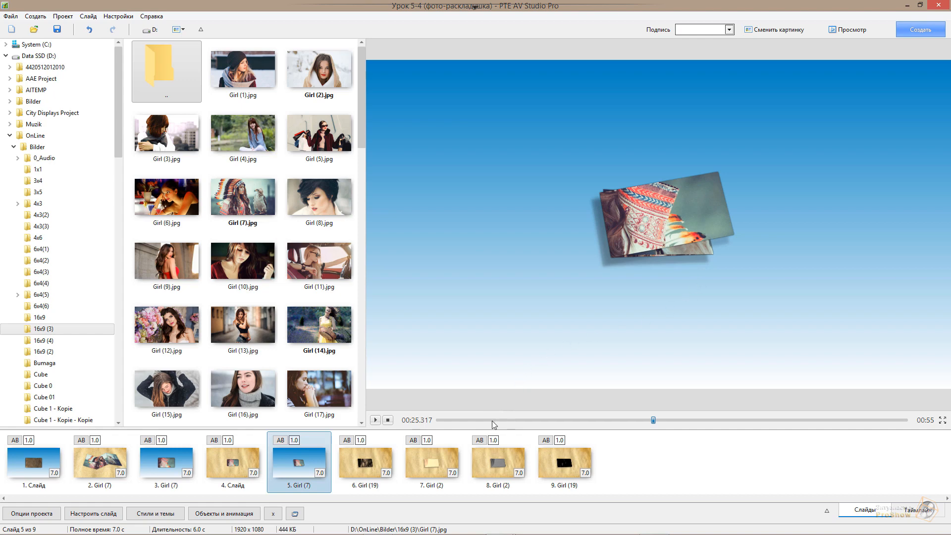
- Preview the unfolding photo animation on slide 6 by scrubbing through it and playing it
click(385, 456)
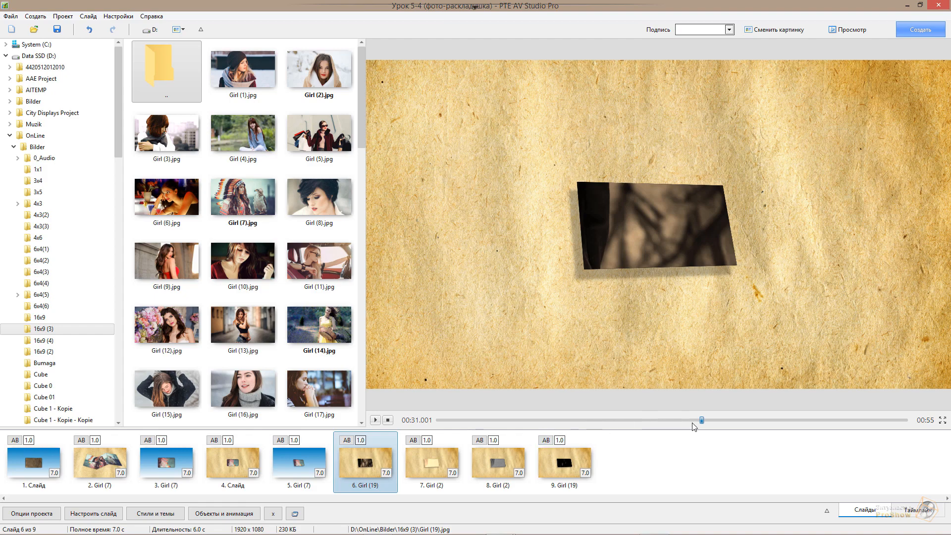
click(698, 421)
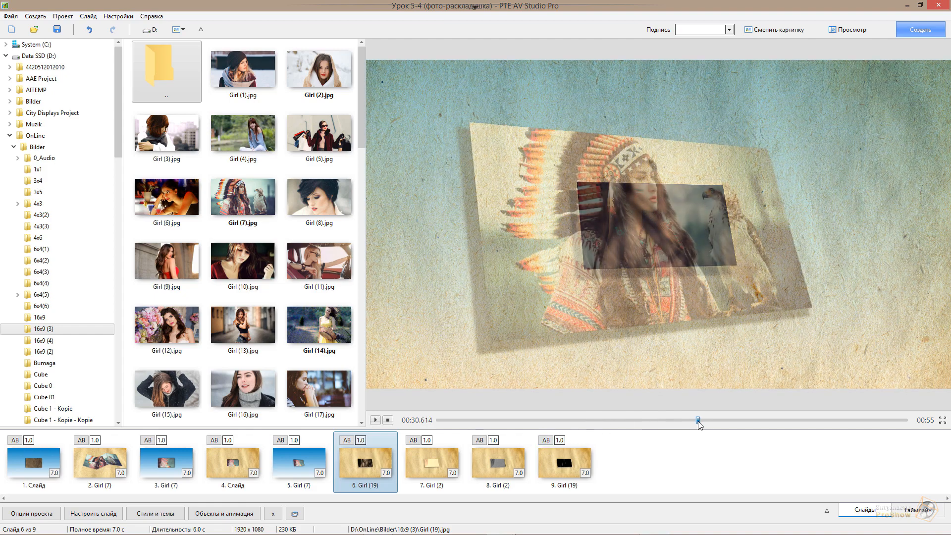
drag(698, 422, 722, 409)
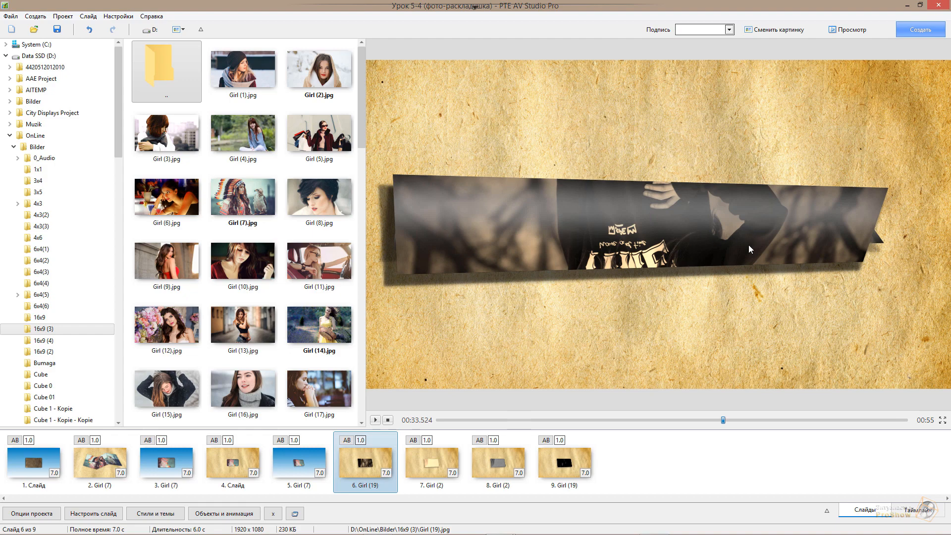
click(722, 419)
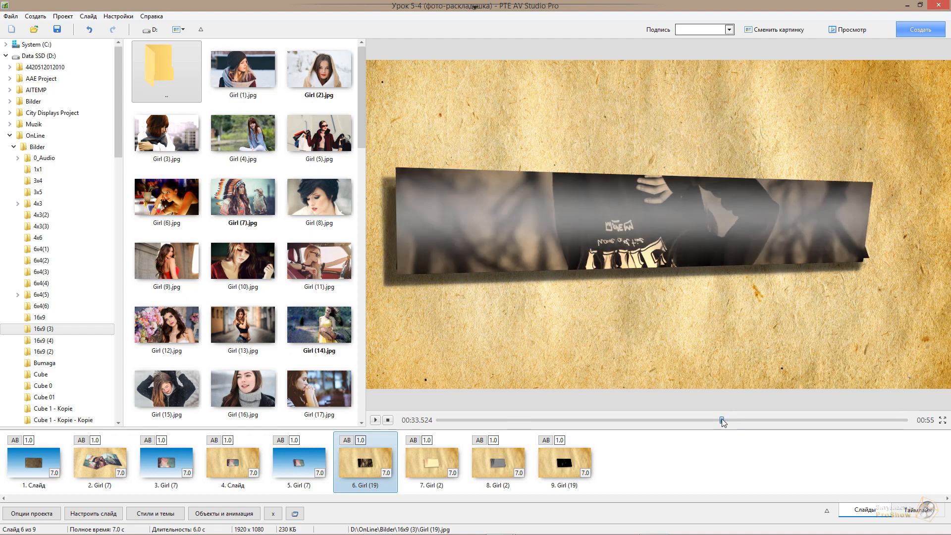
drag(722, 419, 694, 425)
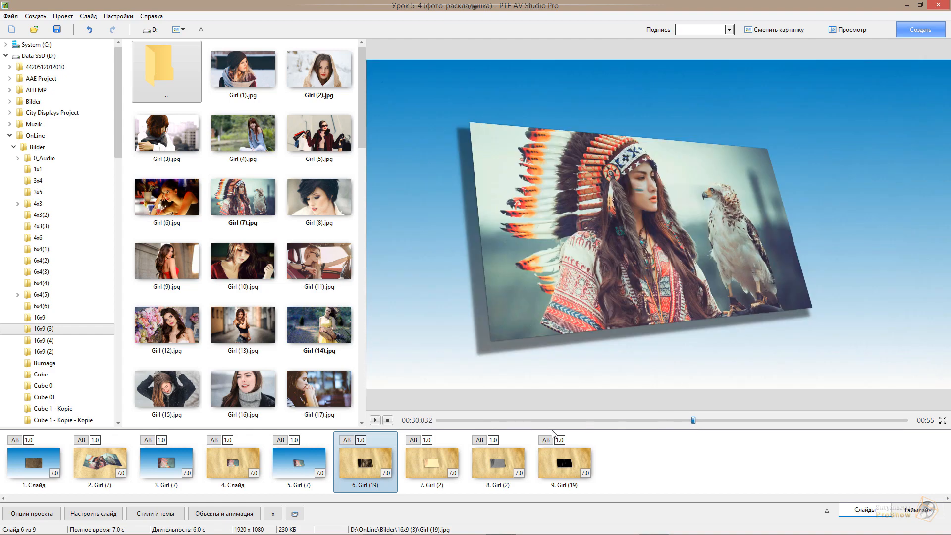
click(375, 420)
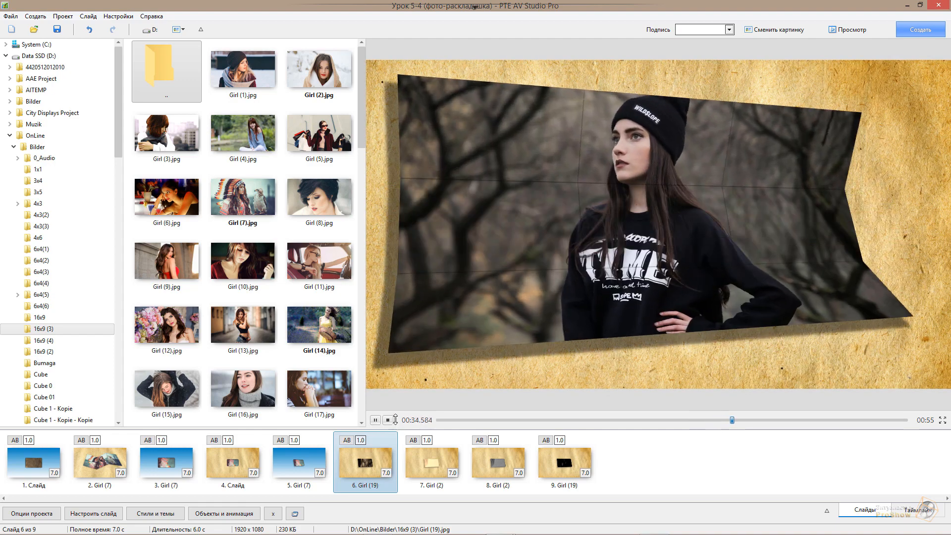
click(388, 420)
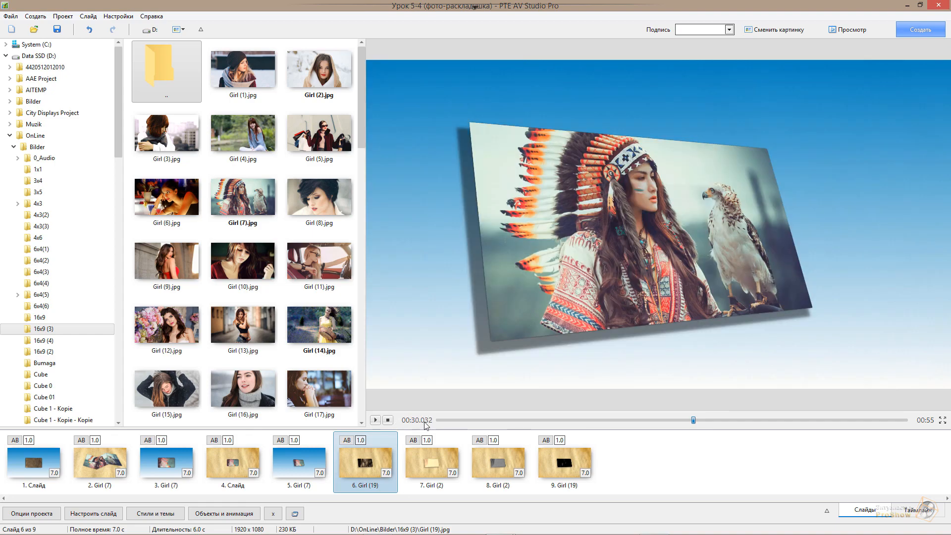
- Play the unfolding animation on slide 7 and inspect the first moments of its folded photo
click(451, 467)
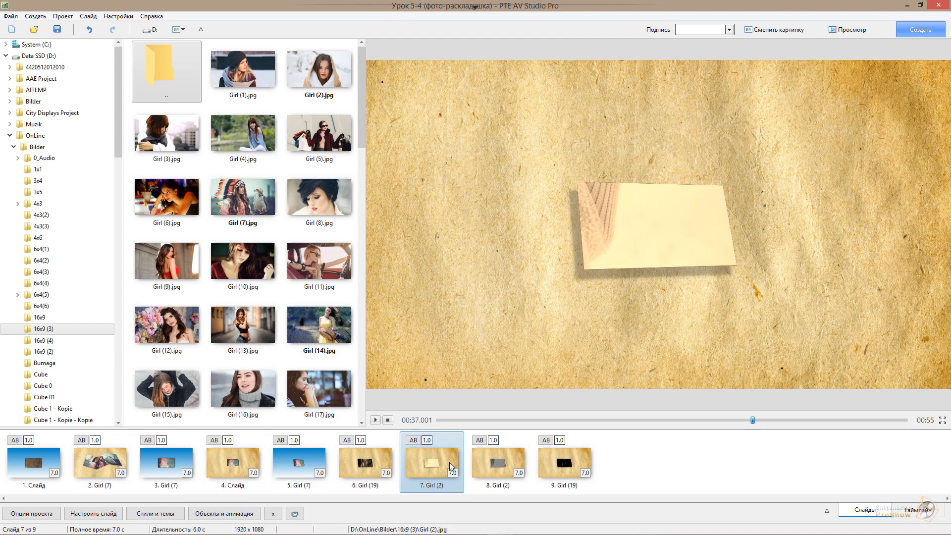
click(376, 421)
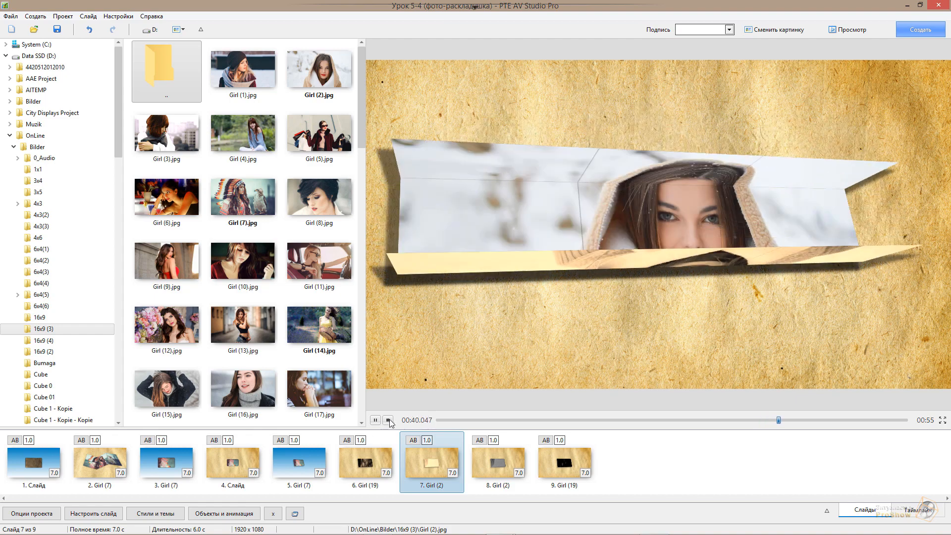
click(389, 420)
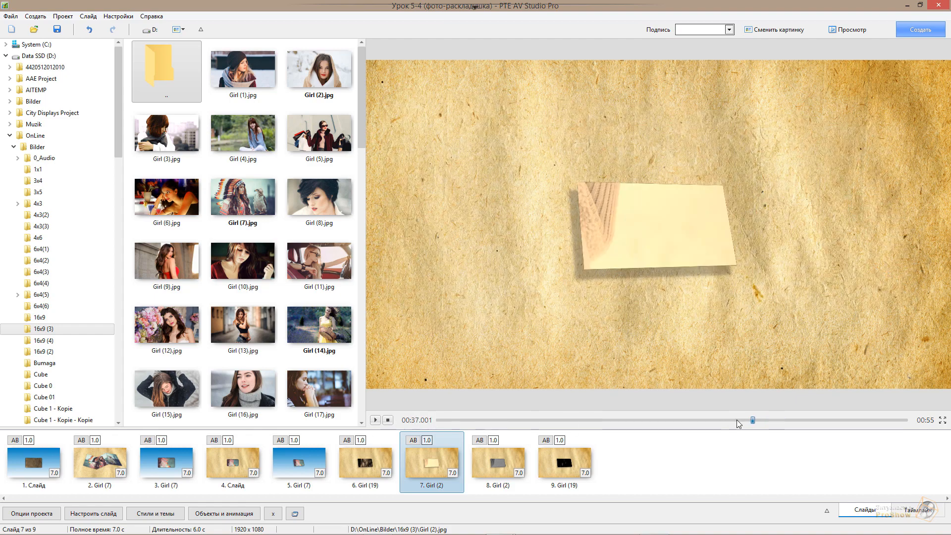
mouse_move(754, 420)
mouse_down()
mouse_move(723, 420)
mouse_move(756, 417)
mouse_up()
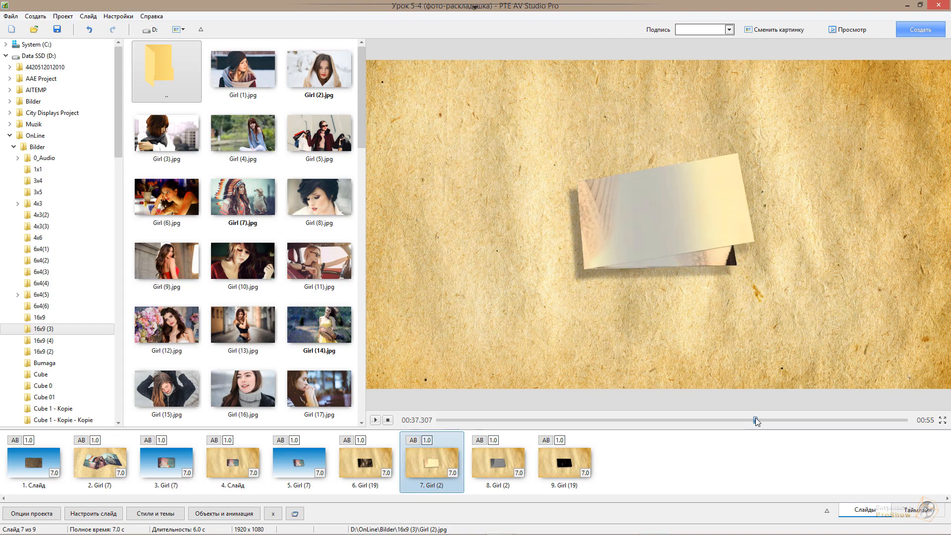
drag(756, 418, 754, 414)
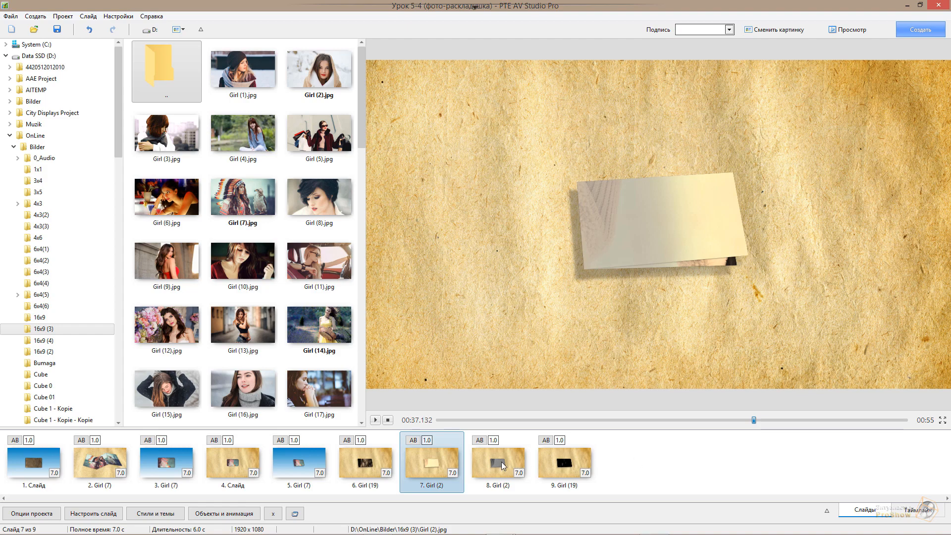
- Examine the folding animation on slides 8 and 9 by scrubbing through their frames
click(502, 463)
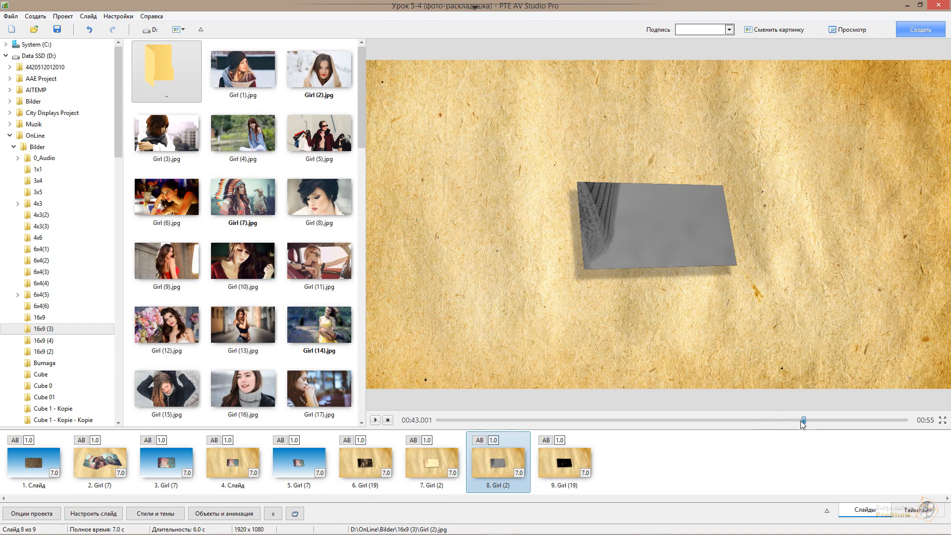
drag(804, 420, 803, 420)
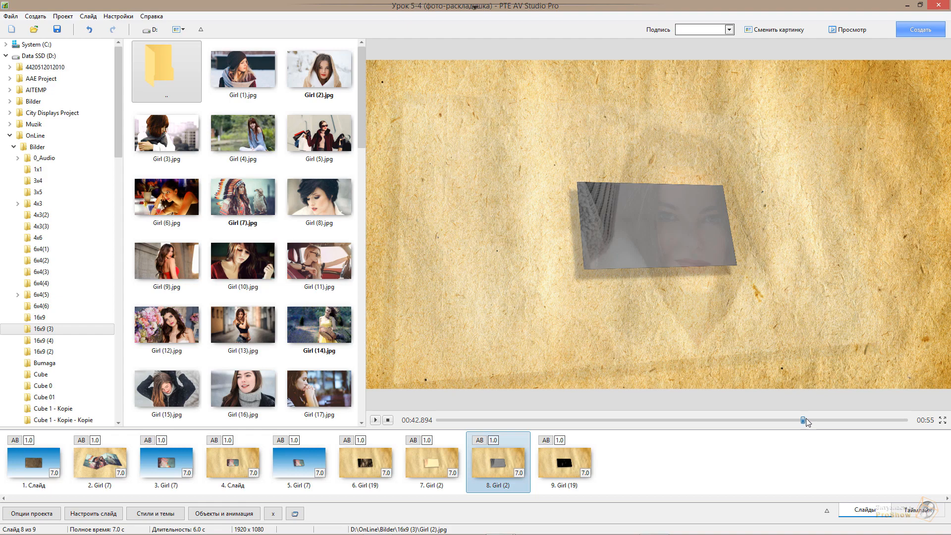
mouse_move(803, 421)
mouse_down()
mouse_move(826, 408)
mouse_move(810, 412)
mouse_up()
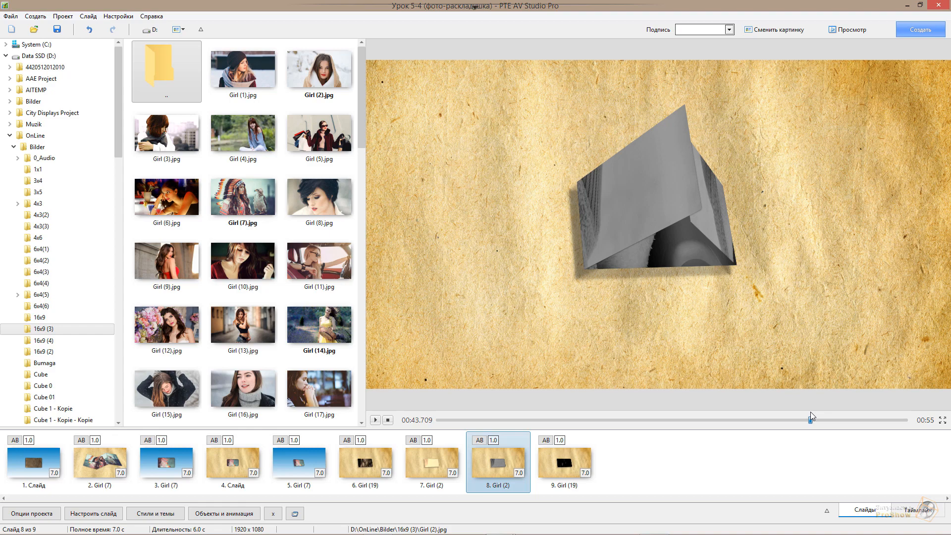
drag(811, 412, 876, 391)
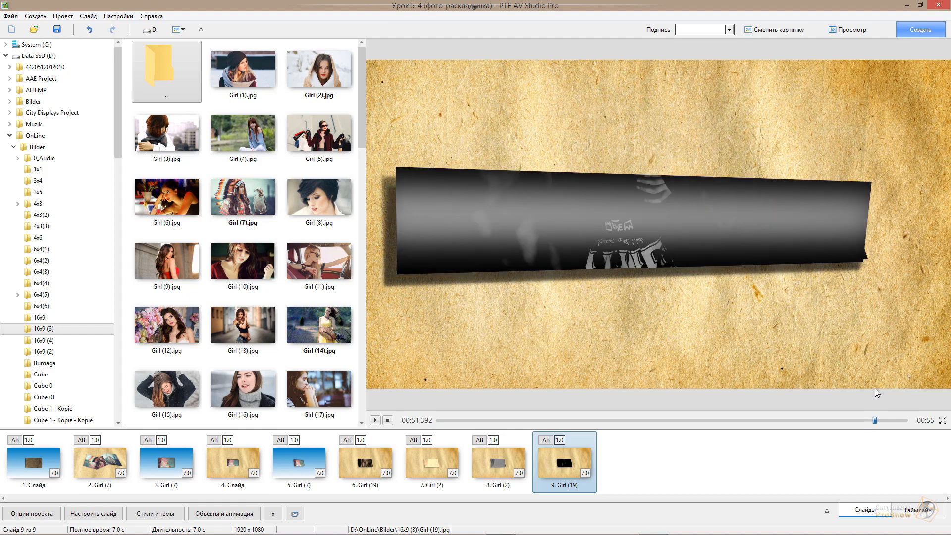
drag(876, 385, 809, 397)
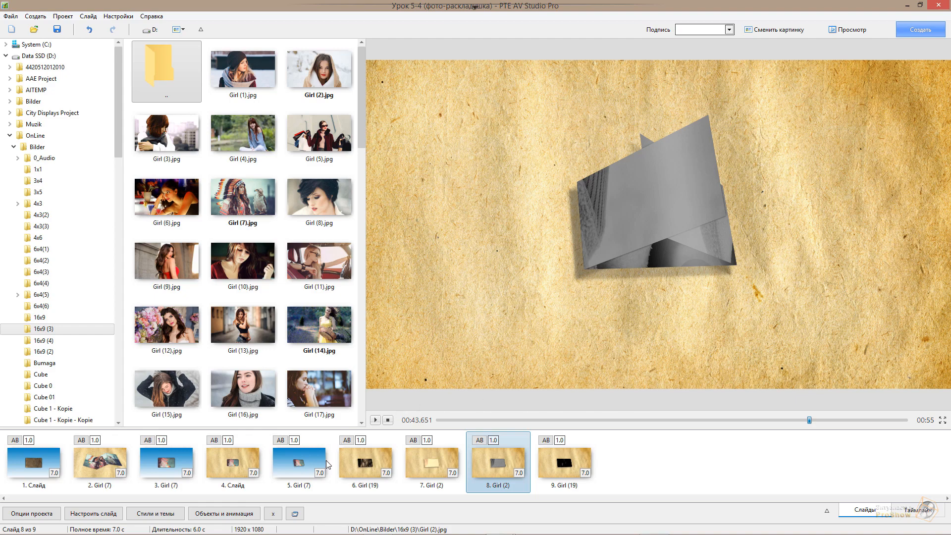
- Check the unfolding animation on slide 5, and paste a copy of that slide at the end of the slide list
click(304, 463)
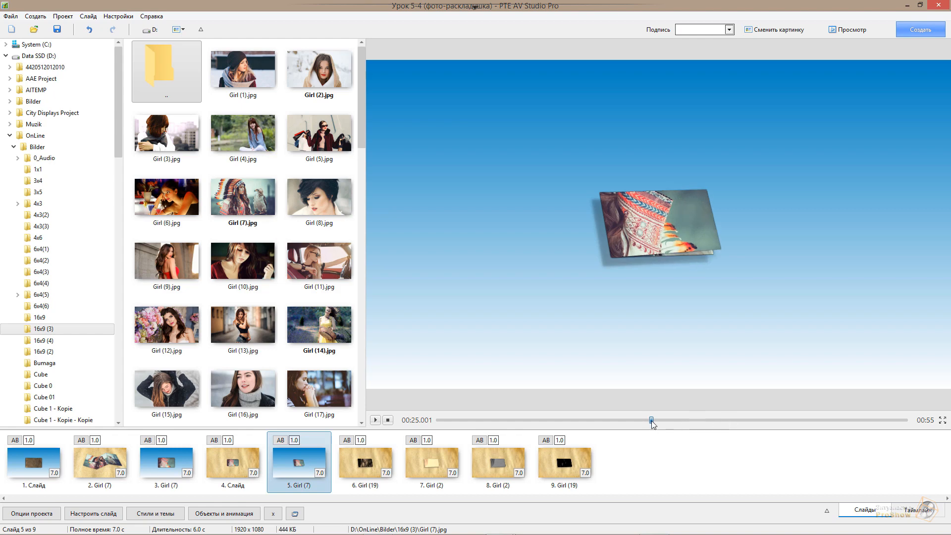
drag(652, 421, 686, 413)
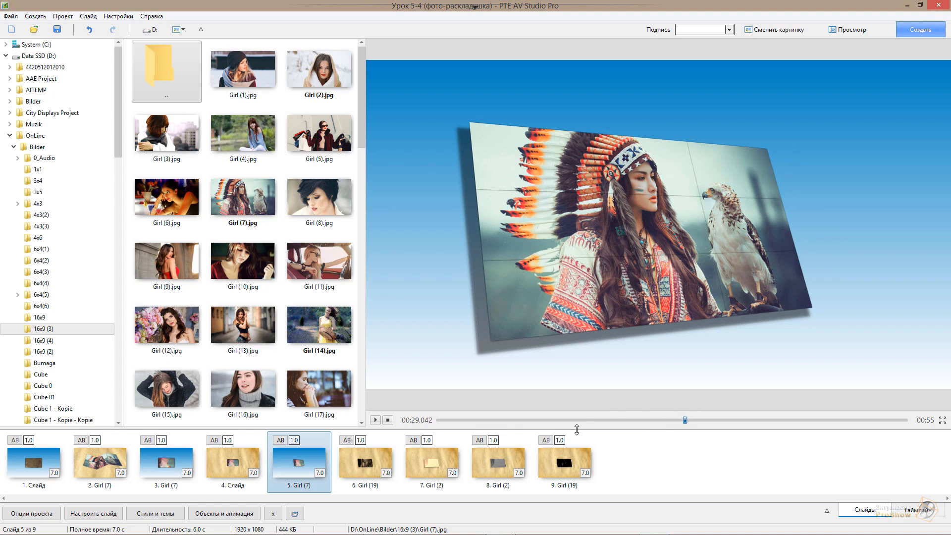
right_click(312, 456)
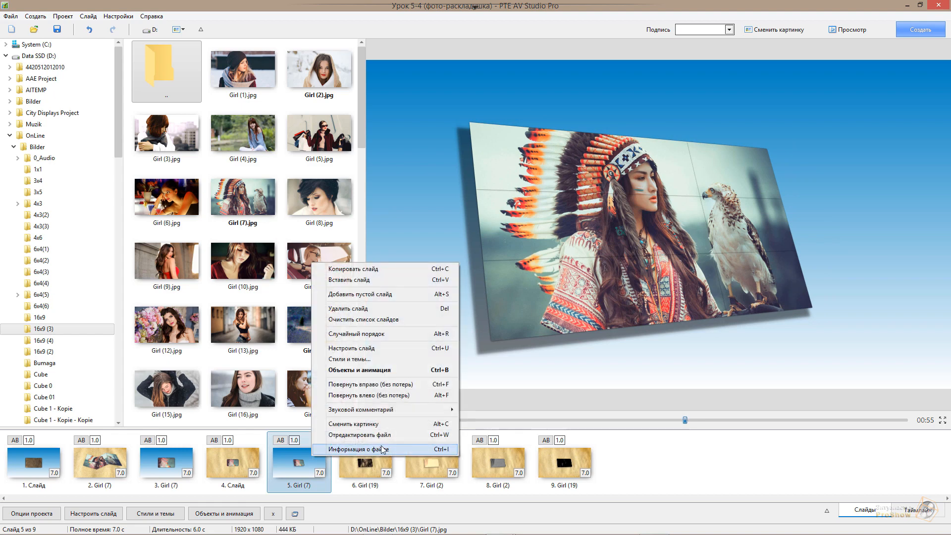
click(382, 269)
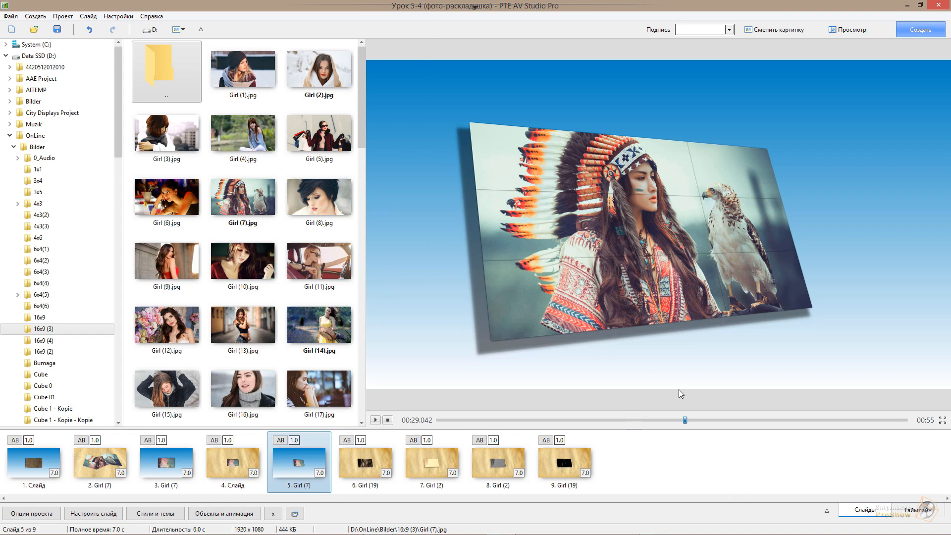
click(653, 465)
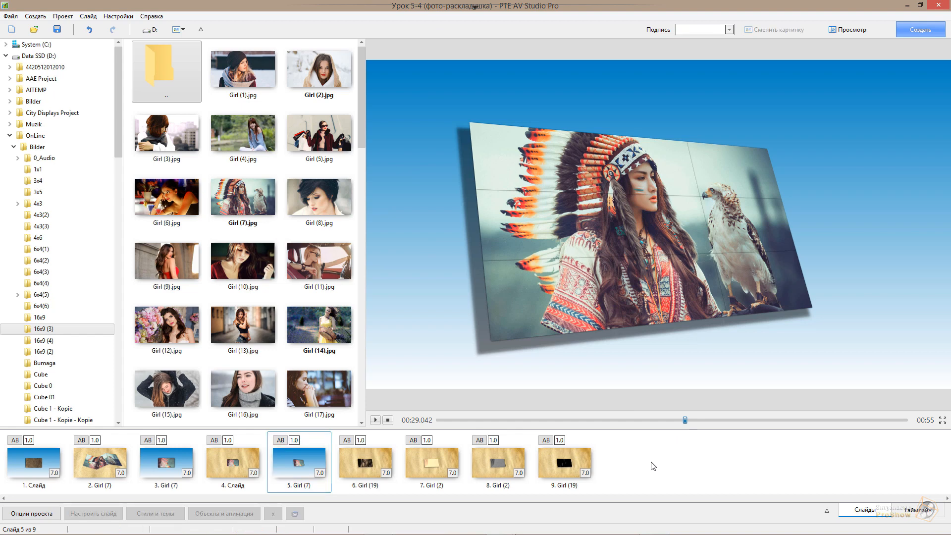
right_click(653, 466)
click(732, 296)
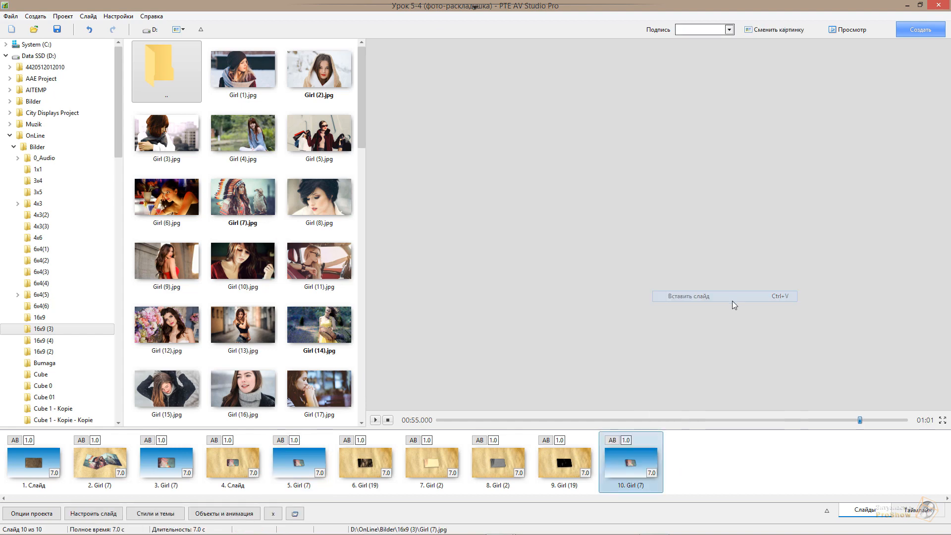
- Open the pasted slide 10 for object and animation editing and examine the parts inside the низ, верх, центр and Тени groups
double_click(644, 453)
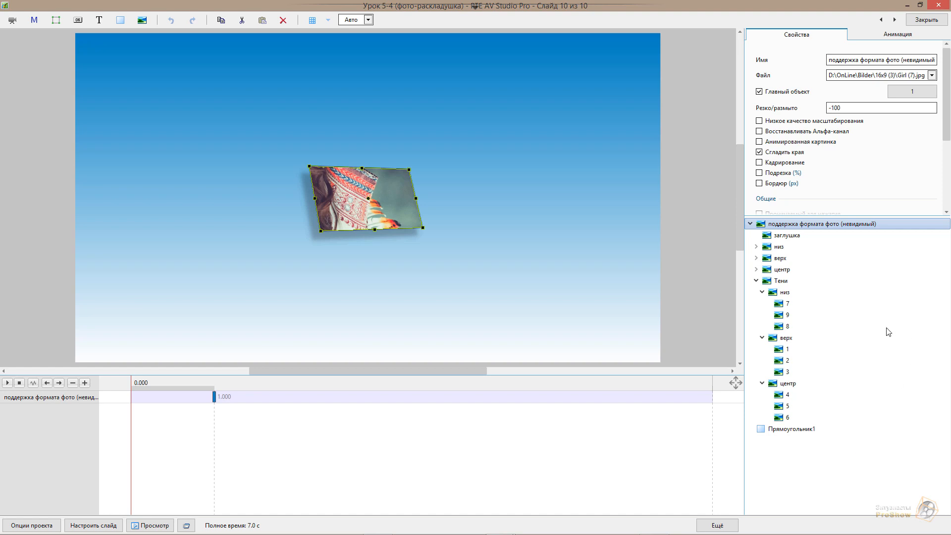
click(756, 246)
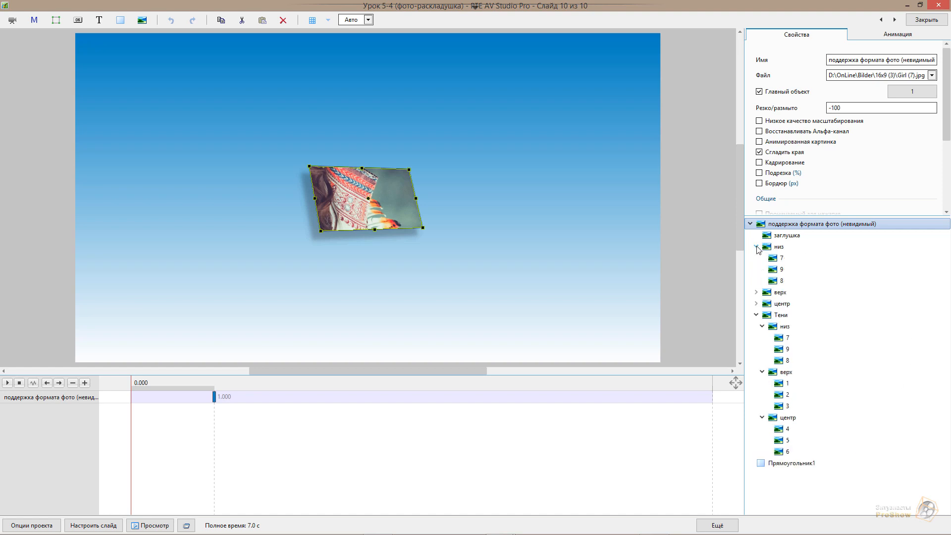
click(757, 292)
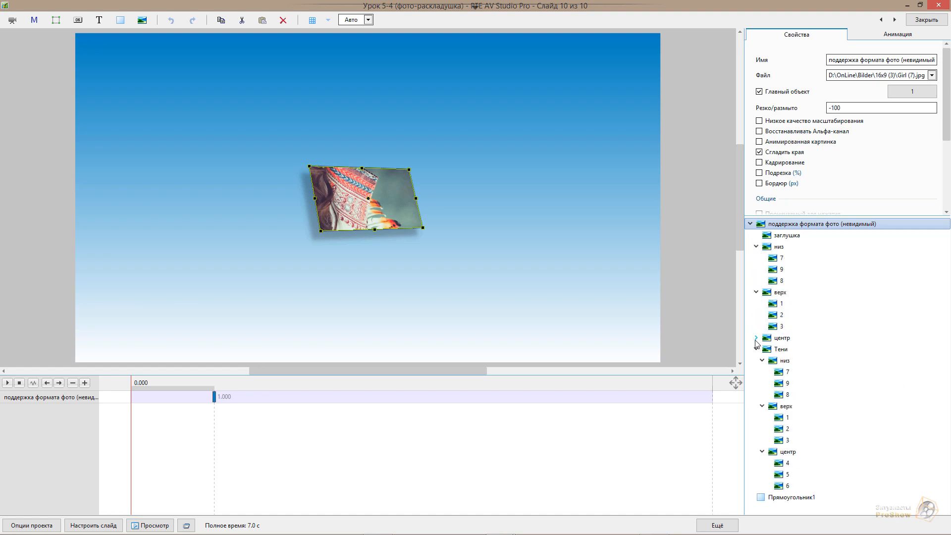
click(756, 338)
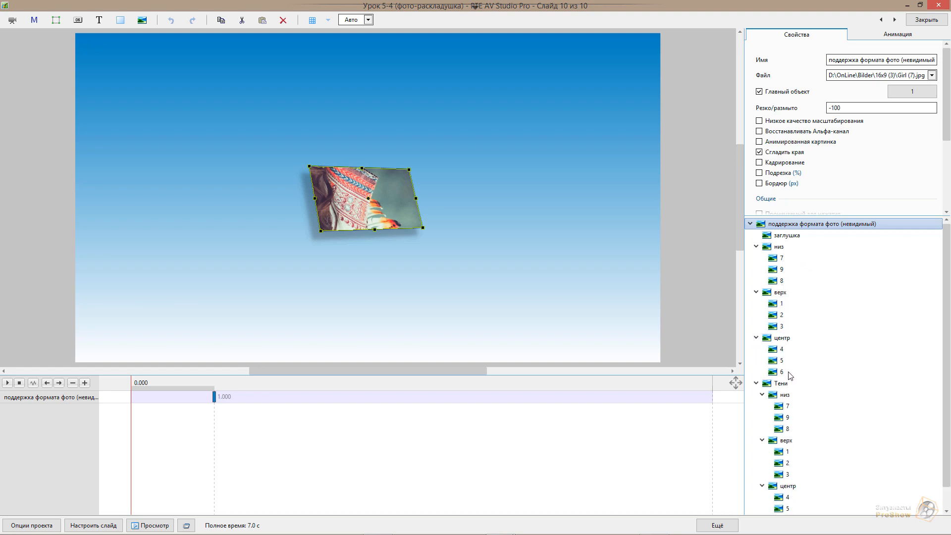
drag(948, 349, 947, 370)
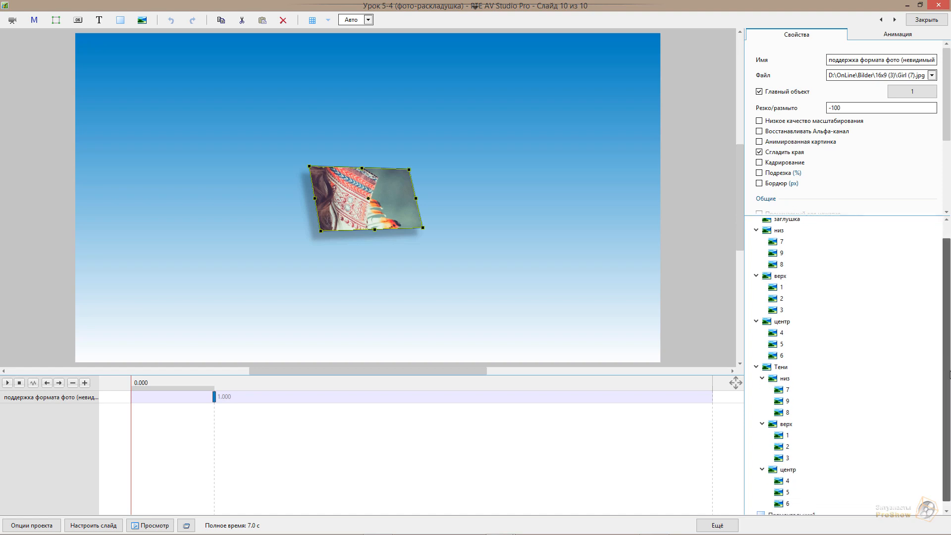
click(756, 362)
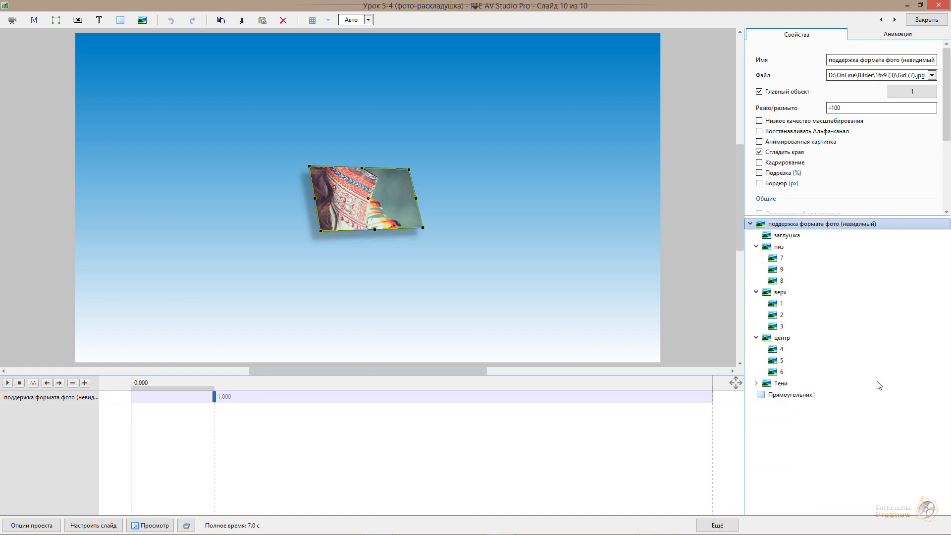
click(756, 384)
drag(947, 382, 949, 412)
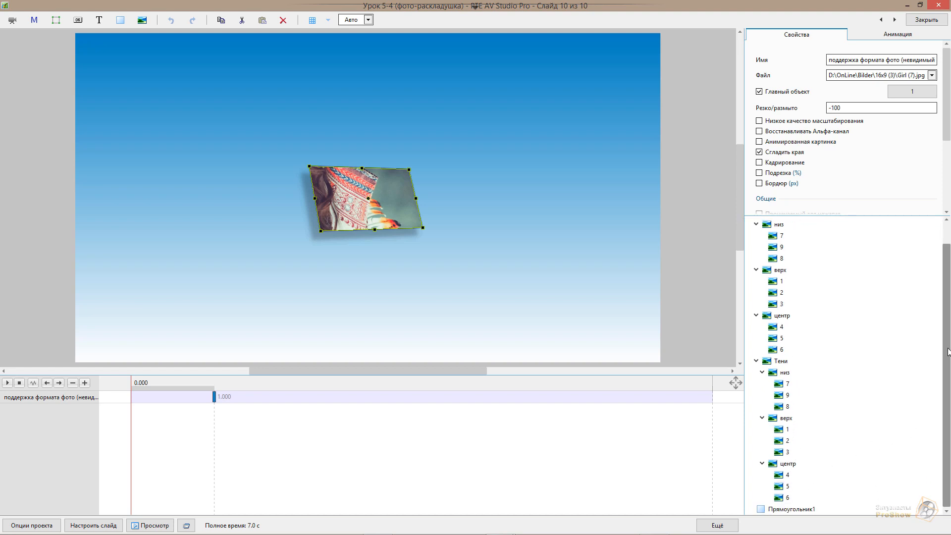
drag(949, 328, 949, 318)
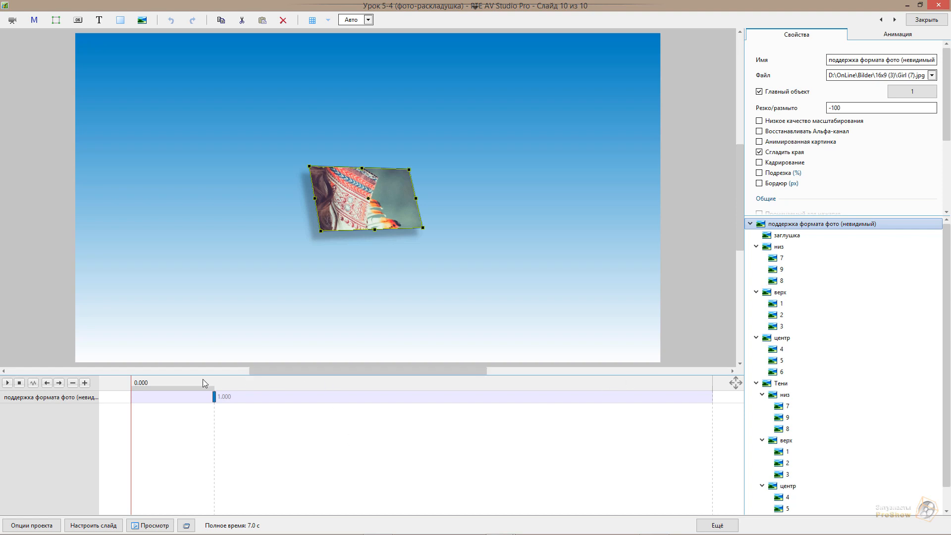
- Move the playhead to about 2.4 s and collapse the низ, верх, центр and Тени groups in the object tree
drag(203, 379, 332, 387)
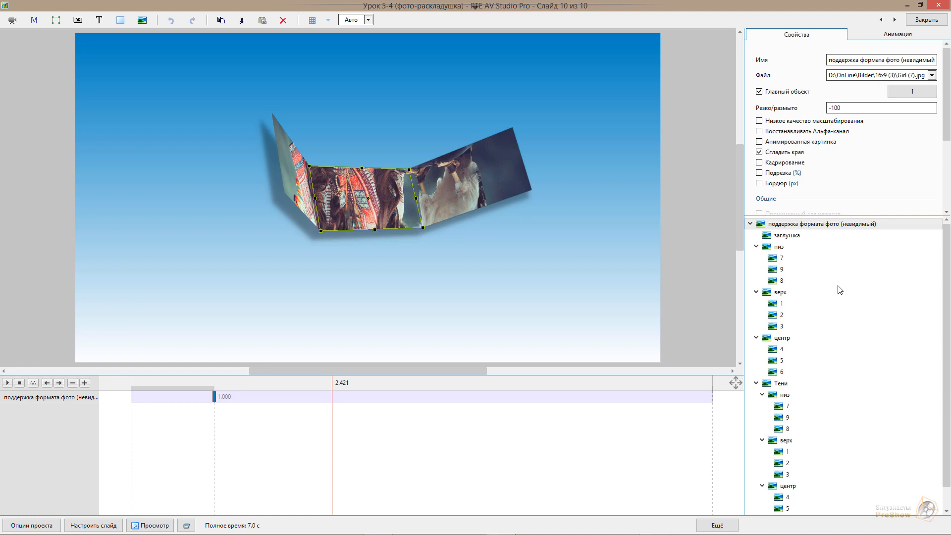
click(756, 246)
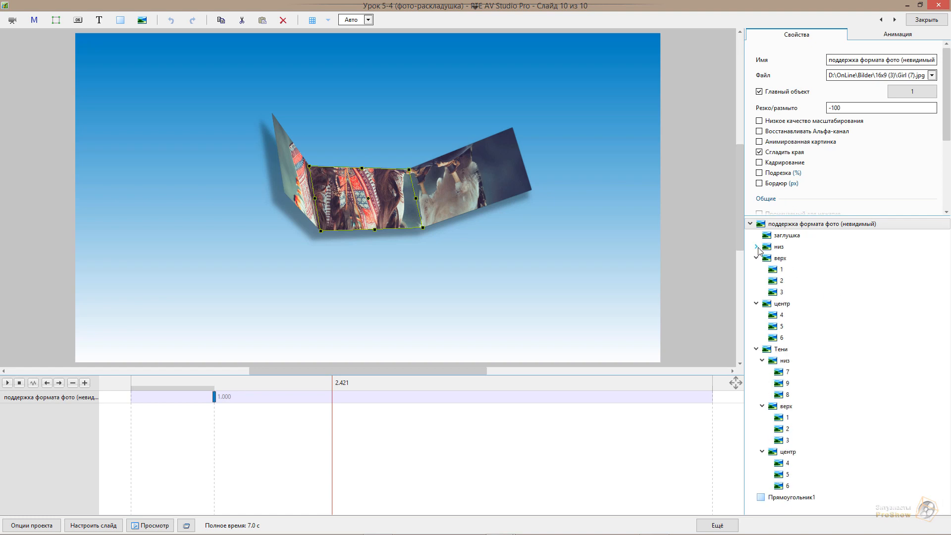
click(756, 257)
click(756, 269)
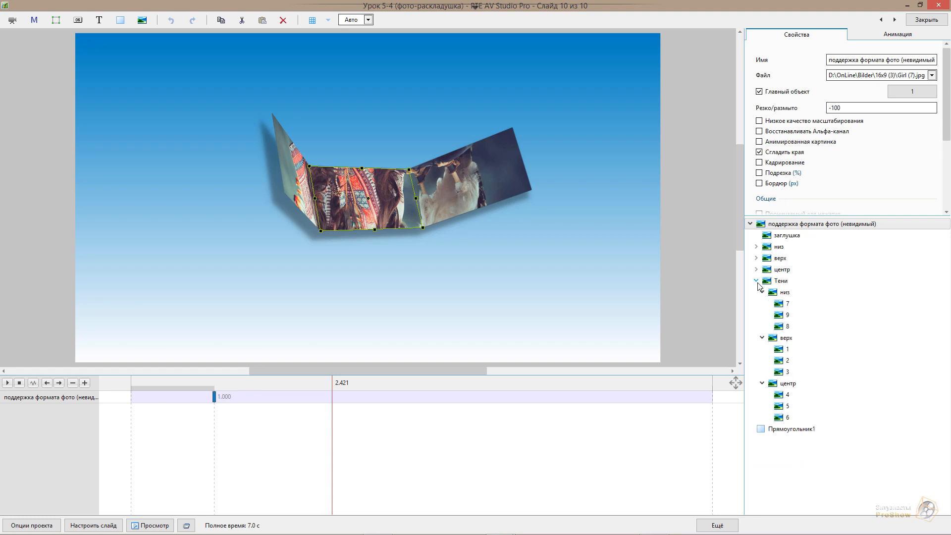
click(757, 281)
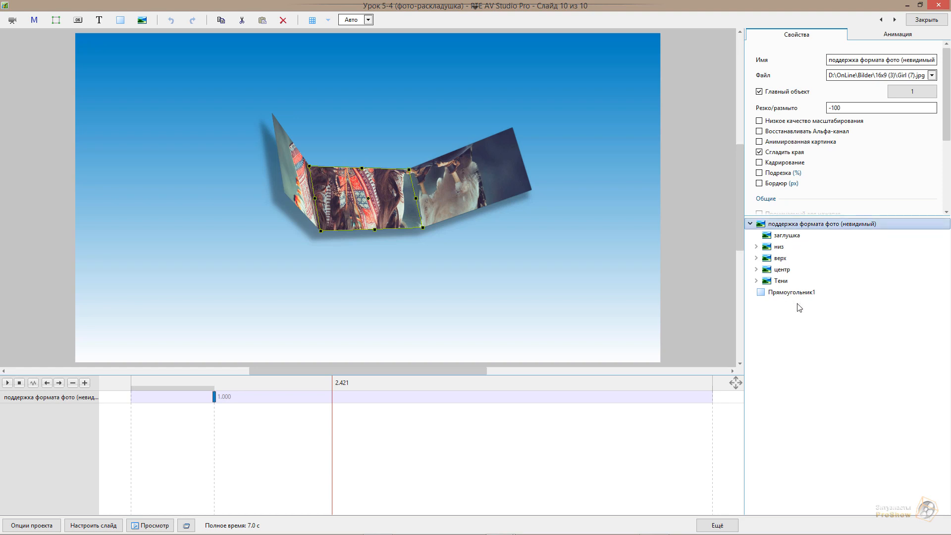
- Collapse the поддержка формата фото (невидимый) group, check the Прямоугольник1 background's properties, and close the object editor
click(752, 225)
click(802, 278)
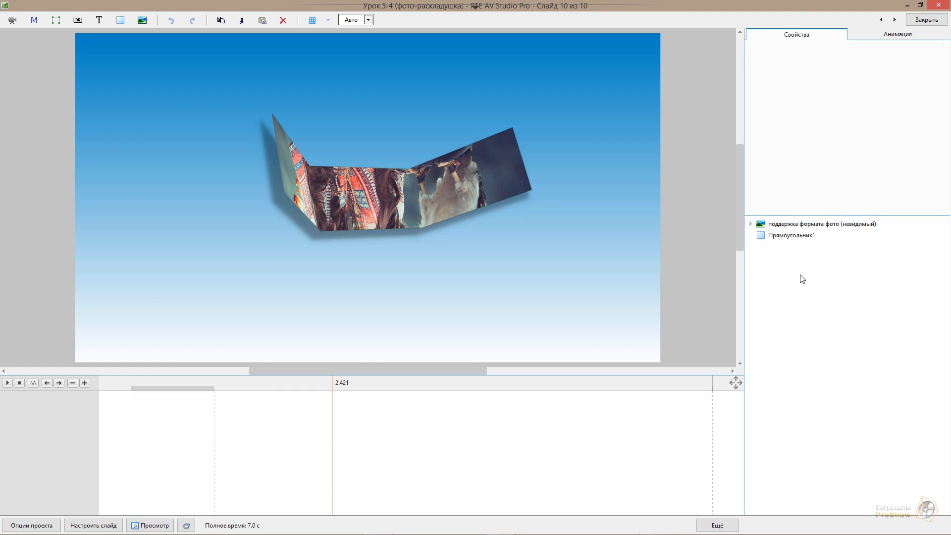
click(801, 238)
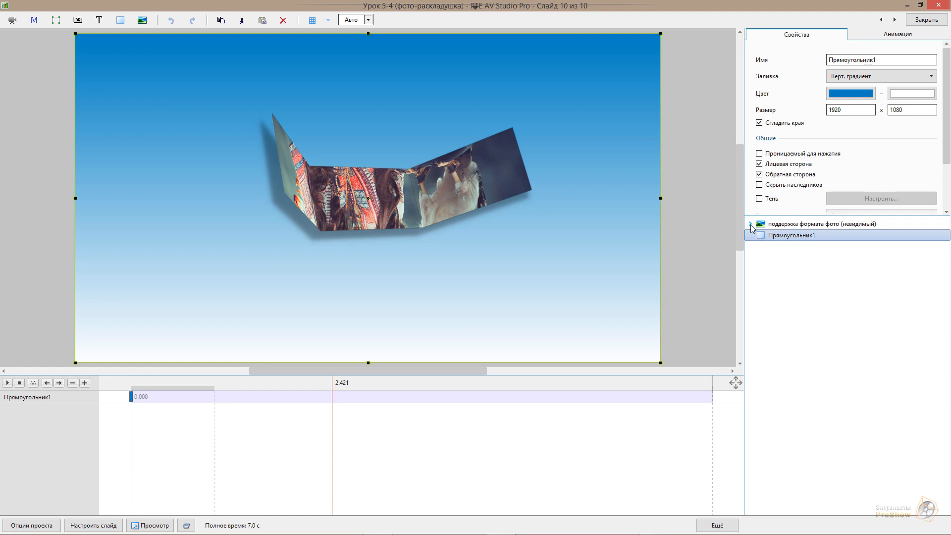
click(791, 273)
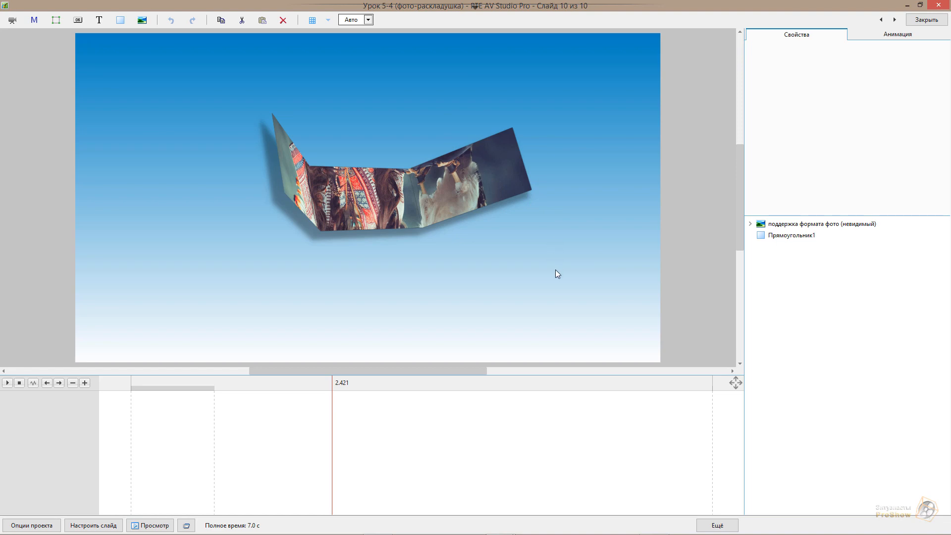
click(926, 19)
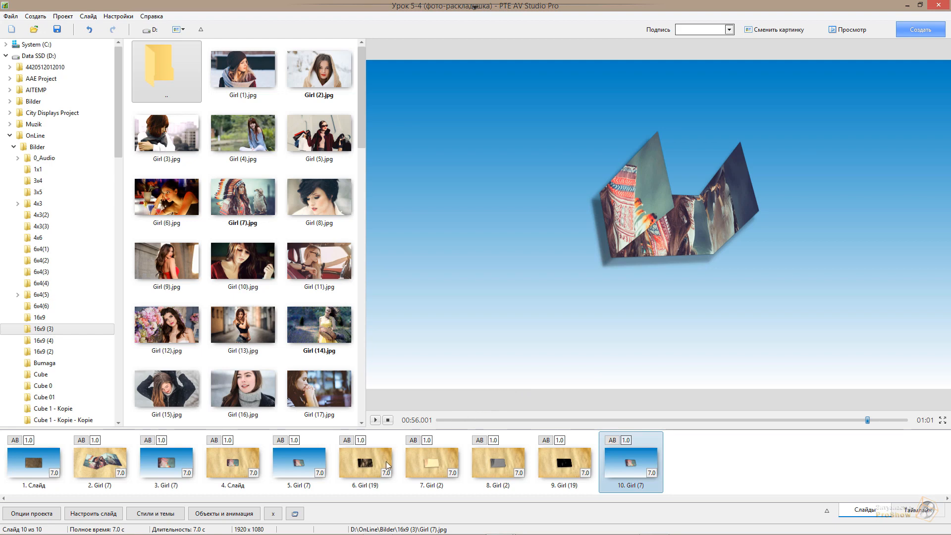
- Compare slides 3 and 6 in the slide list, examine the object structure of slides 5 and 4, and close the object editor
click(159, 464)
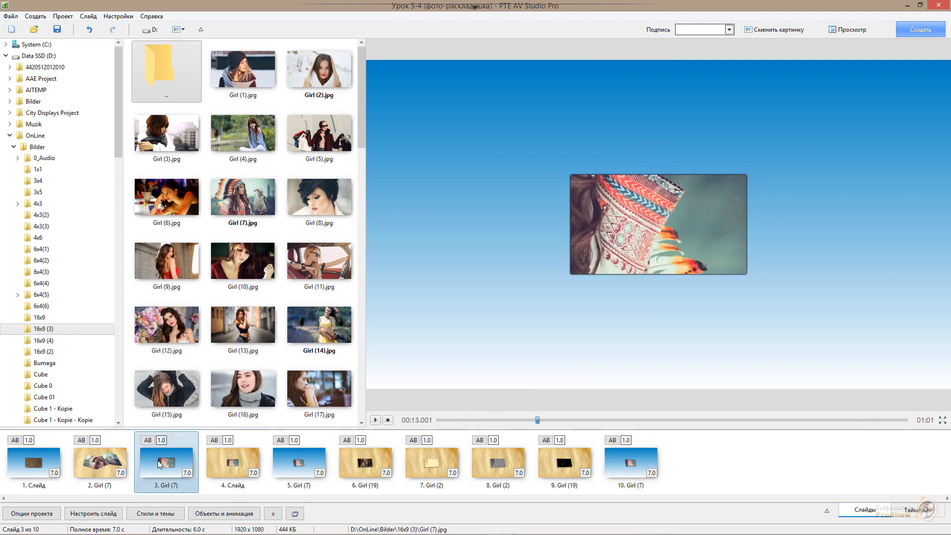
click(365, 464)
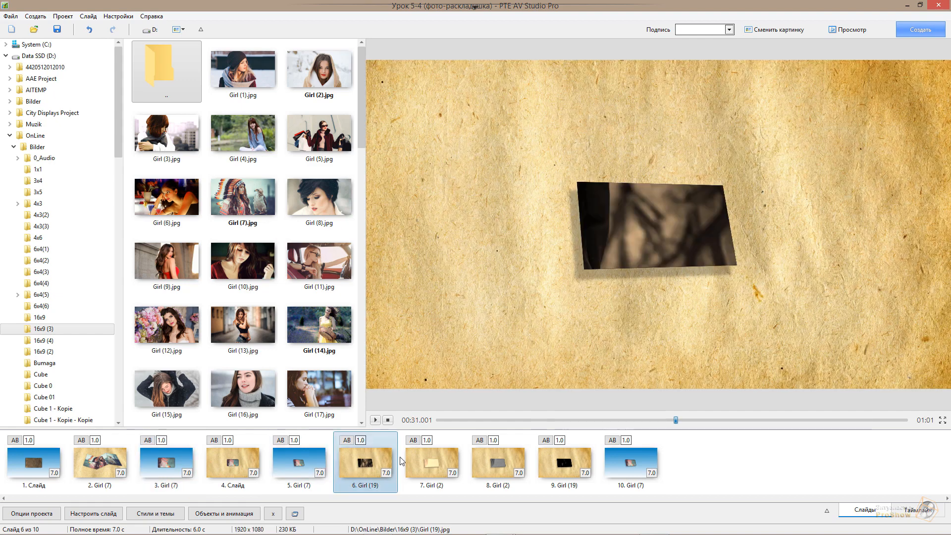
double_click(352, 463)
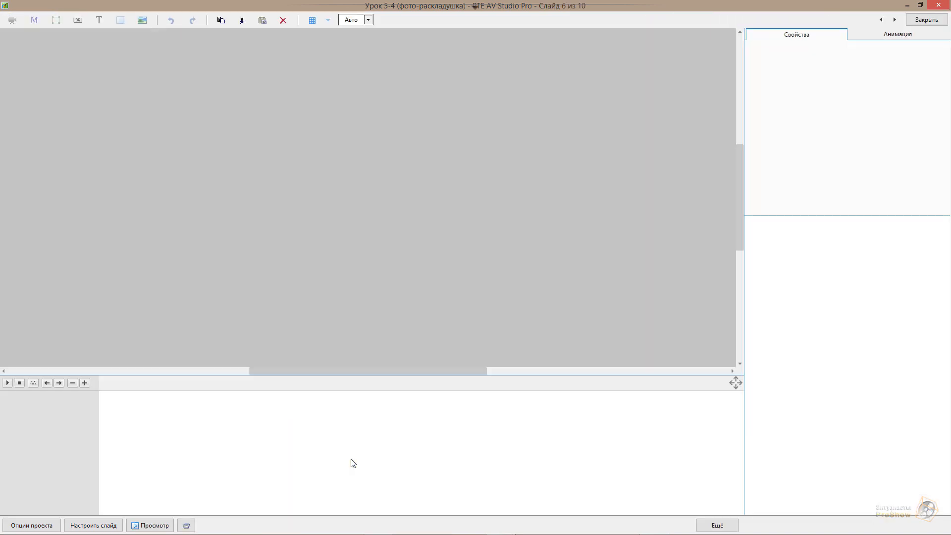
click(881, 20)
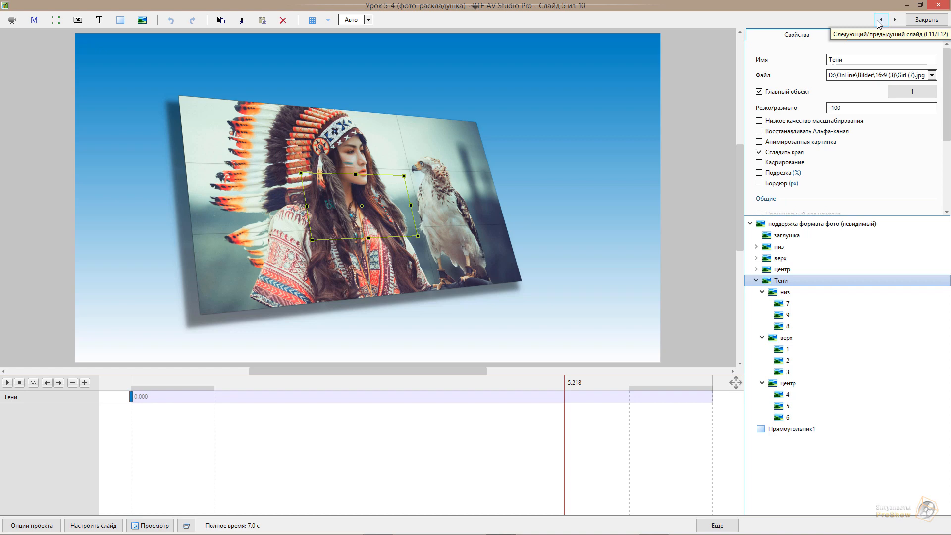
click(879, 20)
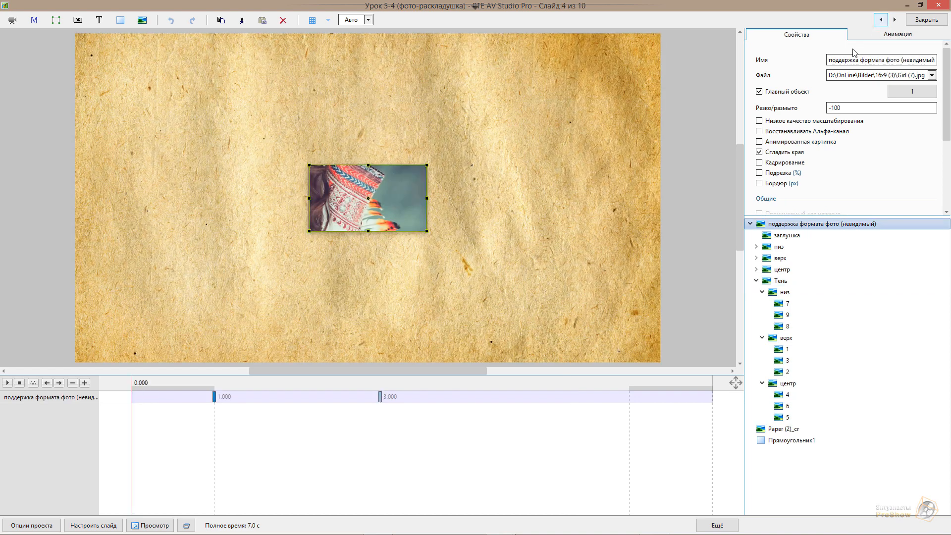
click(925, 24)
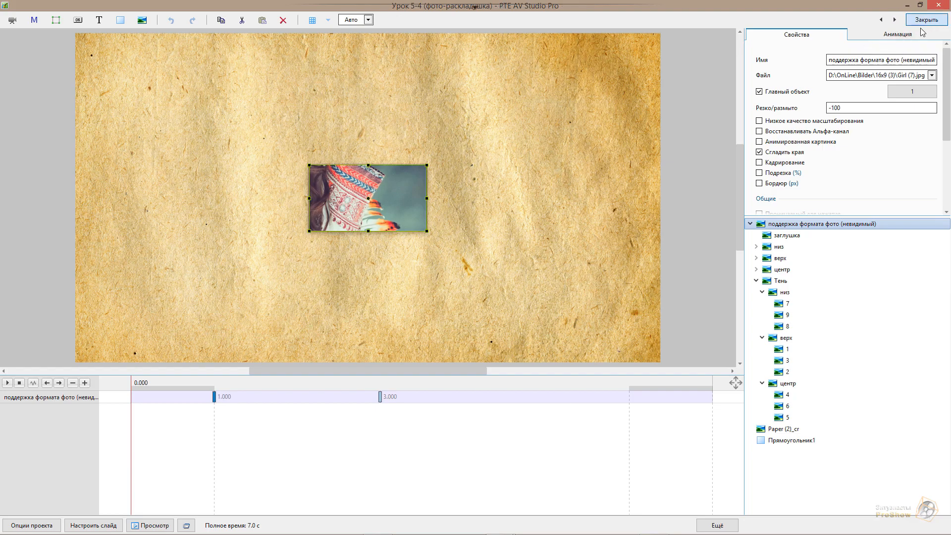
- Examine the unfolding animation from slide 1 to slide 3 by scrubbing through the preview
click(30, 466)
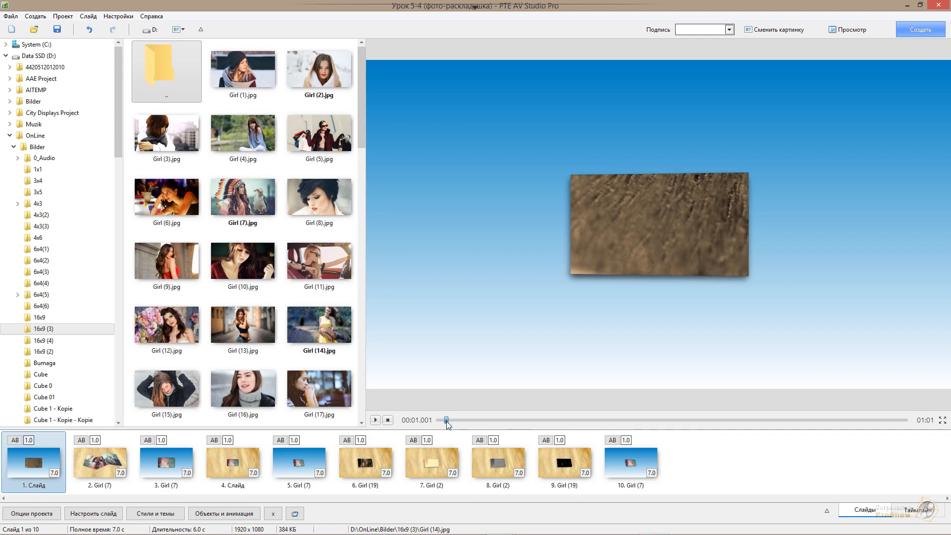
drag(447, 421, 465, 432)
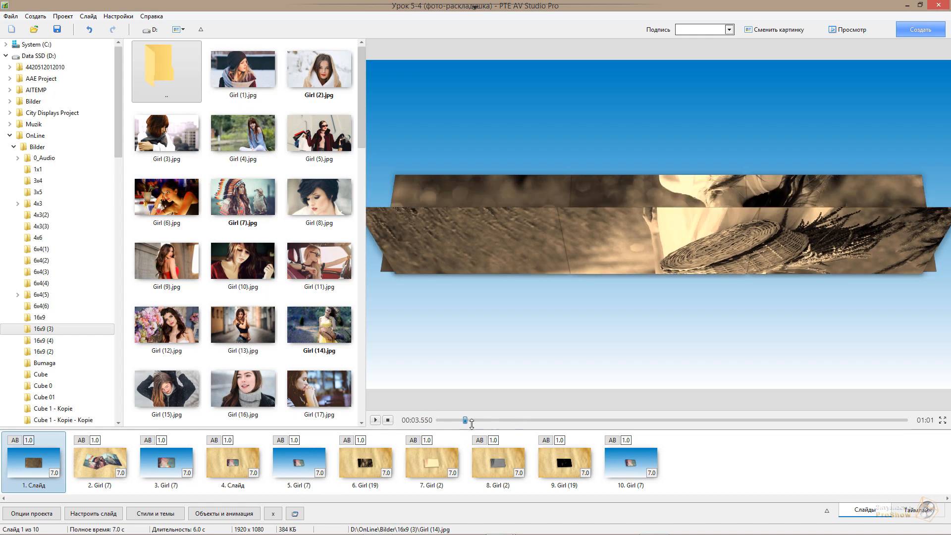
drag(472, 422, 557, 418)
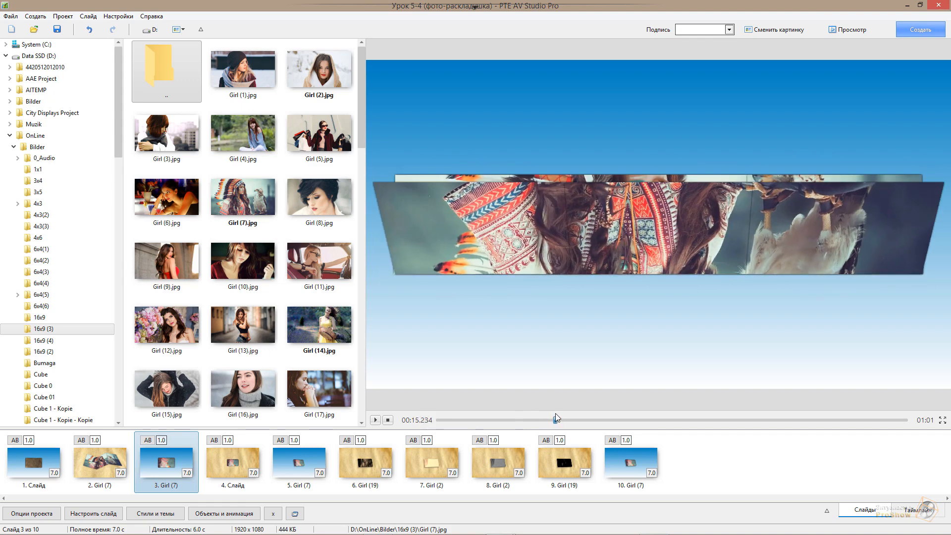
drag(555, 414, 555, 414)
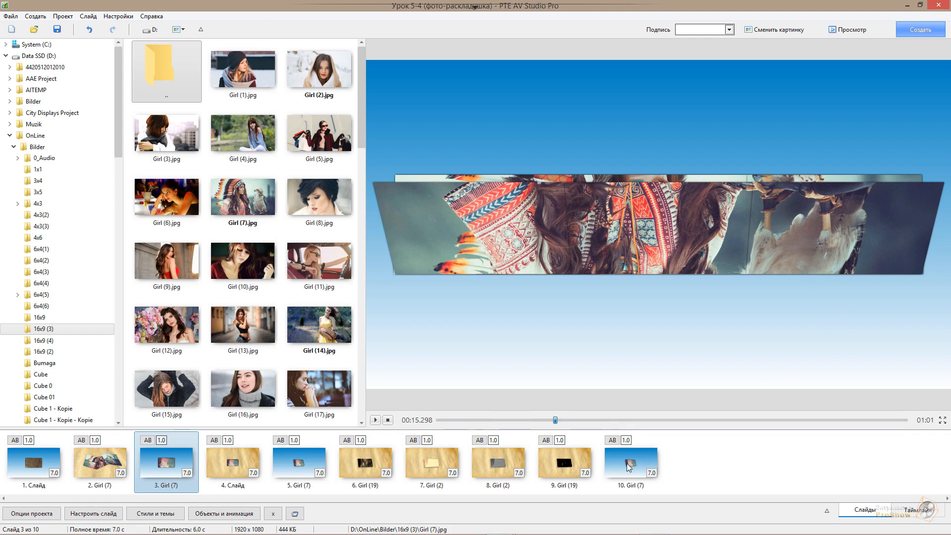
- Open slide 10 for object editing, add an empty mask container to it, and name the container Комплексная маска
click(628, 466)
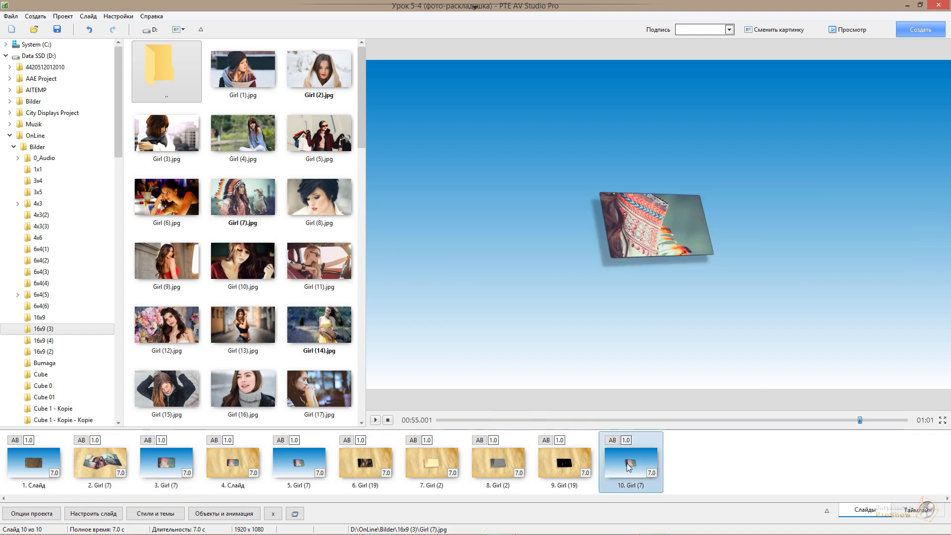
double_click(628, 466)
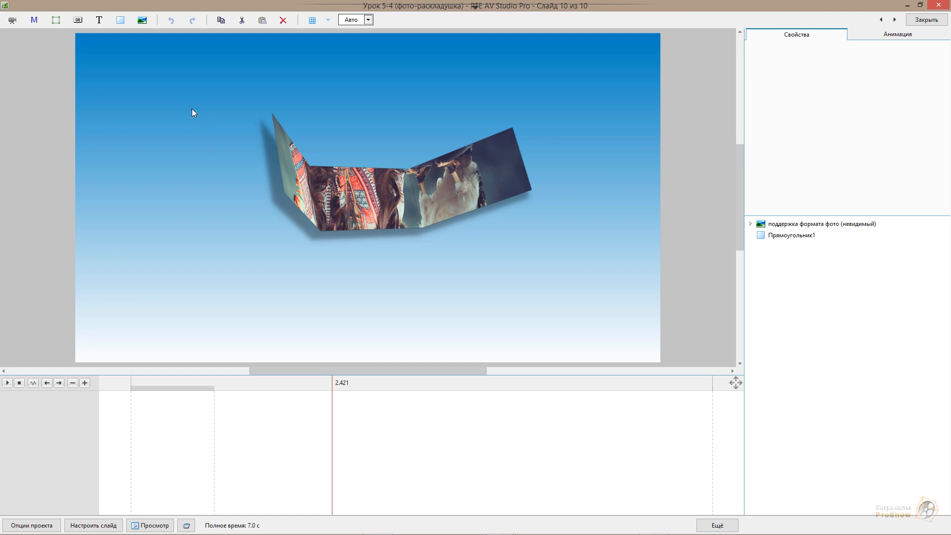
click(35, 24)
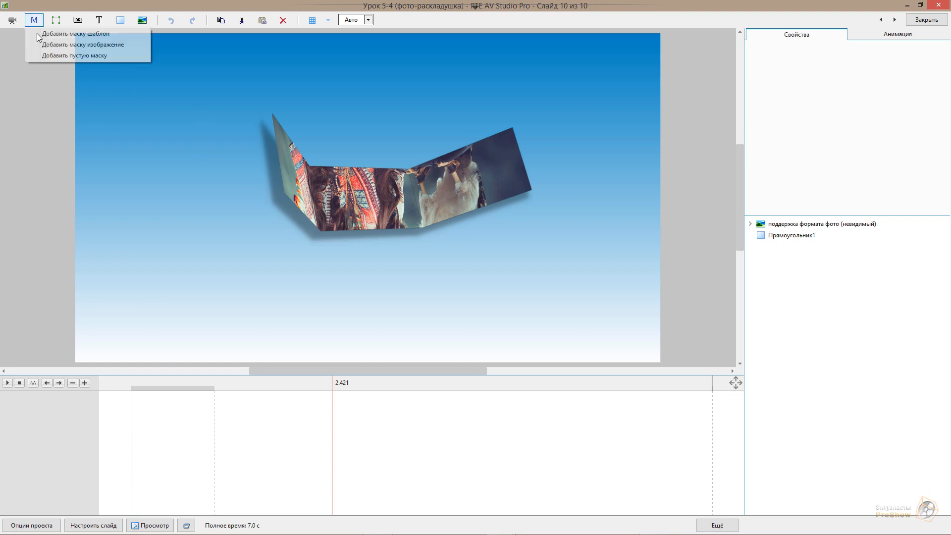
click(55, 57)
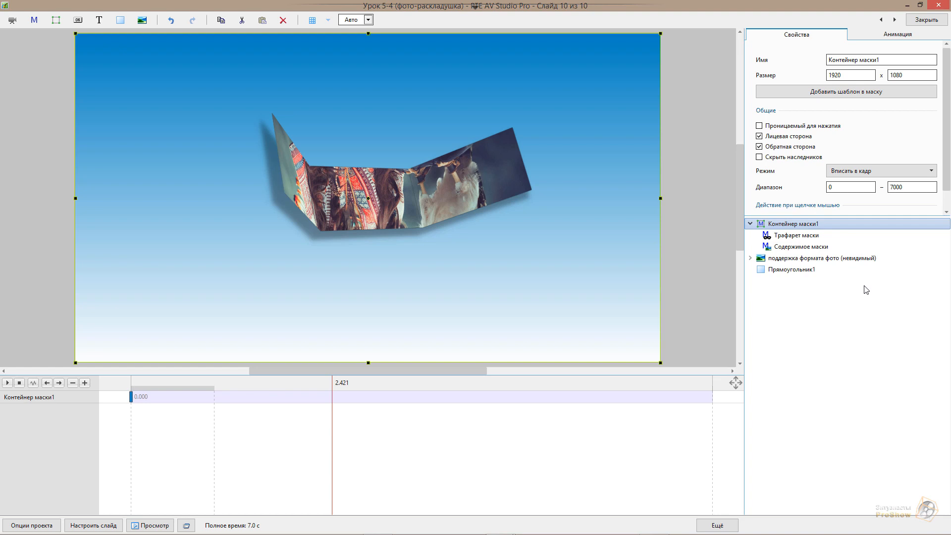
click(855, 58)
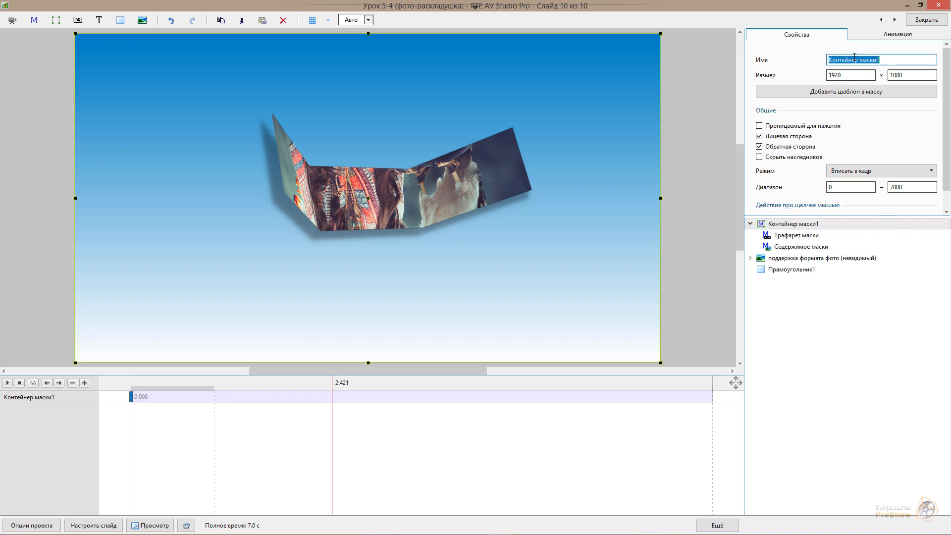
text(Ко)
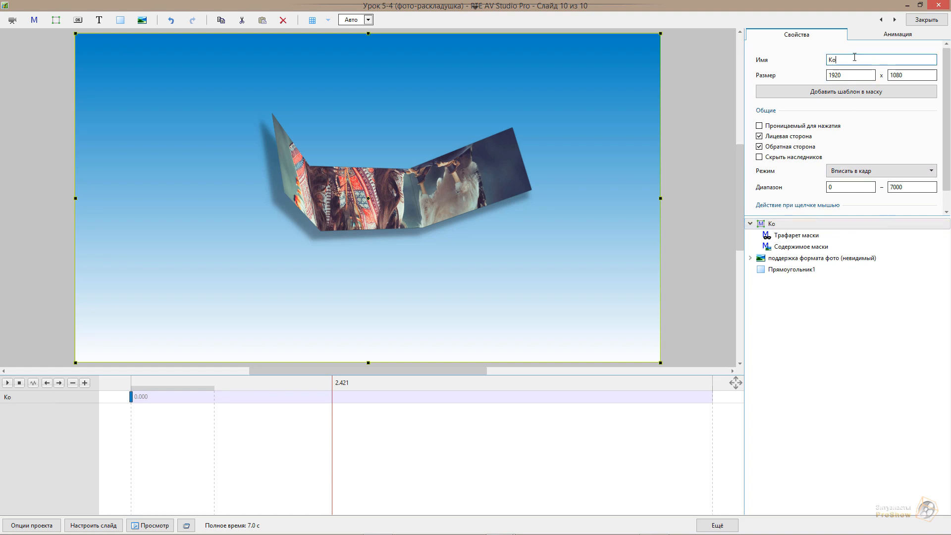
text(мплексная маска)
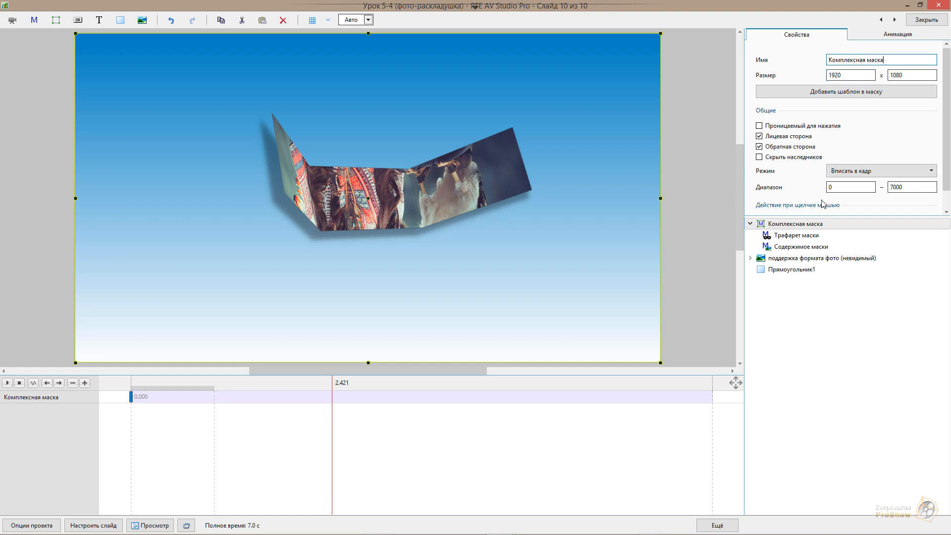
- Copy the низ, верх and центр groups from the поддержка формата фото (невидимый) object into the Трафарет маски of the mask container
click(813, 240)
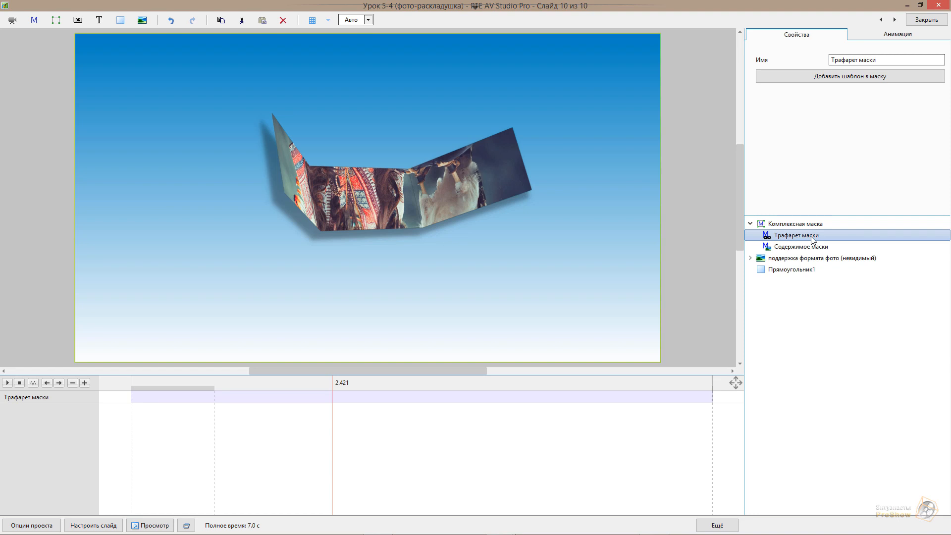
click(751, 259)
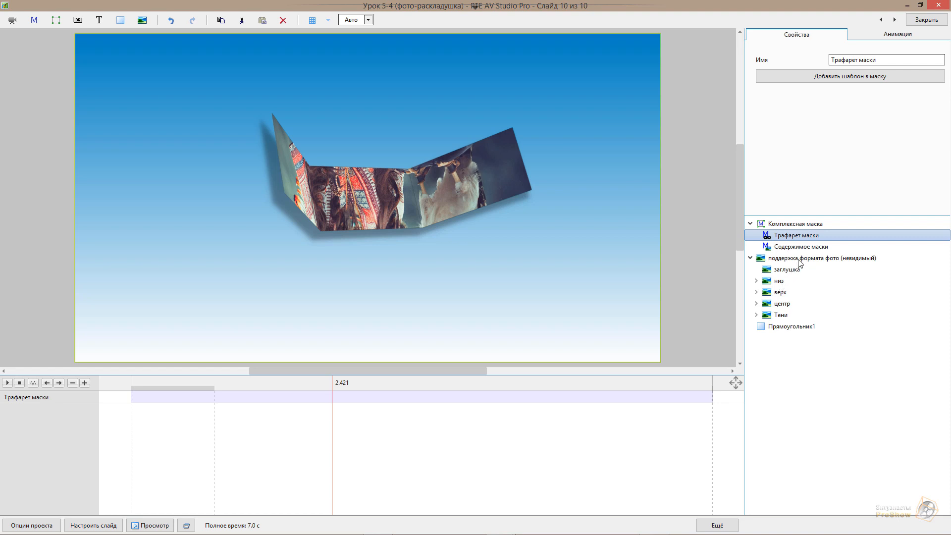
click(782, 282)
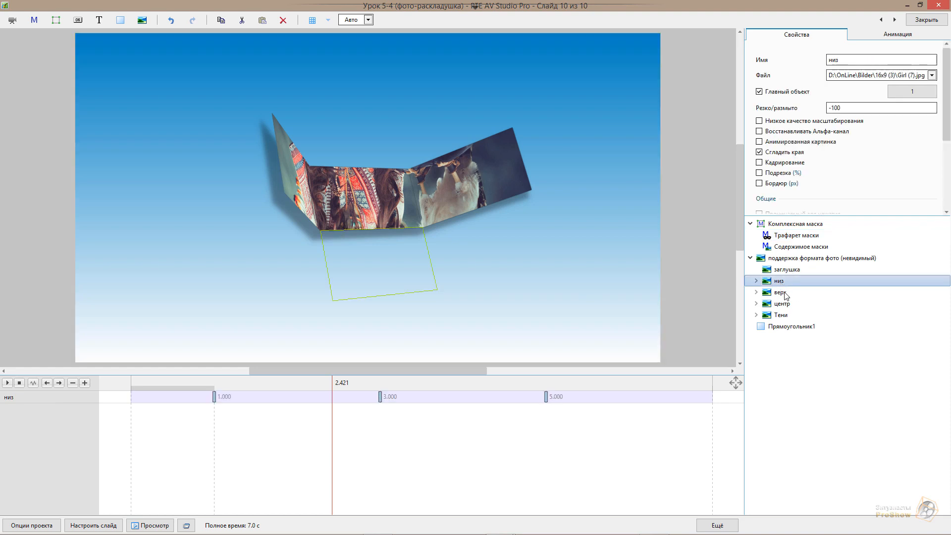
ctrl+click(786, 294)
ctrl+click(783, 305)
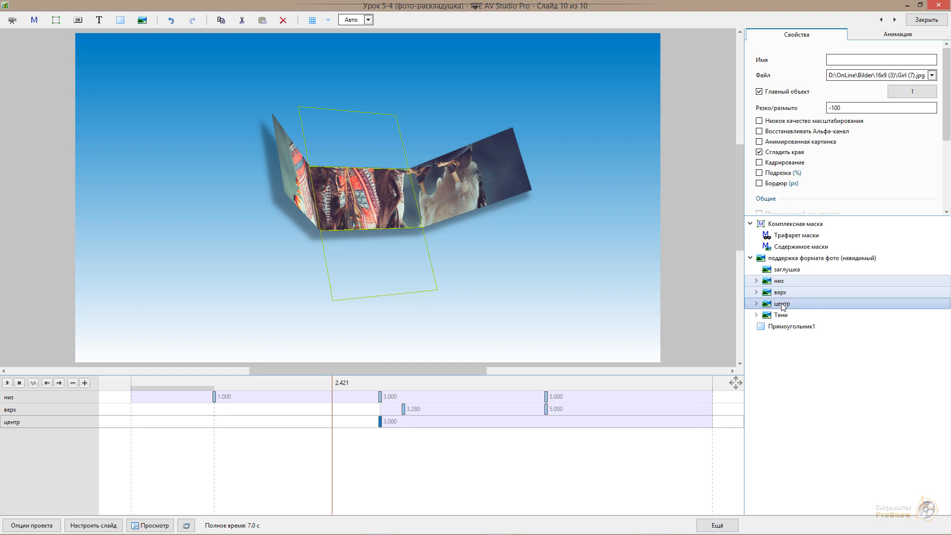
right_click(783, 306)
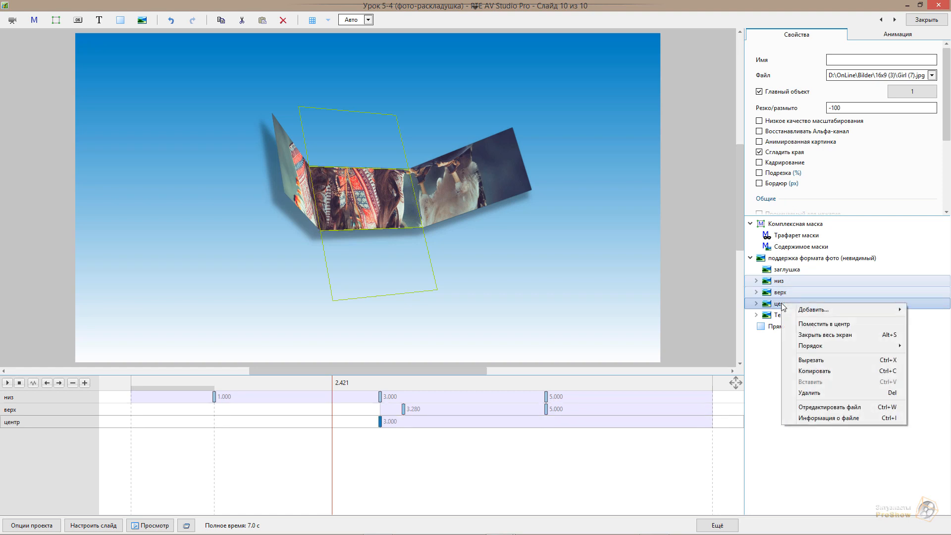
click(832, 371)
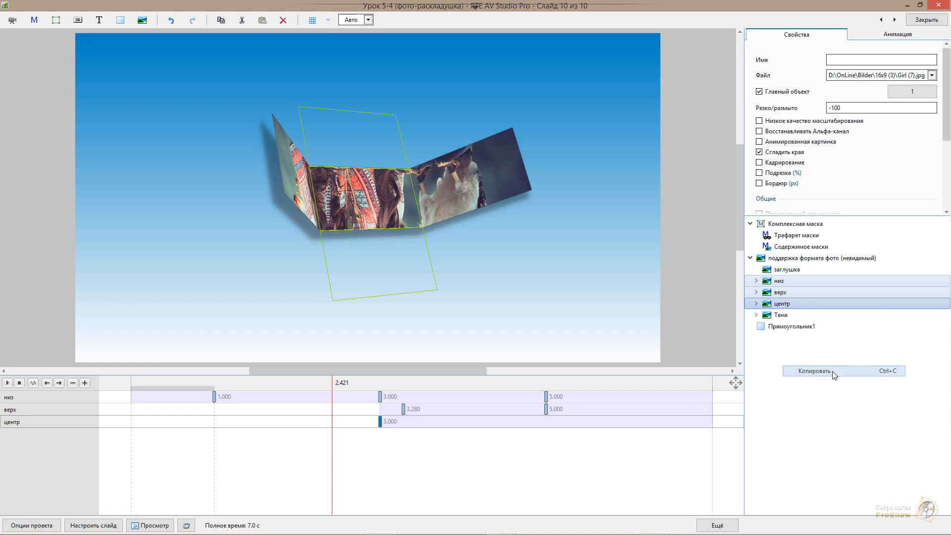
click(813, 240)
right_click(813, 241)
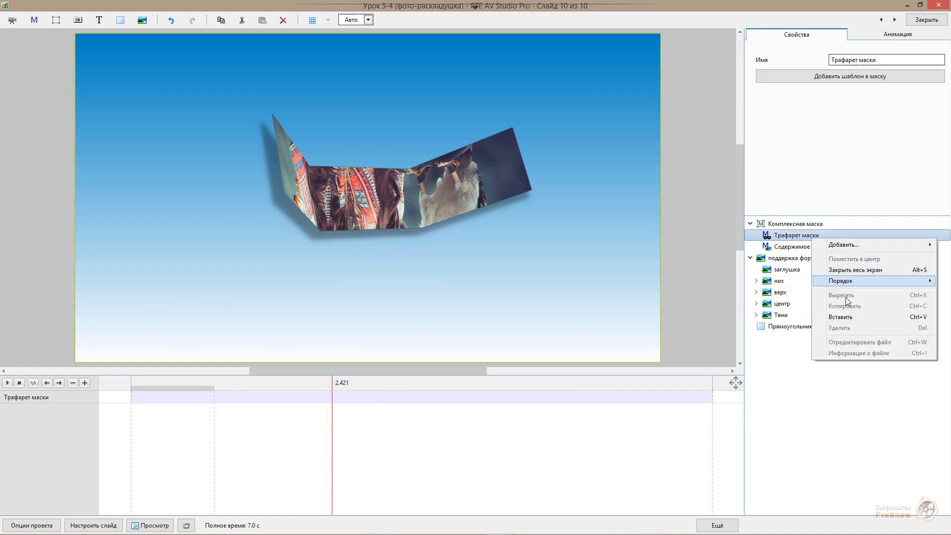
click(846, 319)
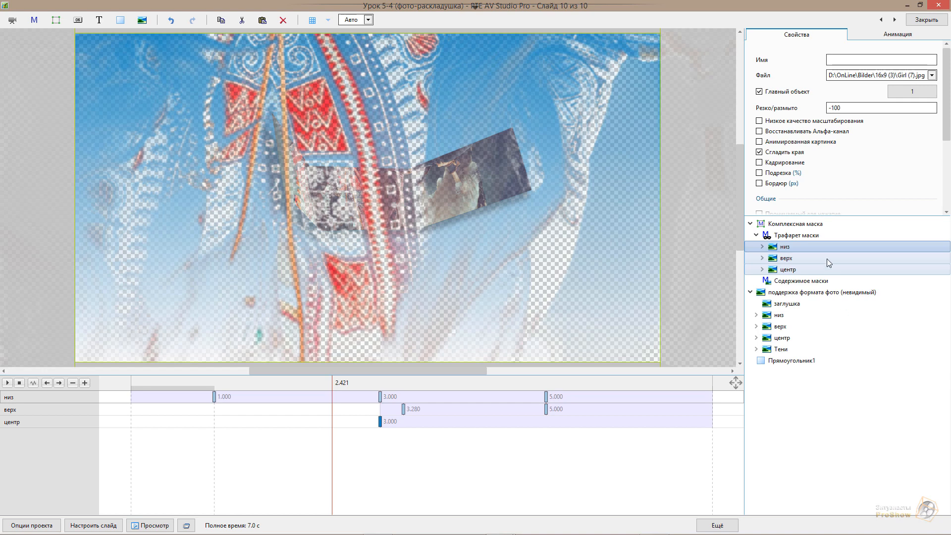
- Collapse the Комплексная маска container, and add a top-level frame named Управляющий слой to the slide
click(802, 227)
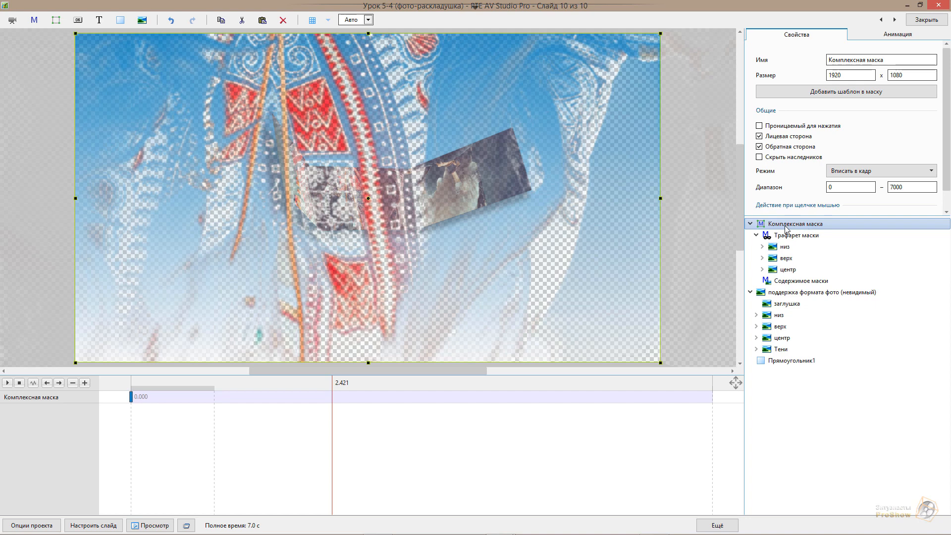
click(750, 227)
click(823, 381)
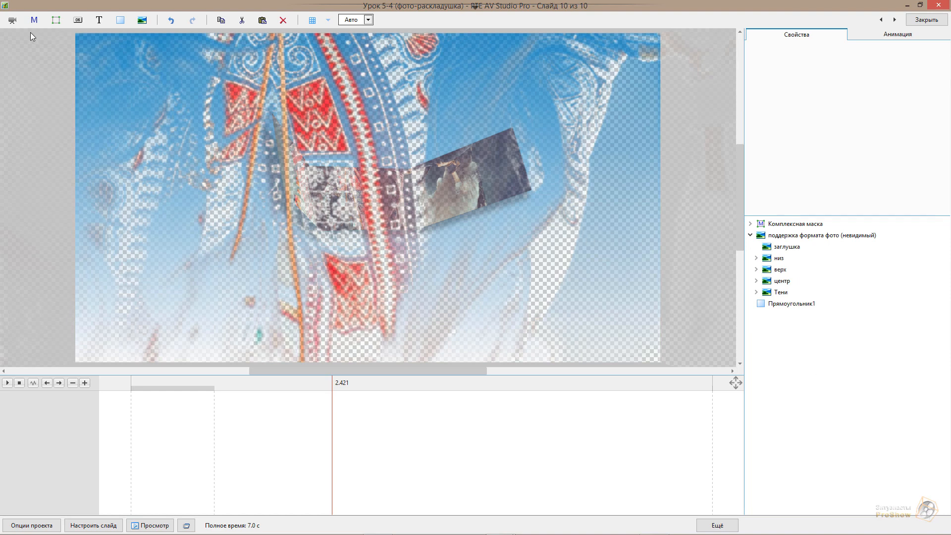
click(56, 21)
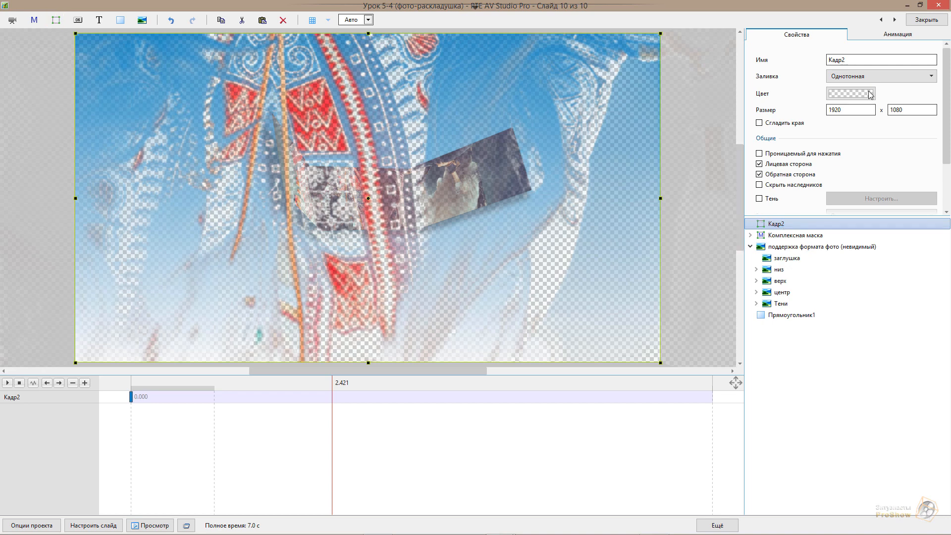
double_click(855, 60)
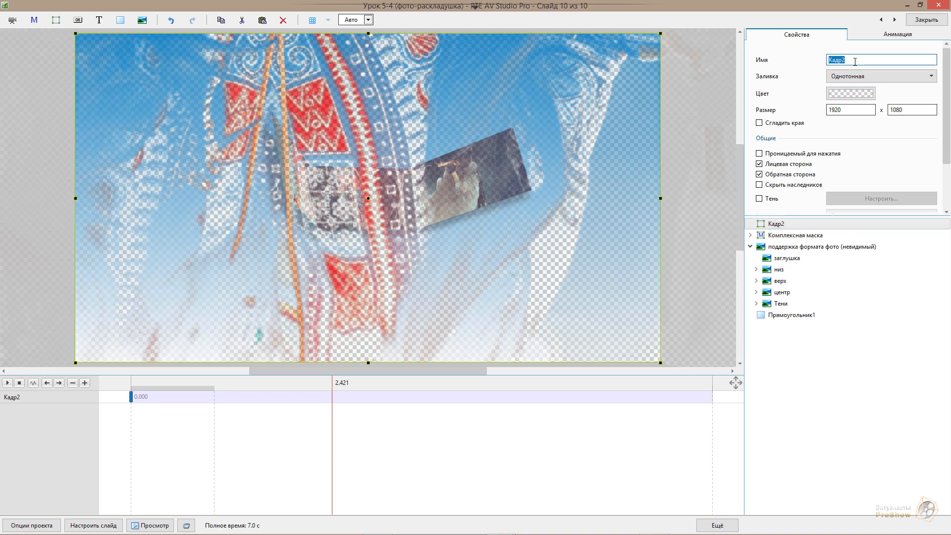
text(Управляющий слой)
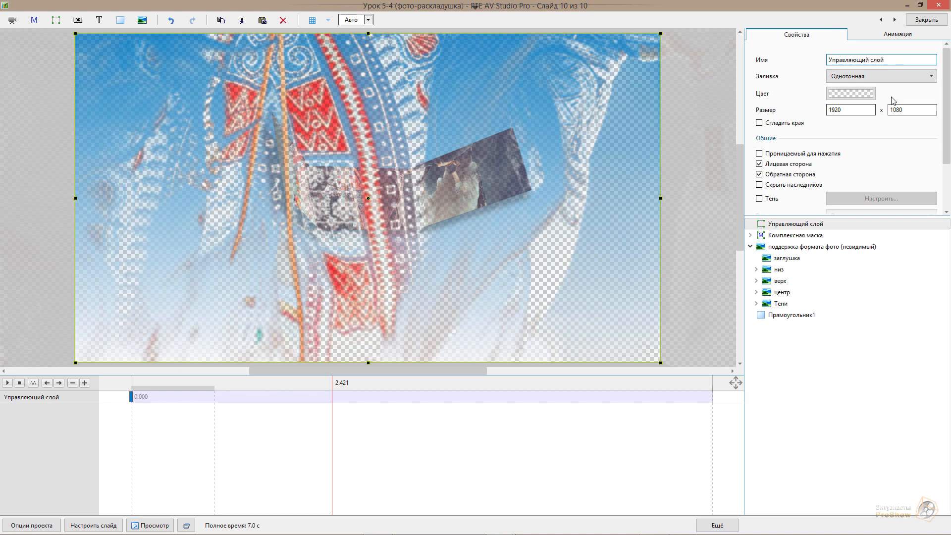
- Move the Комплексная маска container into the Управляющий слой frame by cutting and pasting it there
click(801, 237)
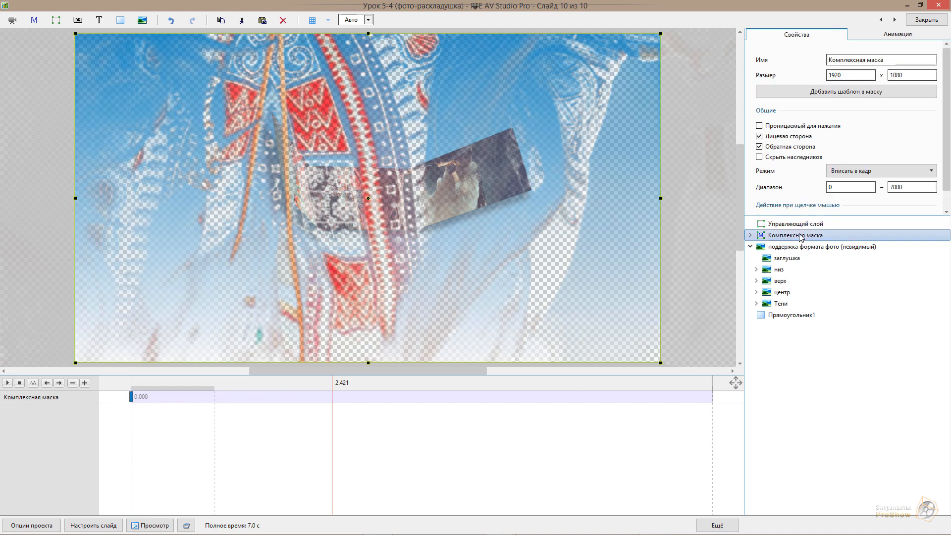
right_click(801, 237)
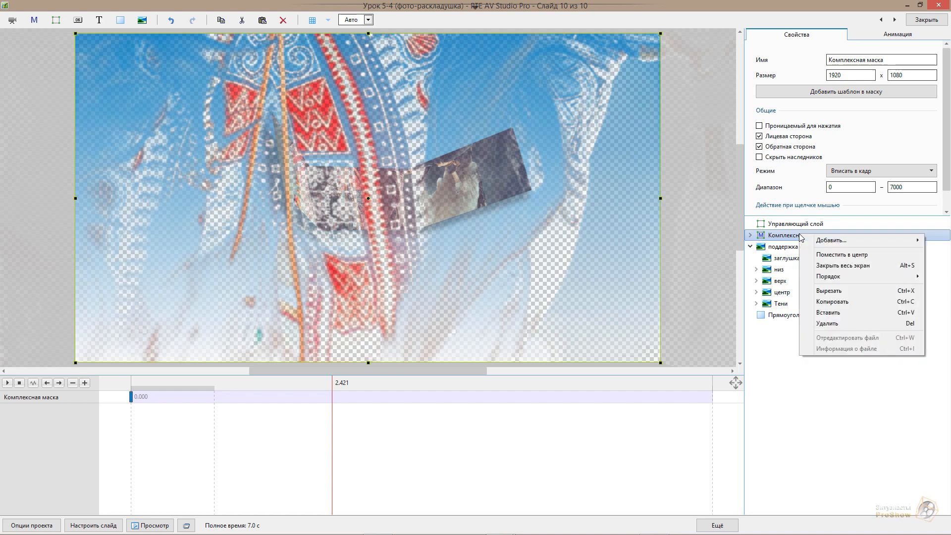
click(846, 291)
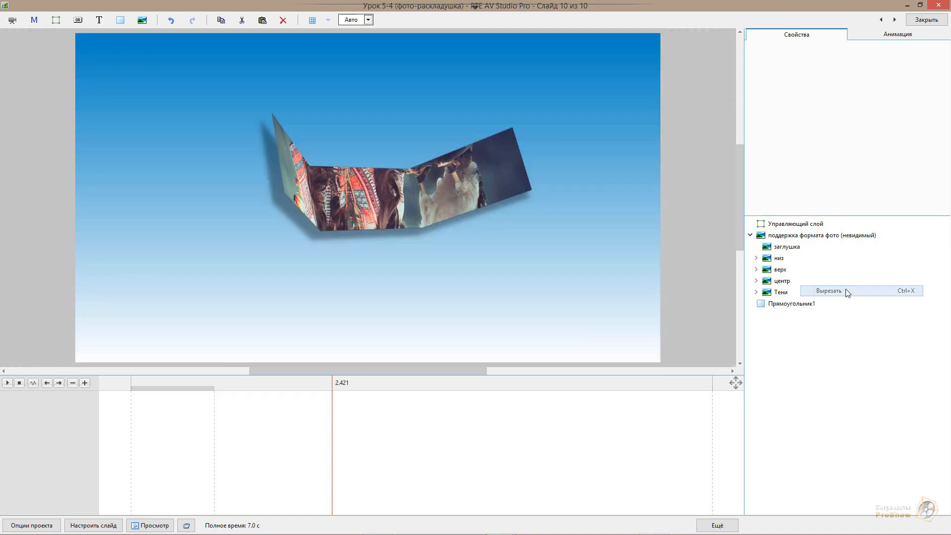
click(807, 228)
right_click(806, 227)
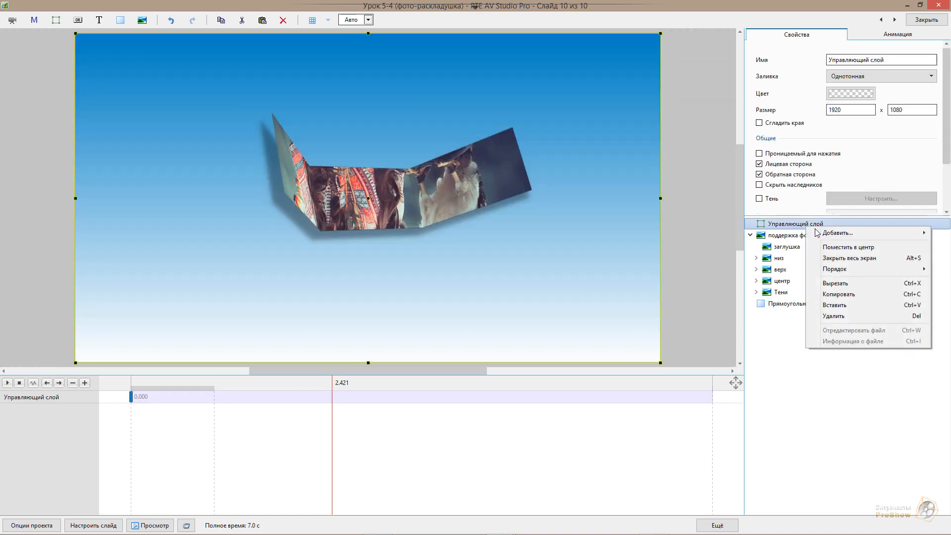
click(851, 306)
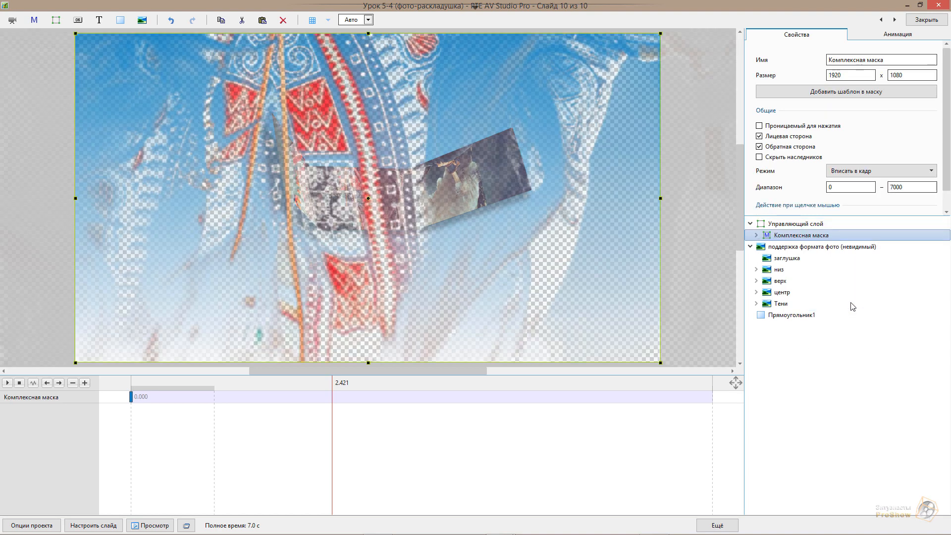
- Check the size of the поддержка формата фото (невидимый) object, and scale the Управляющий слой frame to 20% in X and Y
click(816, 249)
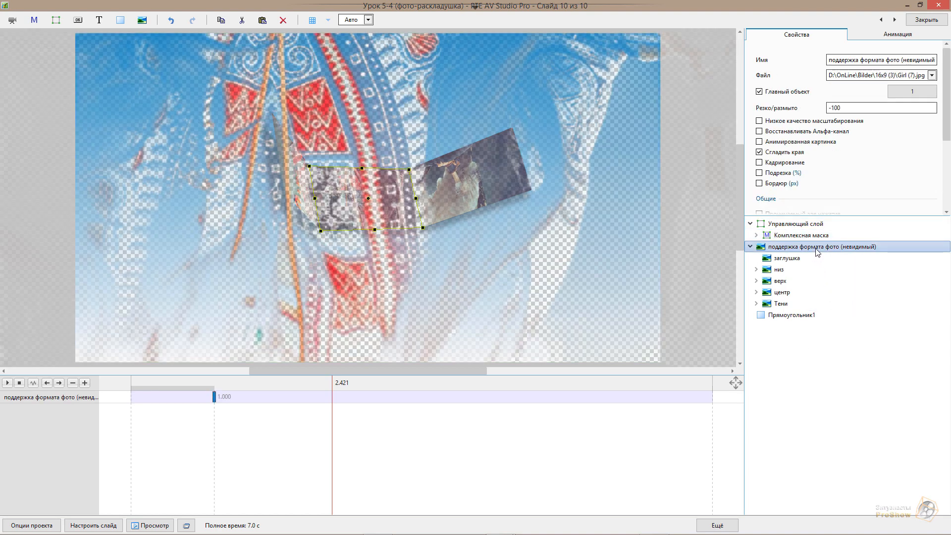
click(900, 36)
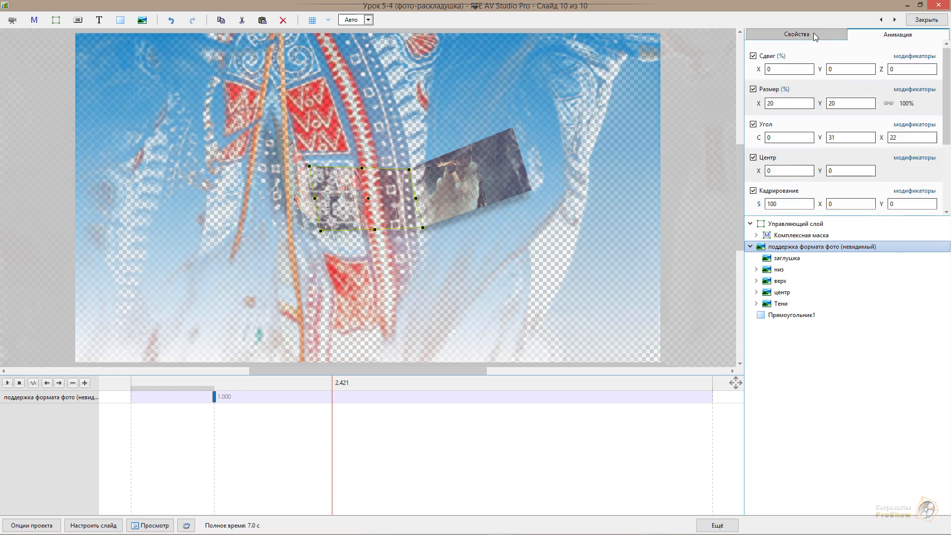
click(799, 225)
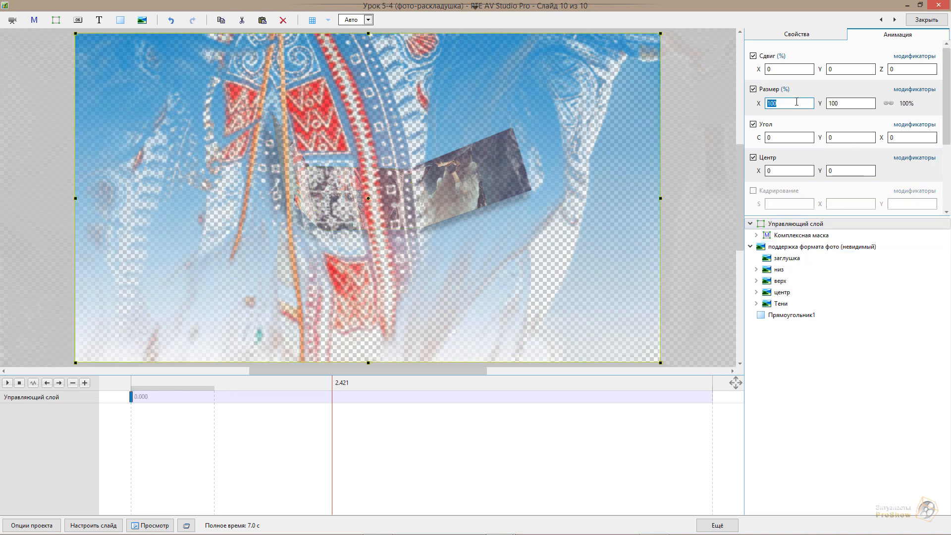
text(20)
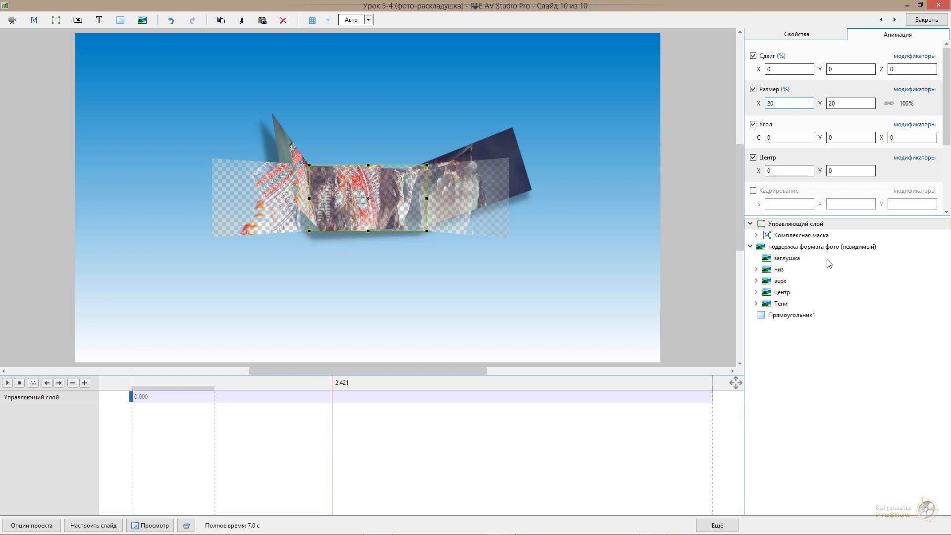
- Collapse the поддержка формата фото (невидимый) object and enable Скрыть наследников for it
click(751, 247)
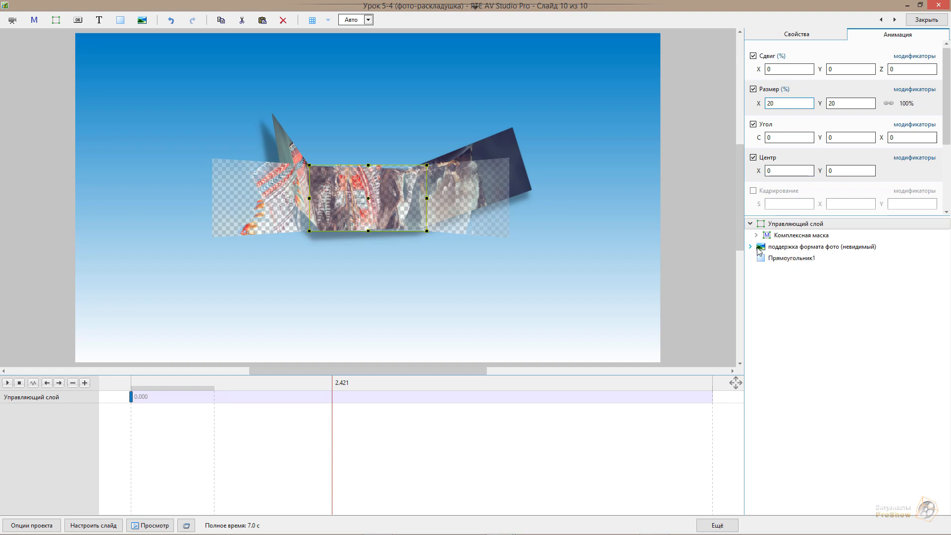
click(790, 248)
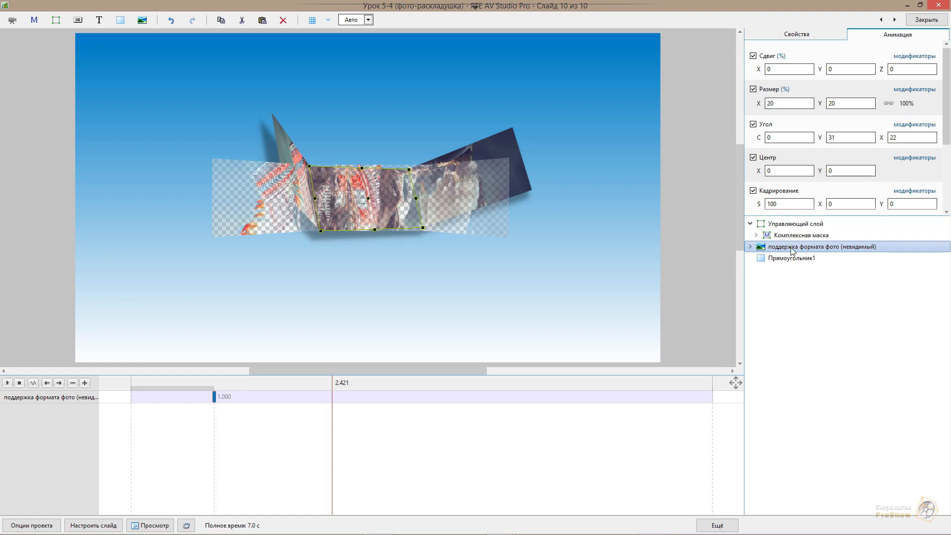
click(811, 41)
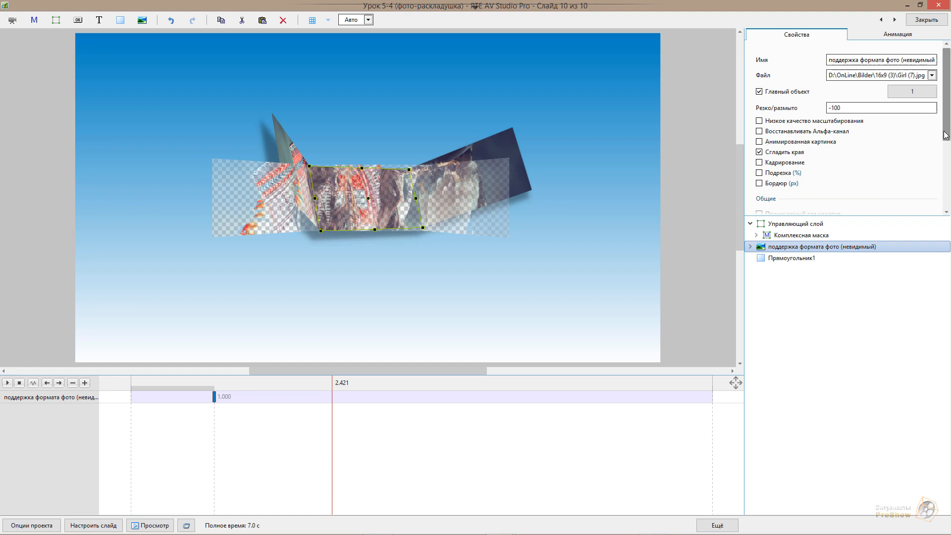
drag(946, 143, 947, 188)
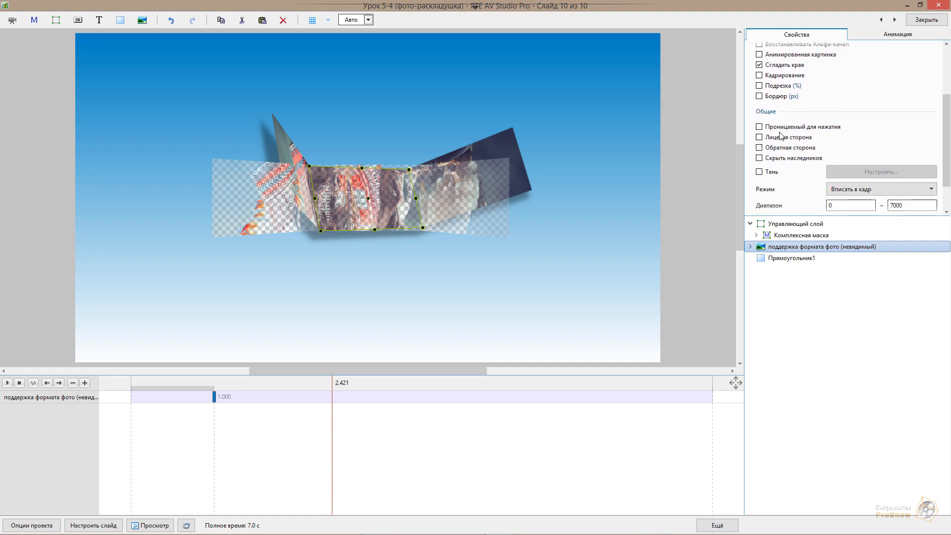
click(760, 159)
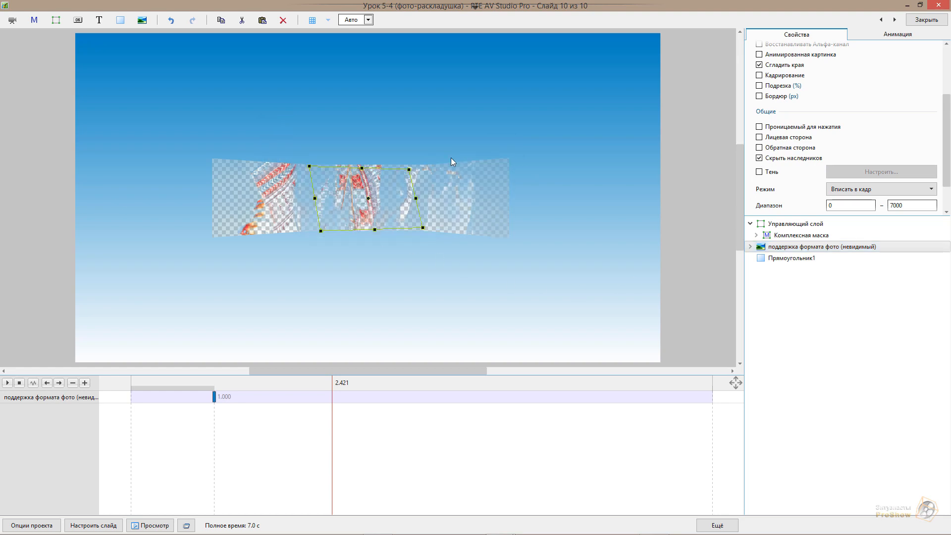
- Expand the Комплексная маска container and the низ group inside its Трафарет маски
click(761, 238)
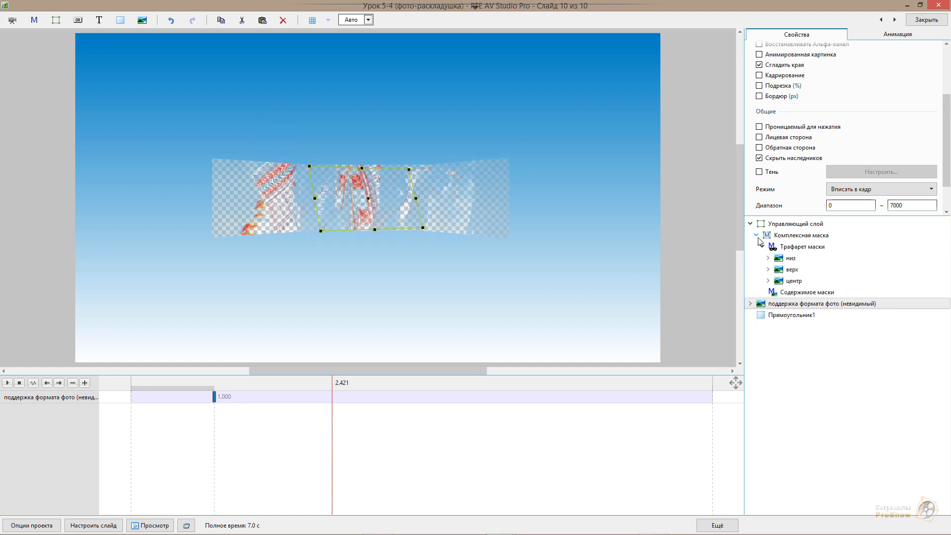
click(794, 250)
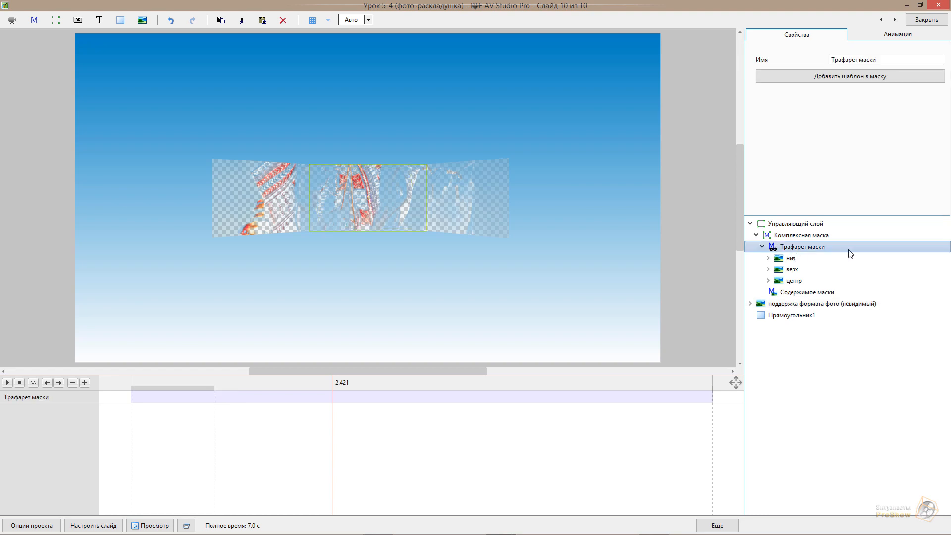
click(804, 293)
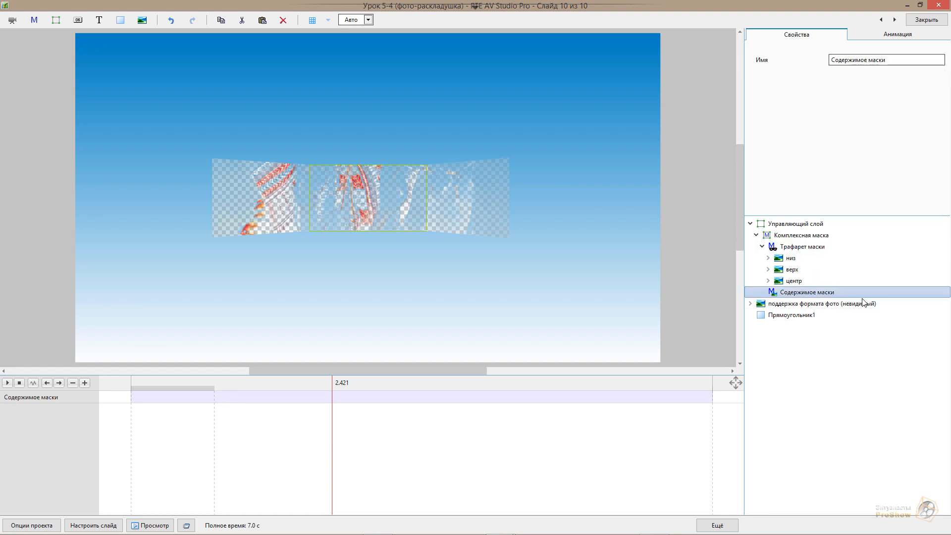
click(805, 249)
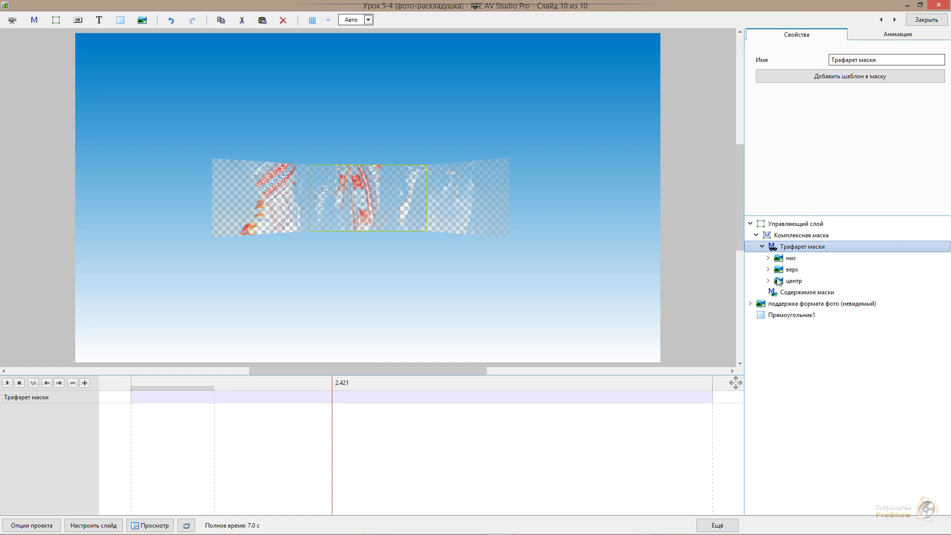
click(790, 258)
click(768, 258)
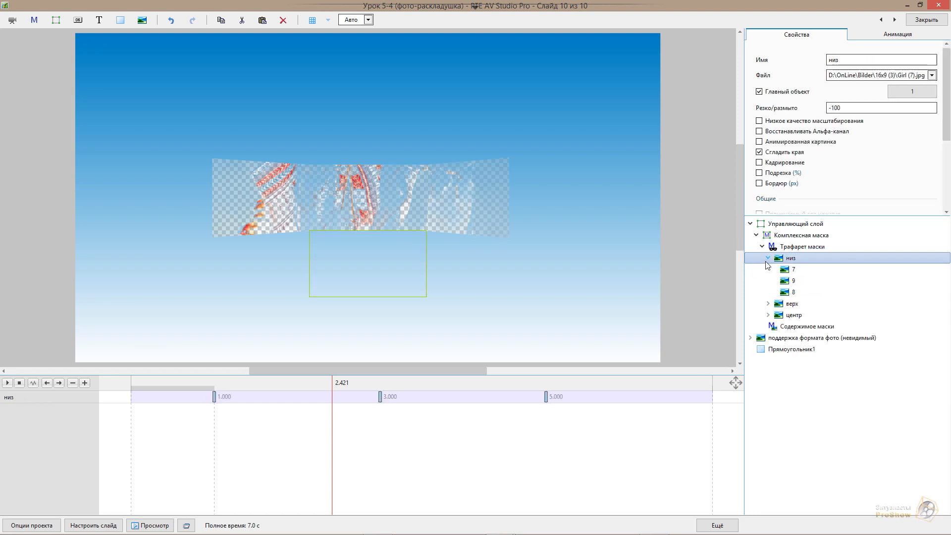
- At time 0.000, add an Оттенок / Насыщенность filter to object 7 of the низ group with Светлота 100
click(792, 271)
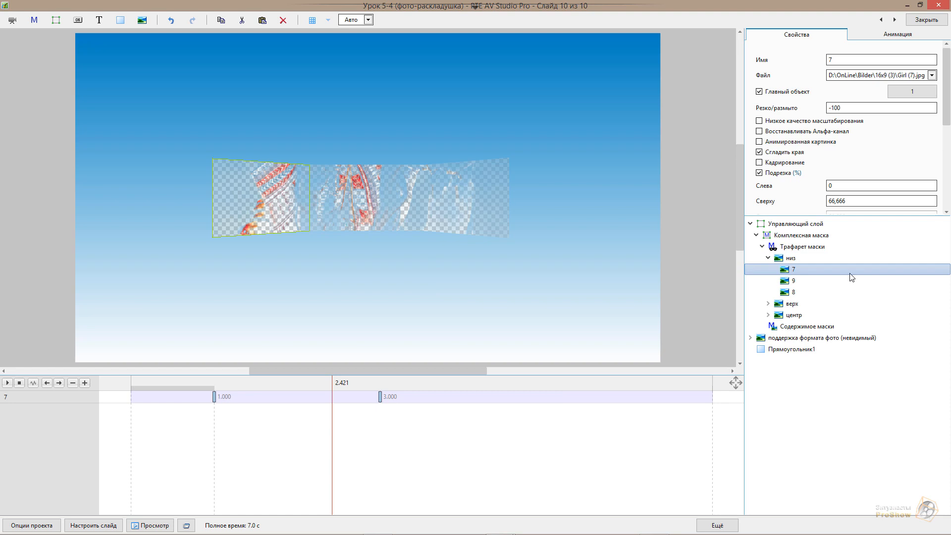
drag(175, 384, 106, 385)
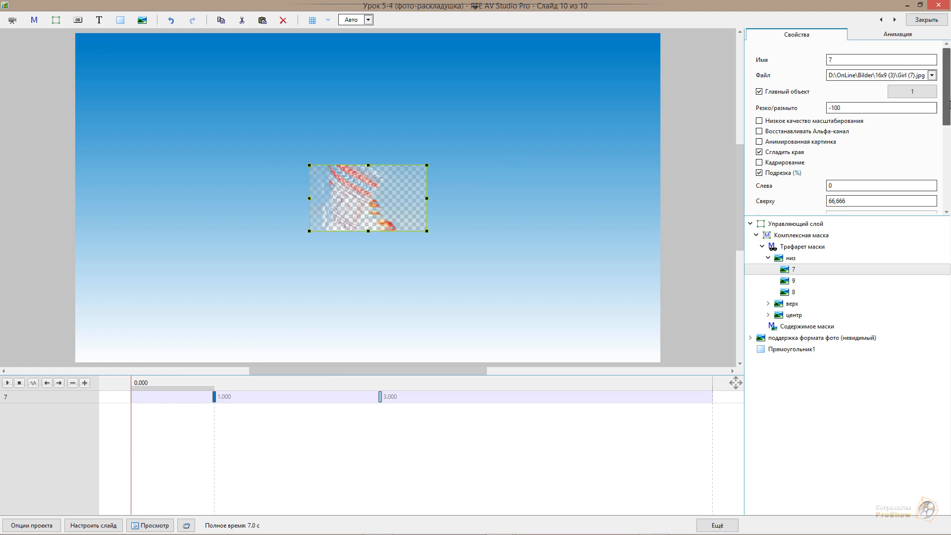
click(904, 35)
drag(946, 74, 948, 192)
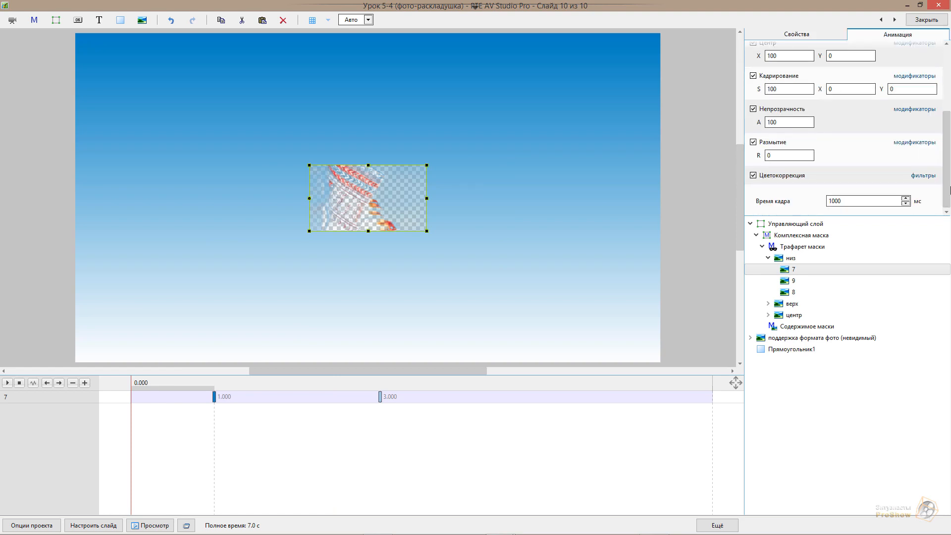
click(923, 175)
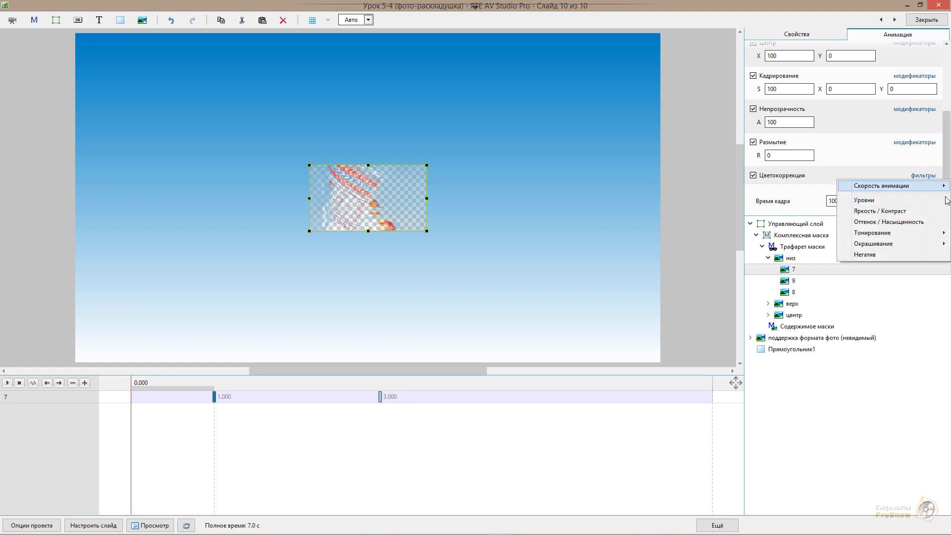
click(941, 222)
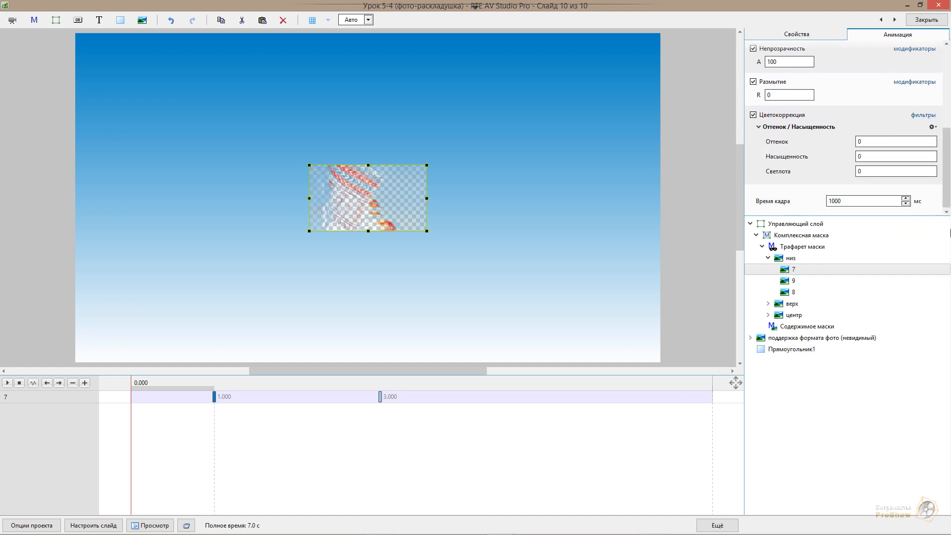
drag(847, 175, 907, 176)
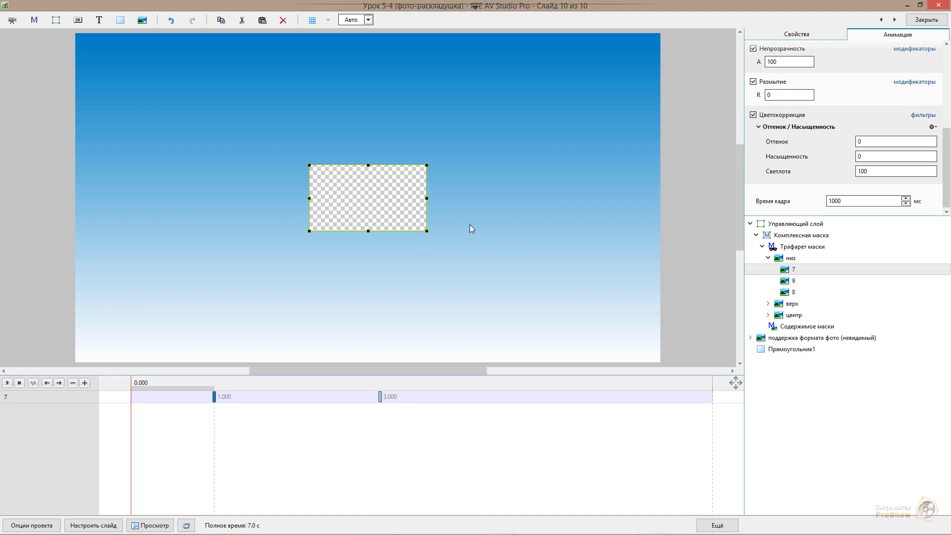
- Add an Оттенок / Насыщенность filter to object 9 of the низ group and set its Светлота to 100
click(793, 281)
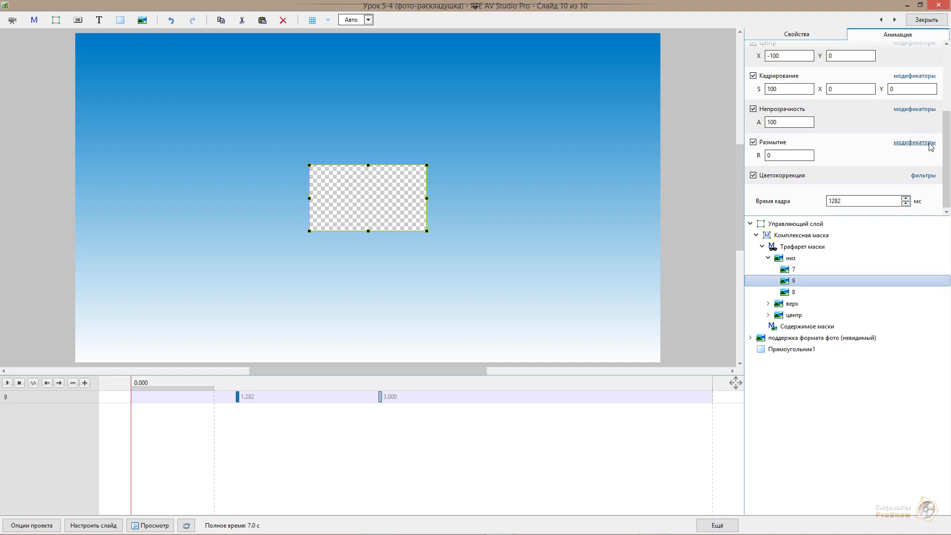
click(926, 177)
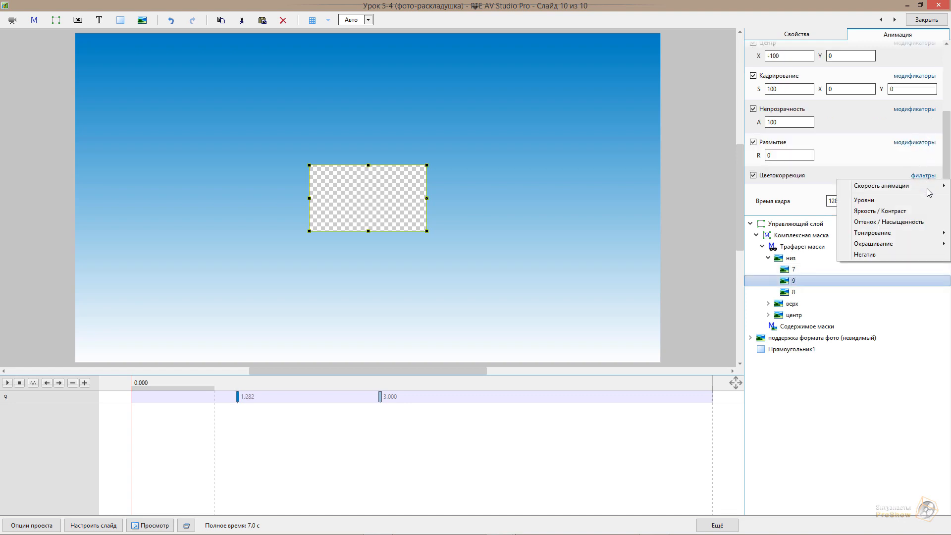
click(920, 223)
scroll(890, 208, down, 2)
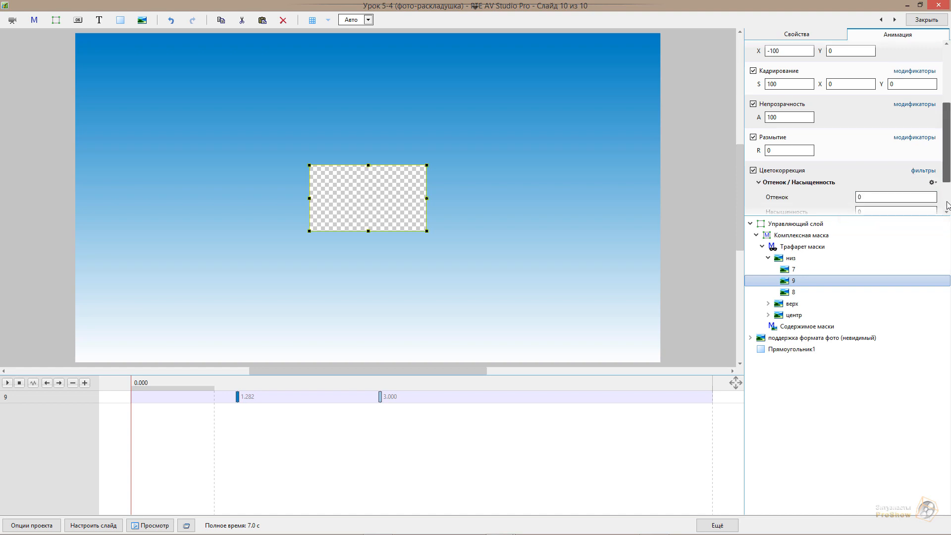
drag(837, 174, 950, 175)
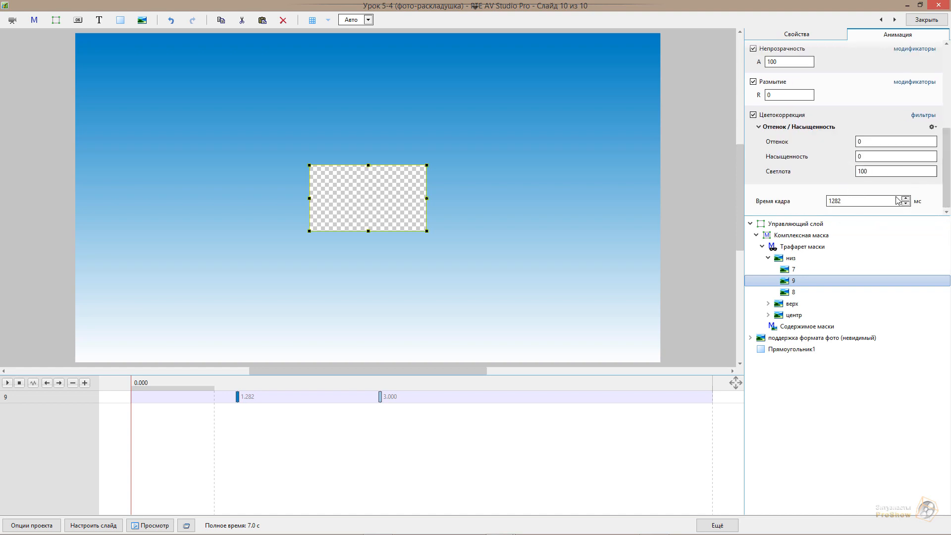
- Add an Оттенок / Насыщенность filter to object 8 of the низ group and set its Светлота to 100
click(807, 292)
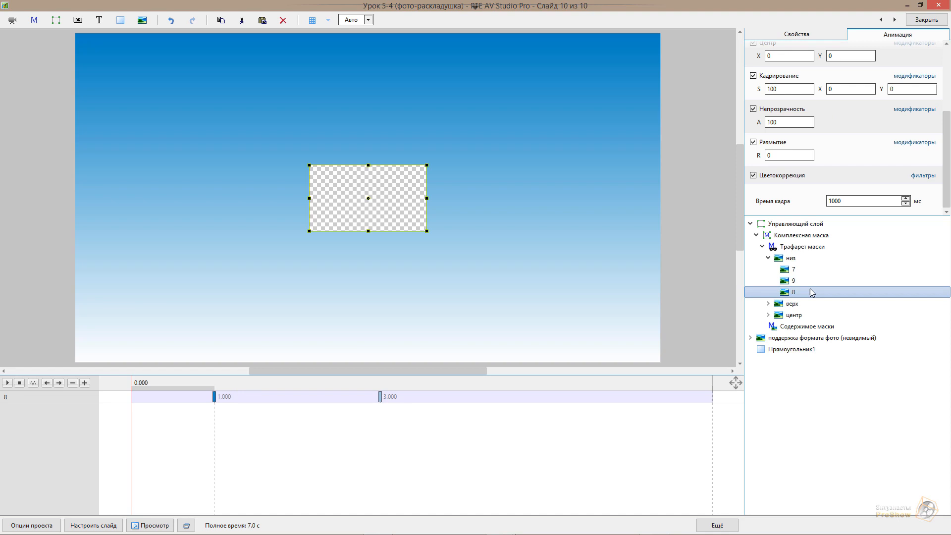
click(924, 177)
click(903, 223)
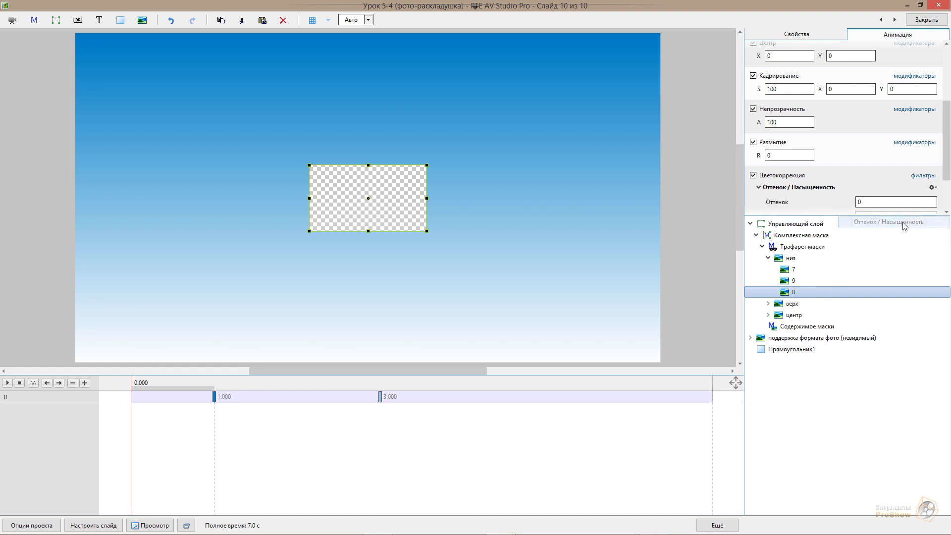
scroll(922, 179, down, 3)
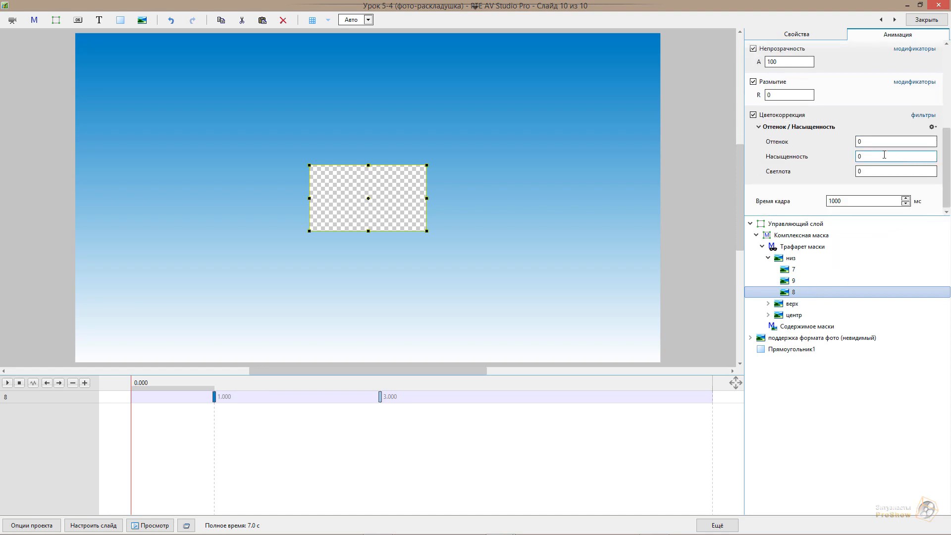
click(901, 174)
text(100)
- Expand the верх group and add an Оттенок / Насыщенность filter with Светлота 100 to its object 1
click(768, 304)
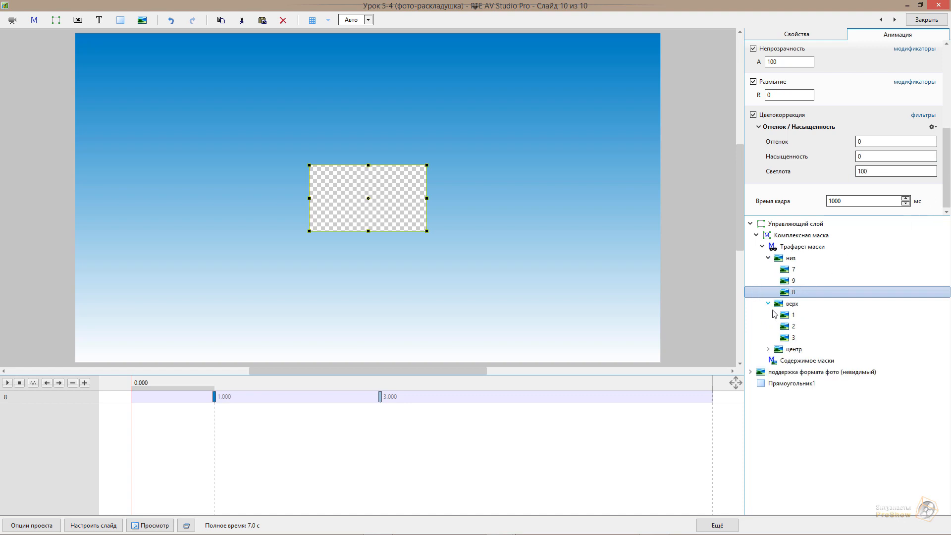
click(794, 317)
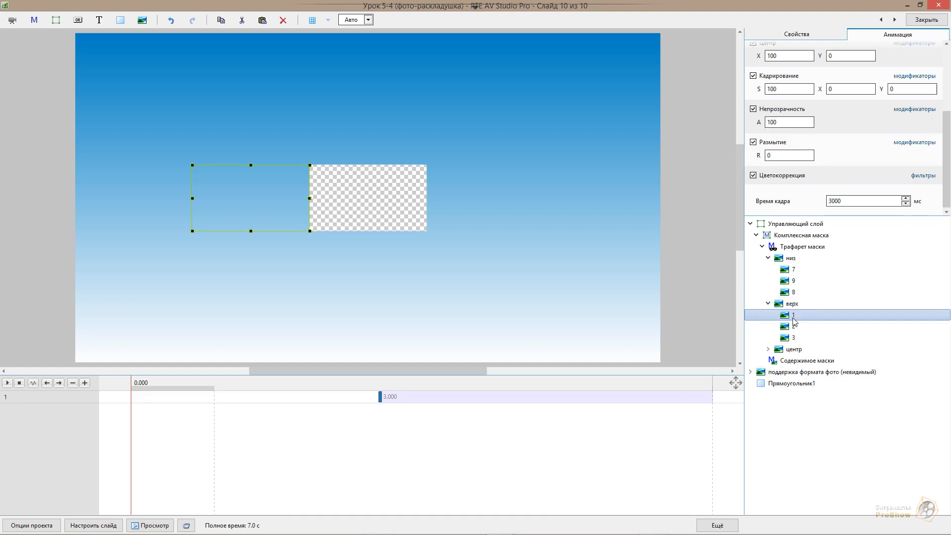
click(927, 178)
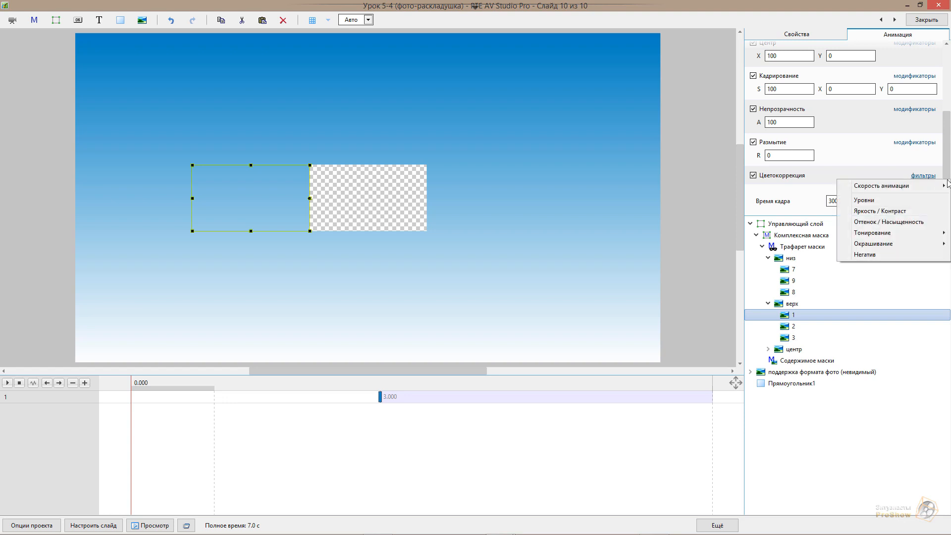
click(924, 223)
scroll(944, 174, down, 2)
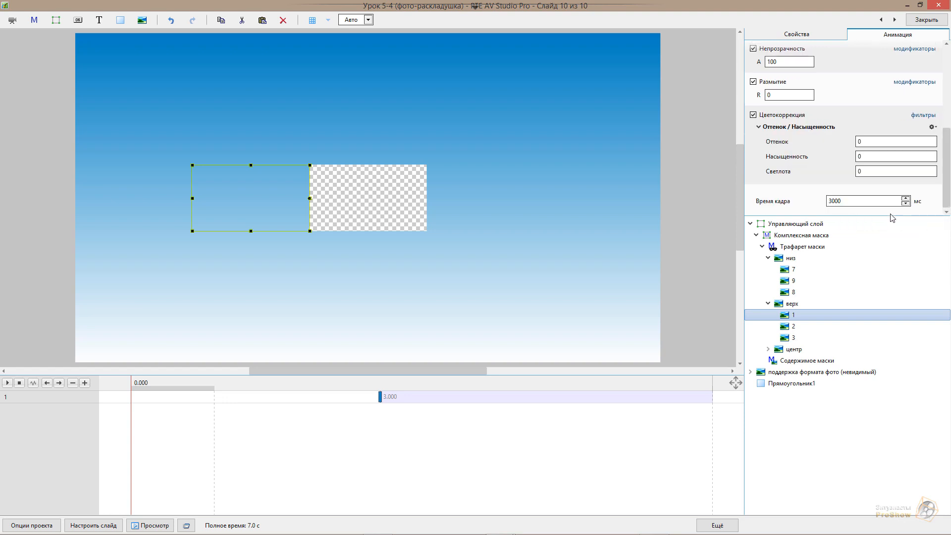
click(897, 171)
text(100)
- Add an Оттенок / Насыщенность colour-correction filter to object 2 of the верх group
click(808, 327)
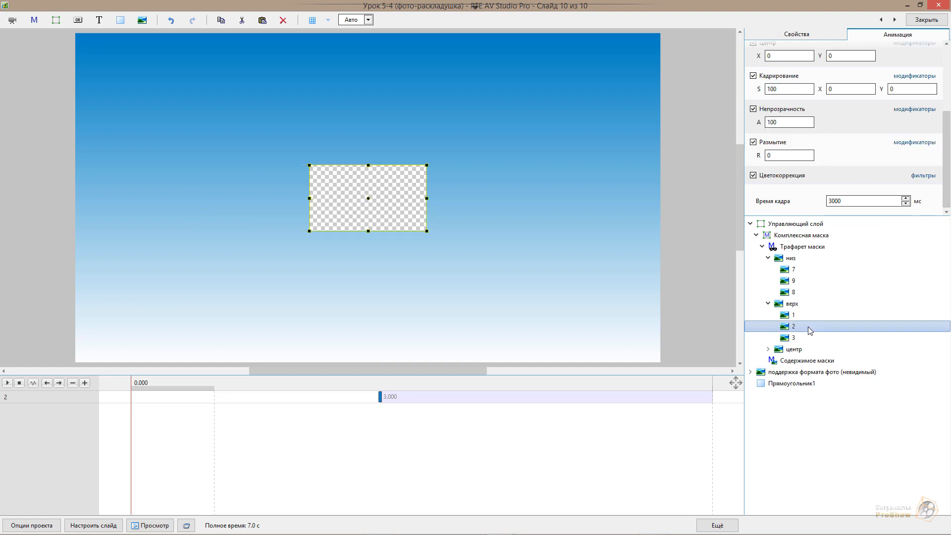
click(922, 176)
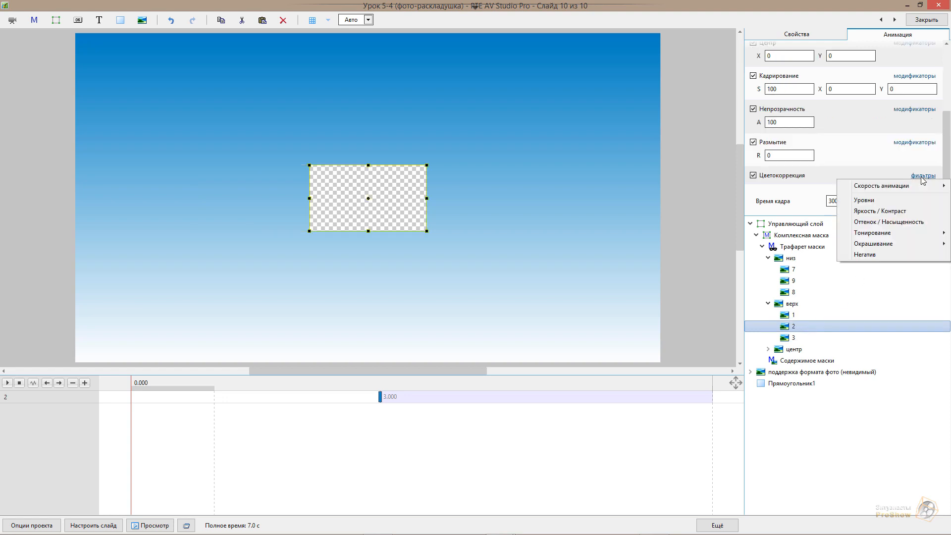
click(906, 222)
scroll(892, 187, down, 3)
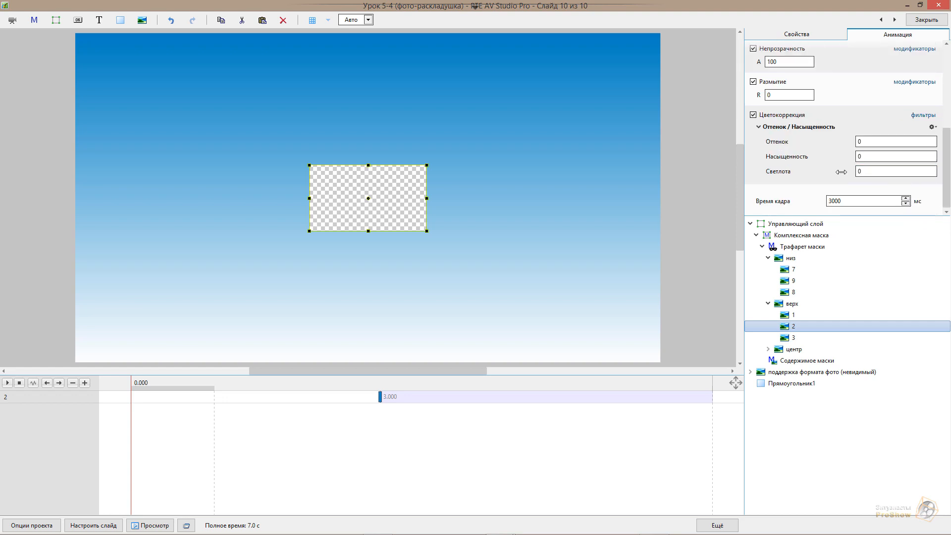
- Add an Оттенок / Насыщенность colour-correction filter to object 3 of the верх group
click(807, 337)
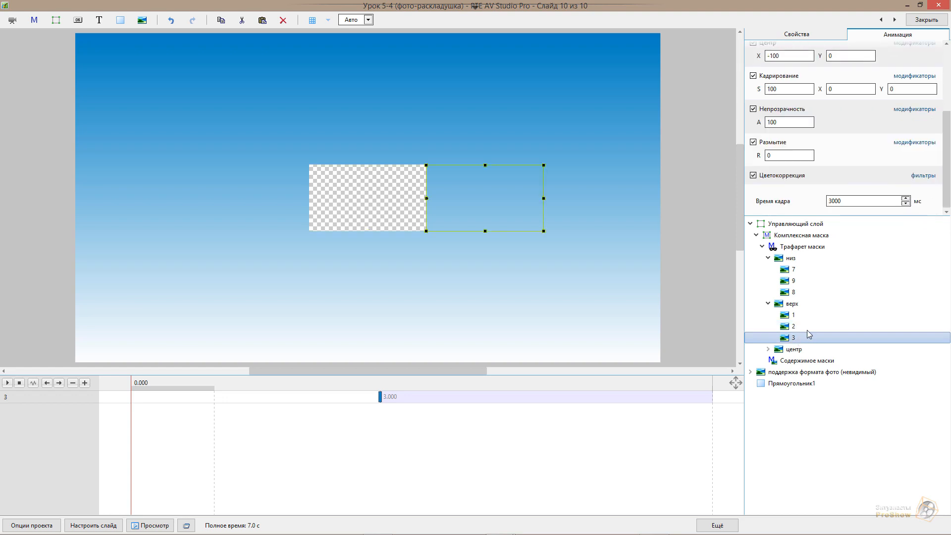
click(923, 177)
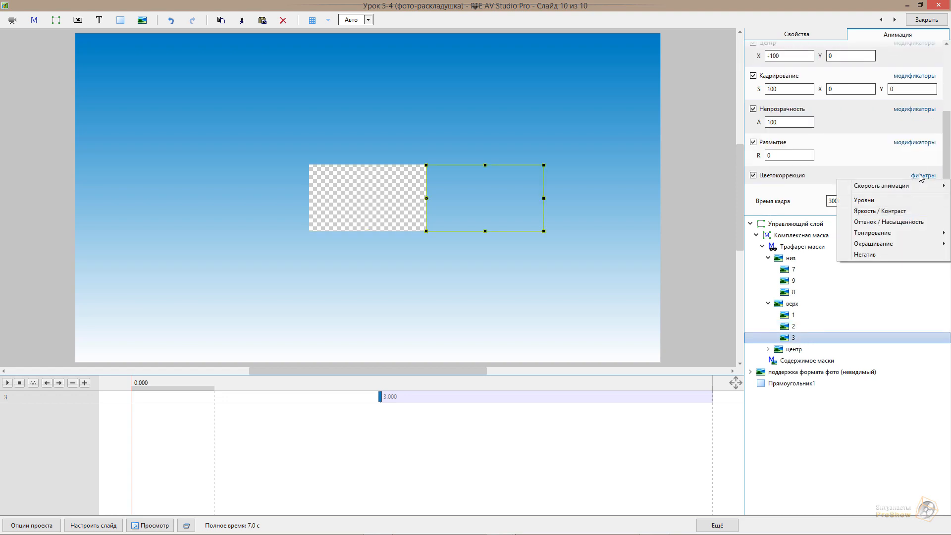
click(891, 221)
scroll(846, 192, down, 1)
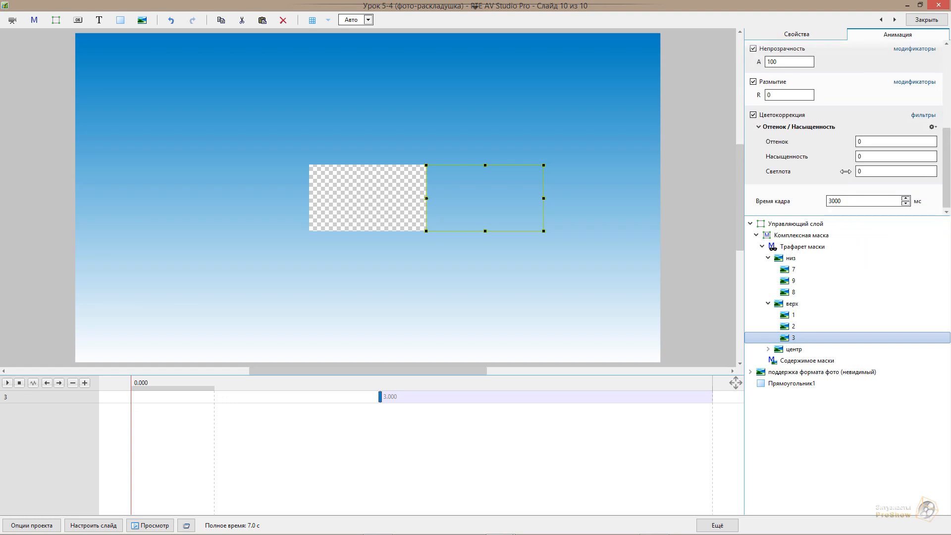
- Expand the центр group, add an Оттенок / Насыщенность filter to its object 4 and raise Светлота to the maximum
click(768, 350)
click(794, 360)
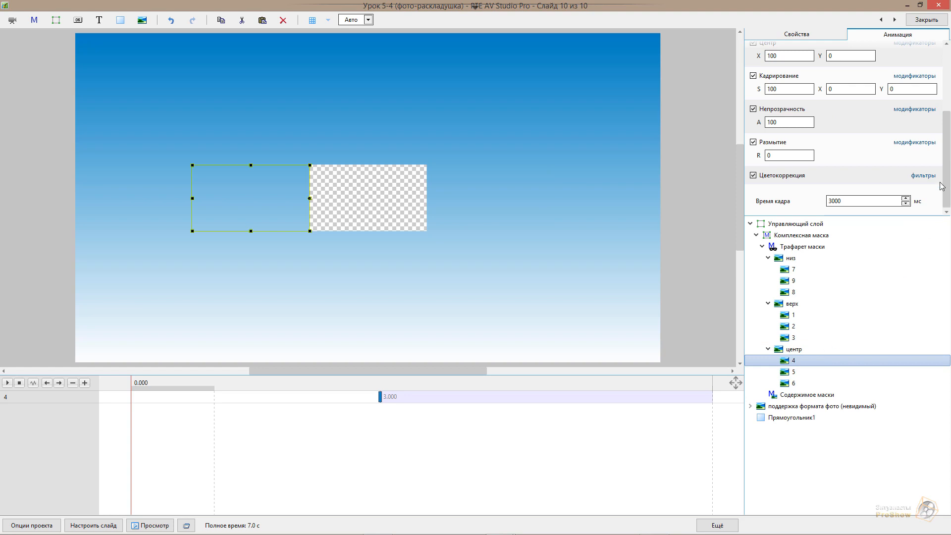
click(923, 176)
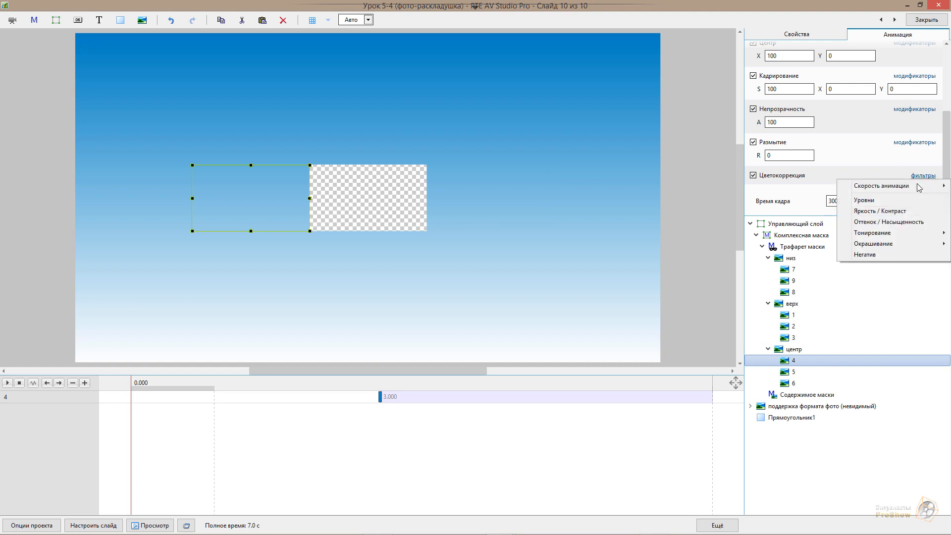
click(898, 222)
scroll(839, 198, down, 2)
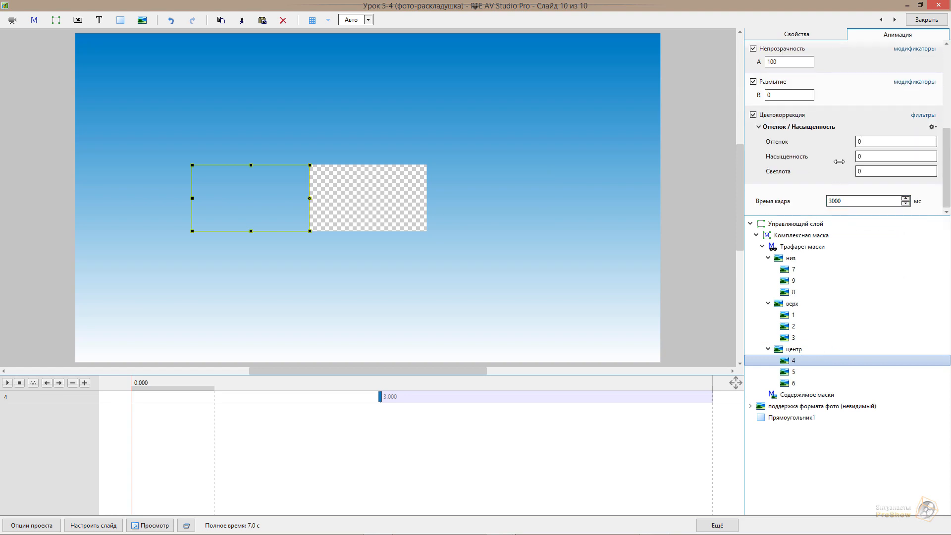
drag(838, 175, 934, 171)
- Add an Оттенок / Насыщенность colour-correction filter to object 5 of the центр group
click(793, 375)
click(923, 176)
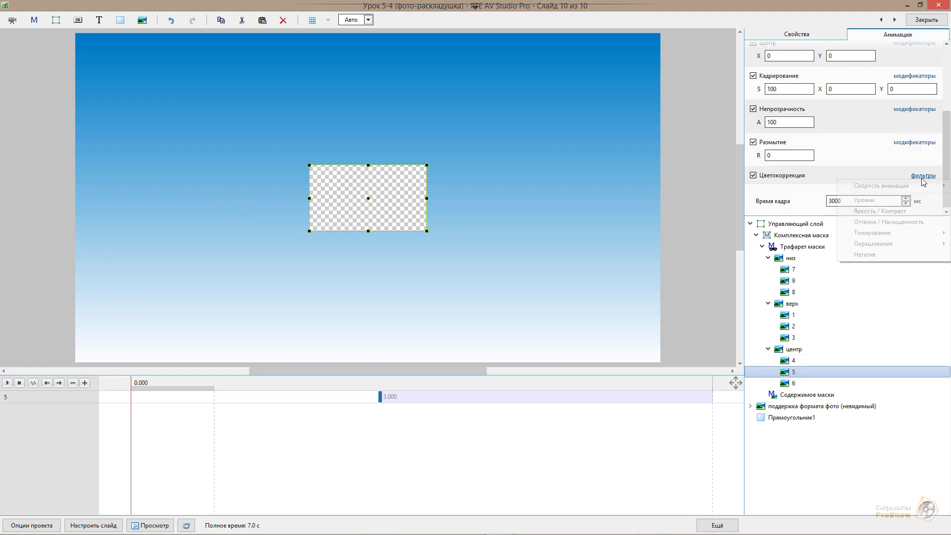
click(899, 222)
scroll(842, 189, down, 2)
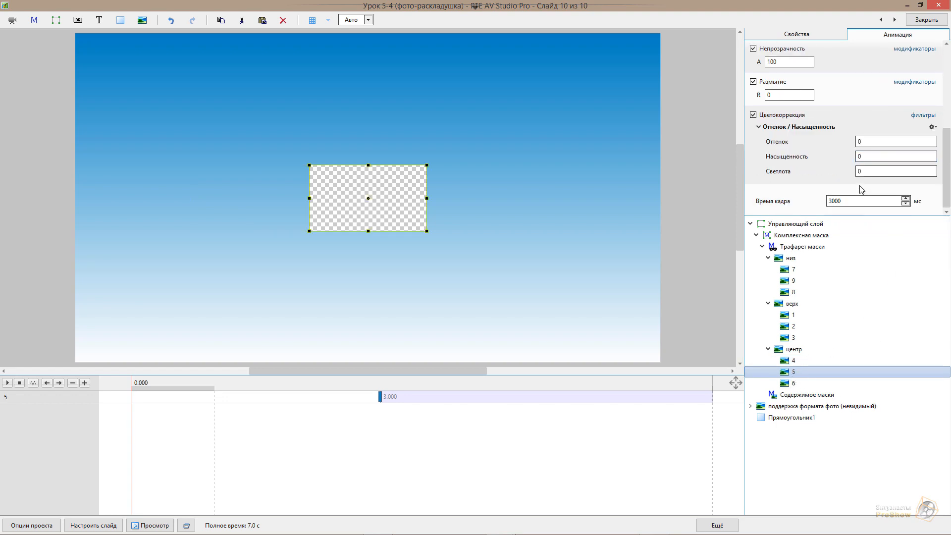
- Add an Оттенок / Насыщенность filter to object 6 of the центр group and set its Светлота to 100
click(816, 383)
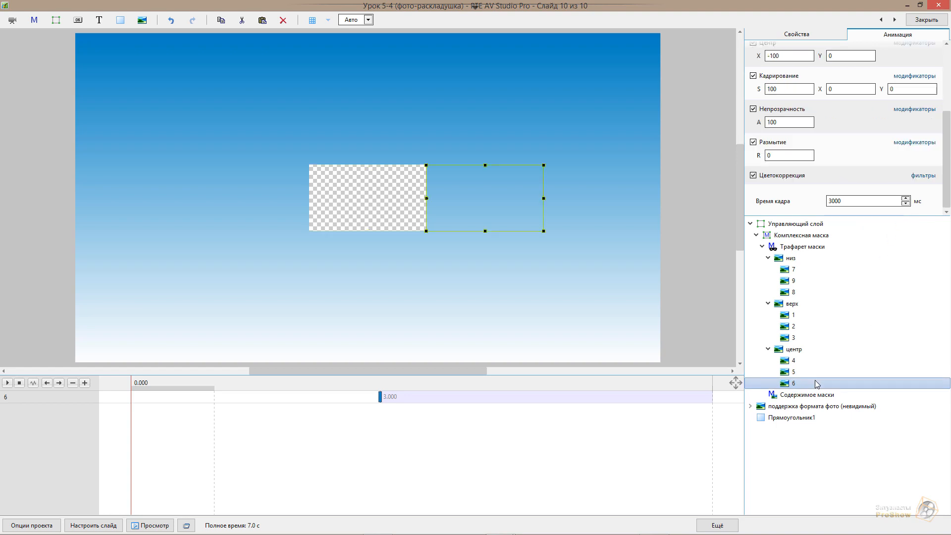
click(918, 177)
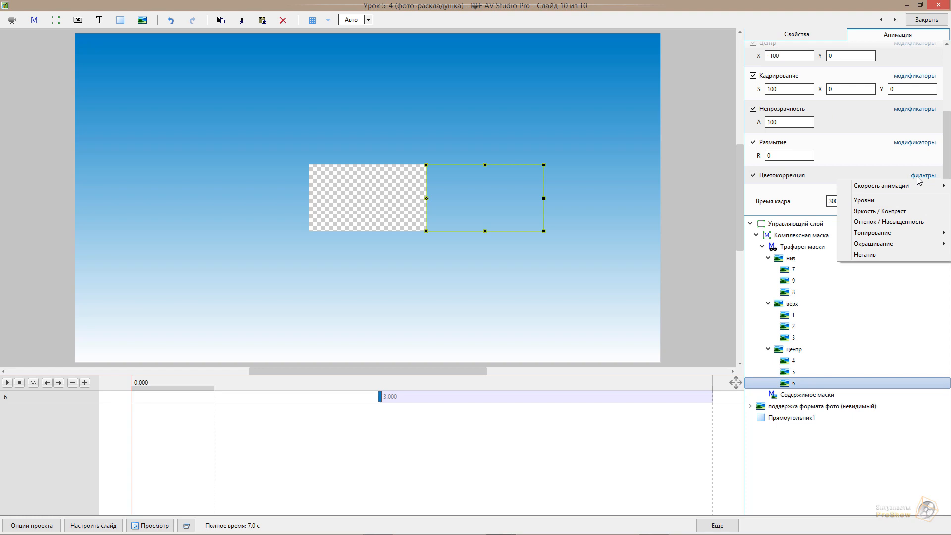
click(903, 228)
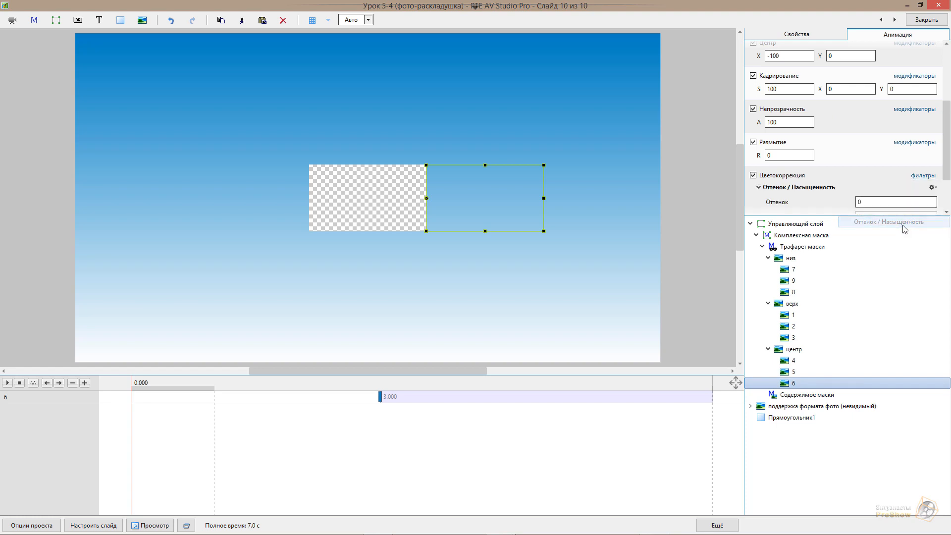
scroll(840, 198, down, 3)
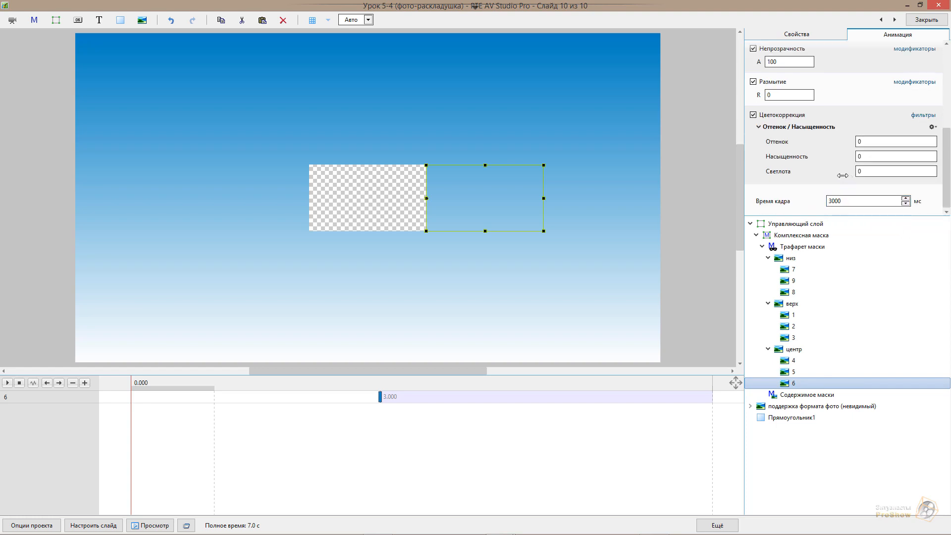
drag(842, 175, 948, 168)
- Move the playhead to about 1.240 and inspect the properties of object 6, including its side visibility and Тень options
drag(221, 388, 234, 419)
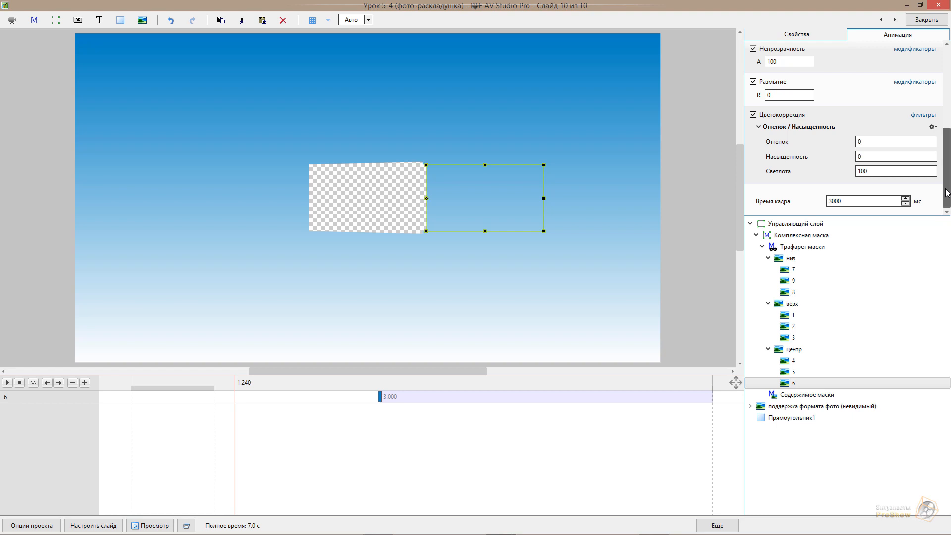
click(815, 35)
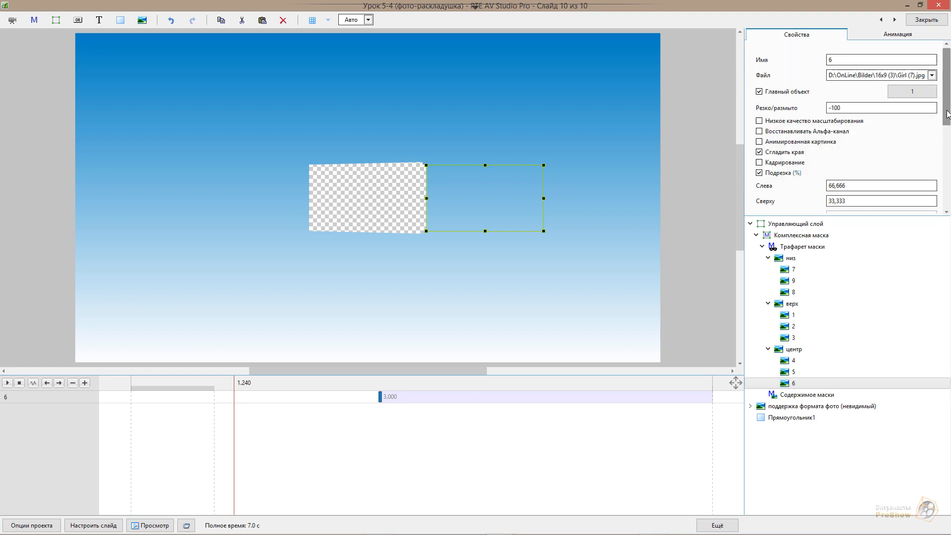
drag(947, 114, 948, 193)
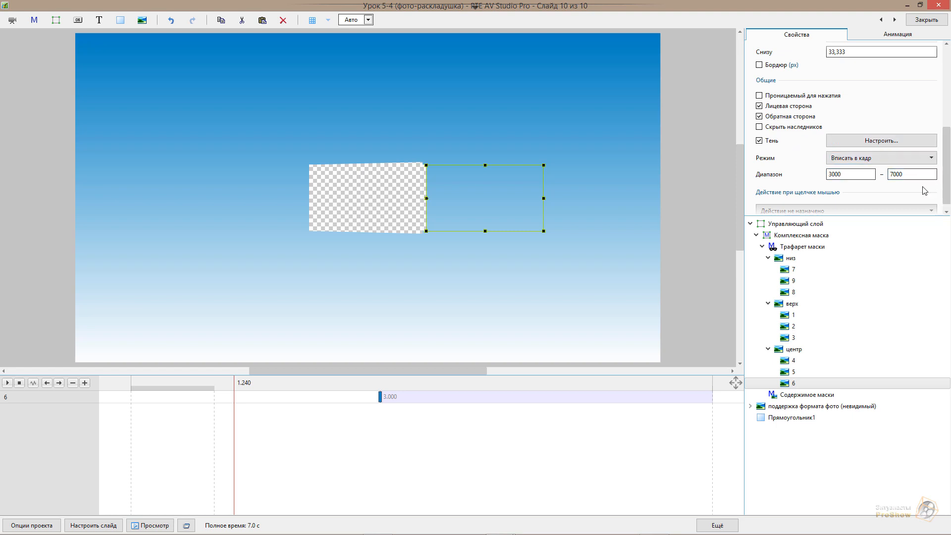
- Collapse Трафарет маски and copy the низ, верх and центр groups from поддержка формата фото (невидимый)
click(763, 247)
click(800, 249)
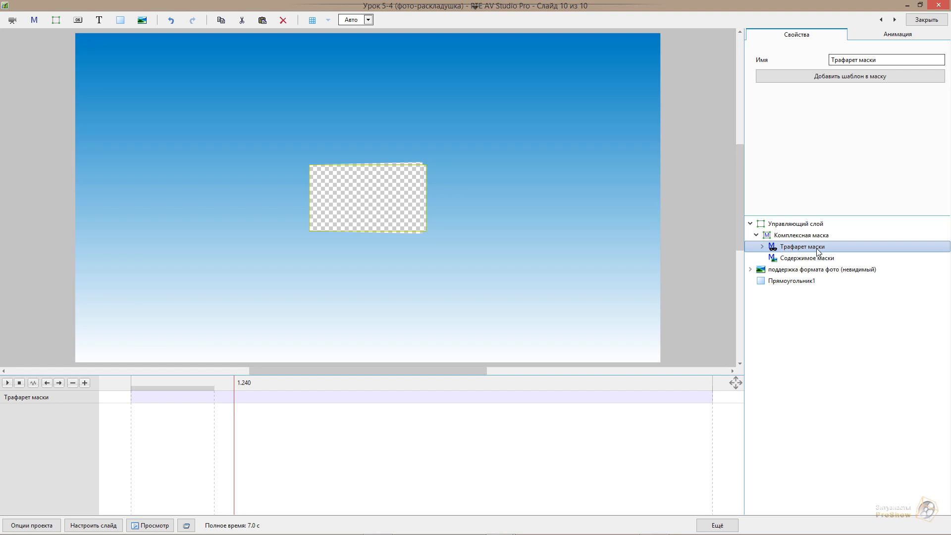
click(814, 260)
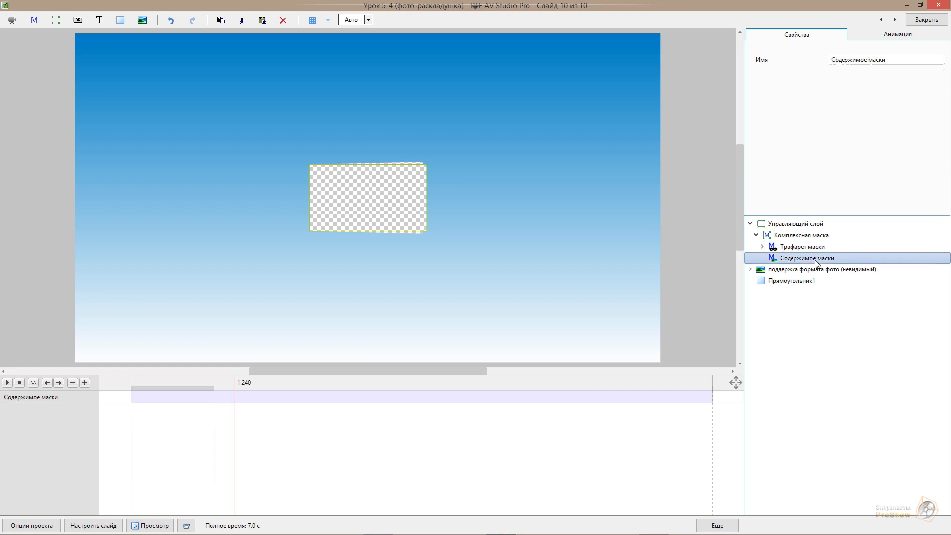
click(752, 270)
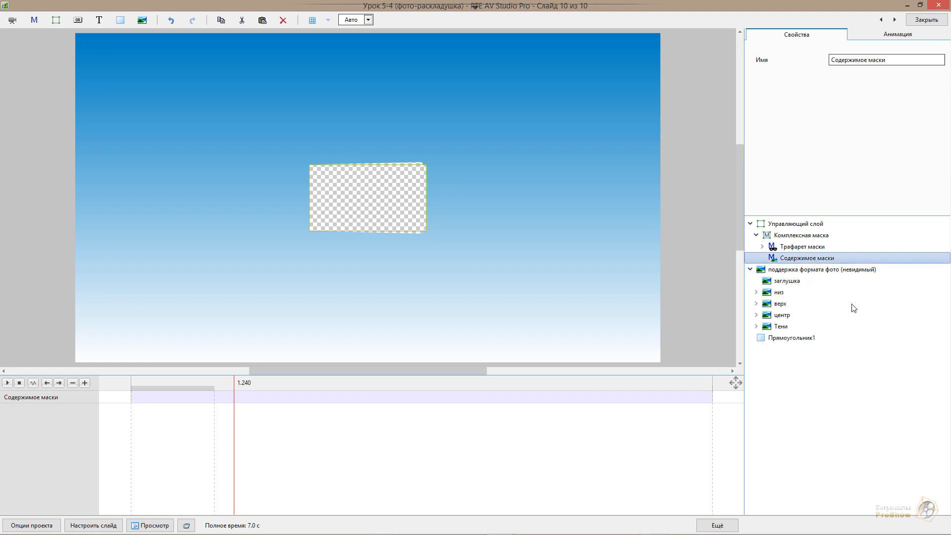
click(780, 294)
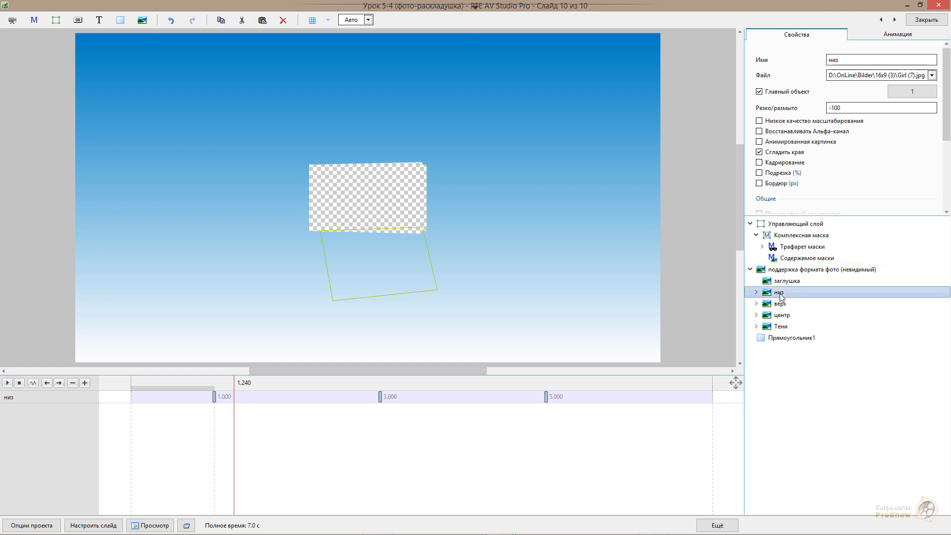
ctrl+click(786, 305)
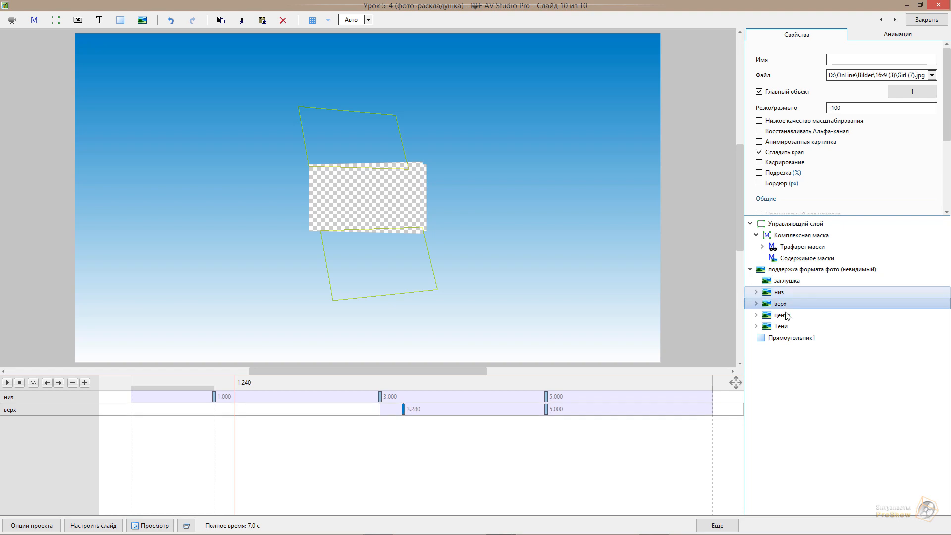
ctrl+click(787, 316)
right_click(787, 318)
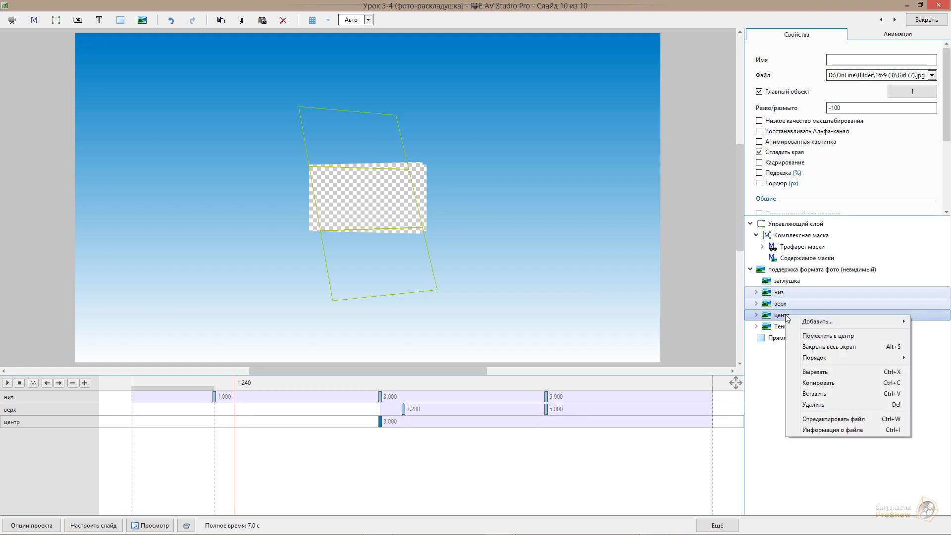
click(841, 386)
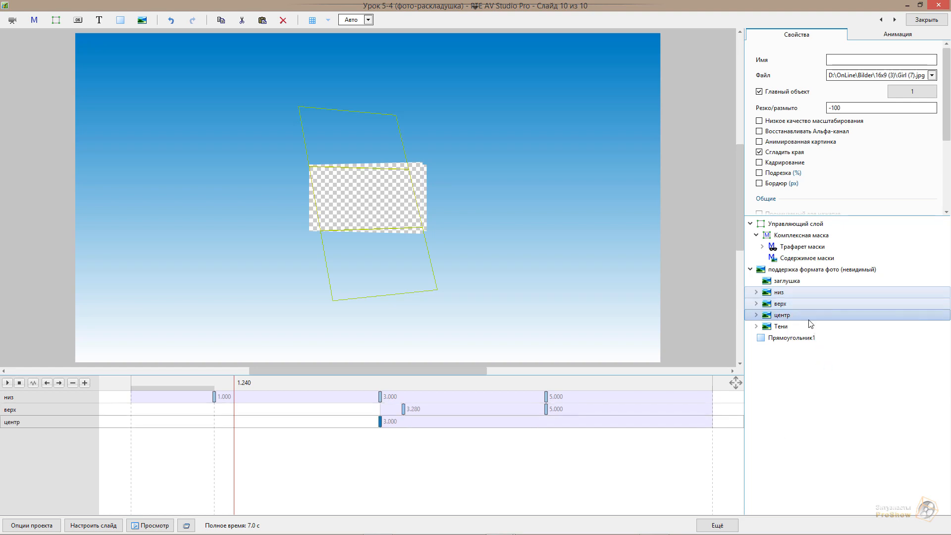
- Collapse поддержка формата фото (невидимый) and paste the copied низ, верх and центр groups into Содержимое маски
click(751, 270)
click(805, 258)
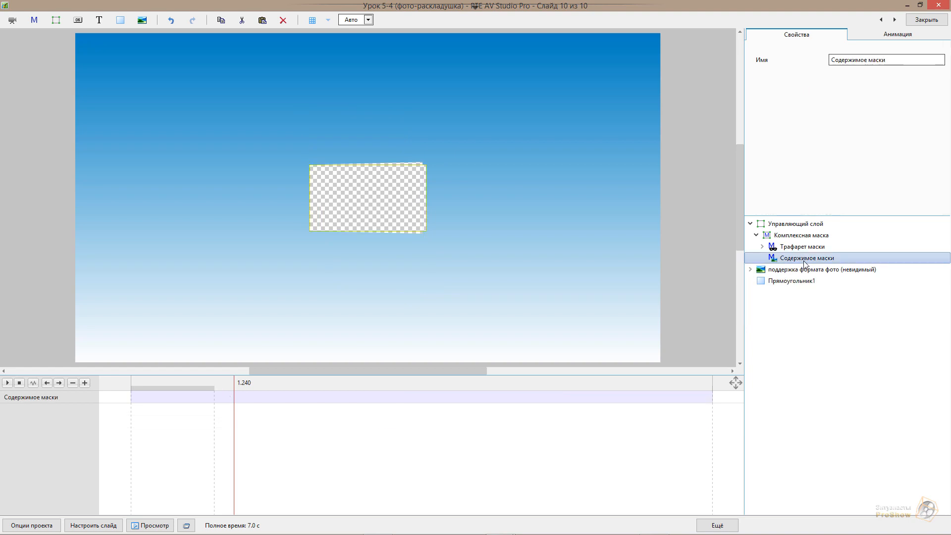
right_click(805, 260)
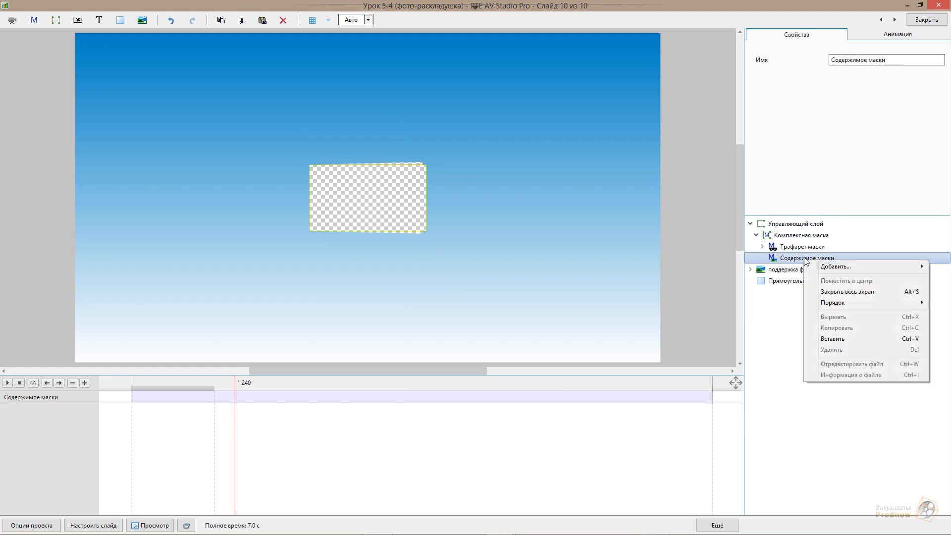
click(834, 339)
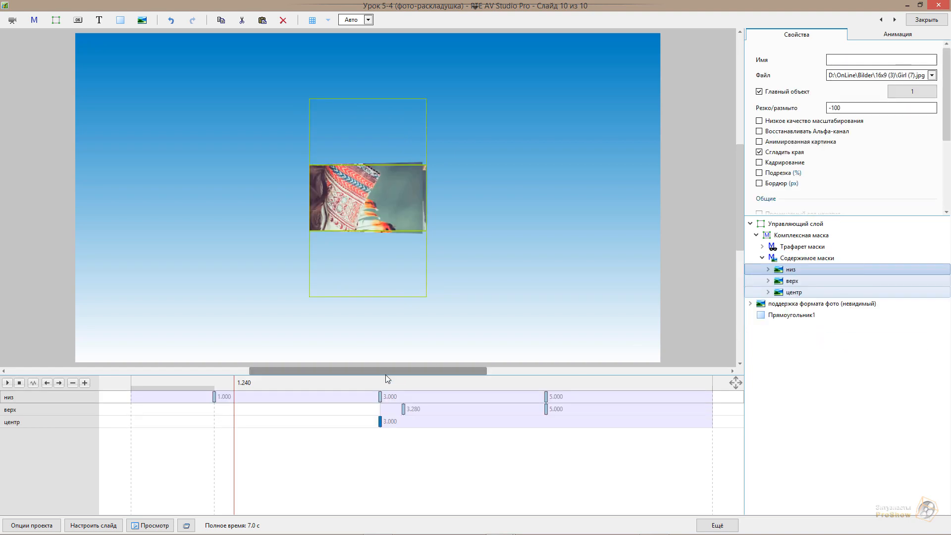
- Replace the низ, верх and центр photo with pexels-photo-1587009_cr_cr.jpg from the 4x6 folder and review the folding at about 1.324
drag(338, 382, 552, 415)
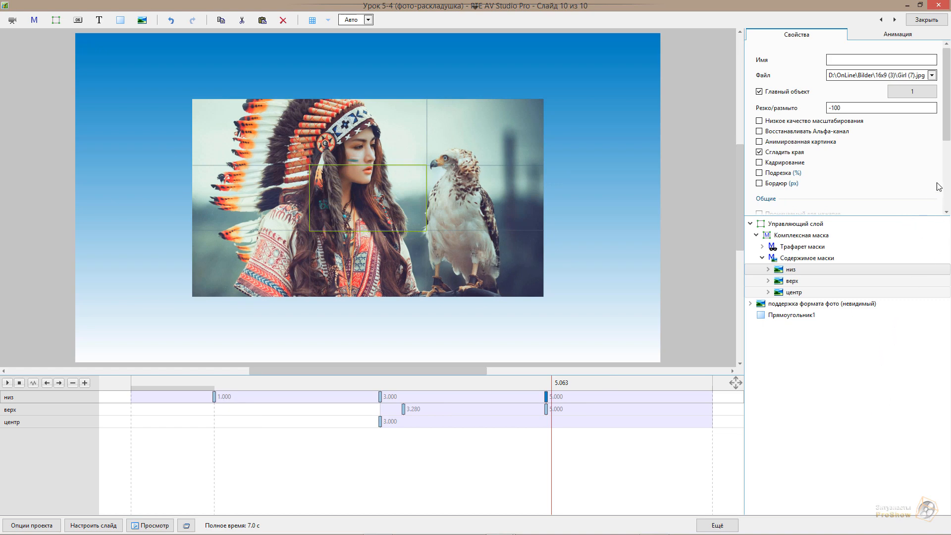
click(932, 76)
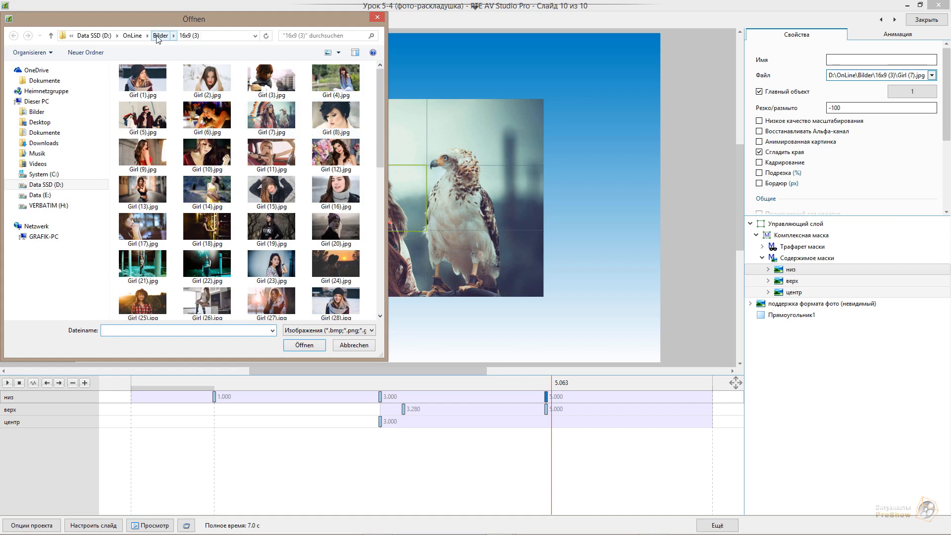
click(159, 36)
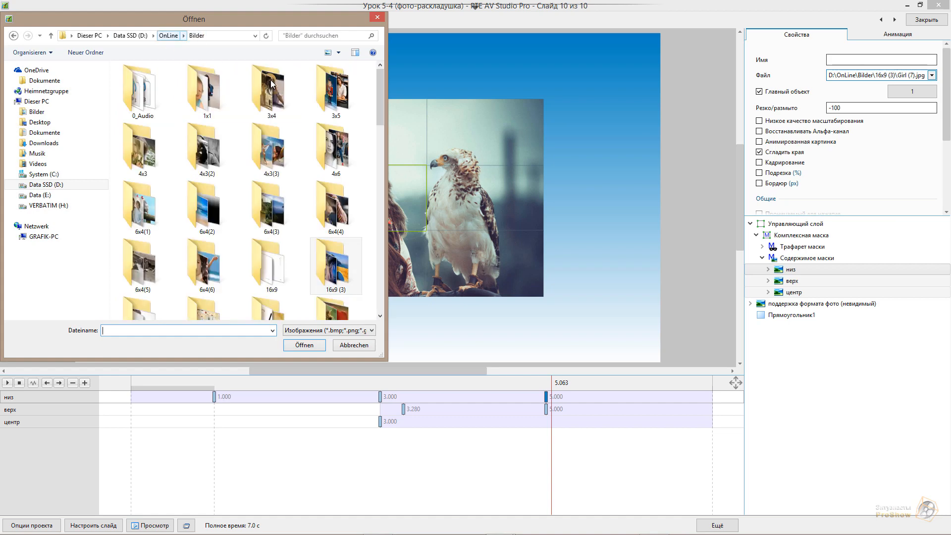
double_click(343, 159)
scroll(350, 188, down, 3)
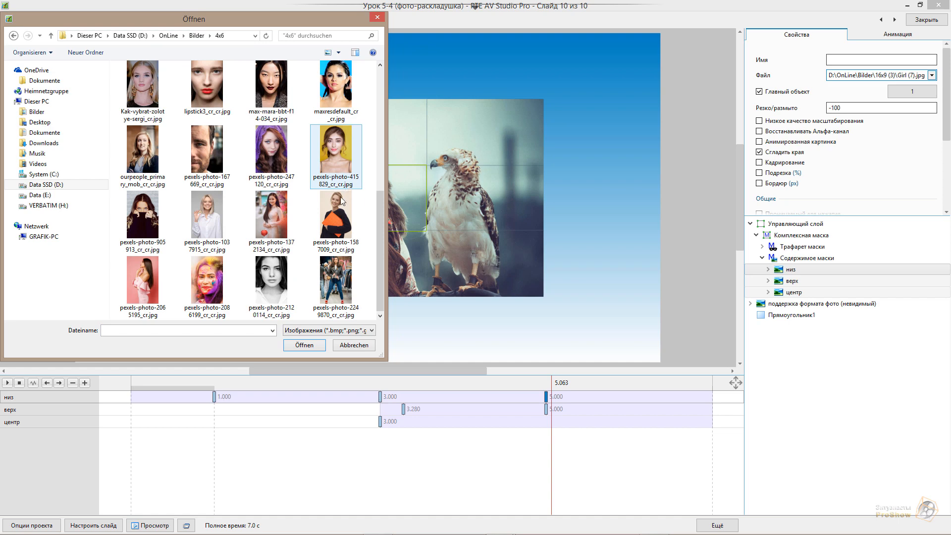
double_click(337, 223)
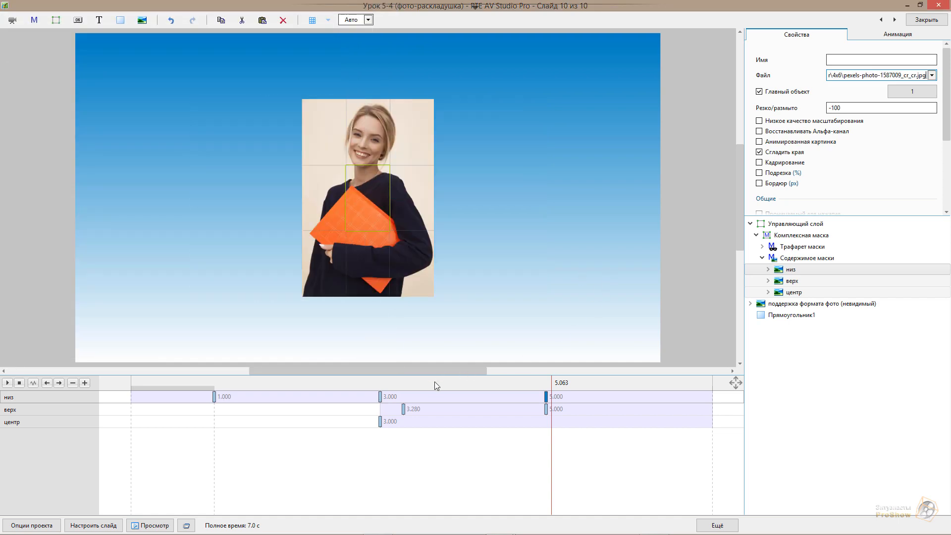
click(314, 384)
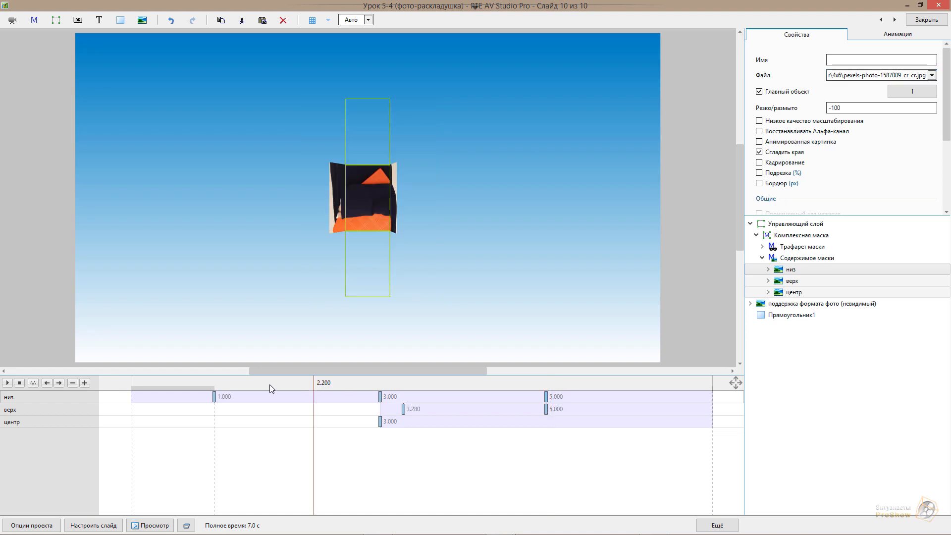
drag(270, 384, 243, 403)
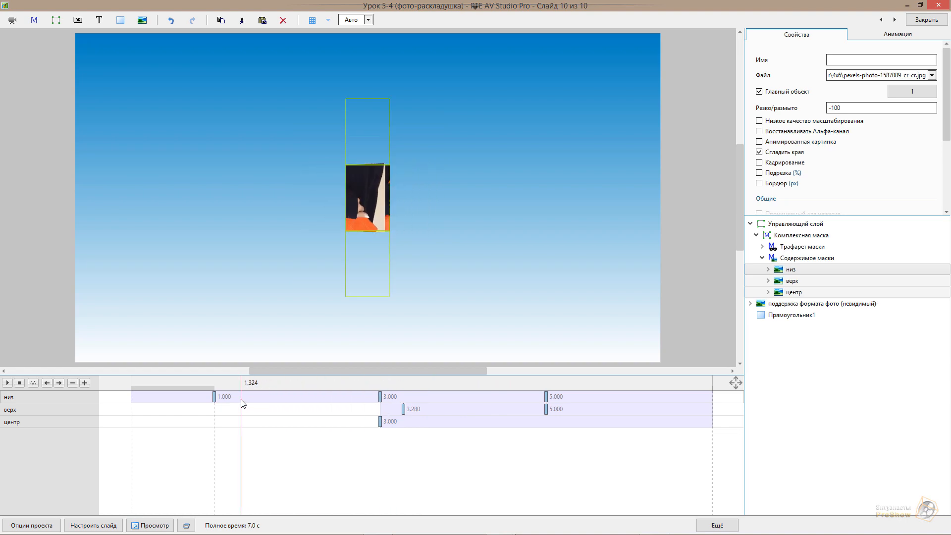
- Replace the низ, верх and центр photo with Girl (19).jpg from the 16x9 (3) folder and move the playhead to about 1.395
click(932, 75)
click(197, 36)
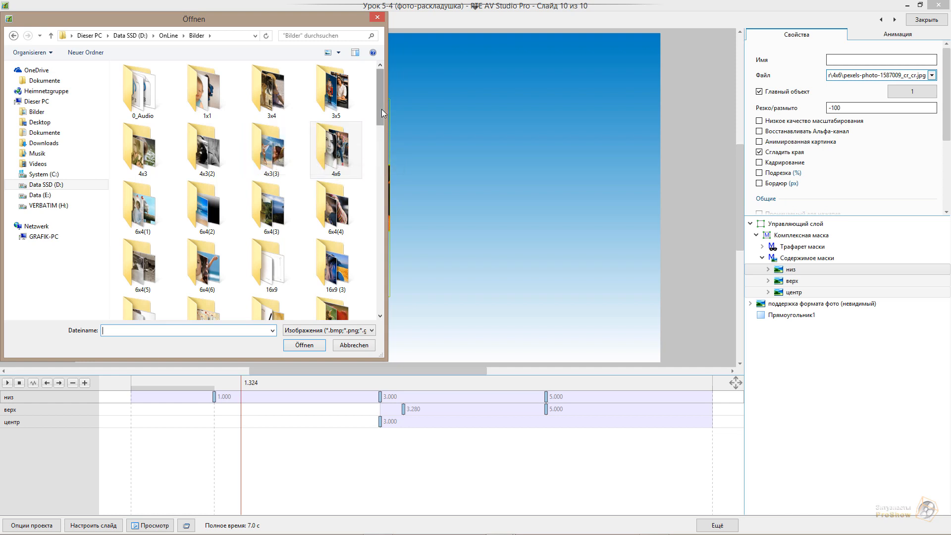
drag(381, 108, 381, 111)
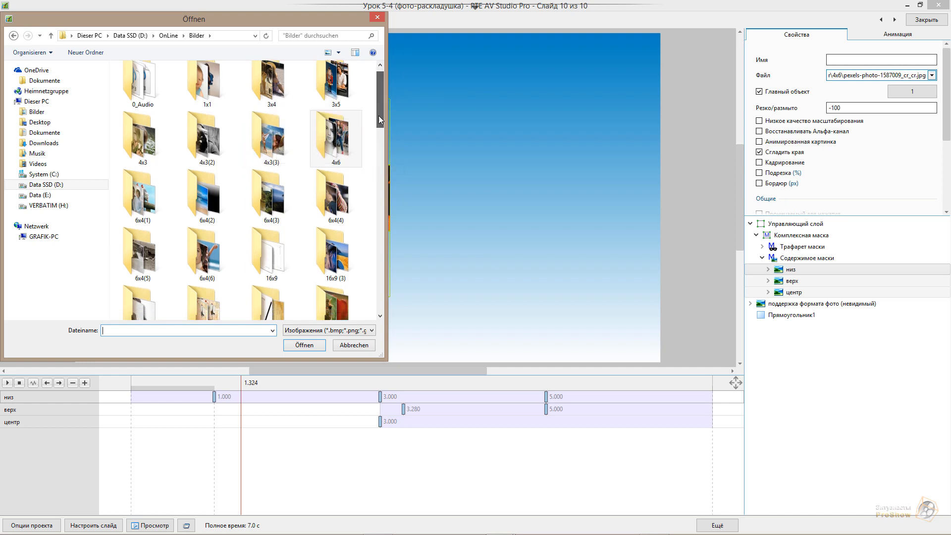
click(345, 253)
double_click(345, 253)
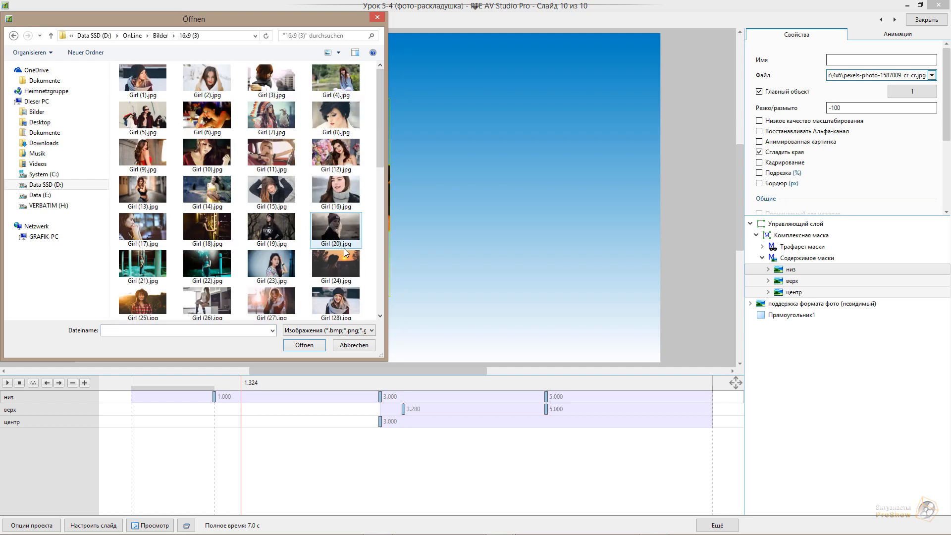
double_click(271, 227)
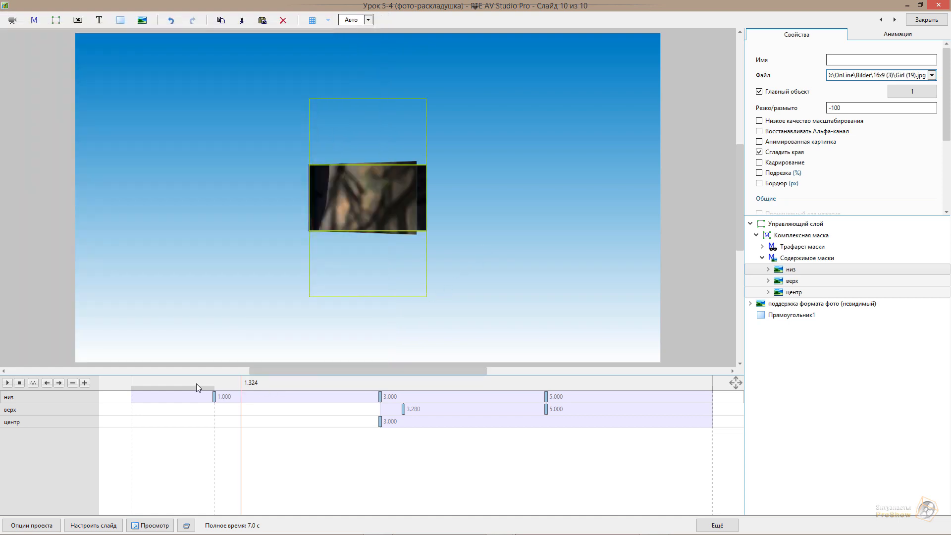
drag(195, 384, 249, 406)
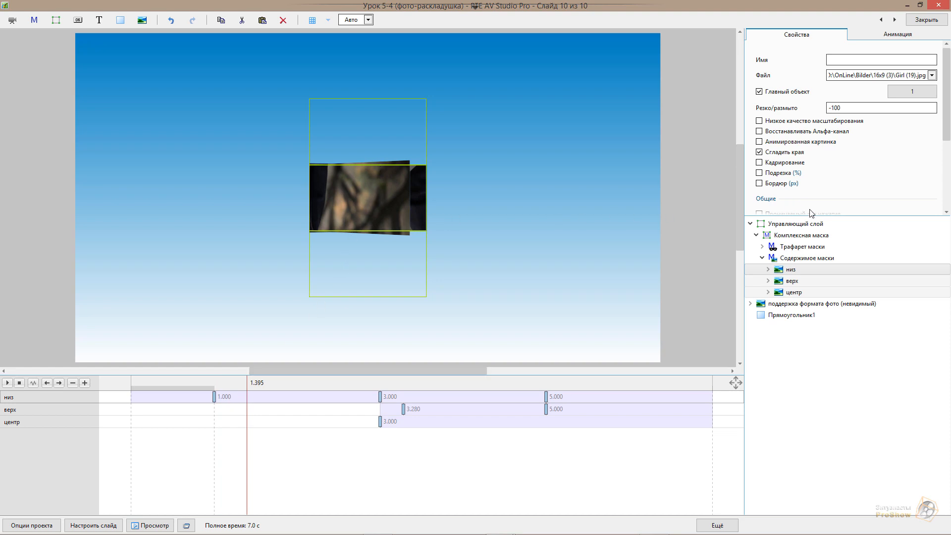
- Expand the низ group in Содержимое маски and toggle Лицевая сторона of object 7 off and back on to compare its sides
click(768, 270)
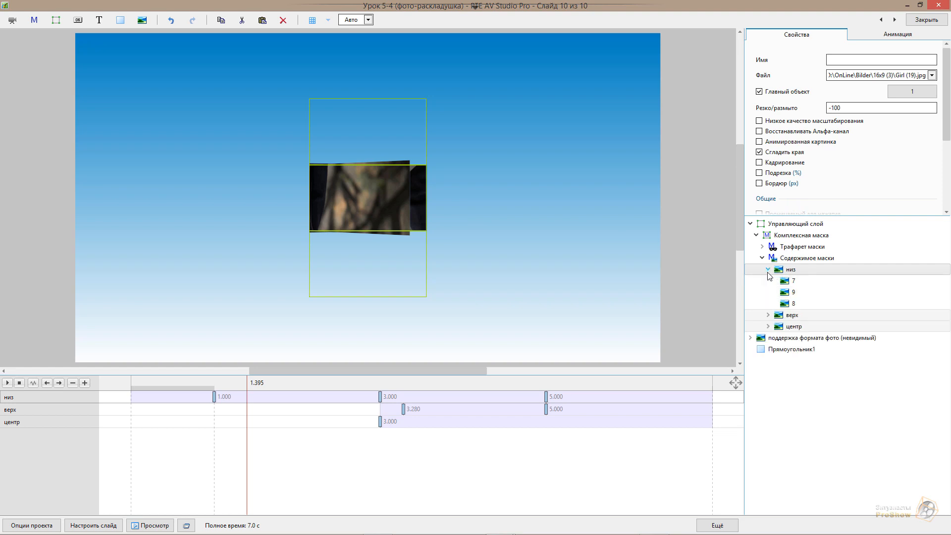
click(792, 282)
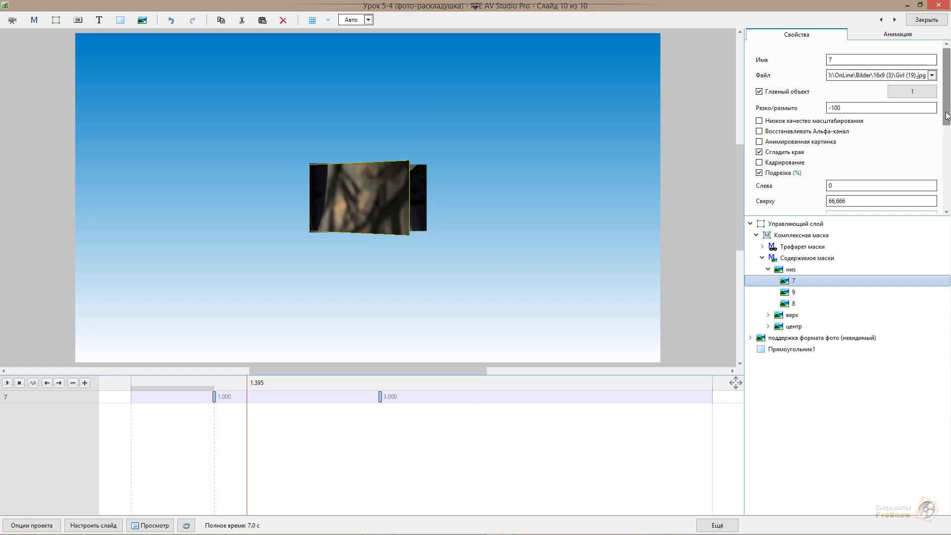
drag(945, 115, 938, 169)
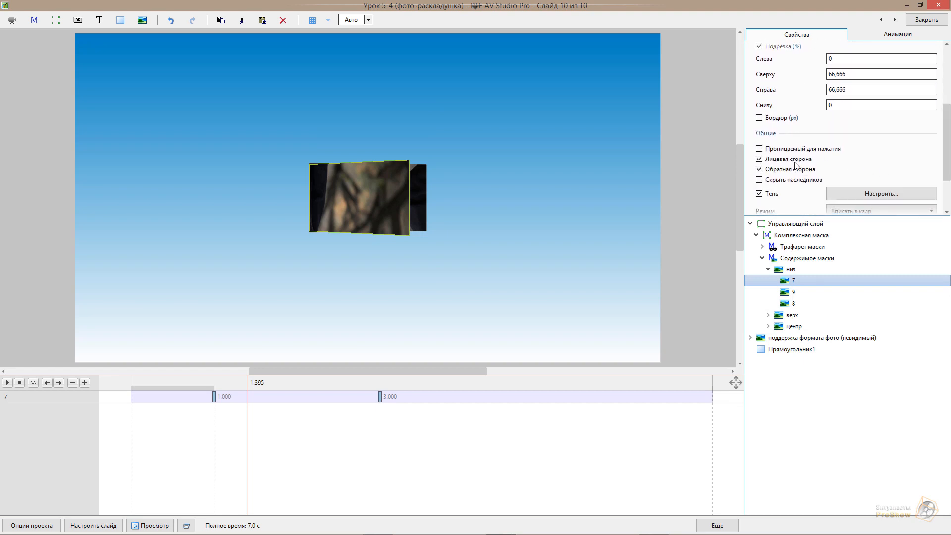
click(760, 159)
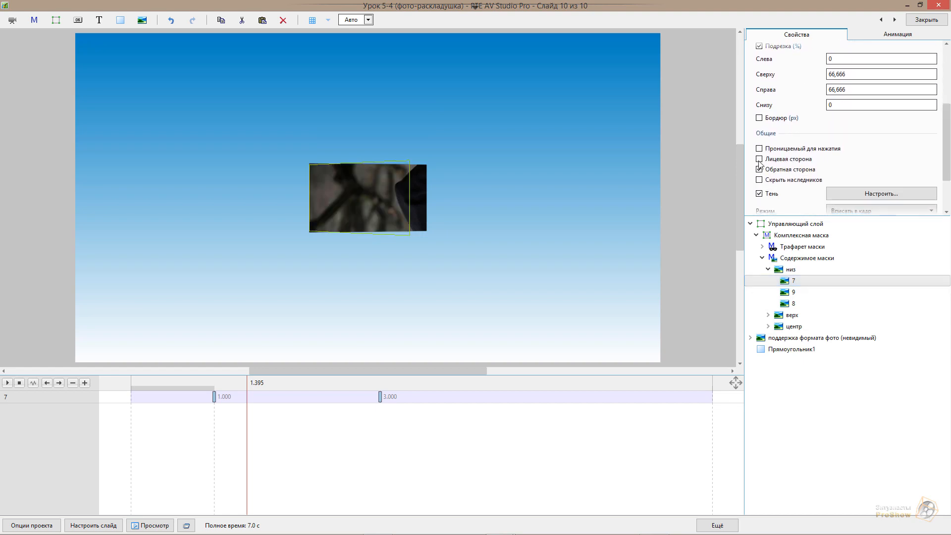
click(759, 160)
click(759, 161)
click(760, 161)
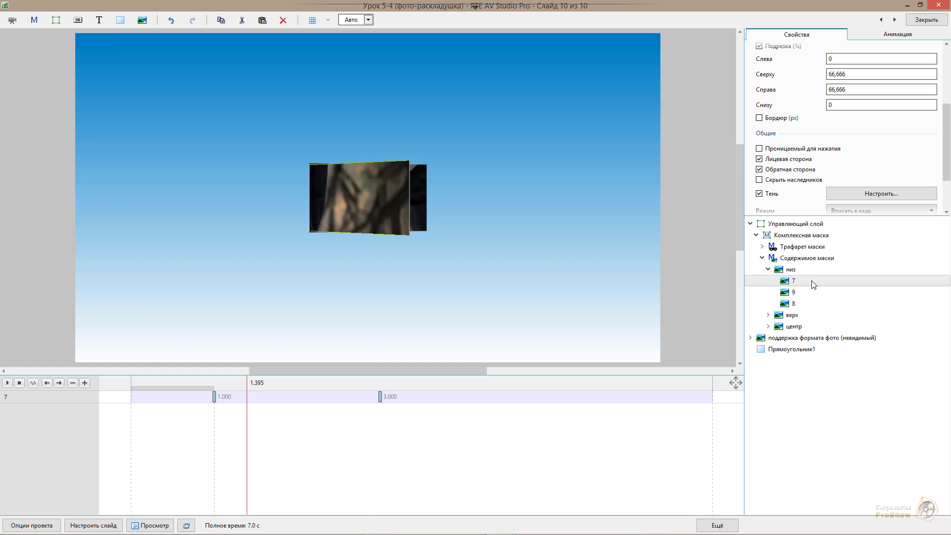
- Copy object 7 of the низ group, paste the copy inside object 7, and move the playhead to about 1.741
right_click(814, 284)
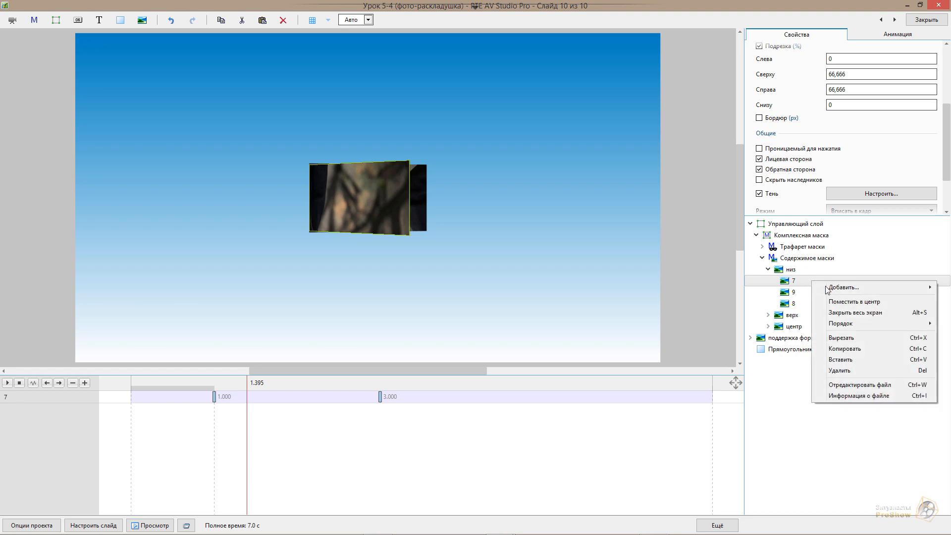
click(844, 348)
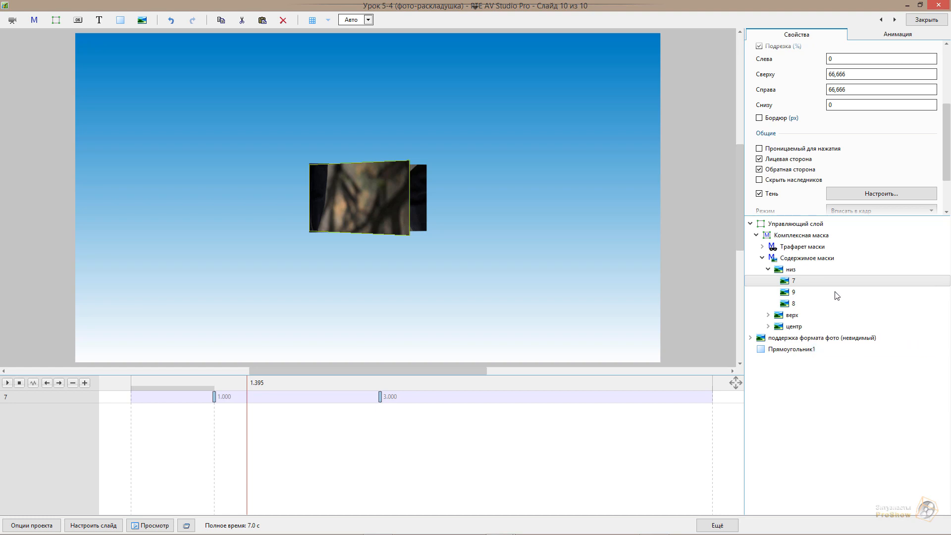
click(820, 285)
right_click(820, 285)
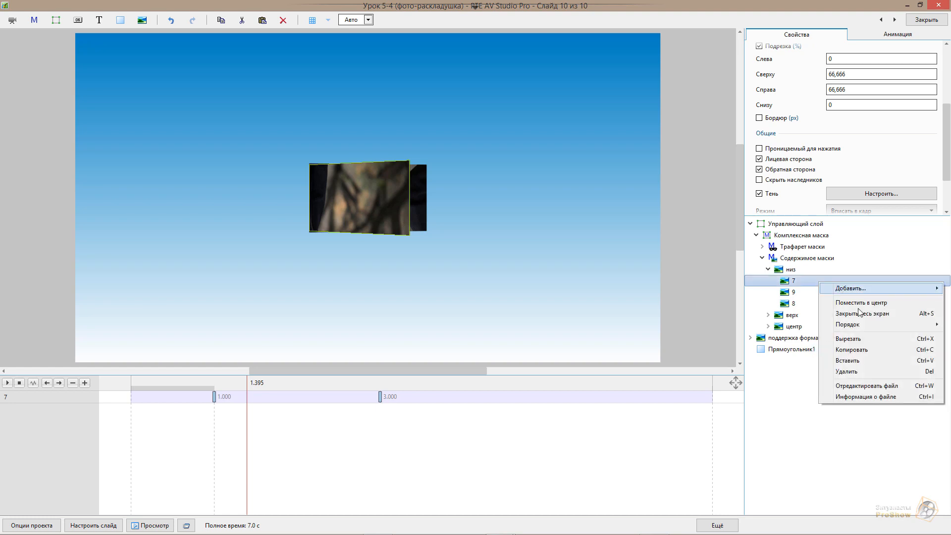
click(849, 361)
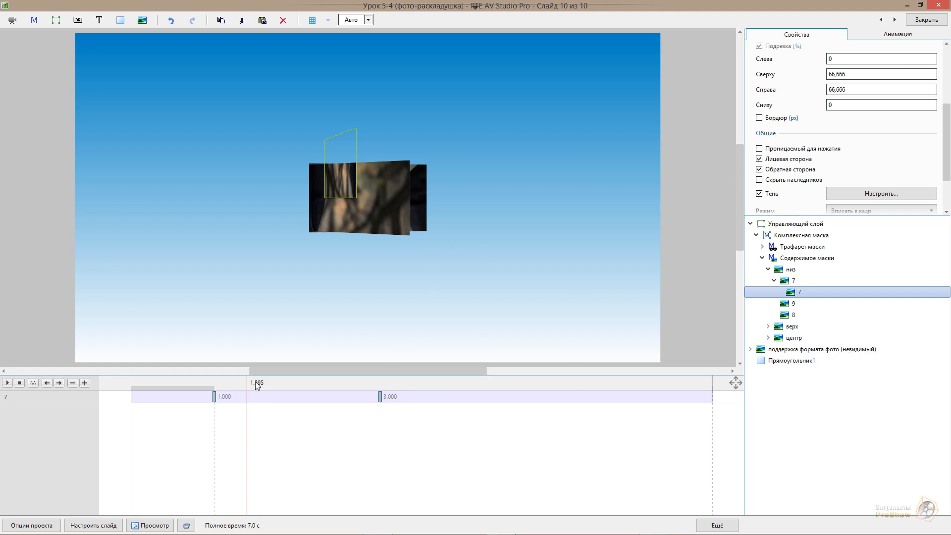
drag(257, 386, 275, 385)
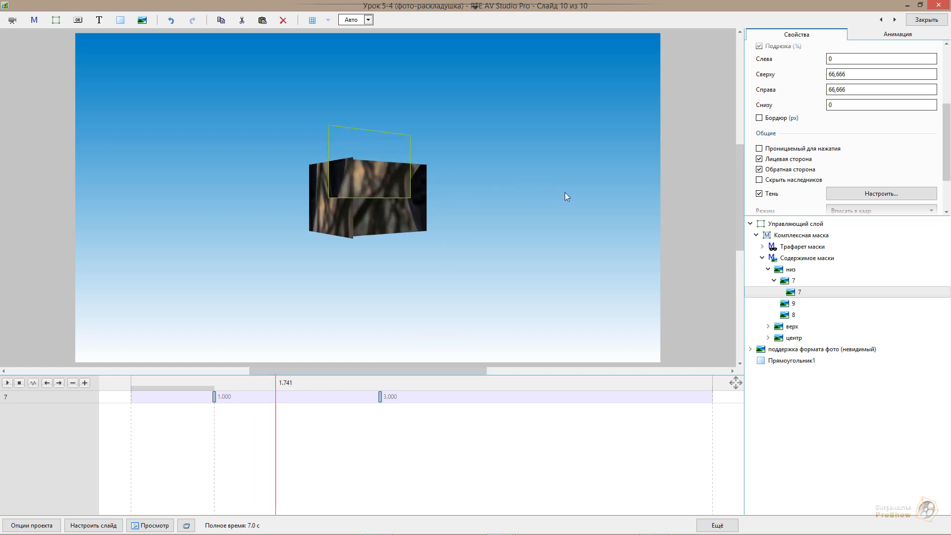
- Copy object 9 of the низ group, paste the copy inside object 9, and move the playhead to about 0.167
click(793, 307)
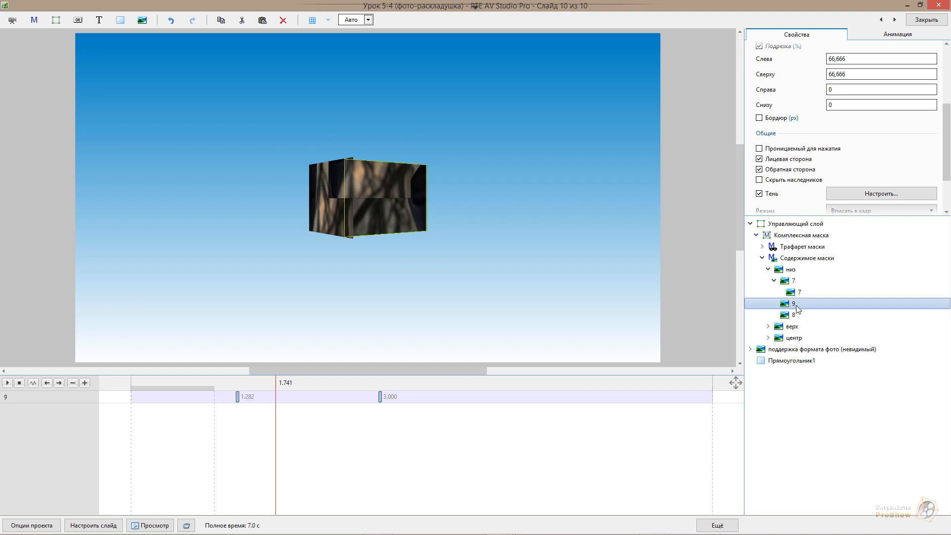
right_click(797, 309)
click(831, 375)
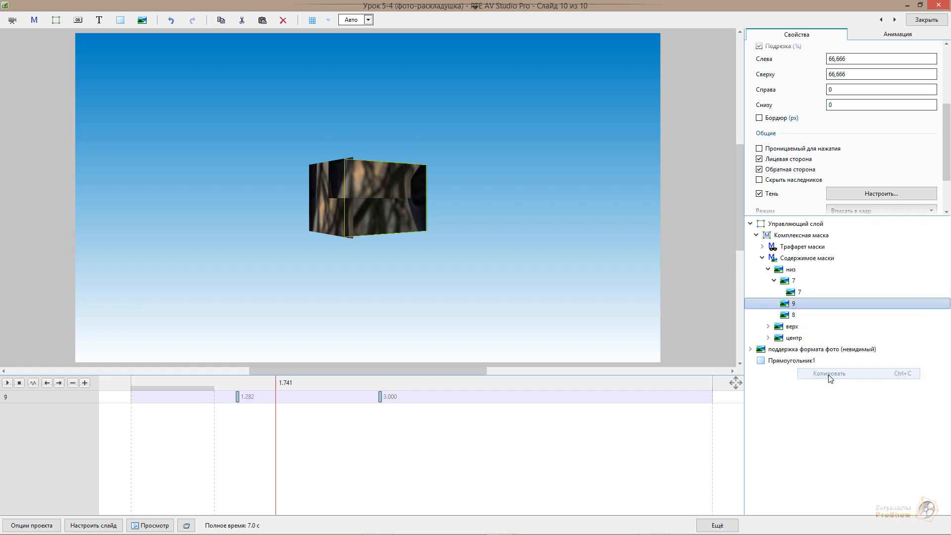
right_click(816, 309)
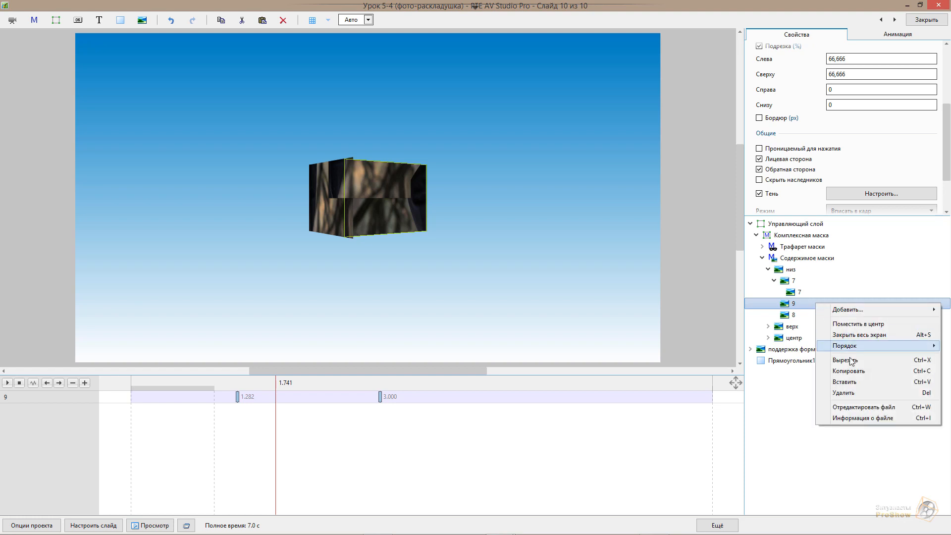
click(848, 382)
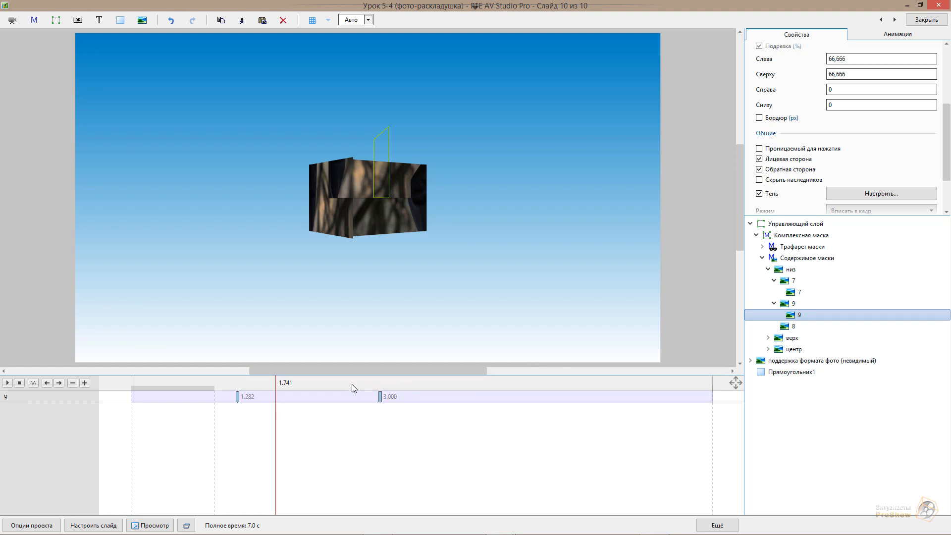
drag(316, 384, 146, 383)
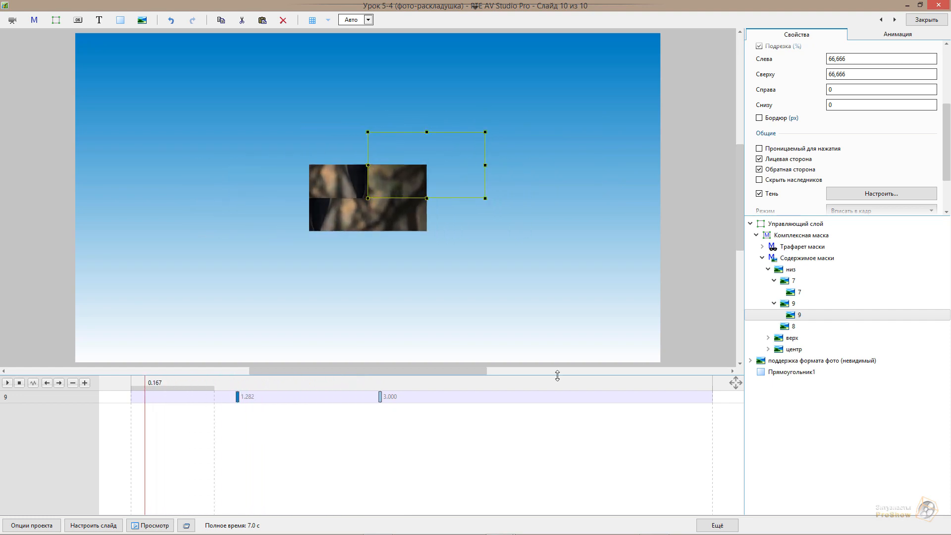
- Set the position (Сдвиг) of the copy nested inside object 7 to X -200 and Y 0
click(795, 293)
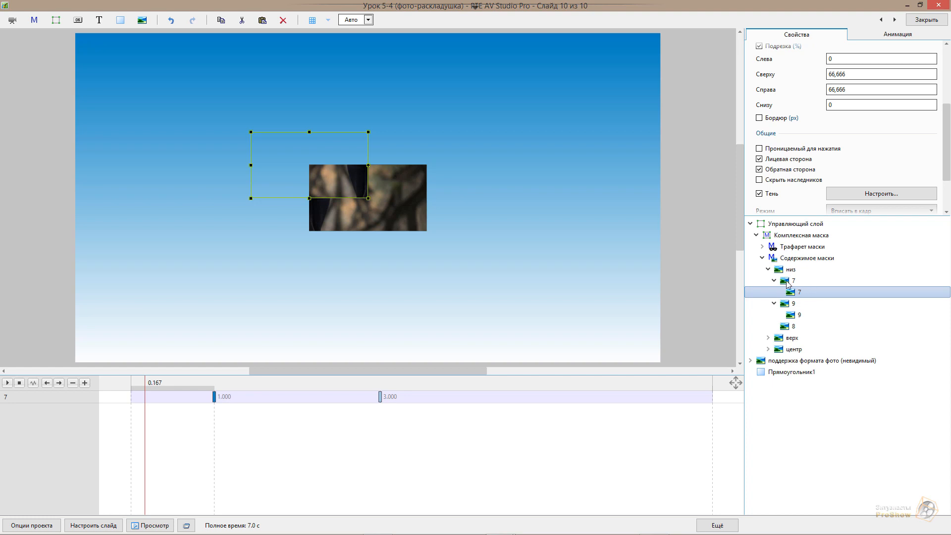
click(787, 282)
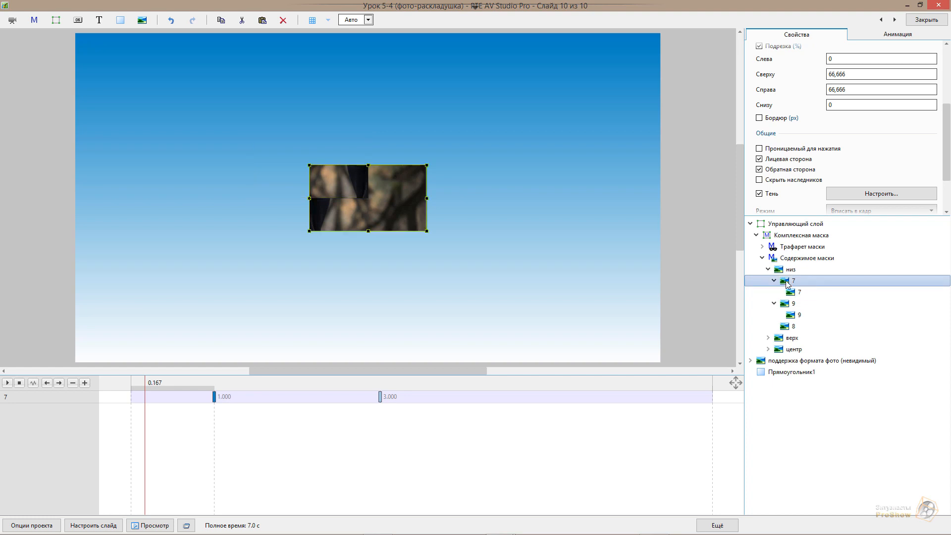
click(803, 293)
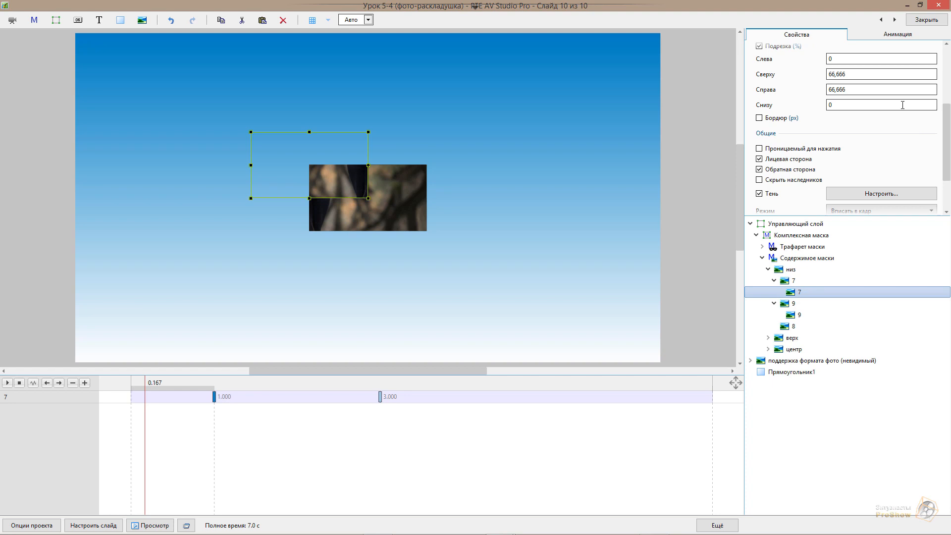
click(886, 34)
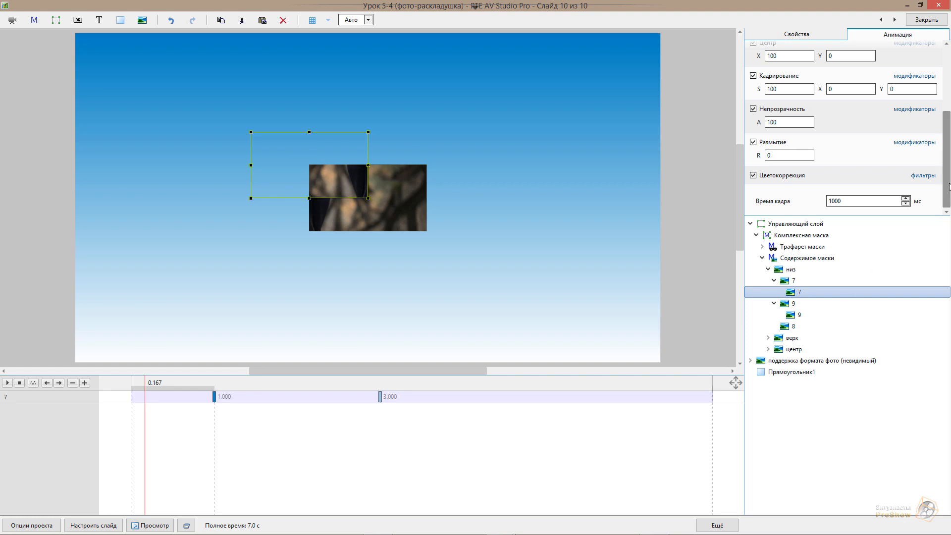
scroll(842, 149, up, 5)
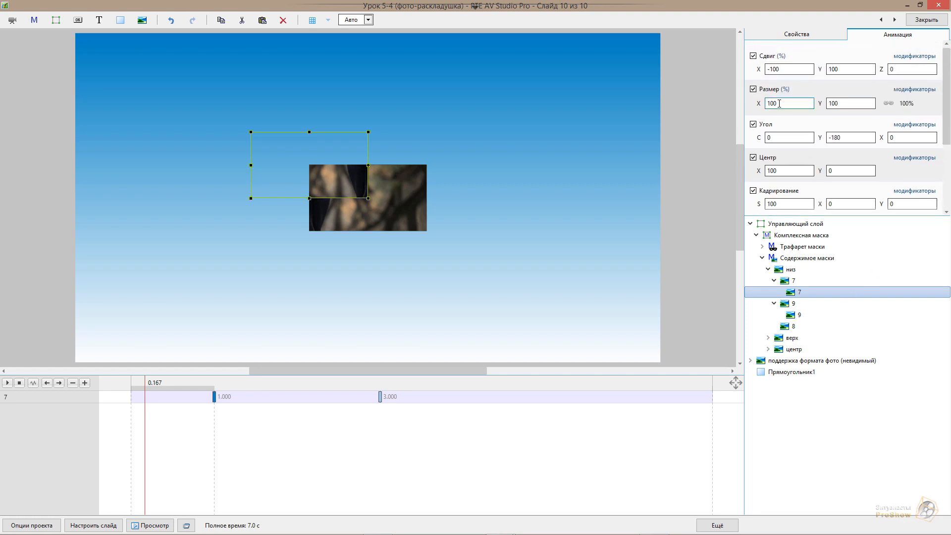
drag(757, 70, 706, 95)
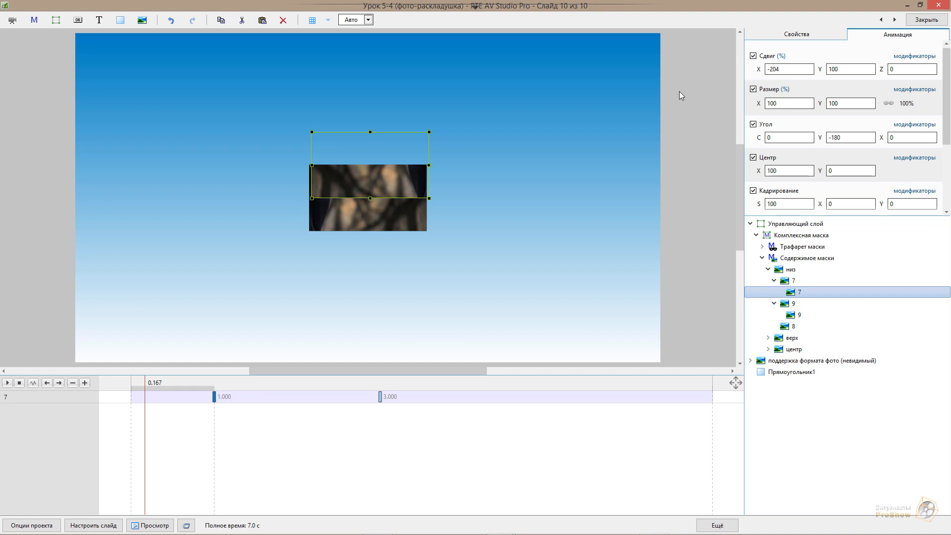
double_click(798, 68)
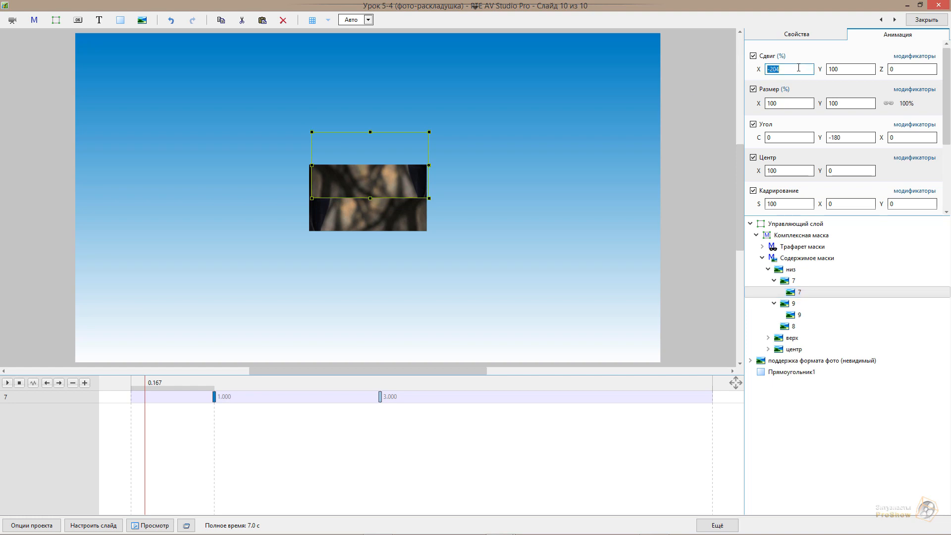
text(-201)
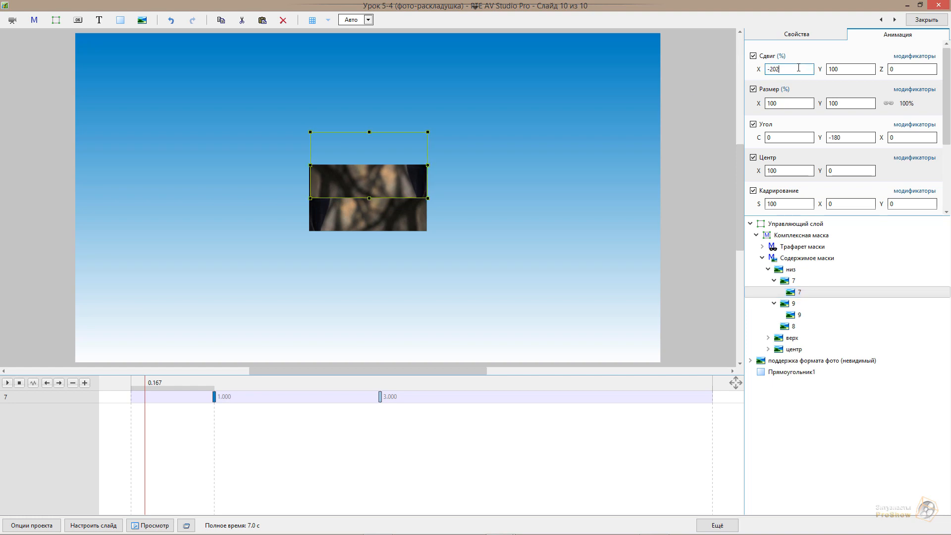
key(BackSpace)
text(0)
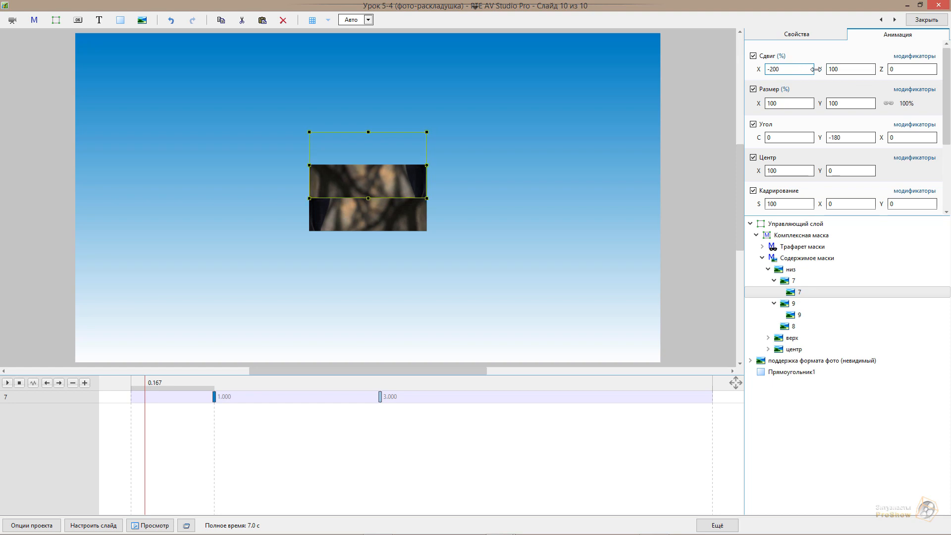
drag(824, 68, 775, 98)
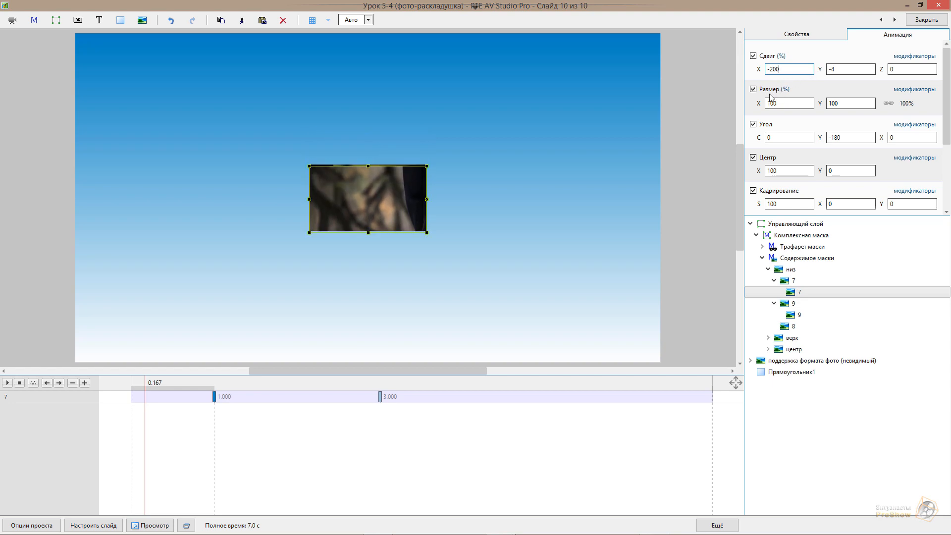
double_click(819, 69)
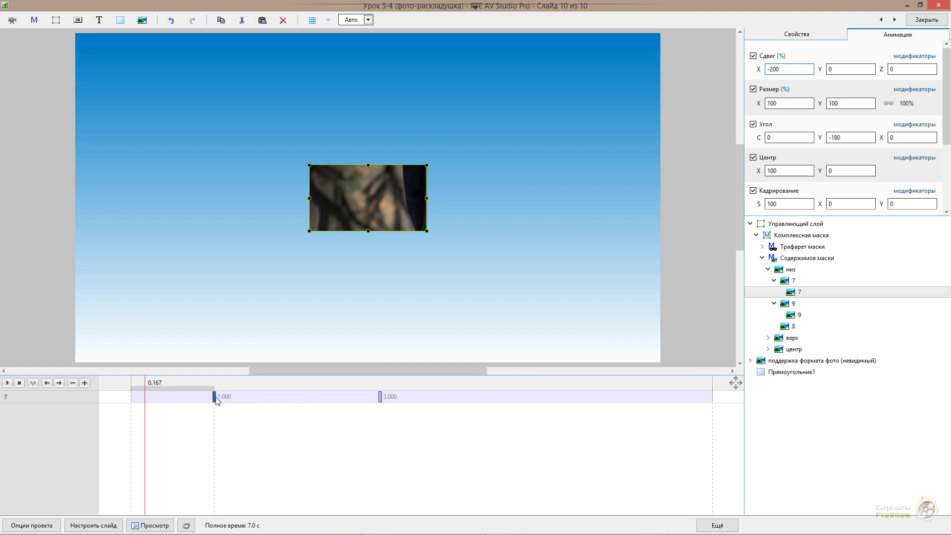
- Delete the nested 7 copy's keyframe at 3.000, move its remaining keyframe to 0.000, and scrub the playhead to about 1.580
click(380, 399)
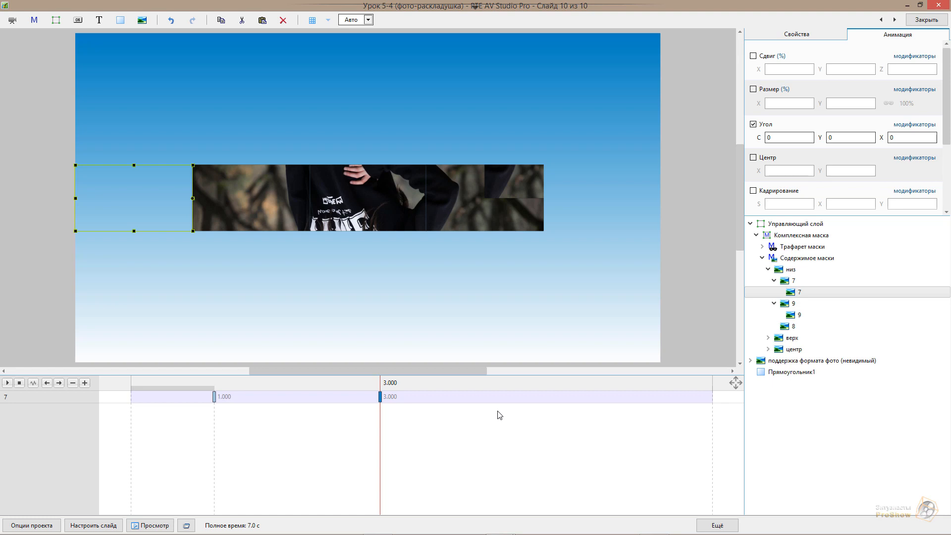
key(Delete)
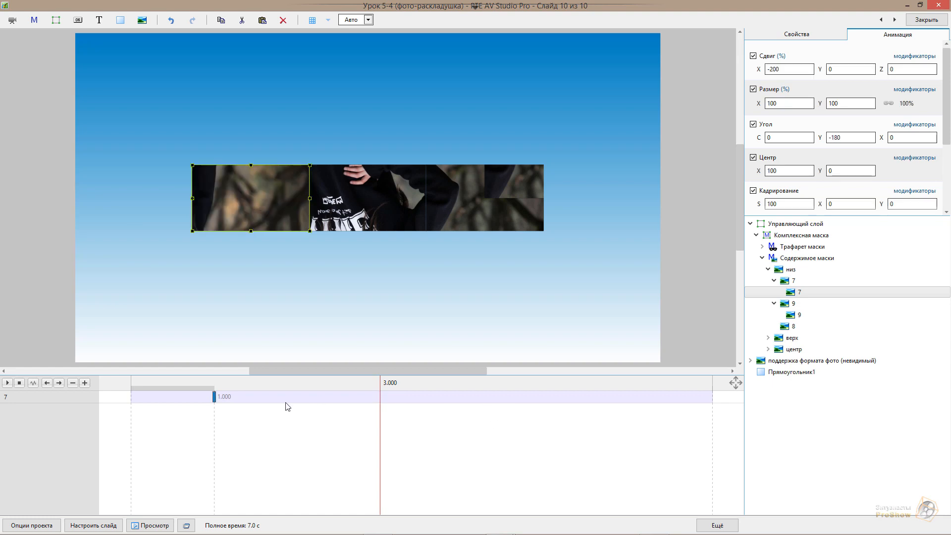
drag(215, 397, 132, 396)
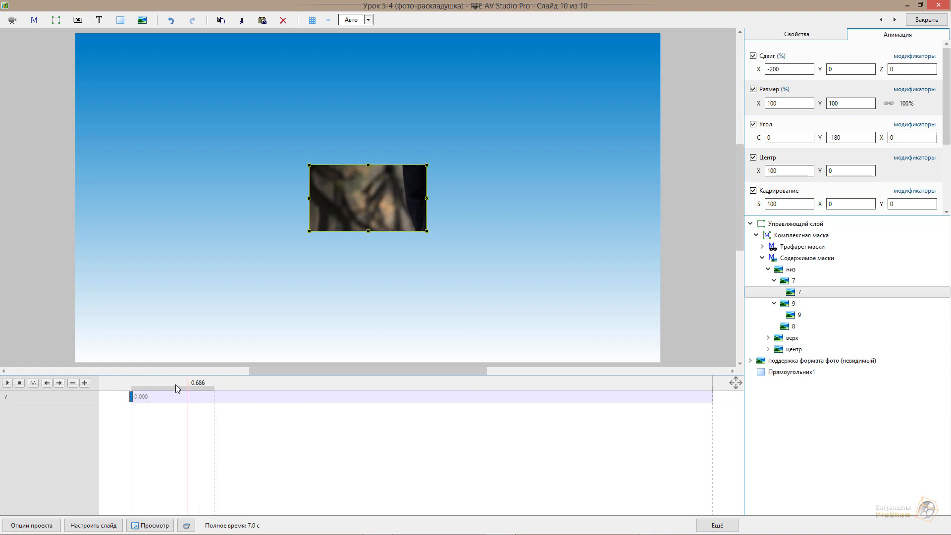
drag(129, 385, 262, 411)
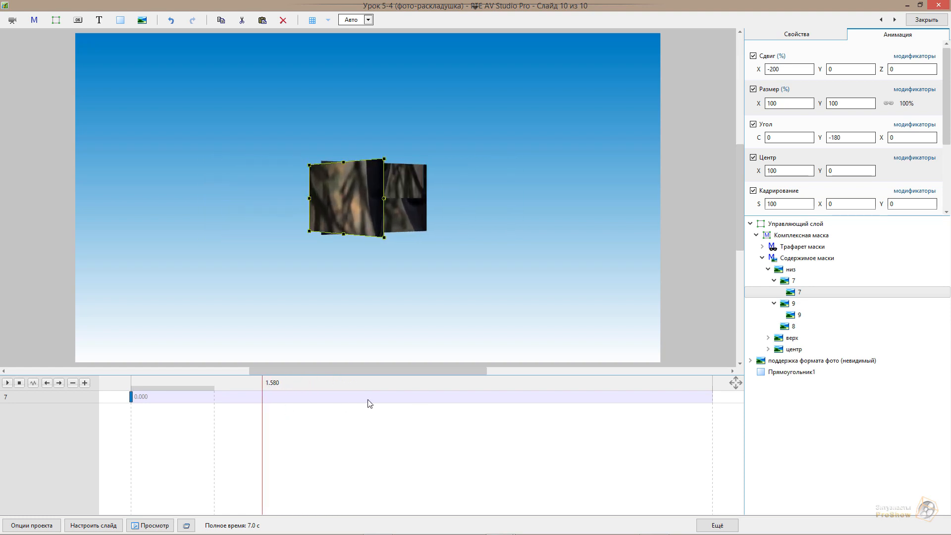
- Delete the keyframe at 3.000 of the copy nested inside object 9 and move its remaining keyframe to 0.000
click(793, 319)
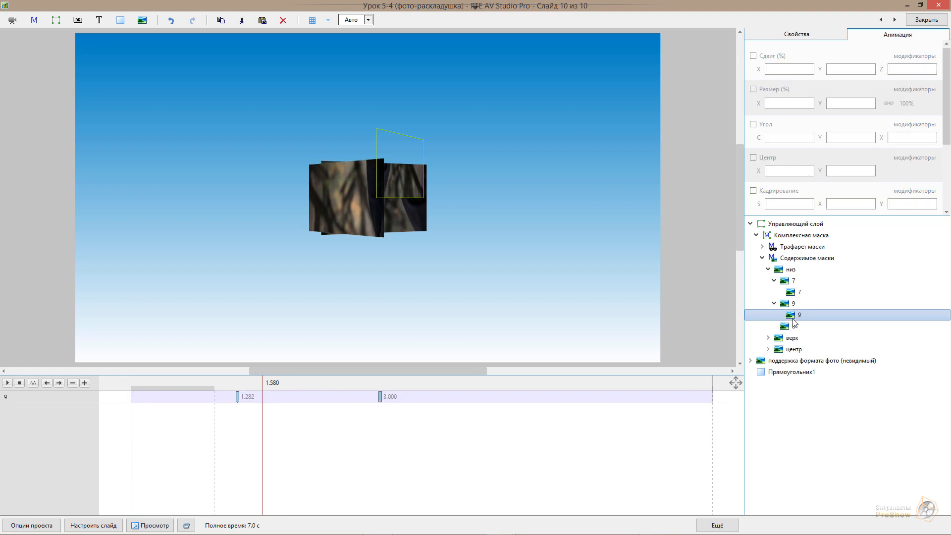
click(381, 396)
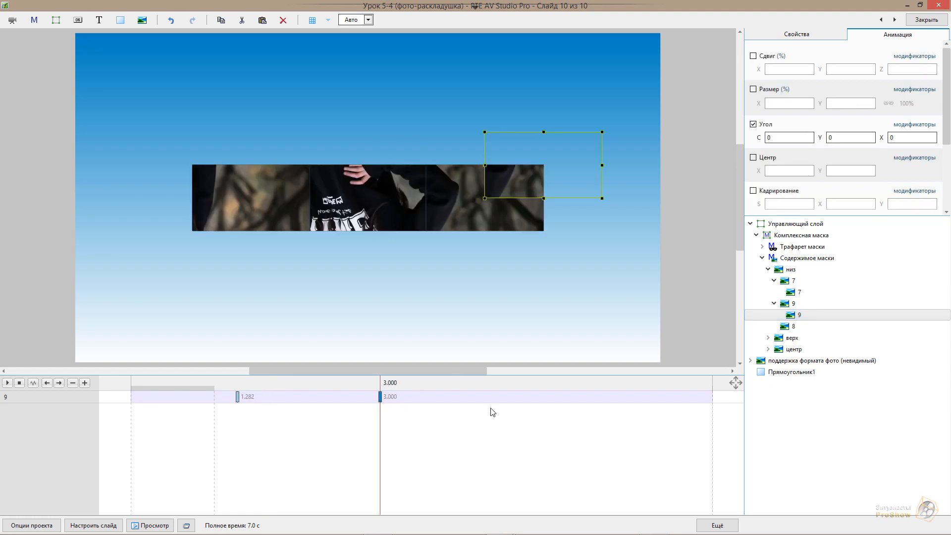
click(238, 396)
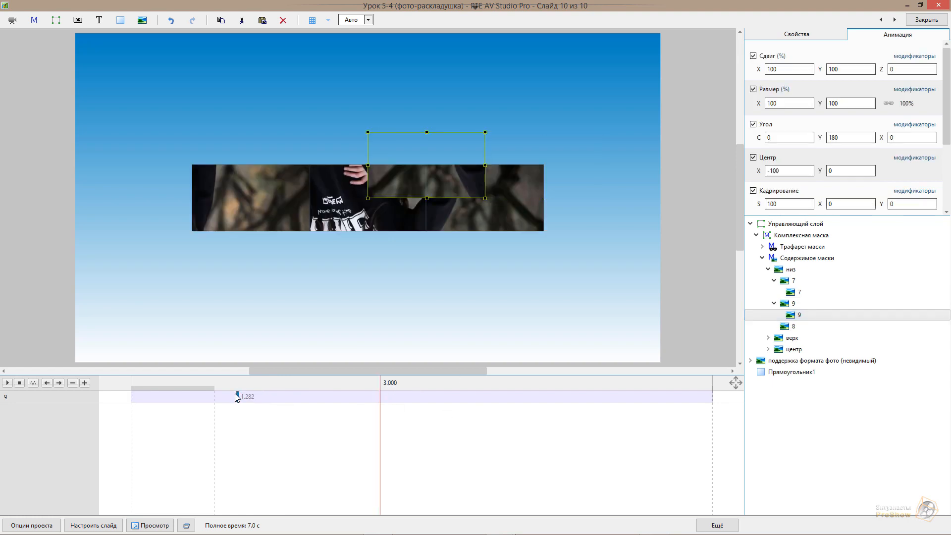
drag(239, 398, 135, 405)
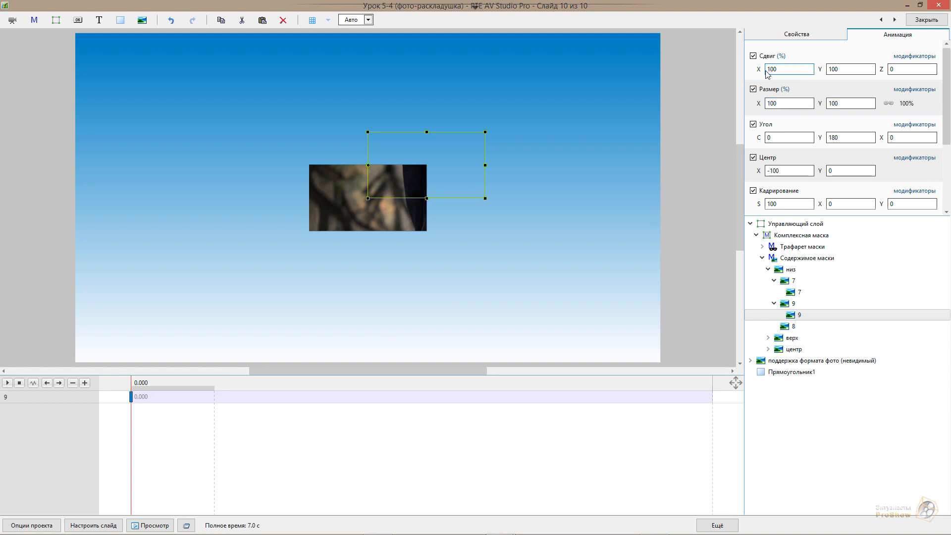
- Set the nested 9 copy's position (Сдвиг) to X 200 and Y 0, and scrub the playhead to about 1.109
drag(758, 71, 821, 75)
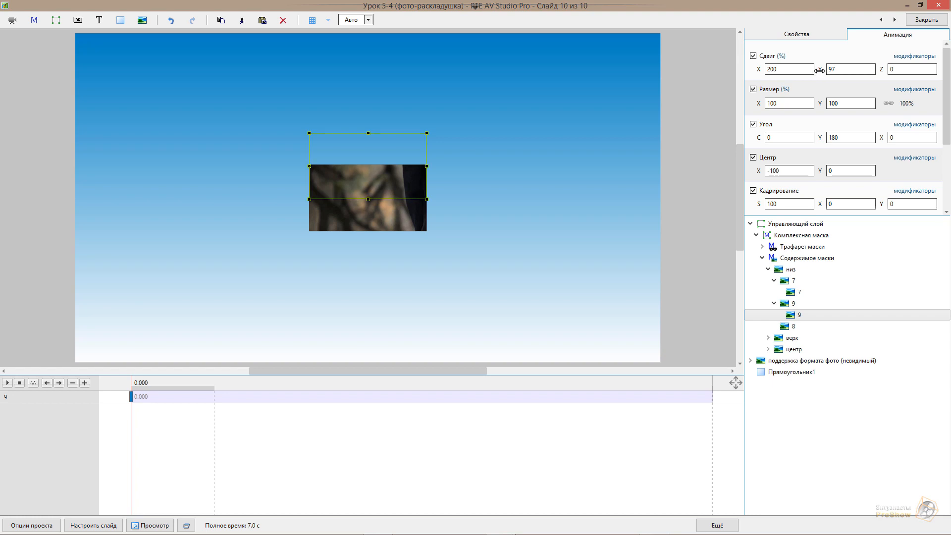
double_click(821, 71)
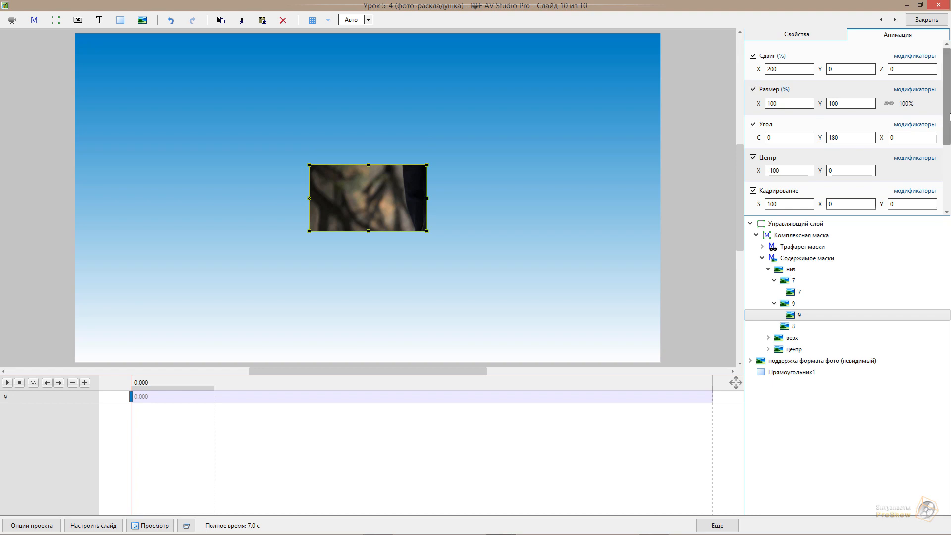
scroll(949, 116, down, 3)
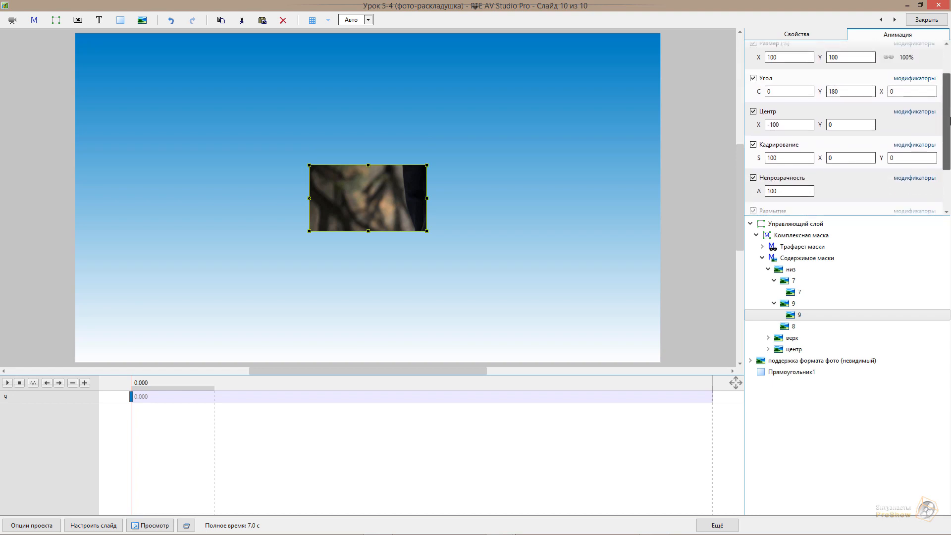
scroll(949, 119, up, 3)
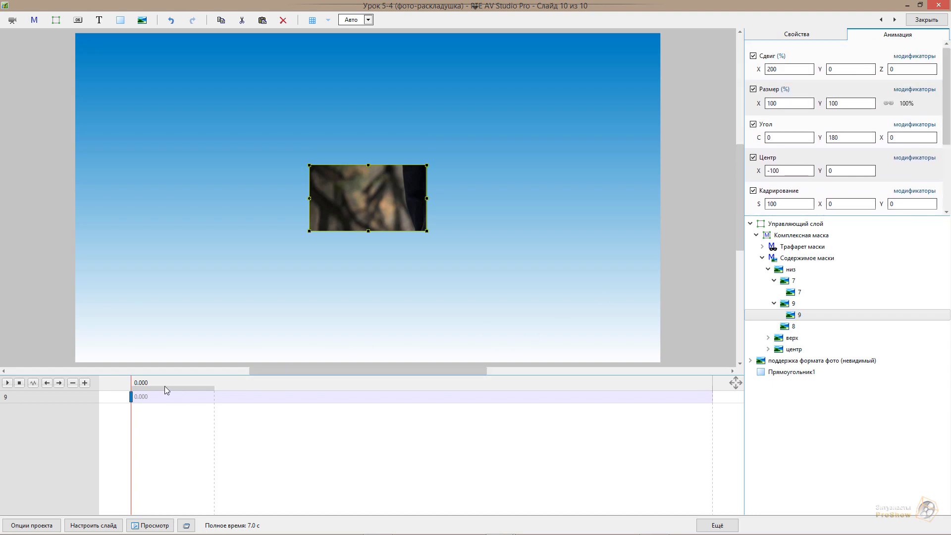
drag(164, 386, 222, 391)
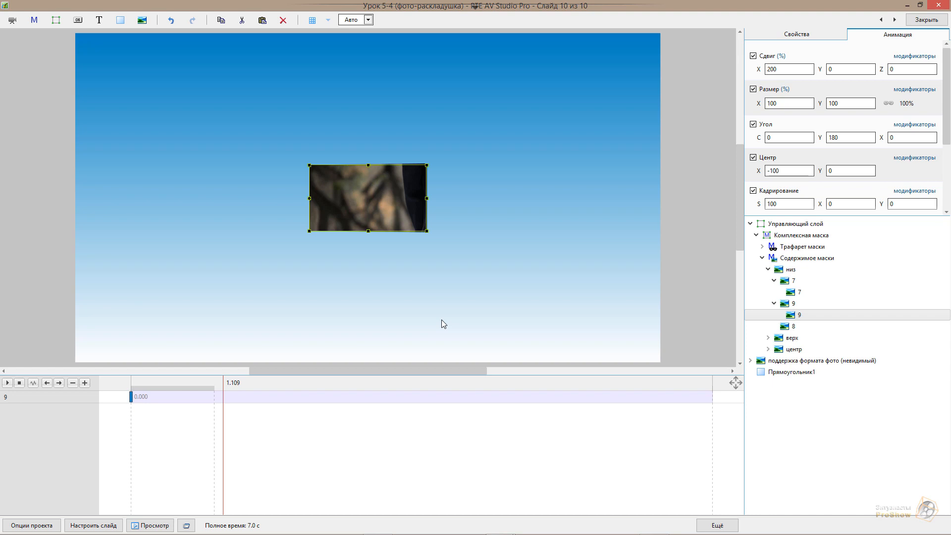
- Add an Оттенок / Насыщенность filter to the copy nested inside object 7 and set Светлота to 100
click(800, 293)
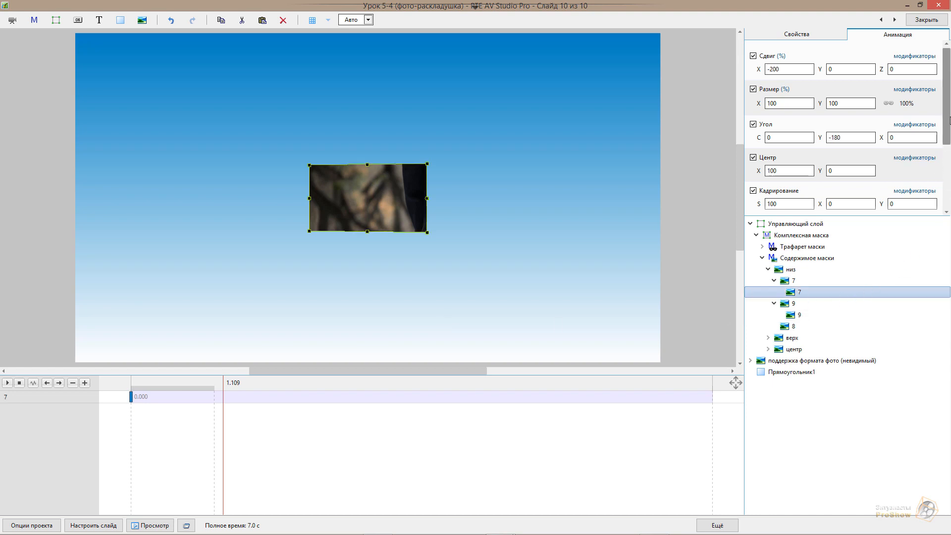
drag(949, 122, 950, 189)
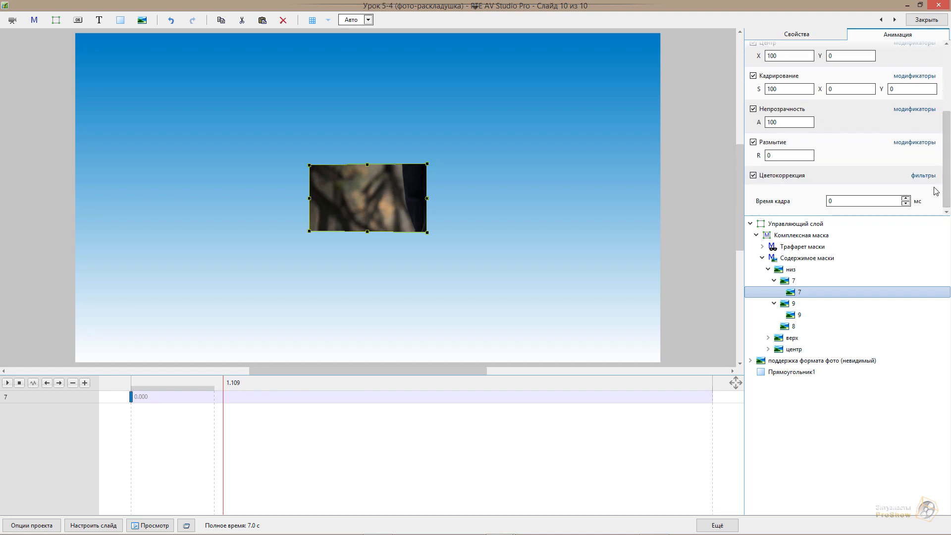
click(923, 176)
click(919, 223)
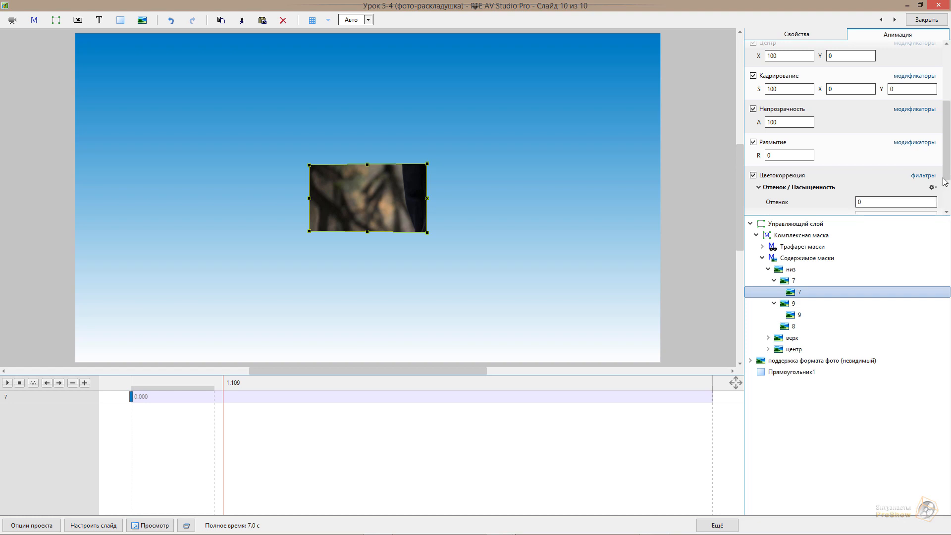
drag(945, 178, 946, 222)
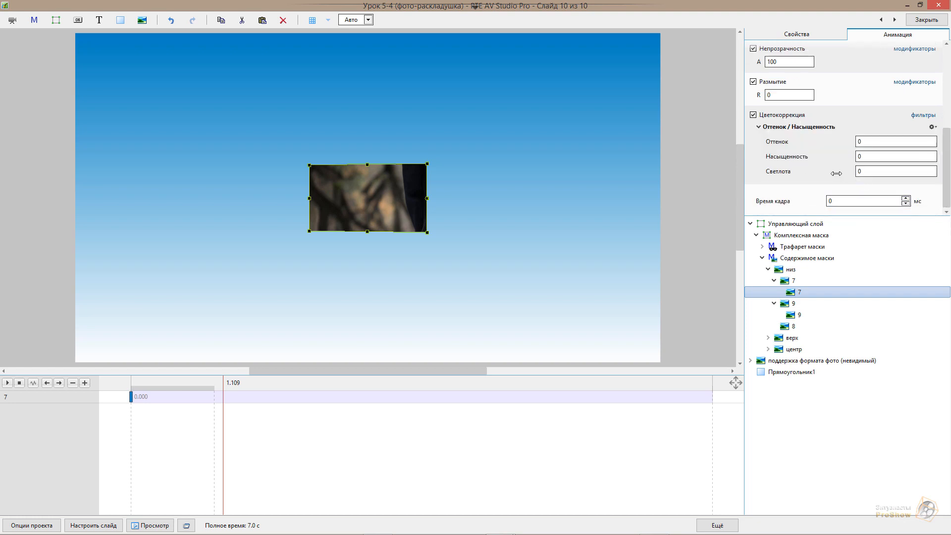
drag(836, 173, 923, 174)
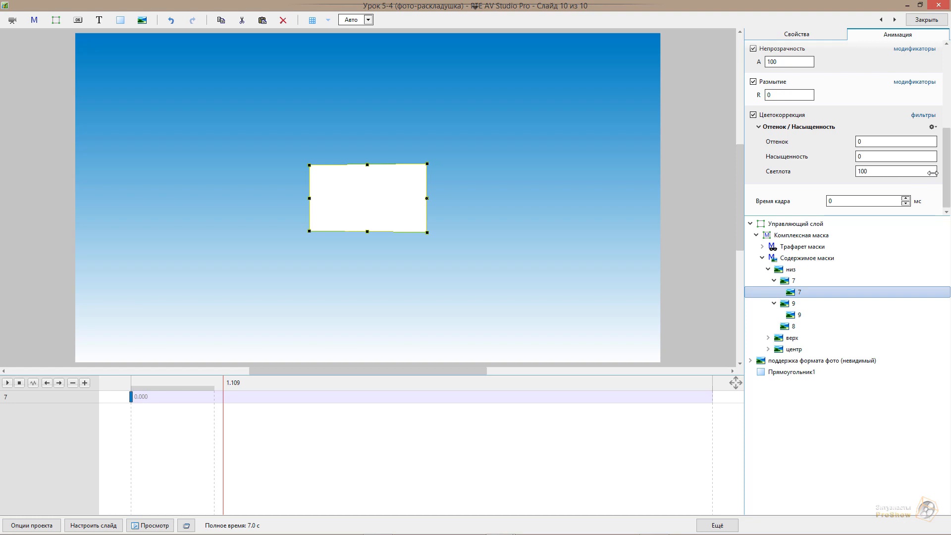
- Add an Оттенок / Насыщенность filter with Светлота 100 to the nested 9 copy and scrub the playhead to about 2.546
click(799, 317)
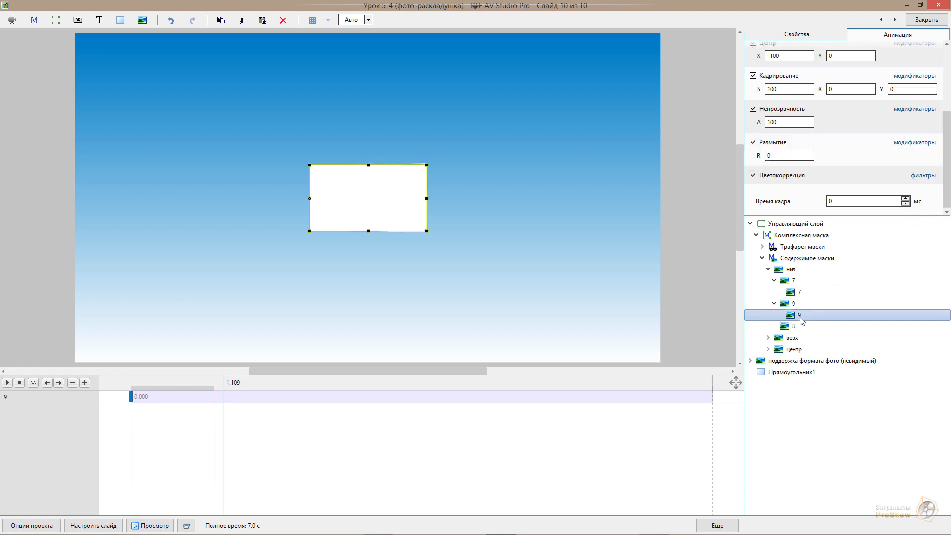
click(914, 176)
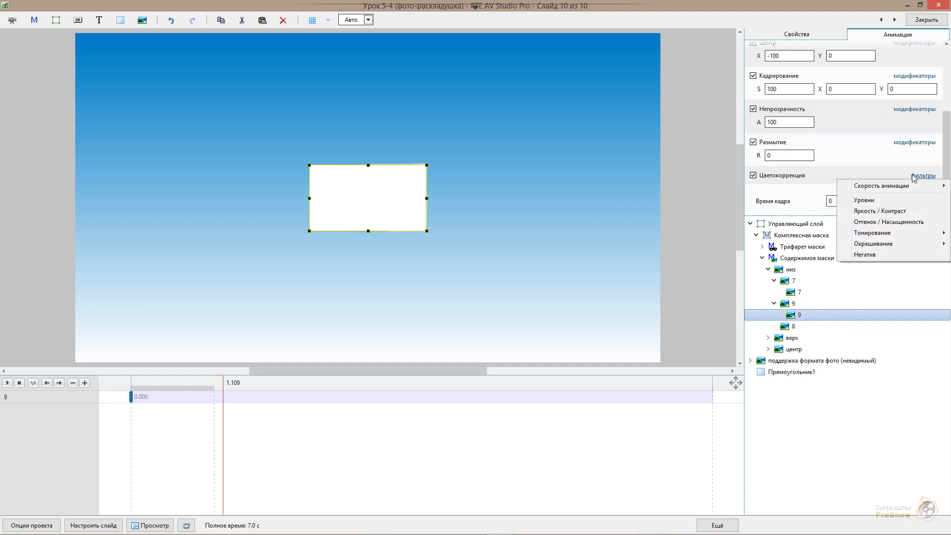
click(909, 225)
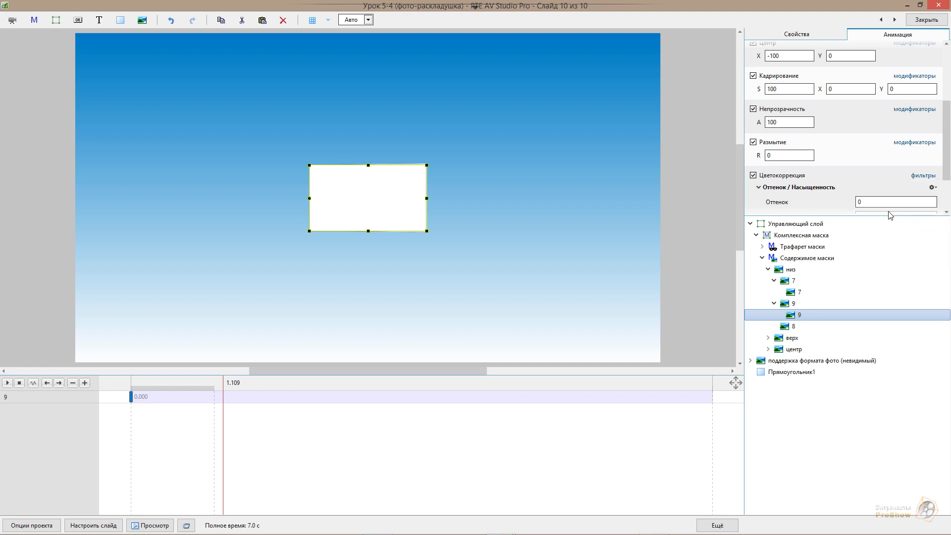
scroll(925, 193, down, 2)
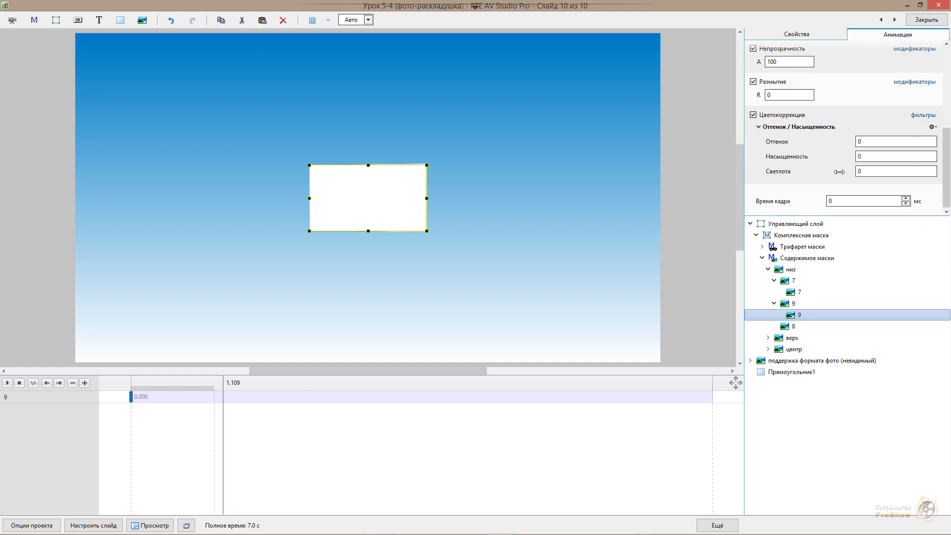
double_click(883, 173)
text(100)
click(278, 387)
drag(279, 392, 344, 412)
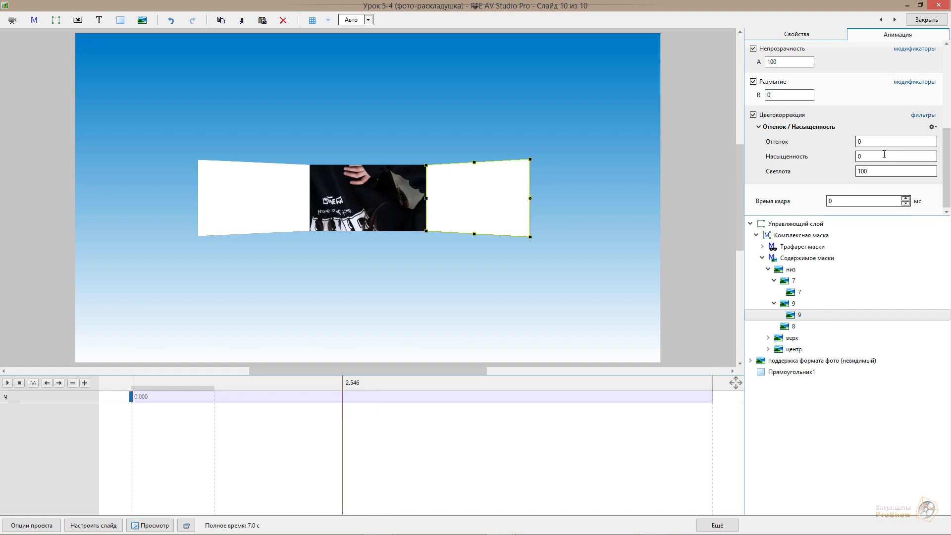
- Turn off Лицевая сторона for the copies nested inside objects 9 and 7, and scrub the playhead to about 1.401
click(799, 35)
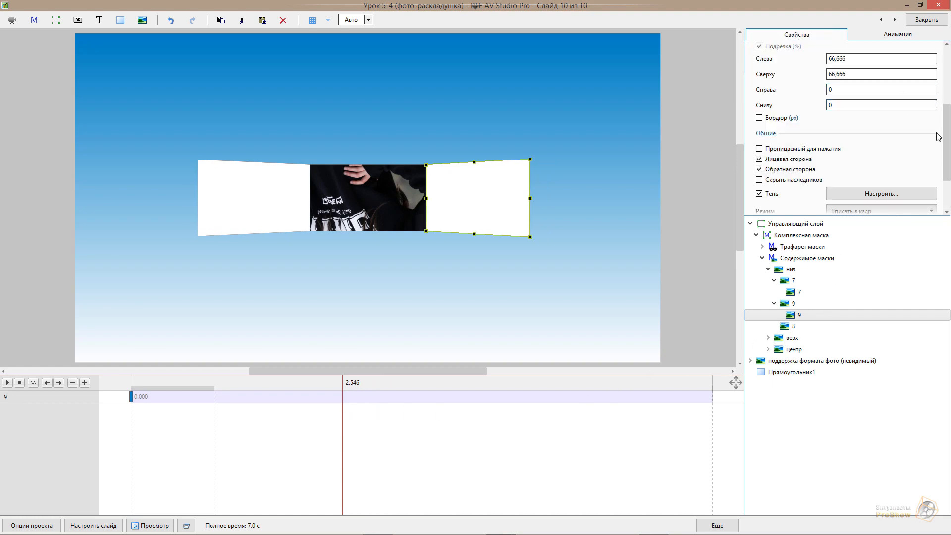
scroll(838, 114, down, 2)
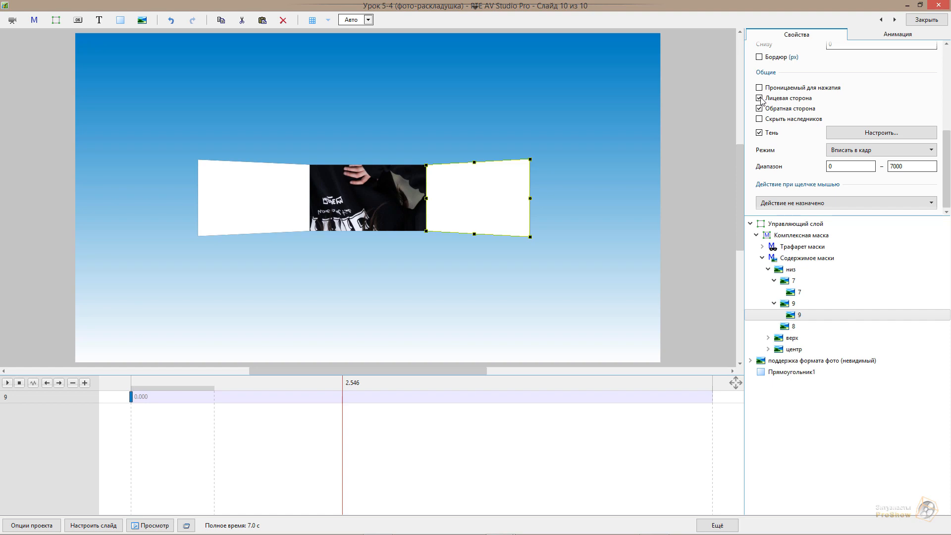
click(760, 98)
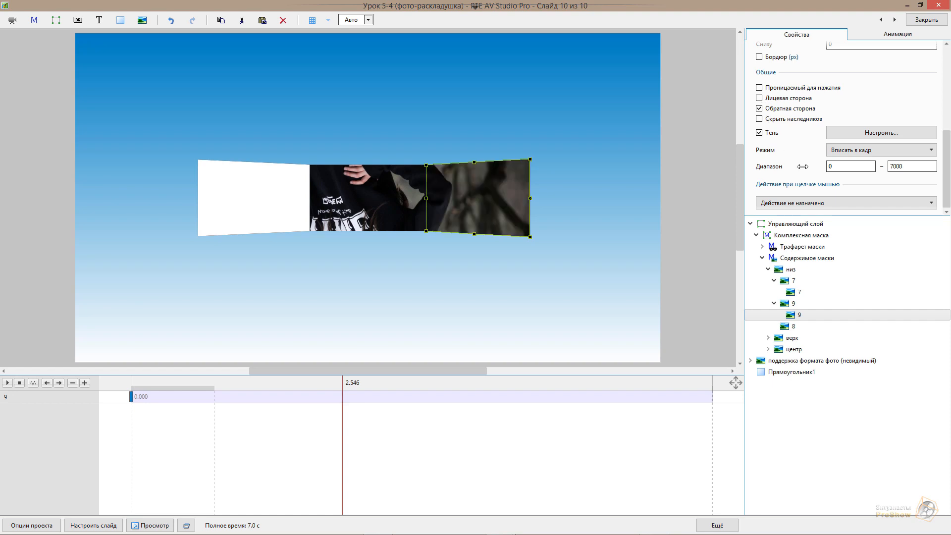
click(801, 293)
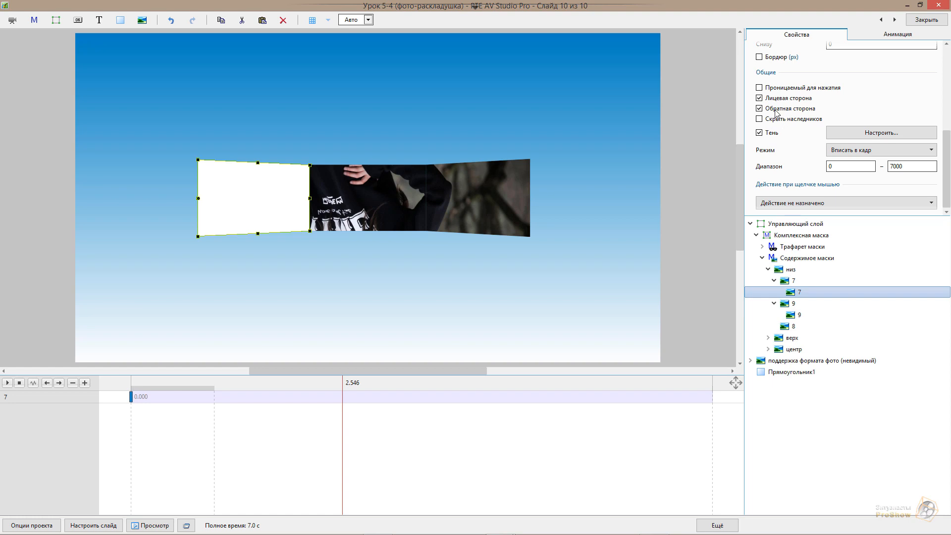
click(760, 98)
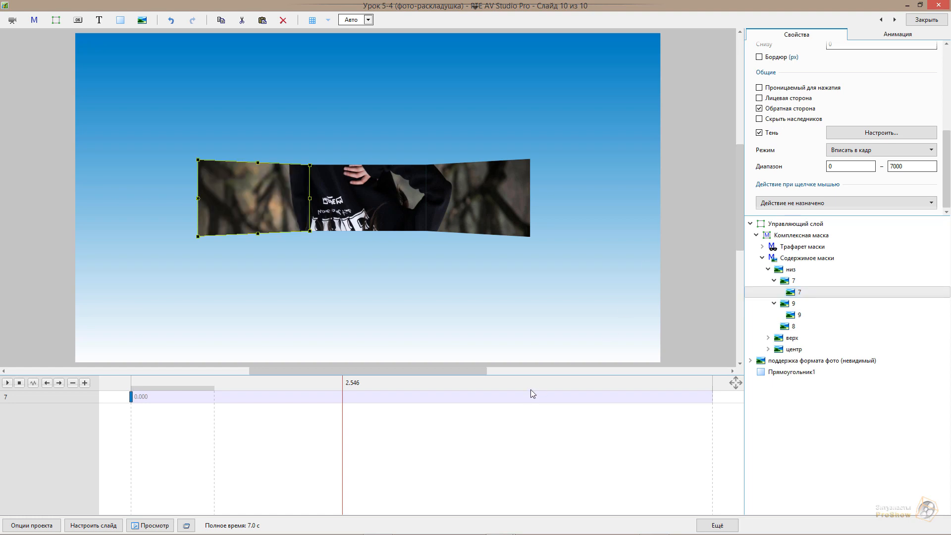
drag(326, 386, 248, 398)
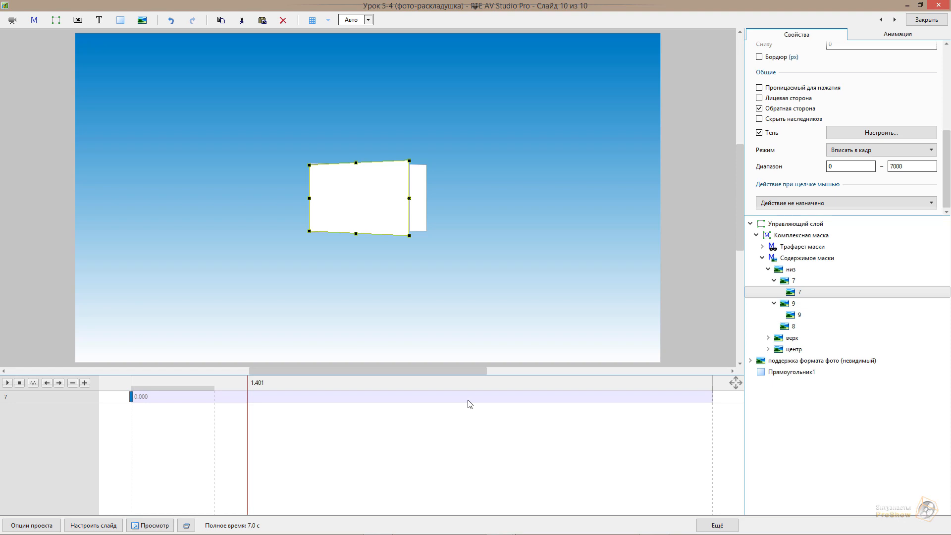
- Move the nested 7 copy's keyframe to 1.000 and add a second keyframe at about 1.932
click(799, 294)
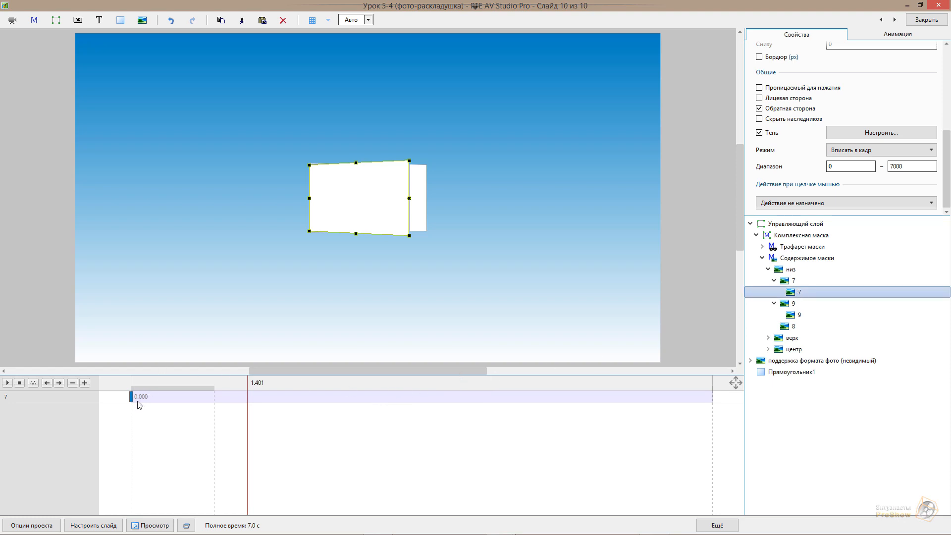
drag(133, 400, 215, 404)
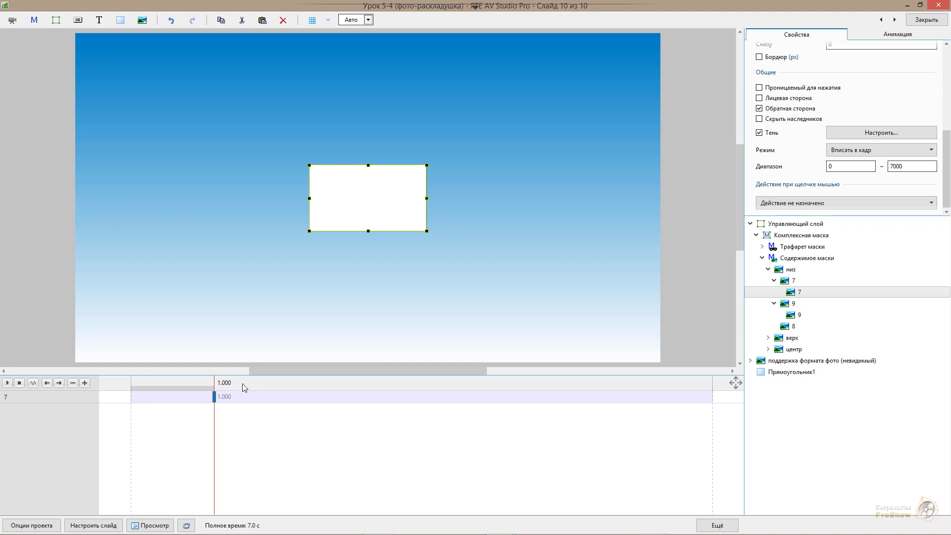
drag(222, 387, 293, 380)
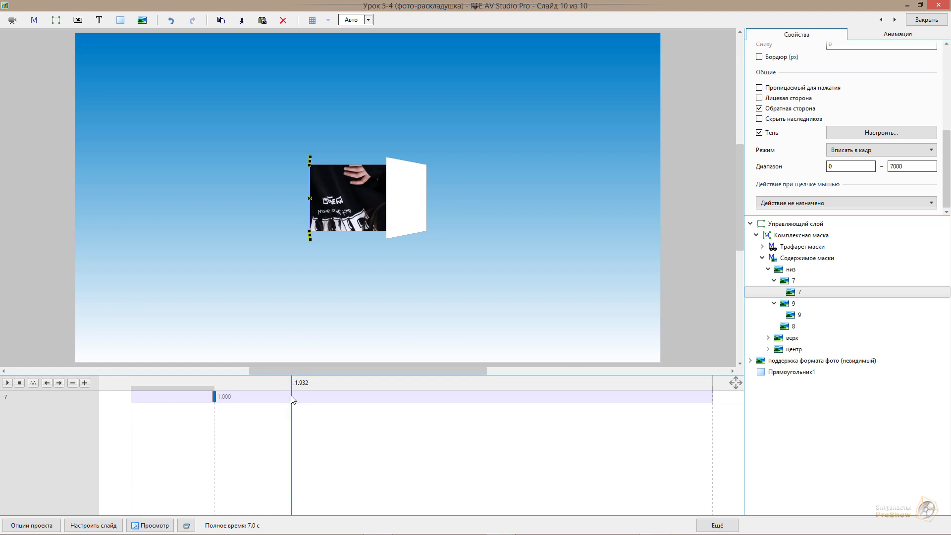
click(85, 384)
- At the nested 7 copy's 1.000 keyframe, unlink the size proportions and set Размер to X 80, Y 200 and Сдвиг X to -100
click(214, 399)
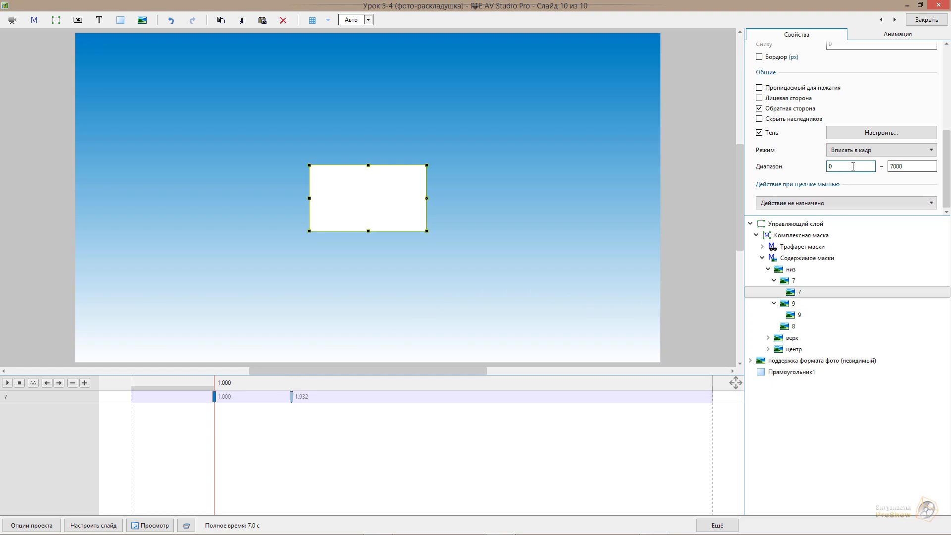
click(910, 39)
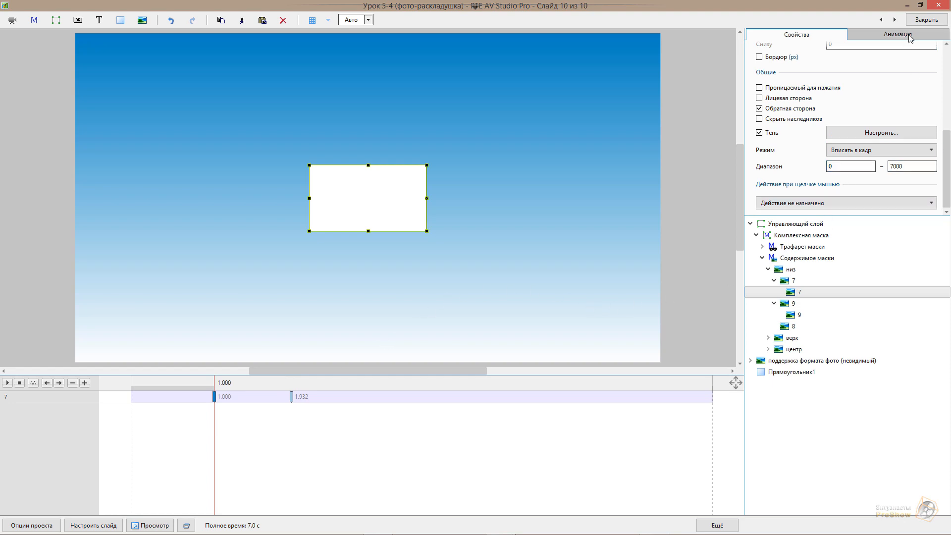
drag(947, 149, 947, 68)
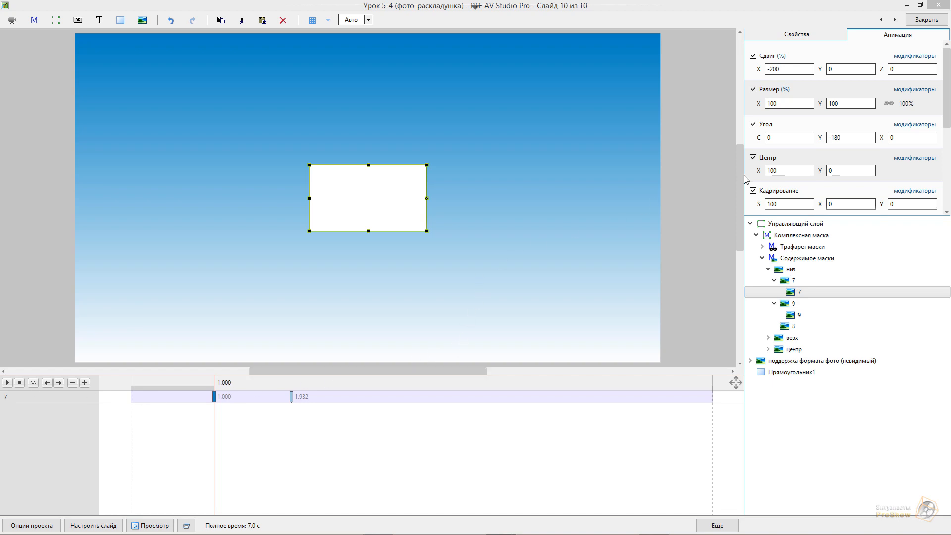
click(894, 104)
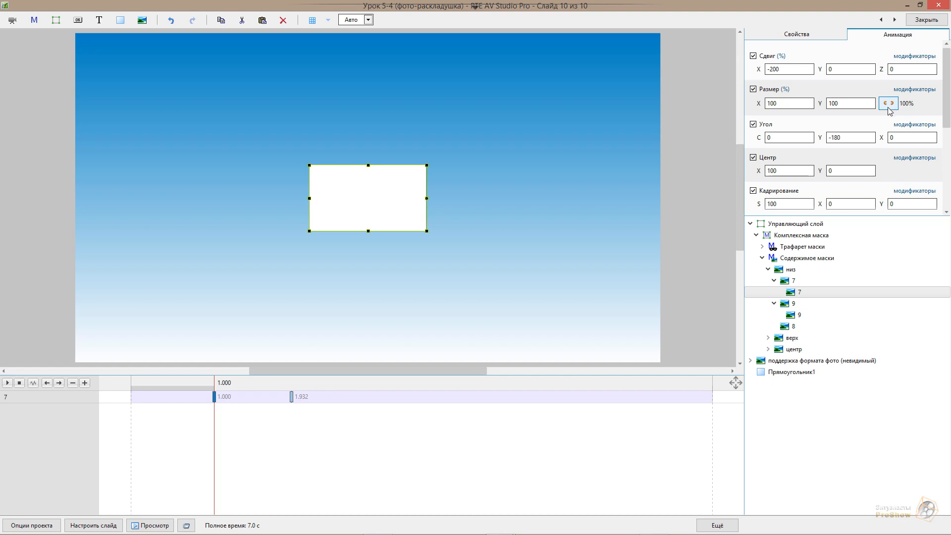
double_click(788, 102)
text(80)
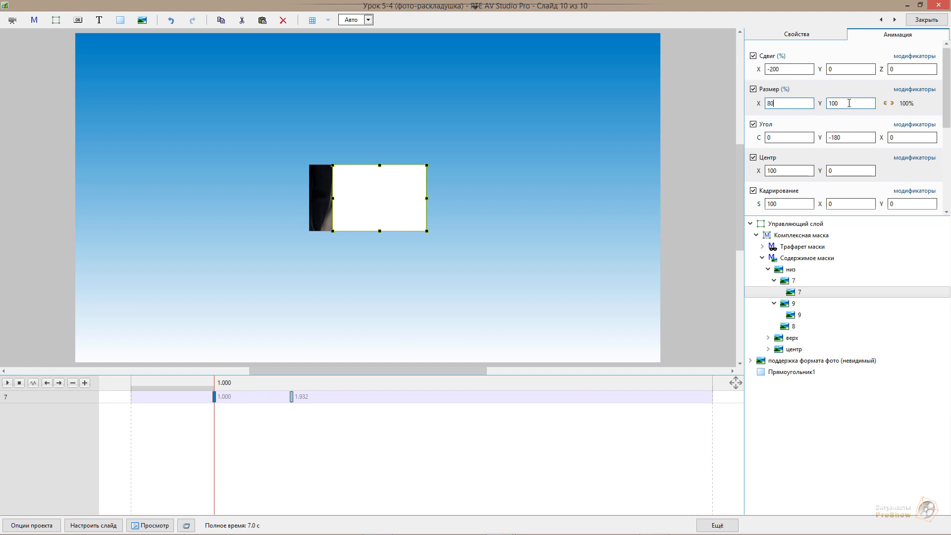
double_click(846, 104)
text(200)
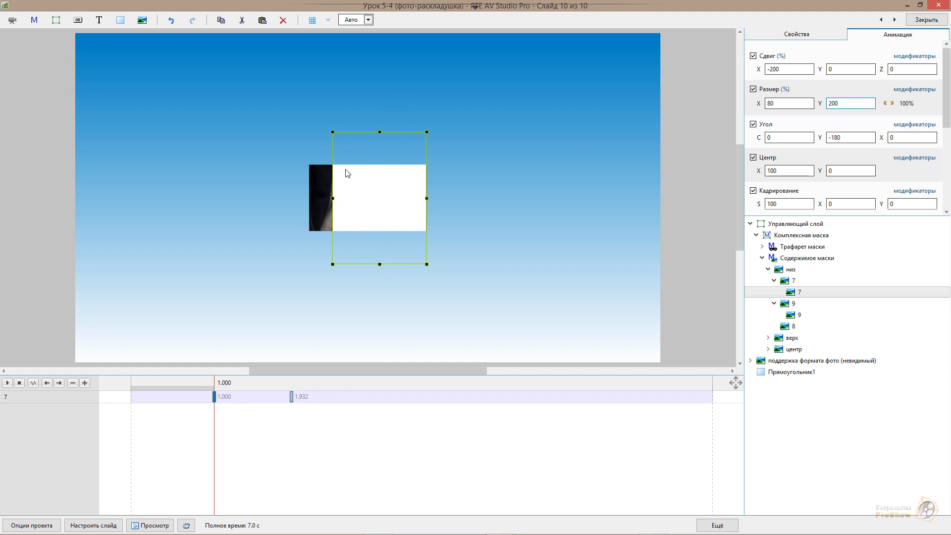
double_click(836, 104)
text(100)
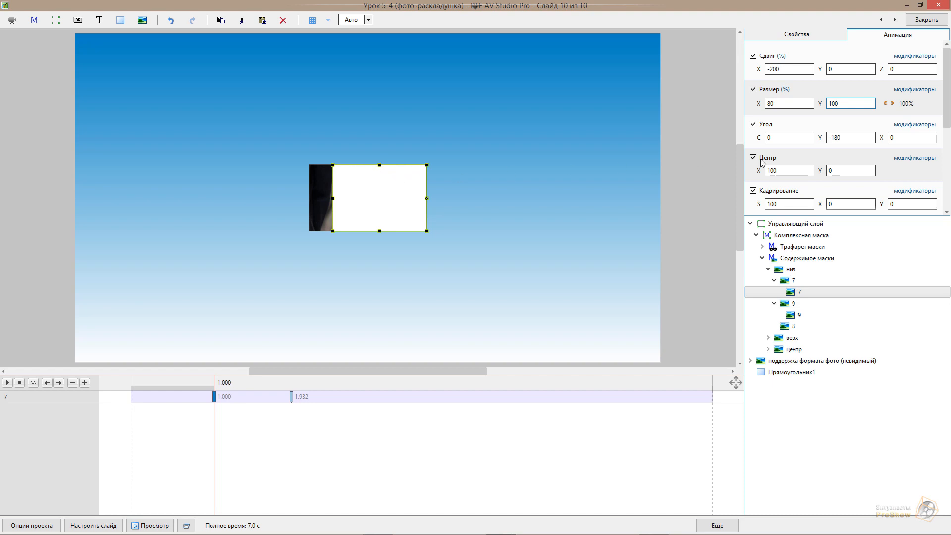
double_click(843, 104)
text(200)
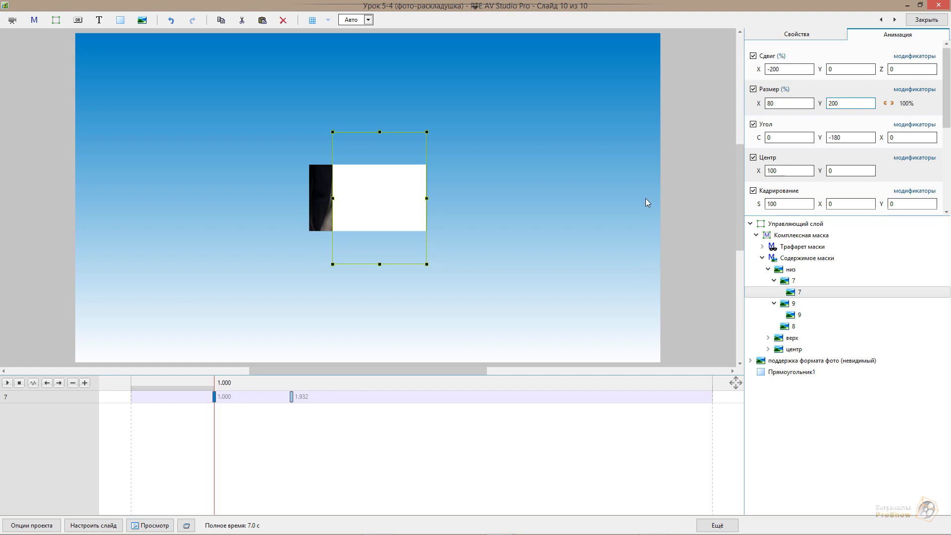
drag(758, 72, 809, 72)
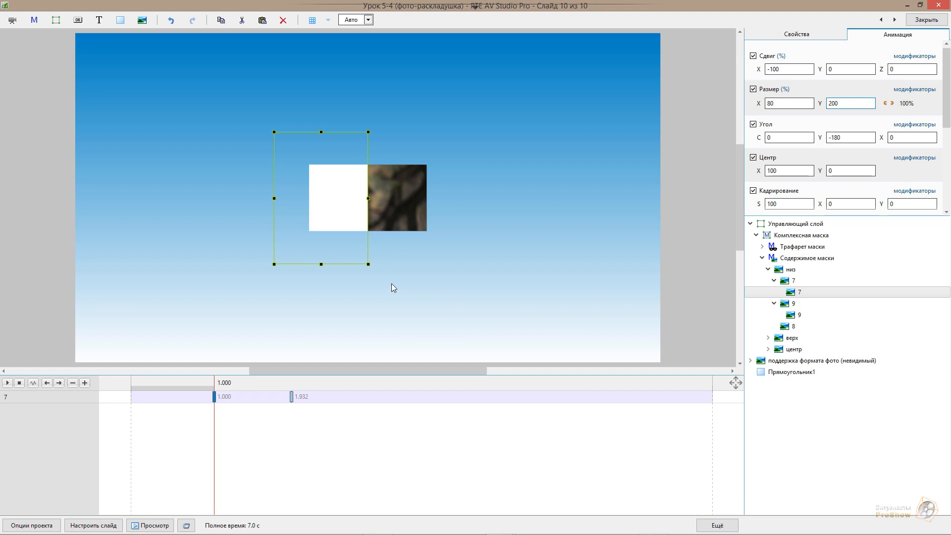
- At the 1.932 keyframe, enable Сдвиг with X -200 and Размер with unlinked X 0, Y 200, and scrub to about 0.859
click(292, 399)
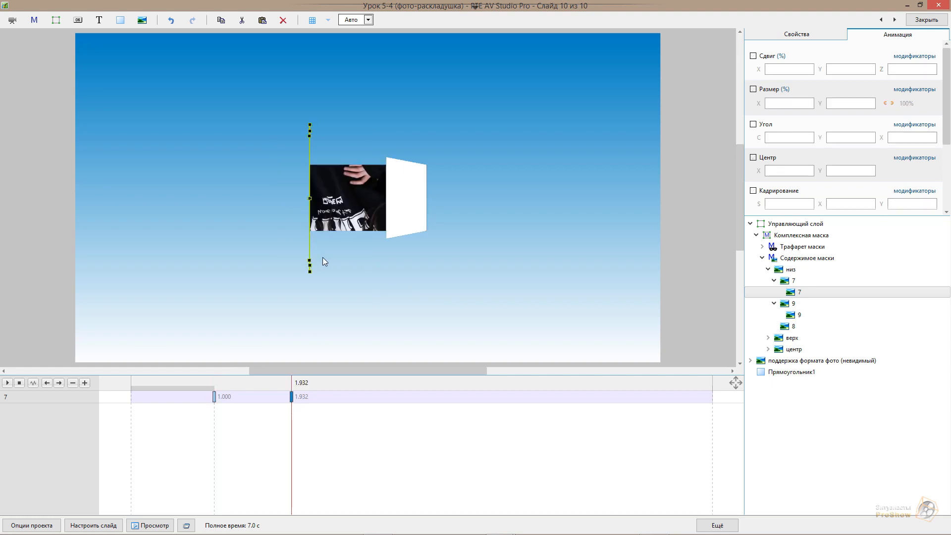
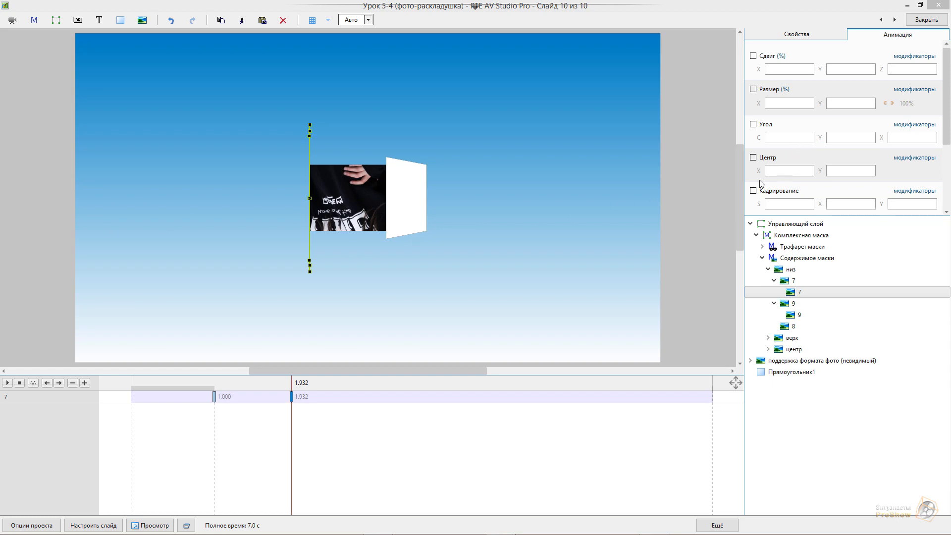
click(753, 56)
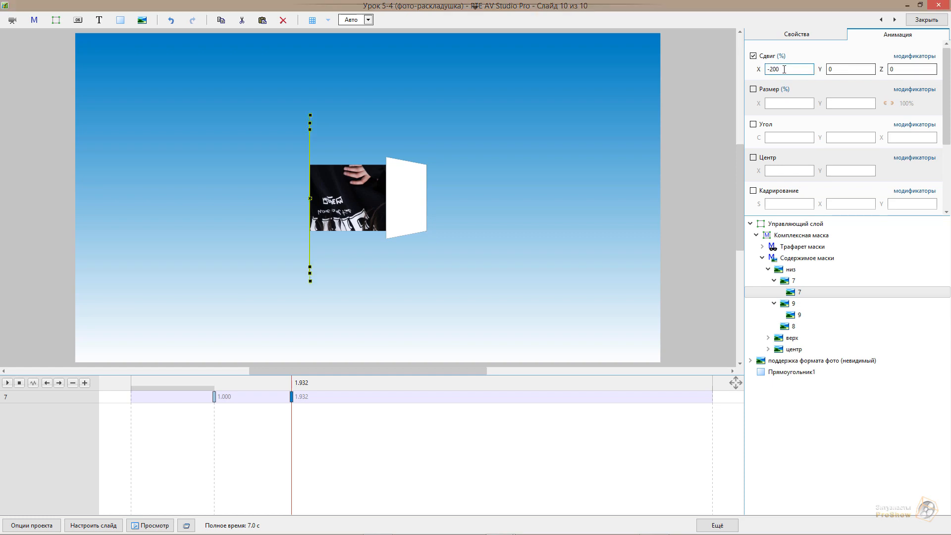
click(754, 89)
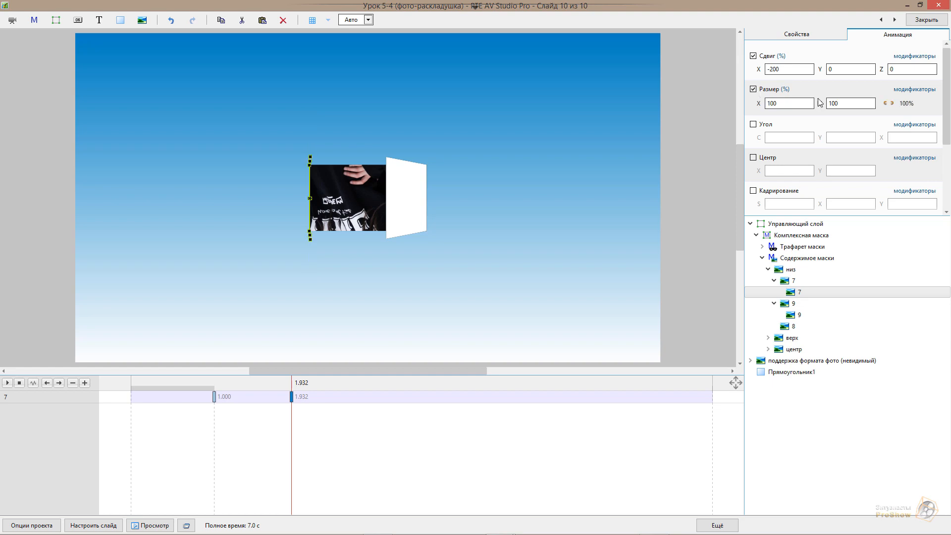
click(890, 103)
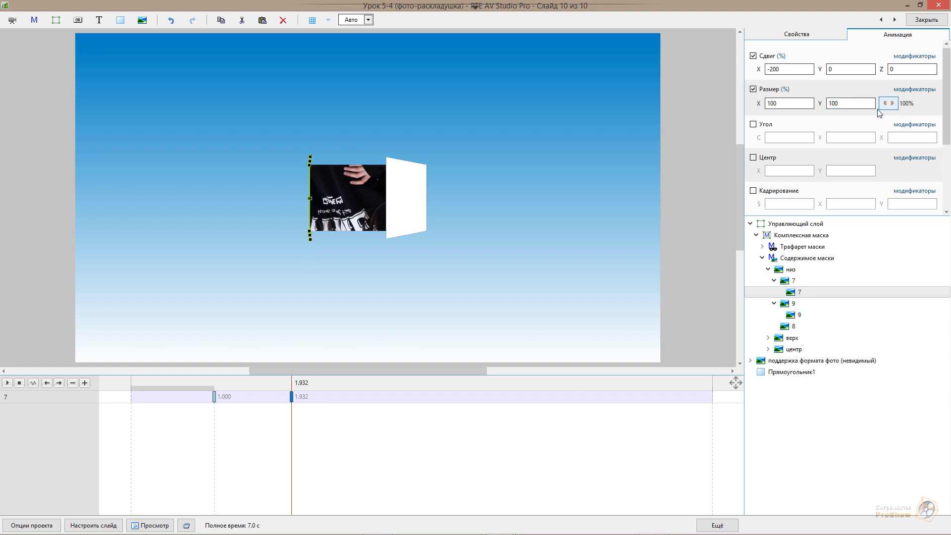
double_click(804, 104)
text(0)
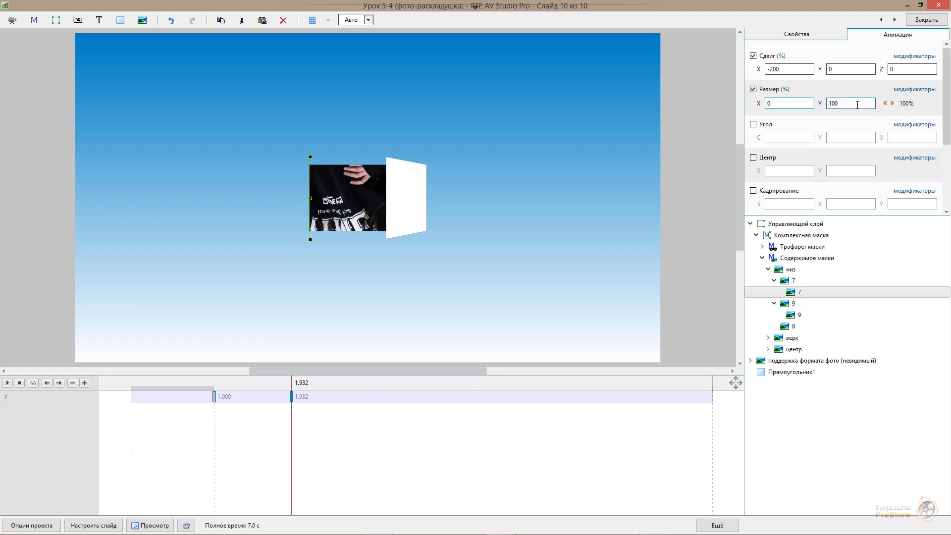
double_click(857, 104)
text(200)
click(214, 397)
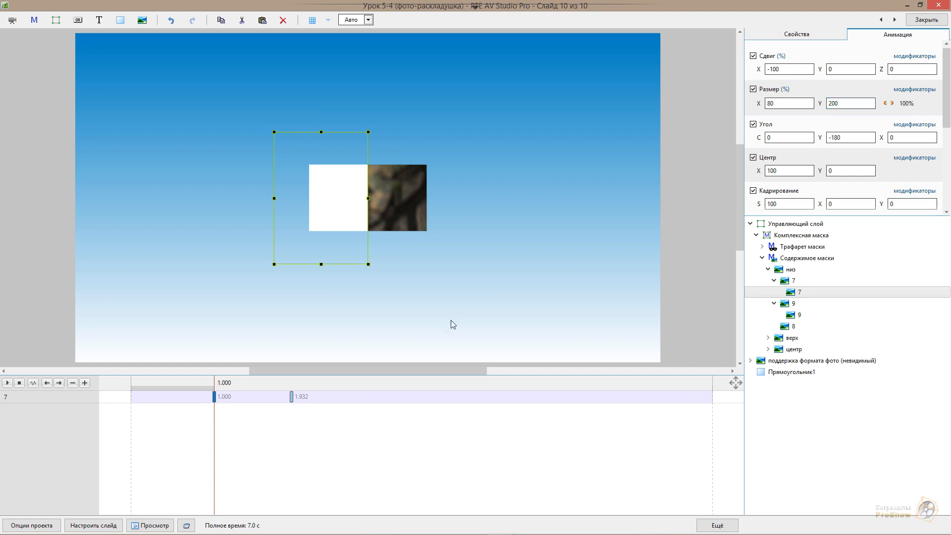
click(293, 399)
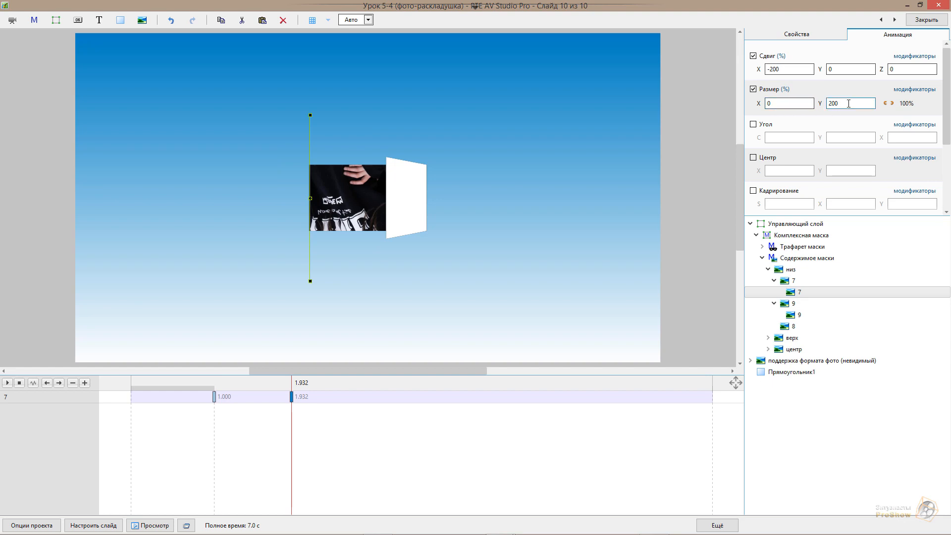
click(272, 388)
drag(271, 387, 203, 430)
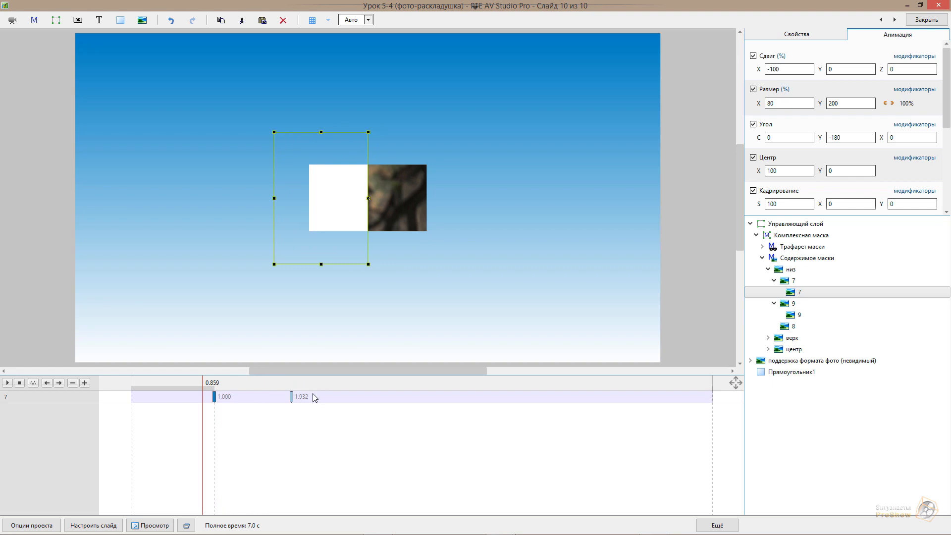
- At the nested 7 copy's 1.000 keyframe, set Непрозрачность to 0 and Размытие to 100
click(214, 396)
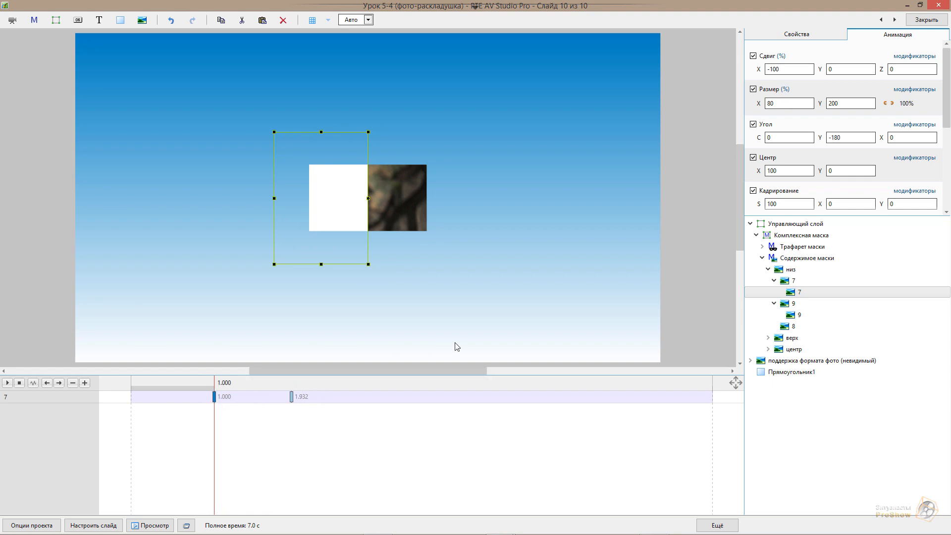
drag(950, 120, 950, 170)
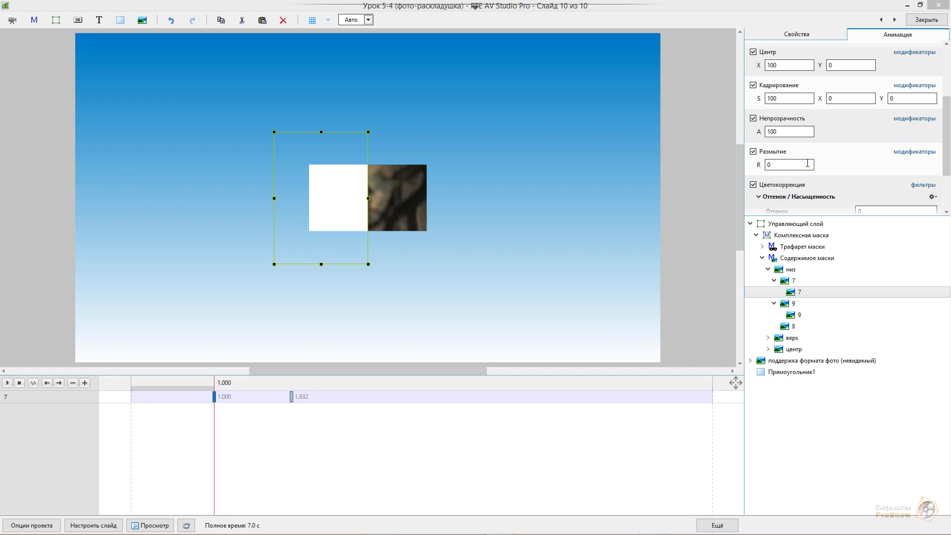
click(785, 132)
double_click(785, 132)
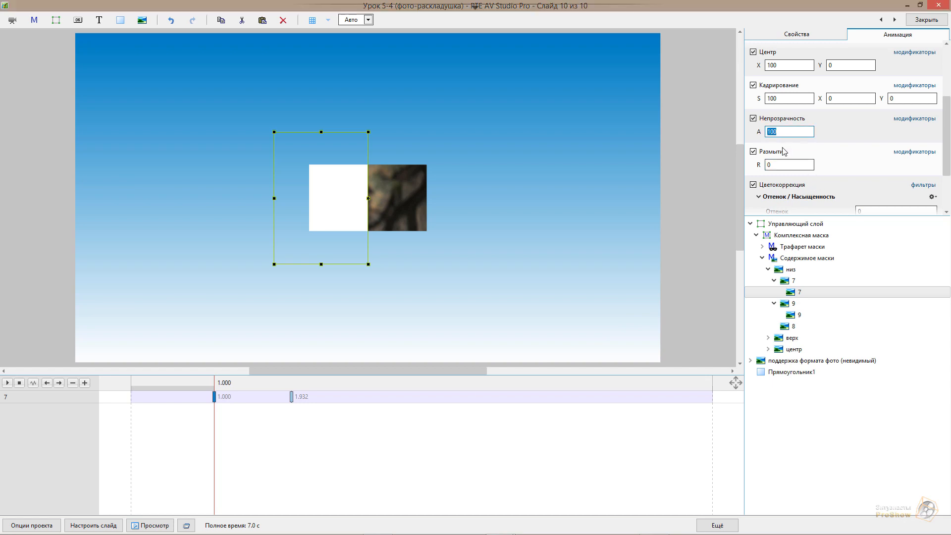
text(0)
double_click(783, 165)
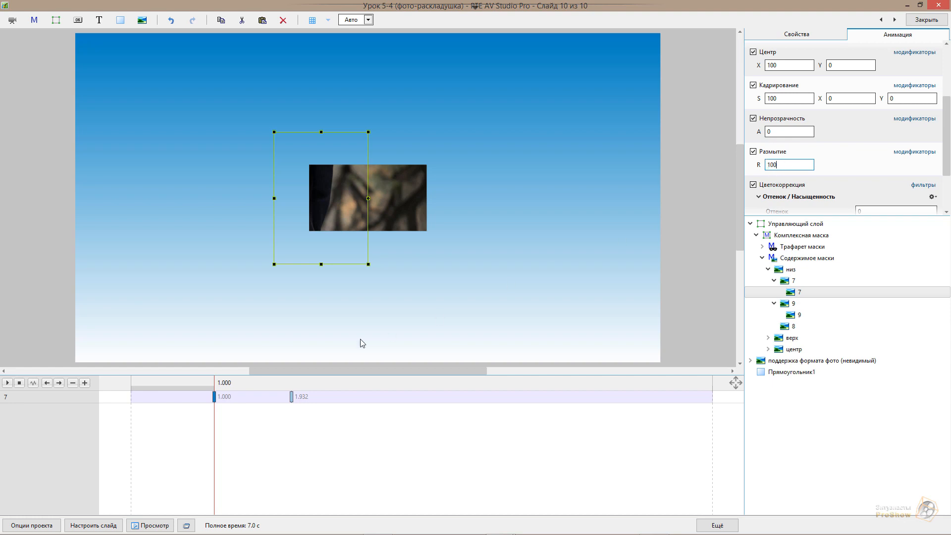
- Enable Непрозрачность at the 1.932 keyframe with a value of 60, and scrub the playhead to about 1.211
click(292, 397)
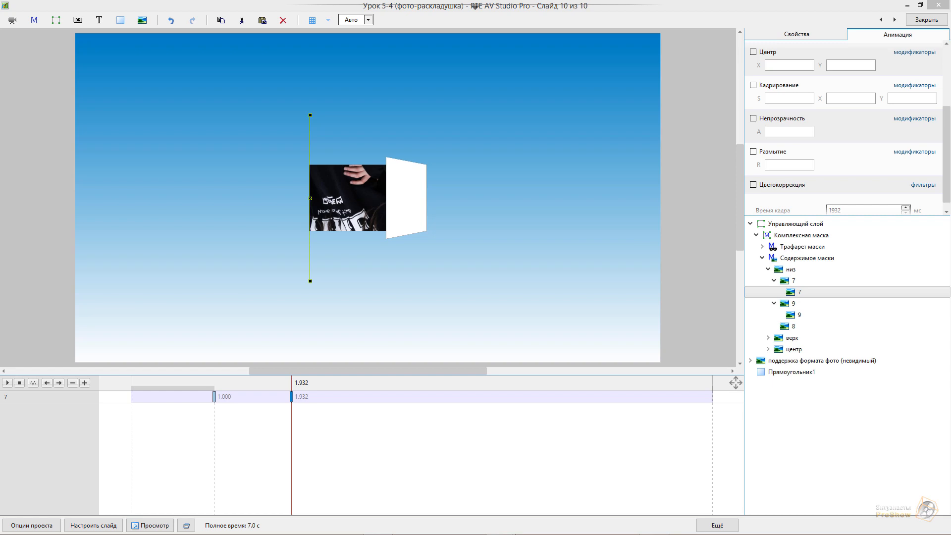
click(754, 118)
double_click(787, 132)
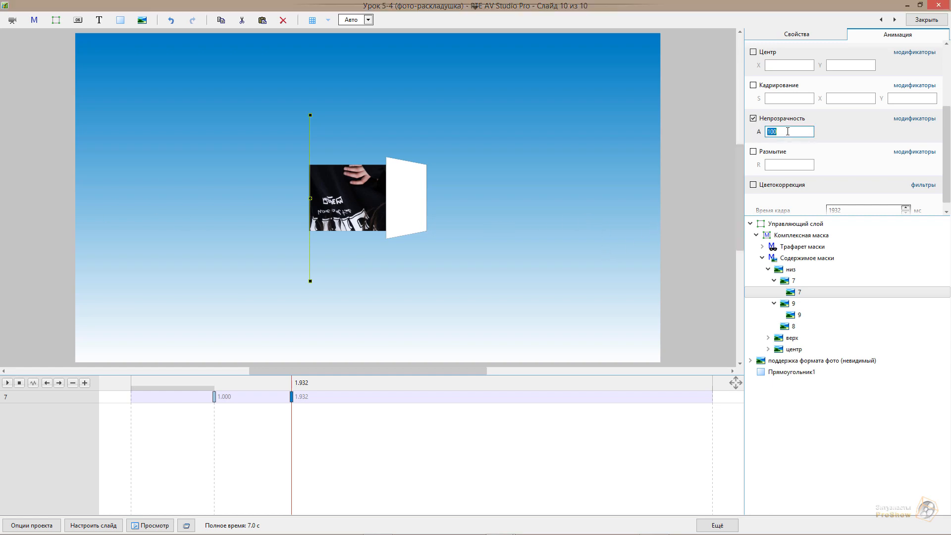
text(60)
mouse_move(250, 385)
mouse_down()
mouse_move(219, 387)
mouse_move(251, 388)
mouse_move(224, 390)
mouse_move(240, 389)
mouse_up()
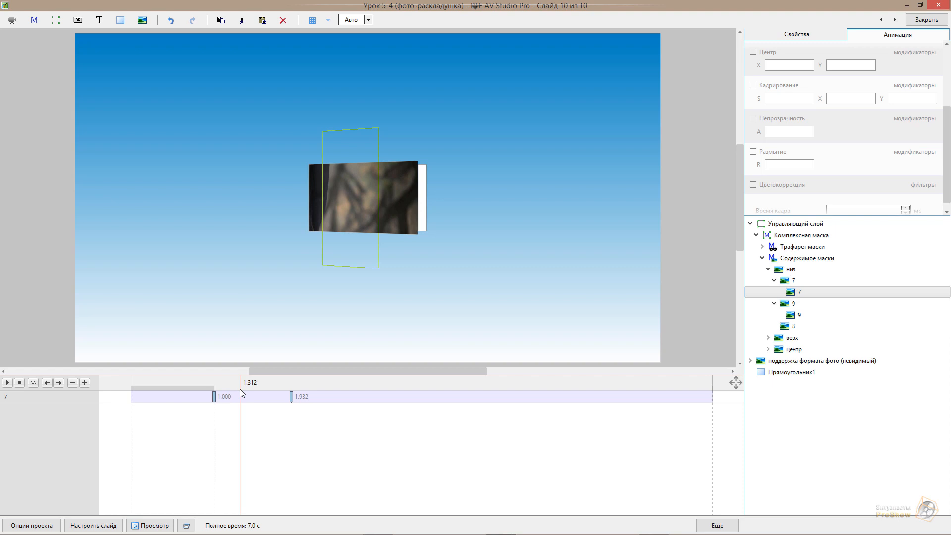
drag(240, 390, 231, 394)
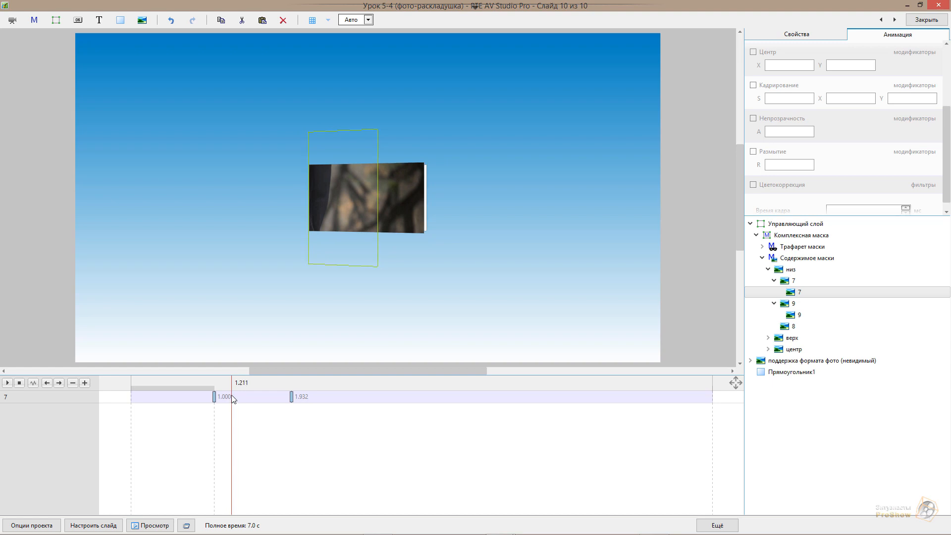
- Add a keyframe at 1.211 to the nested 7 copy and enable Непрозрачность there with a value of 60
click(89, 382)
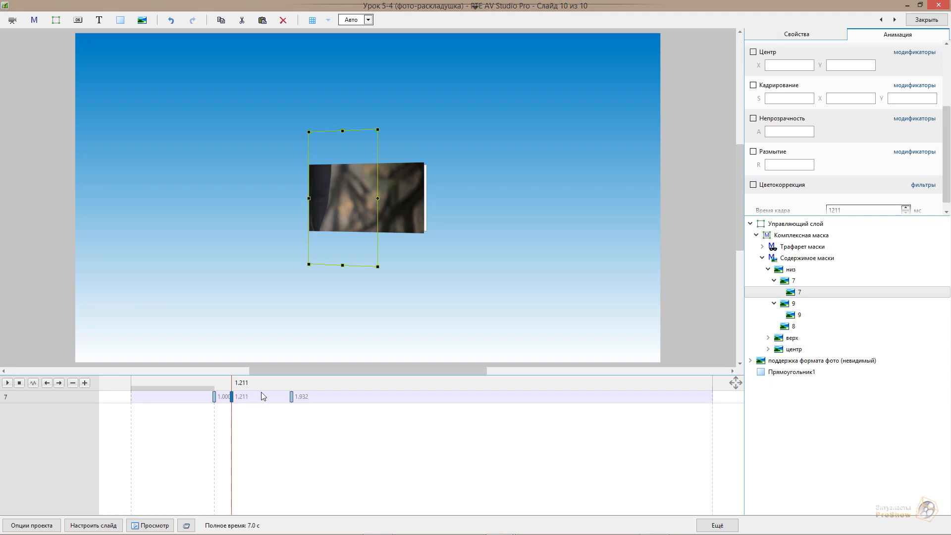
click(753, 119)
double_click(793, 133)
text(60)
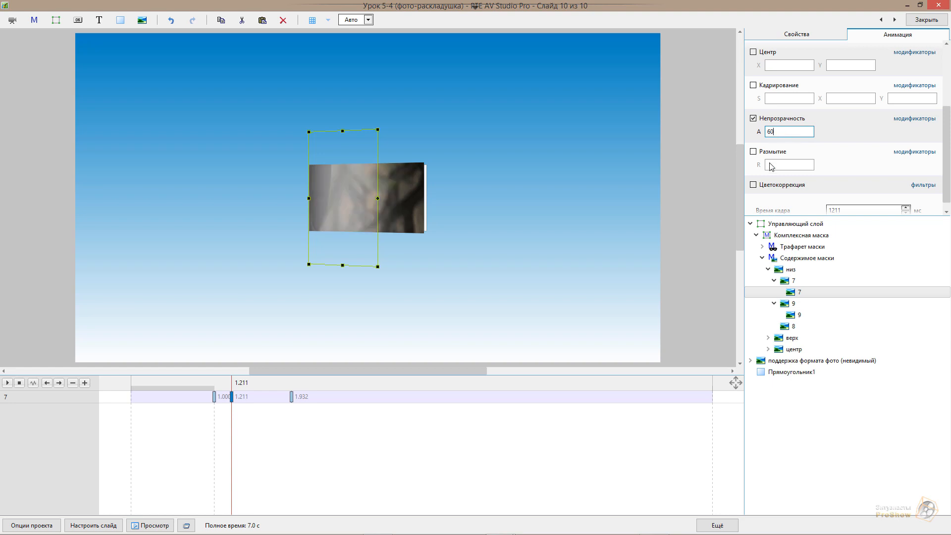
click(291, 399)
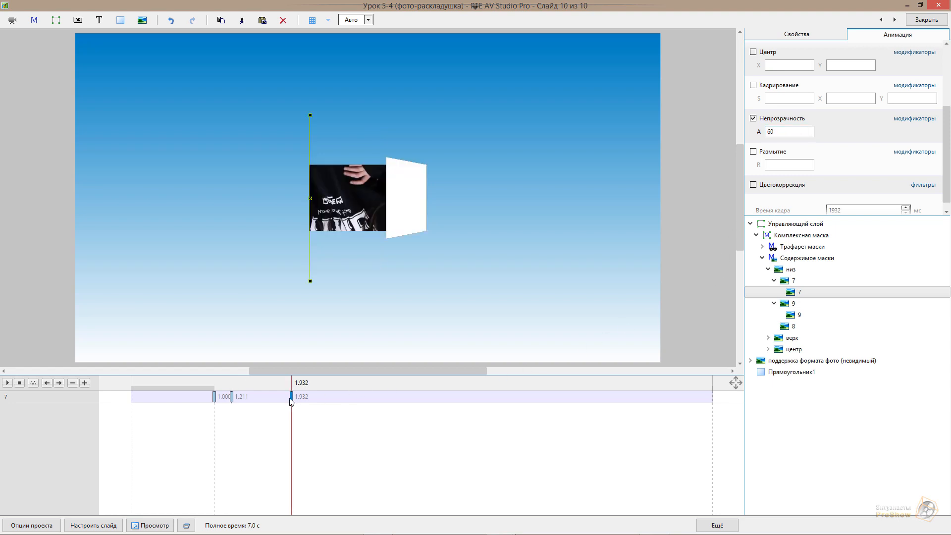
click(231, 399)
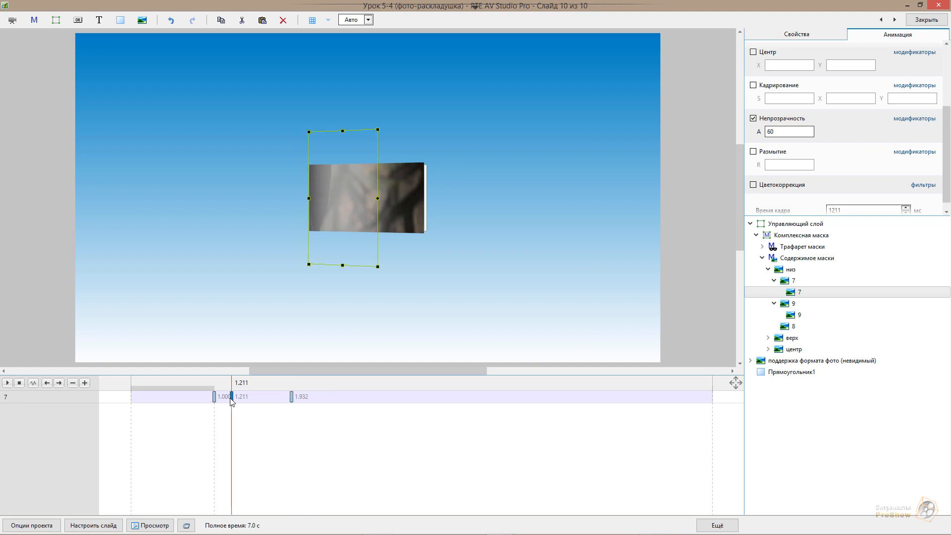
- Add a keyframe at 1.968 to the nested 7 copy and enable Непрозрачность there with a value of 0
click(191, 384)
drag(194, 387, 283, 419)
click(292, 399)
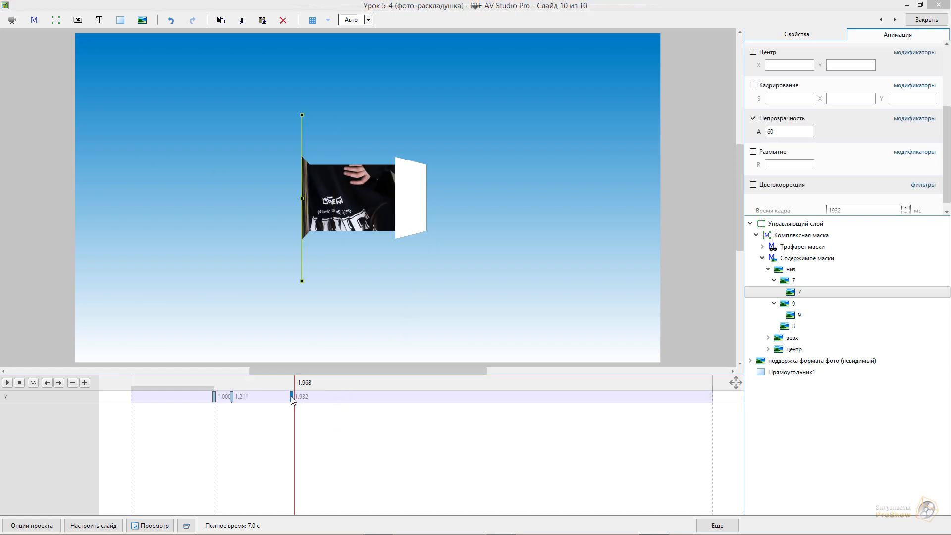
click(86, 383)
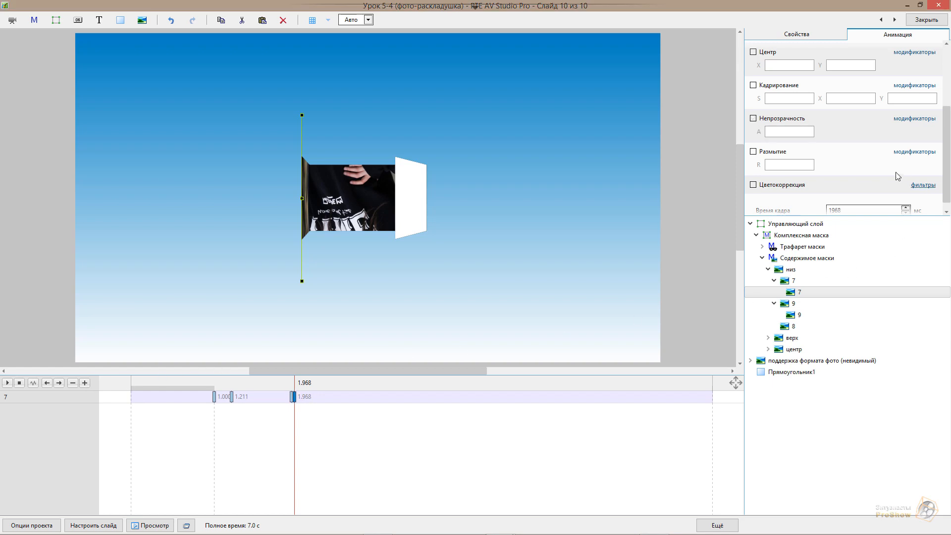
click(753, 119)
click(785, 131)
text(60)
- Check the nested 7 copy's opacity at the 1.968, 1.211 and 1.932 keyframes, and scrub the playhead to about 1.056
mouse_move(439, 386)
mouse_down()
mouse_move(459, 394)
mouse_move(426, 400)
mouse_move(436, 404)
mouse_up()
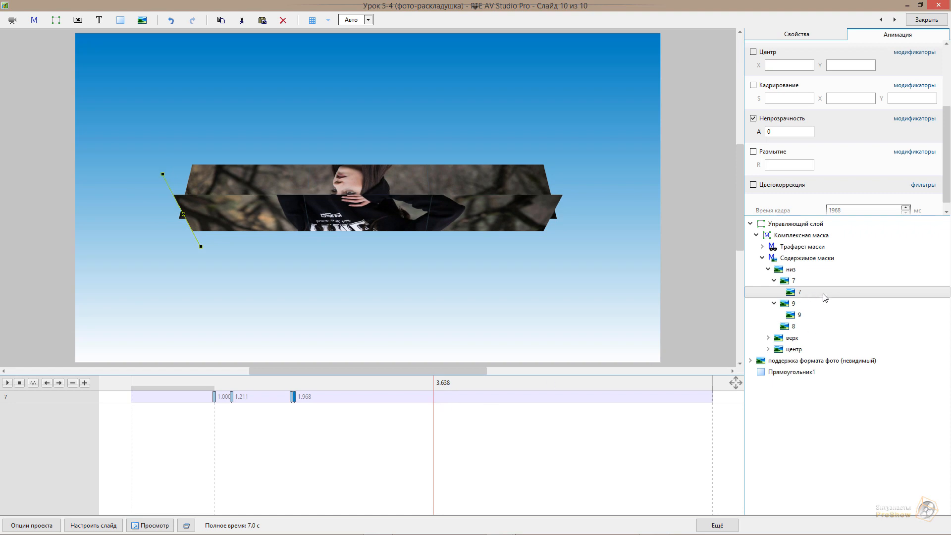
click(293, 396)
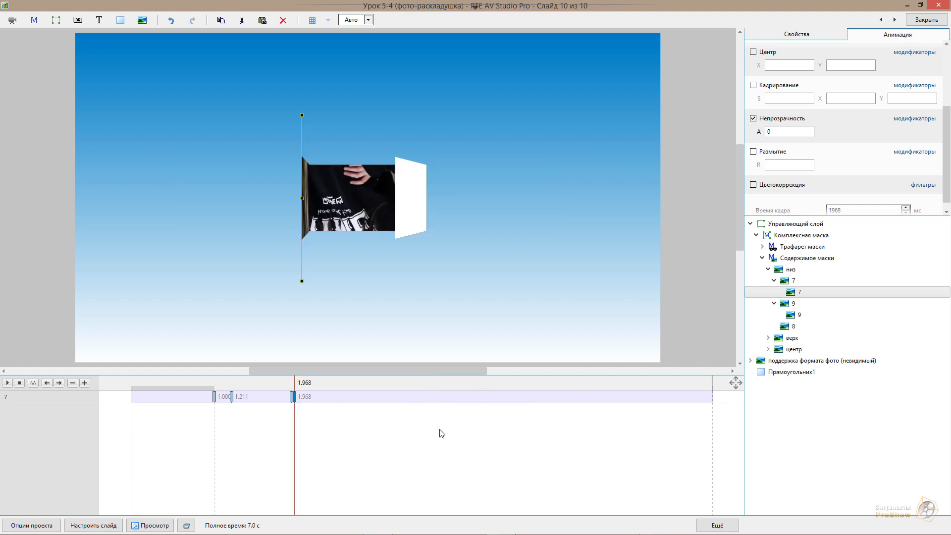
click(231, 397)
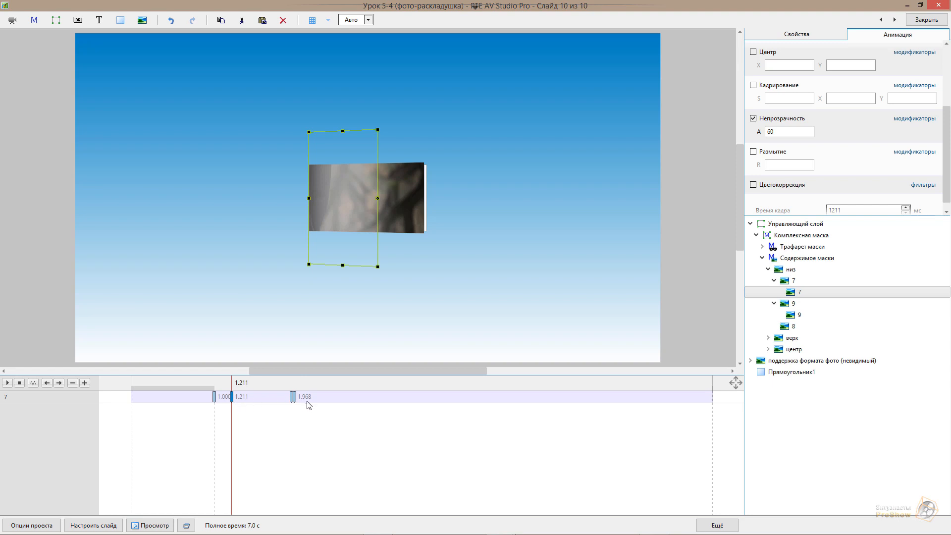
click(293, 397)
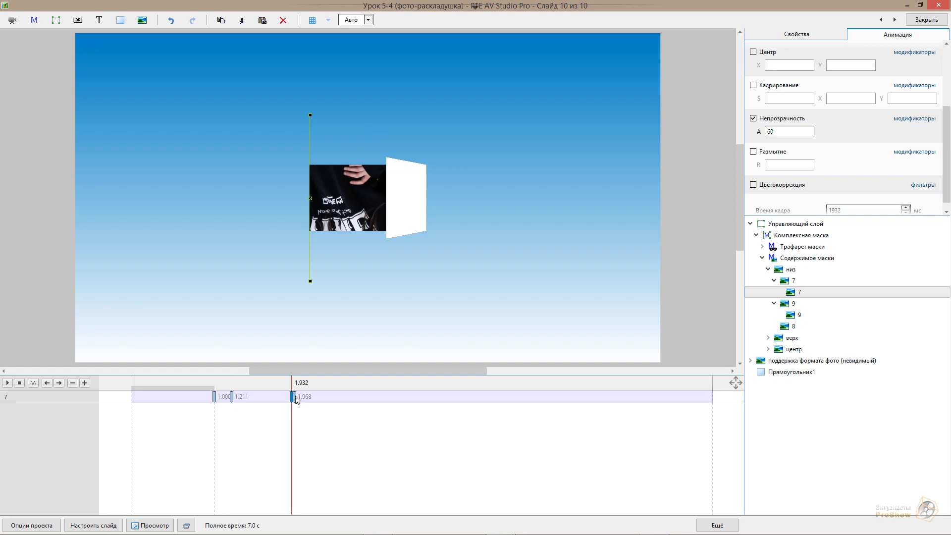
click(198, 386)
drag(198, 388, 218, 404)
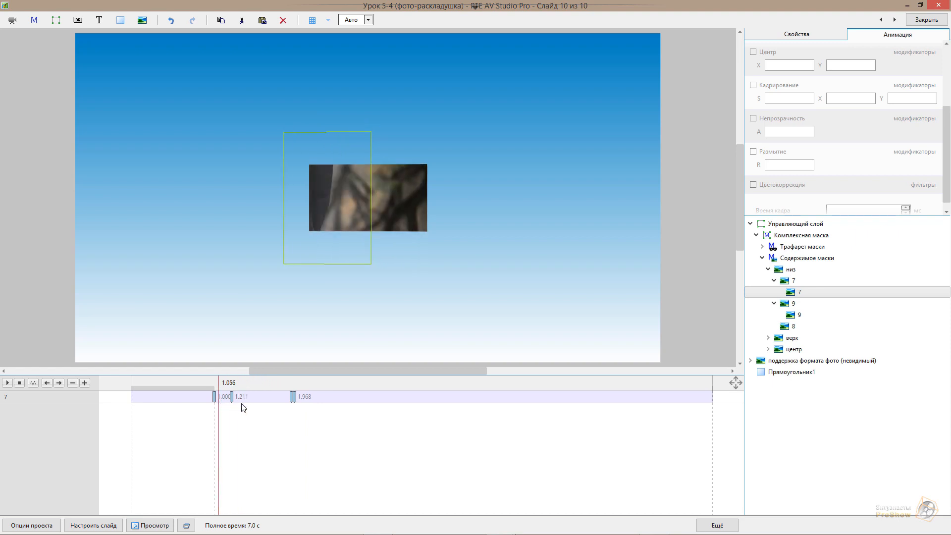
- Select the nested 9 copy, move its initial keyframe to about 1.527 and add another keyframe at about 2.087
click(796, 317)
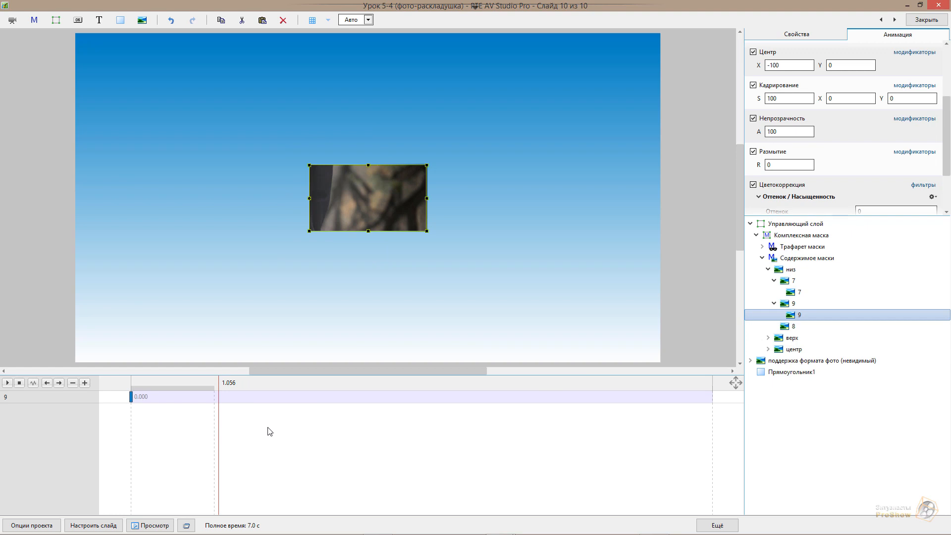
click(132, 397)
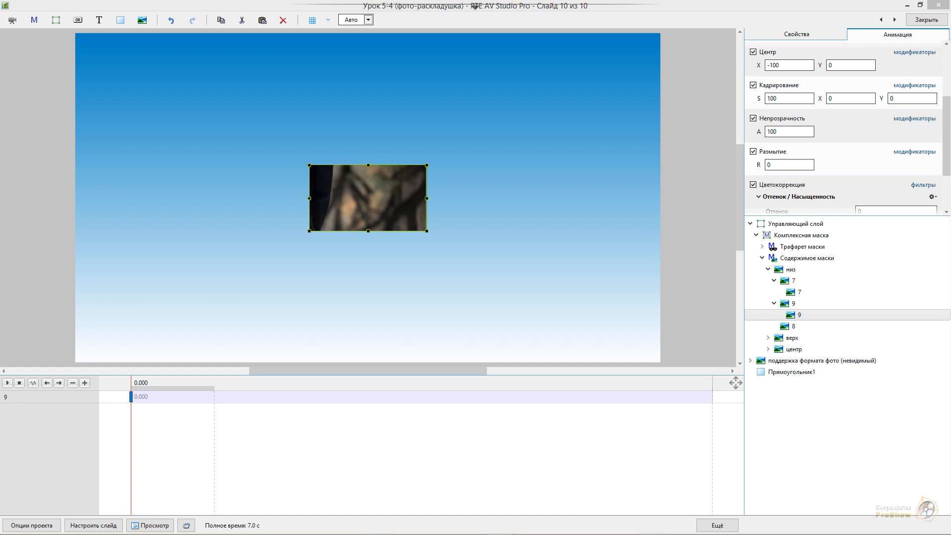
drag(132, 397, 259, 406)
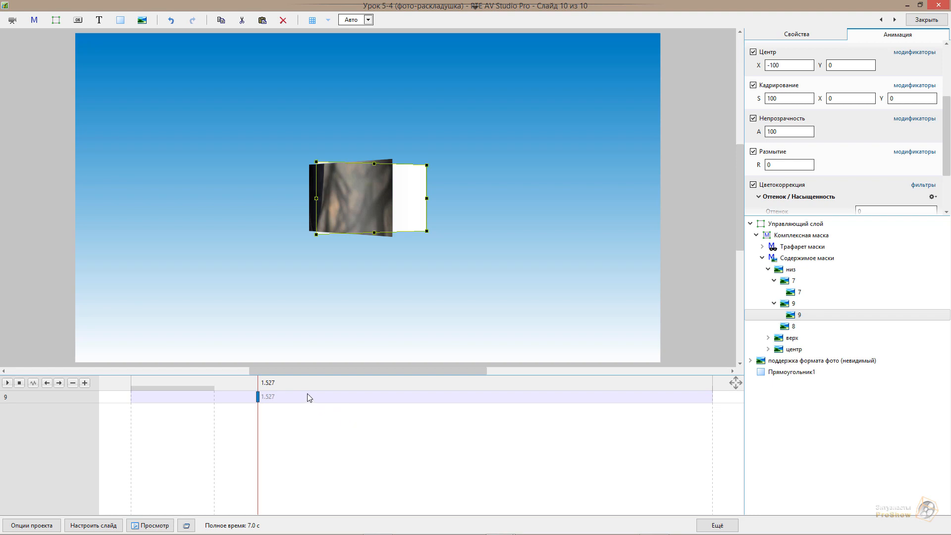
drag(267, 385, 306, 383)
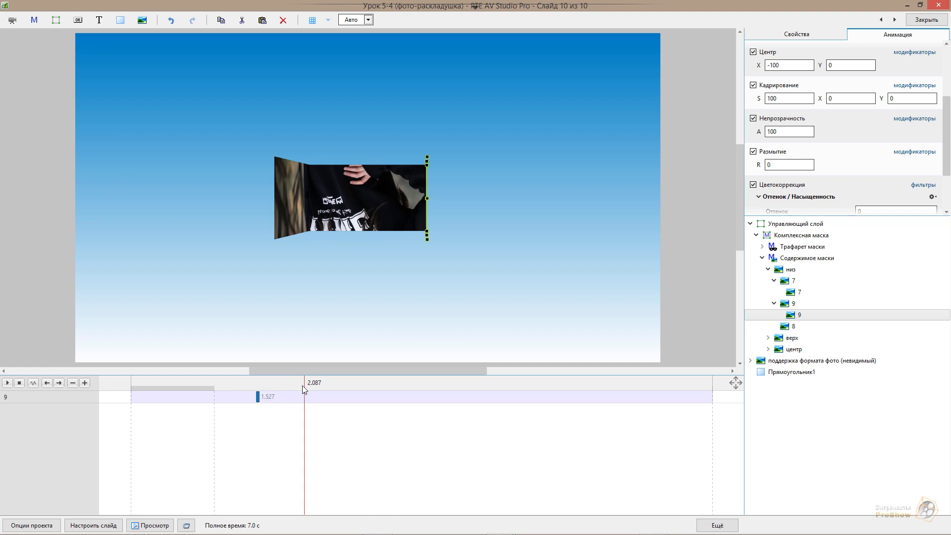
click(85, 383)
- Try setting Центр X to 100 at the nested 9 copy's 1.527 keyframe, scrubbing to about 1.717 to check it
click(258, 397)
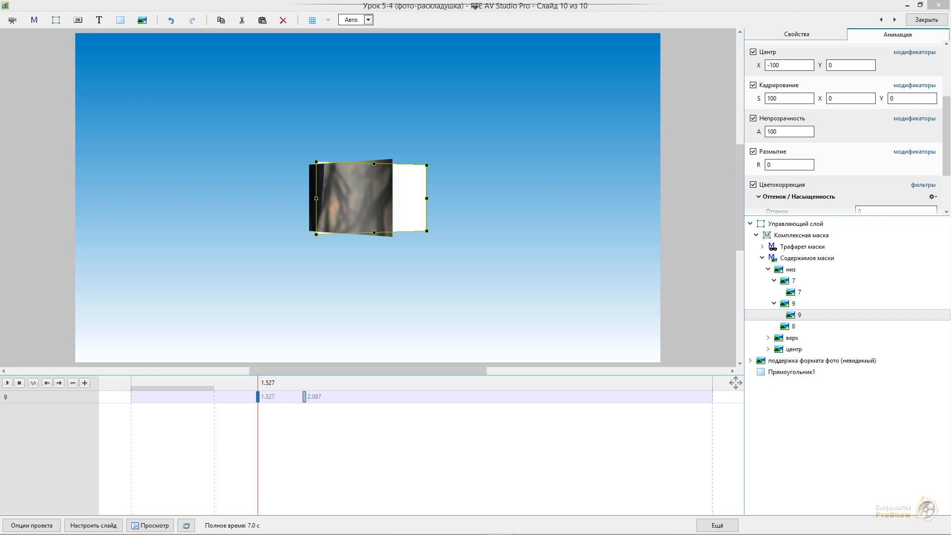
click(776, 66)
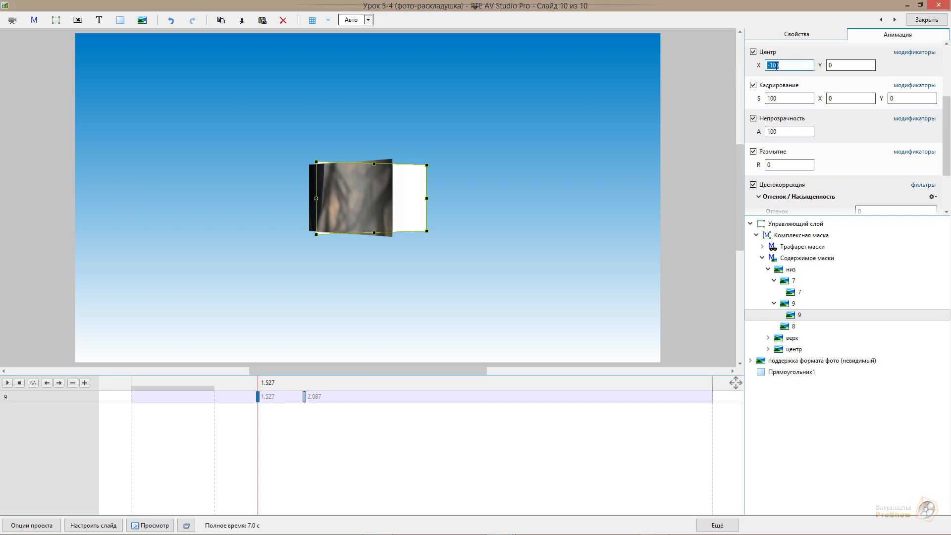
text(100)
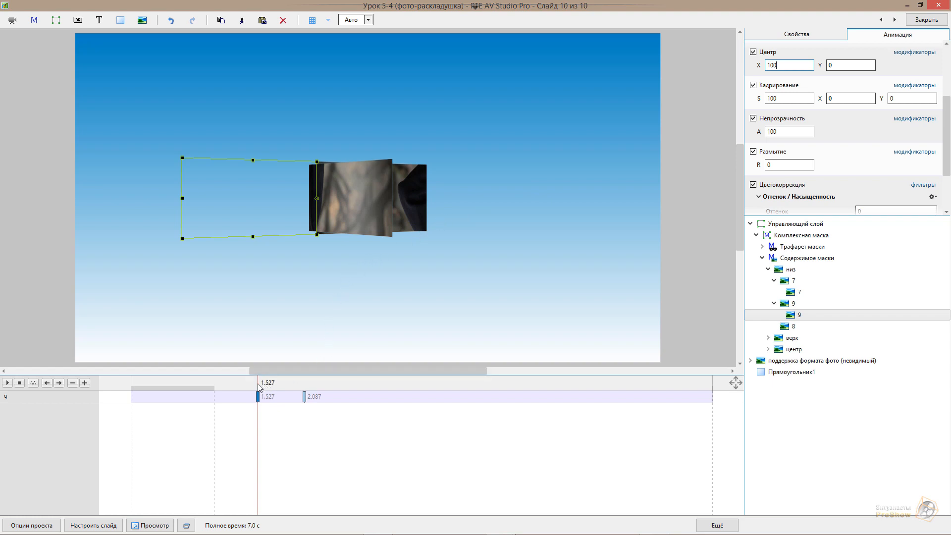
mouse_move(258, 388)
mouse_down()
mouse_move(308, 382)
mouse_move(273, 388)
mouse_up()
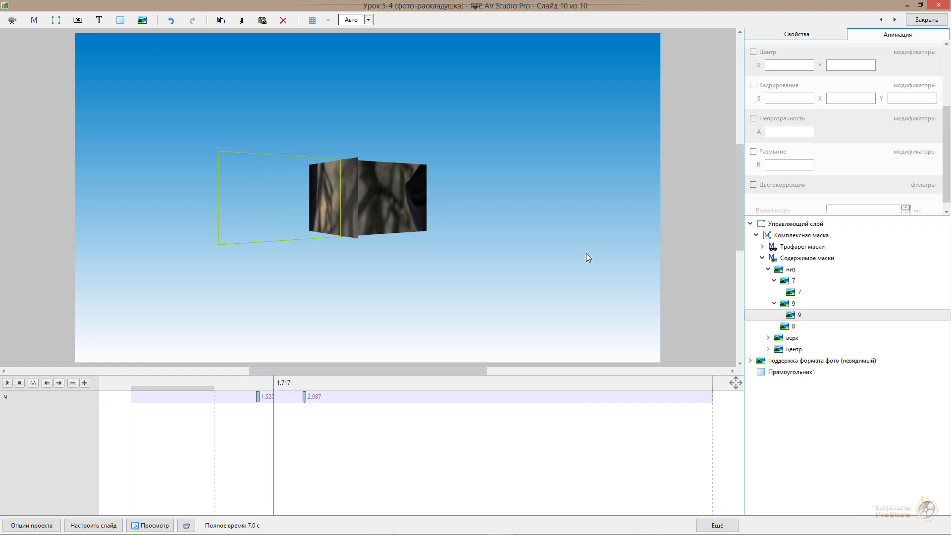
click(258, 397)
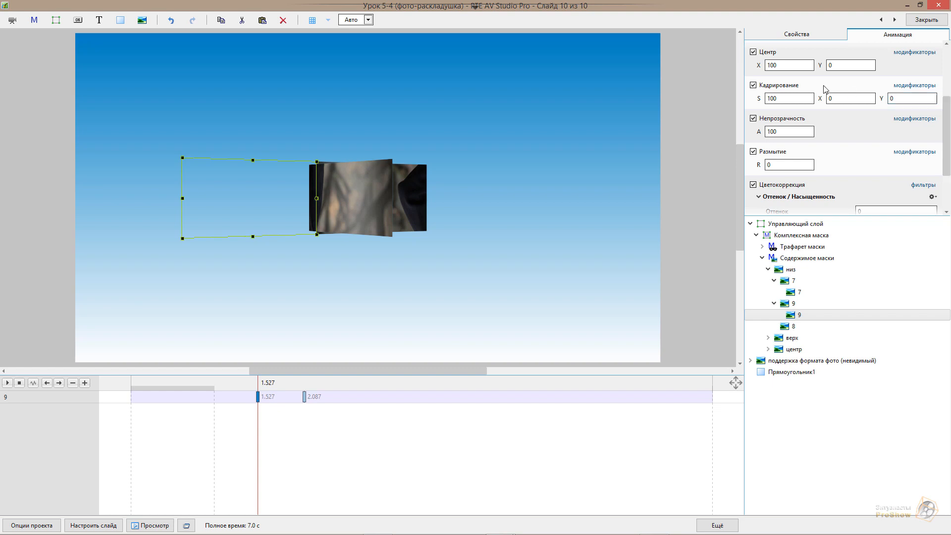
- At the nested 9 copy's 1.527 keyframe, reset Центр X to 0 and set Сдвиг X to 100
double_click(760, 65)
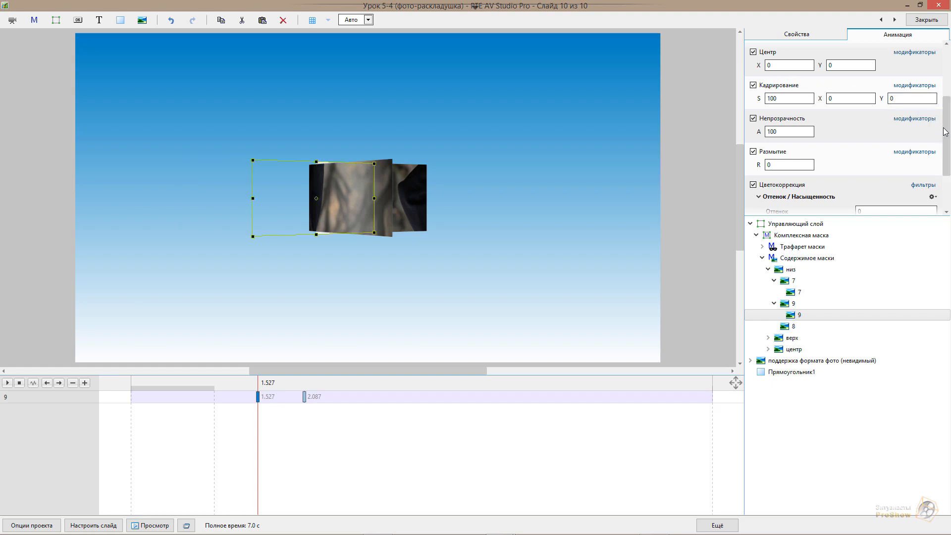
scroll(947, 132, up, 3)
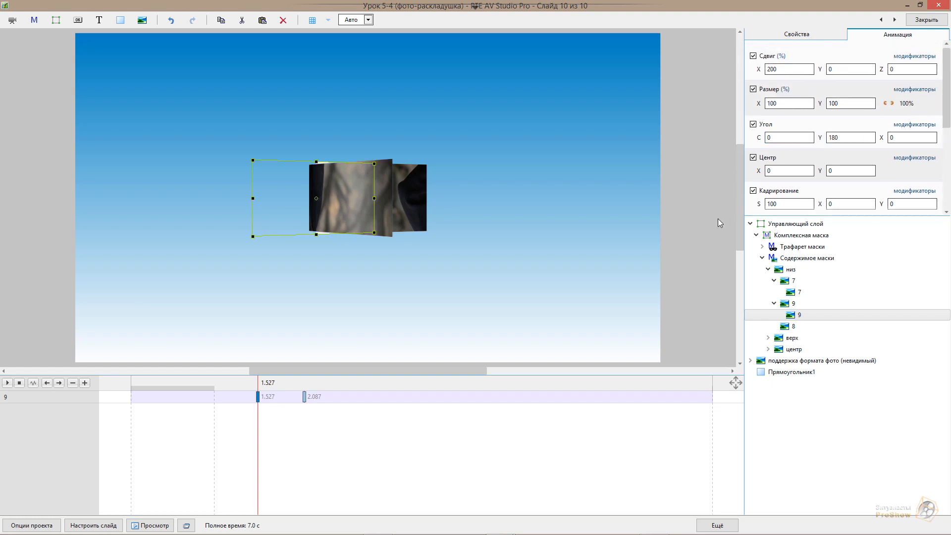
double_click(792, 68)
text(100)
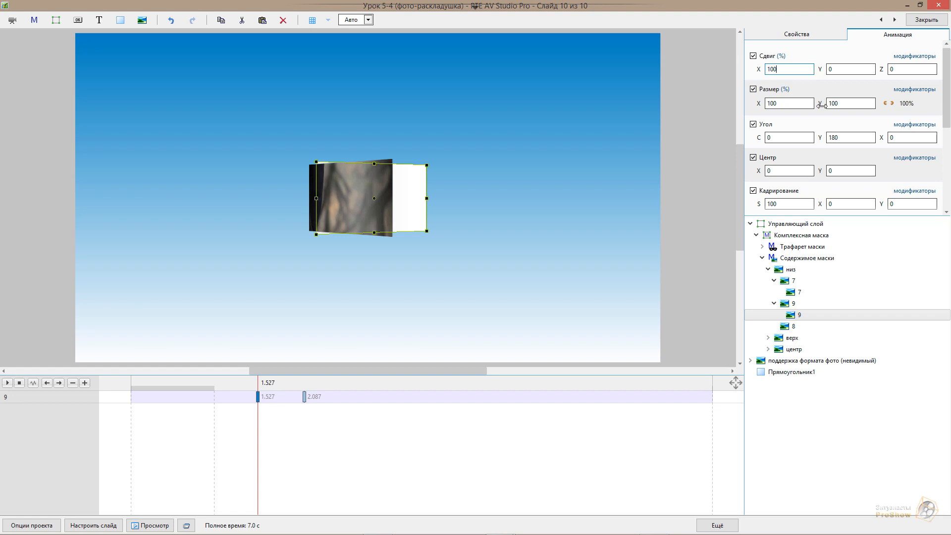
- Set the nested 9 copy's Размер to X 80, Y 200 at the 1.527 keyframe and scrub around it
double_click(784, 103)
text(80)
double_click(852, 102)
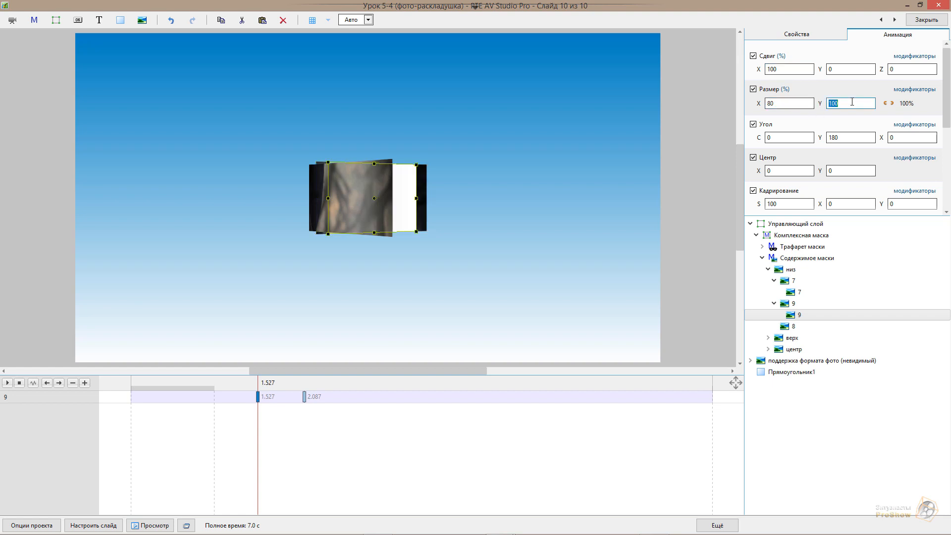
text(200)
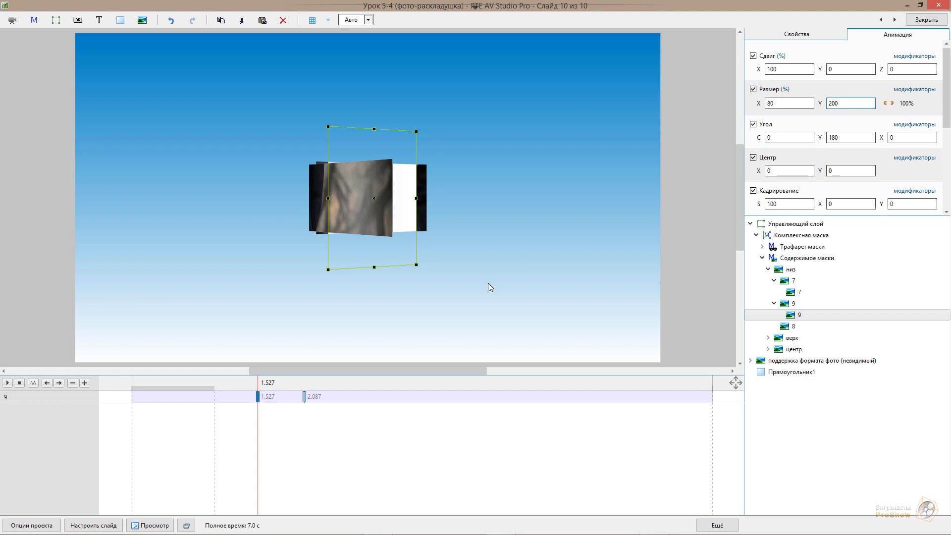
click(256, 381)
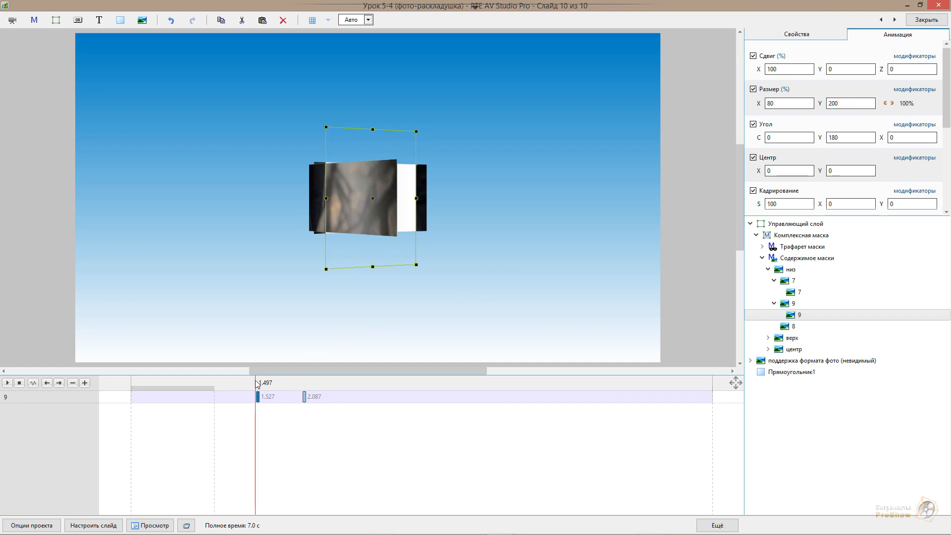
mouse_move(257, 383)
mouse_down()
mouse_move(298, 384)
mouse_move(258, 393)
mouse_up()
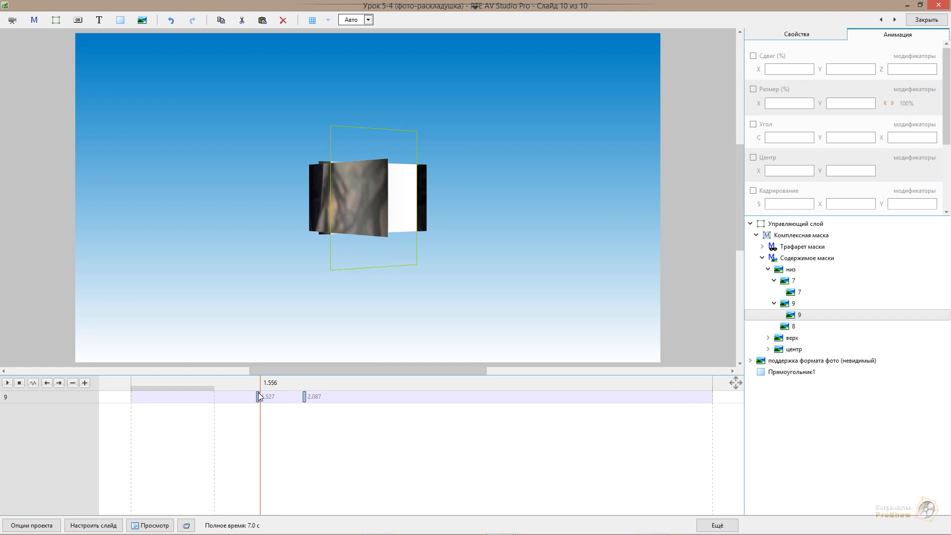
- At the nested 9 copy's 2.087 keyframe, enable Сдвиг with X 200 and Размер with X 0, Y 200, and compare both keyframes
click(305, 397)
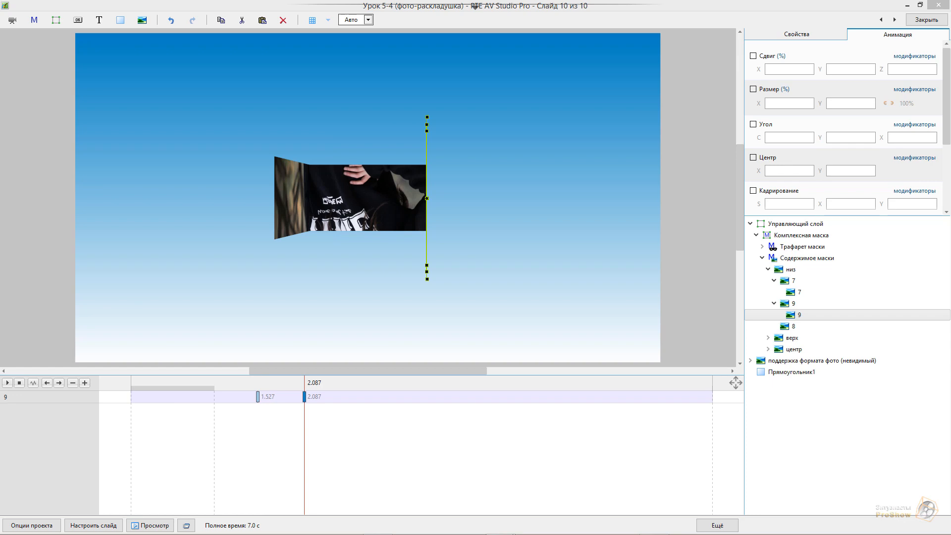
click(754, 56)
click(753, 89)
double_click(801, 69)
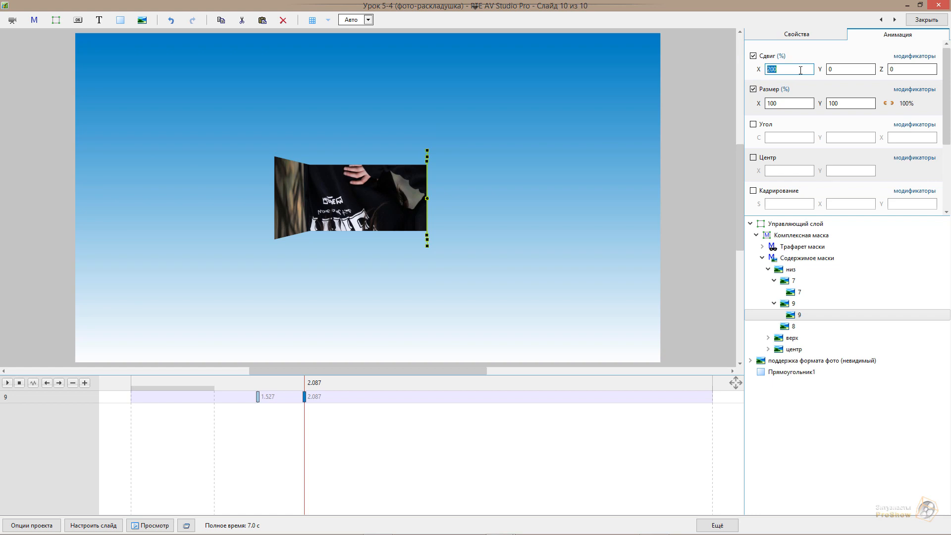
double_click(847, 69)
double_click(837, 102)
text(200)
double_click(789, 103)
text(0)
click(258, 397)
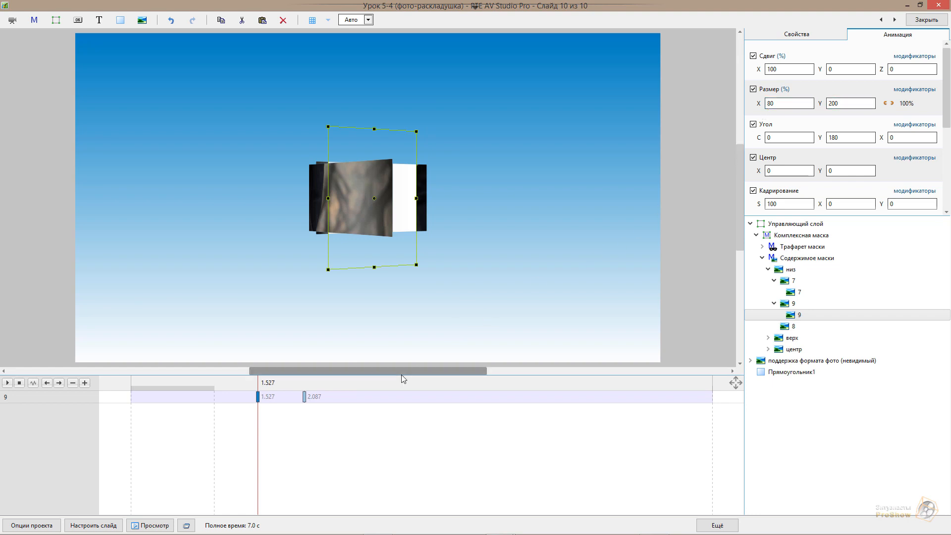
click(304, 397)
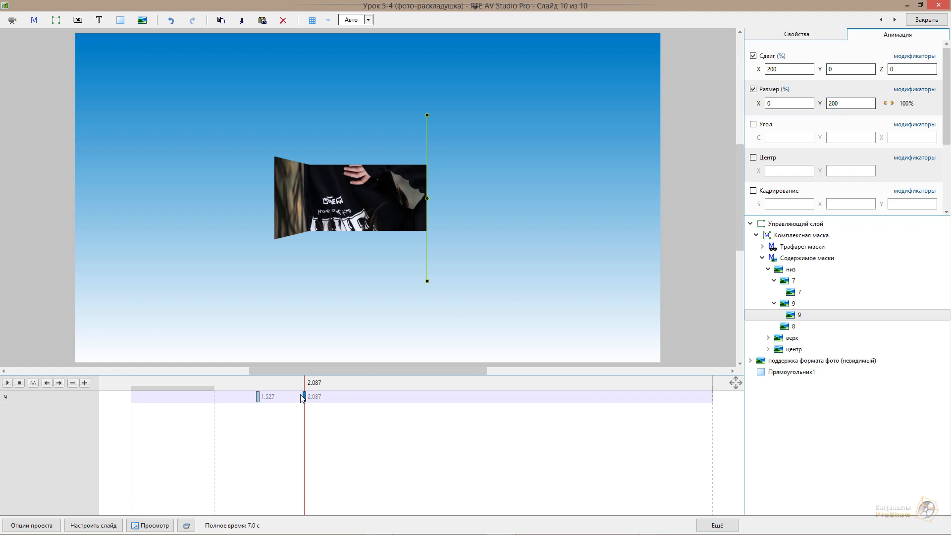
click(257, 397)
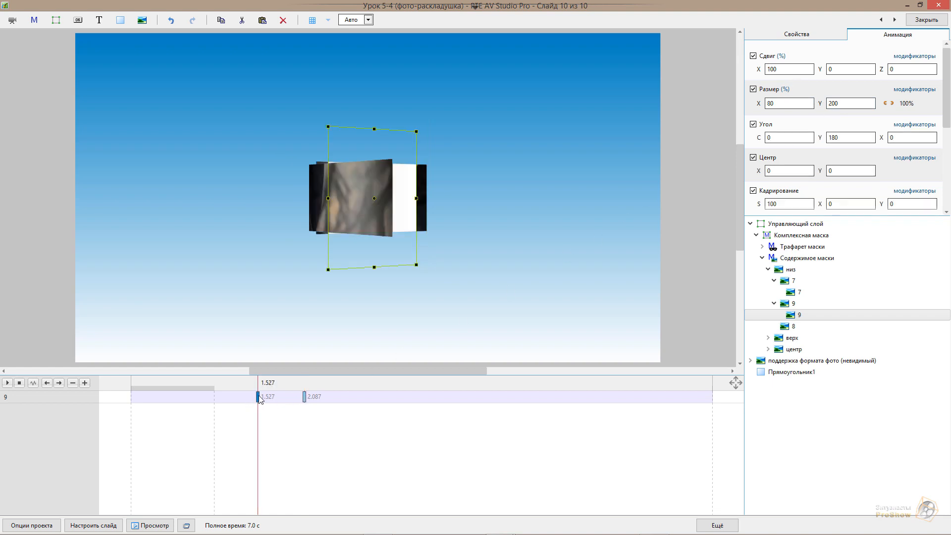
click(305, 397)
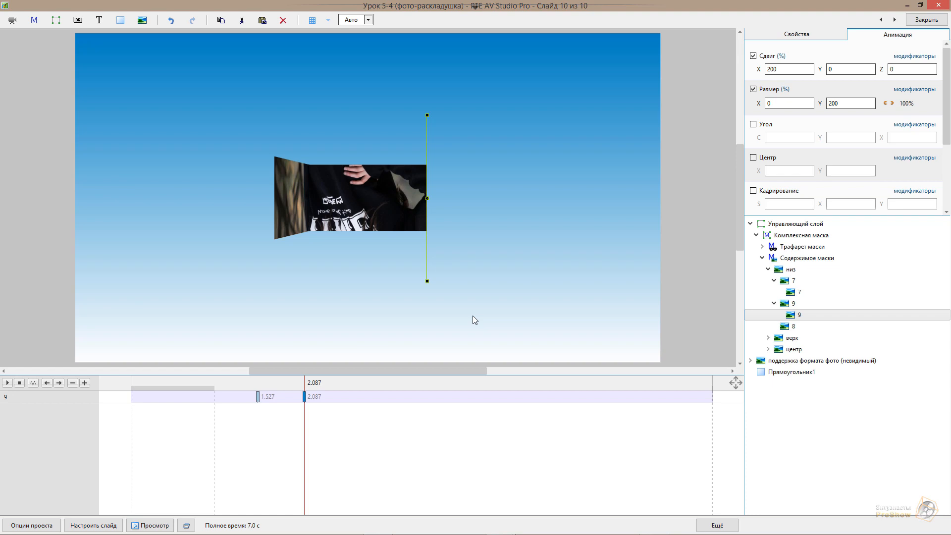
- At the nested 9 copy's 1.527 keyframe, set Непрозрачность to 0 and Размытие to 100
click(257, 396)
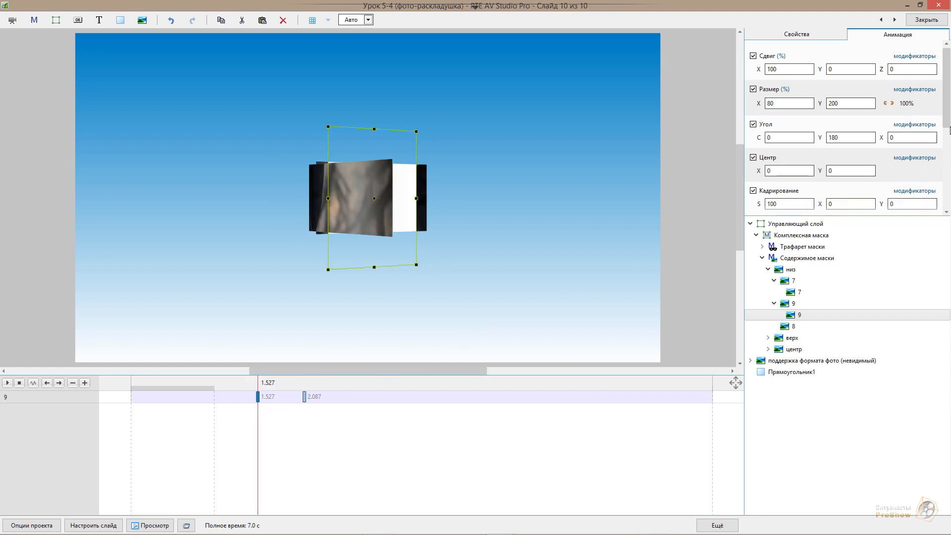
drag(950, 111, 950, 182)
double_click(794, 82)
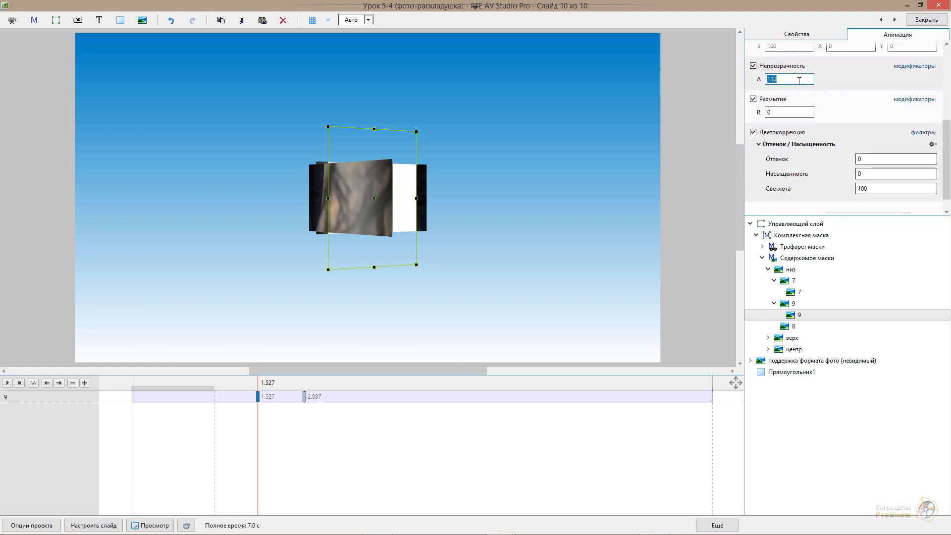
text(0)
double_click(788, 111)
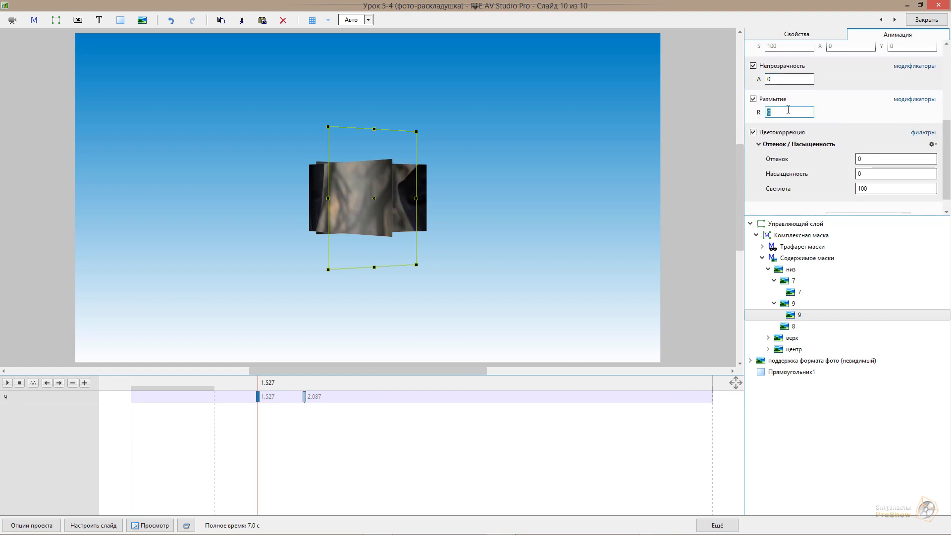
text(100)
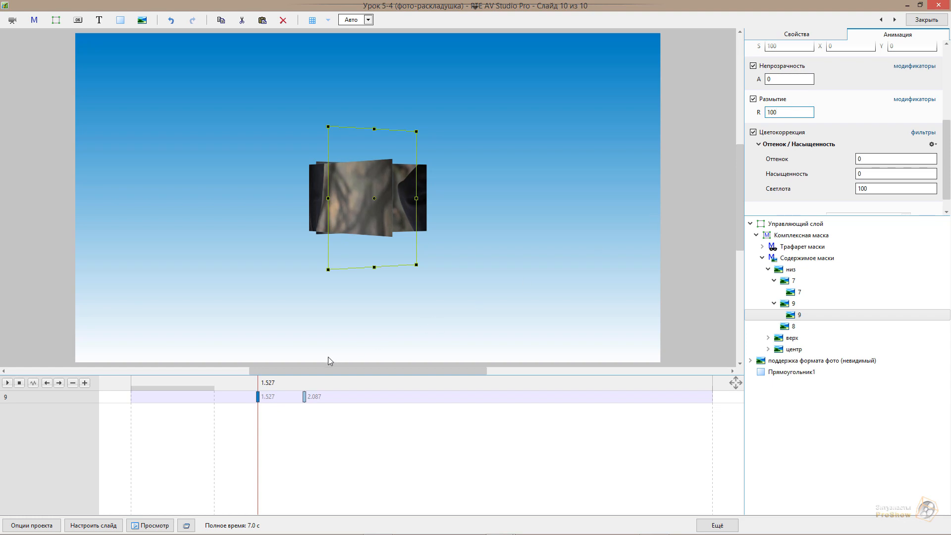
- Try enabling Непрозрачность at 60 on the nested 9 copy's 2.087 keyframe, and switch that parameter off again
click(305, 397)
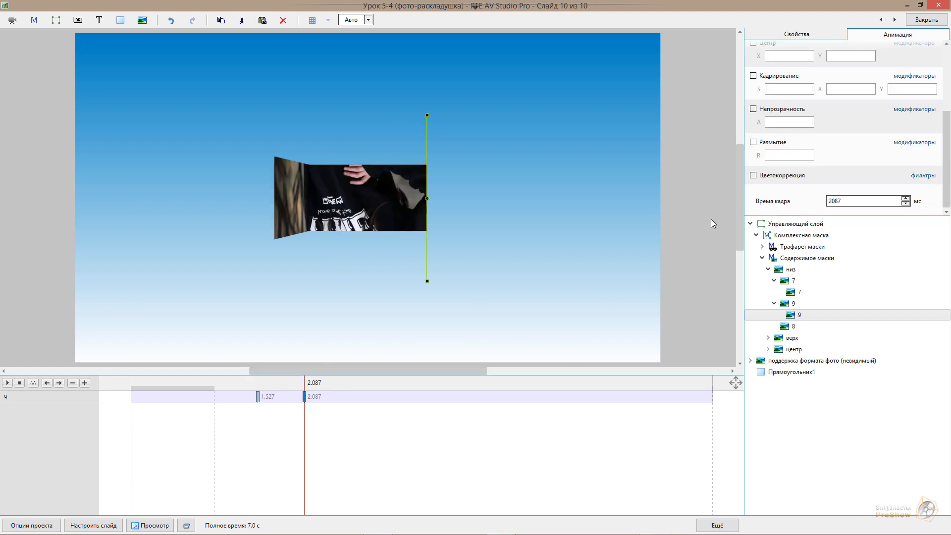
click(753, 108)
click(792, 121)
double_click(792, 121)
text(60)
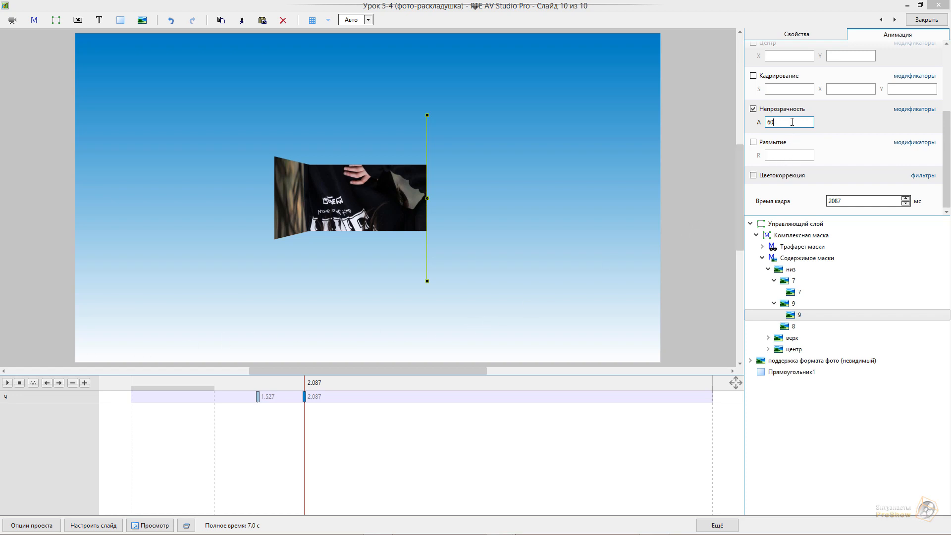
click(754, 109)
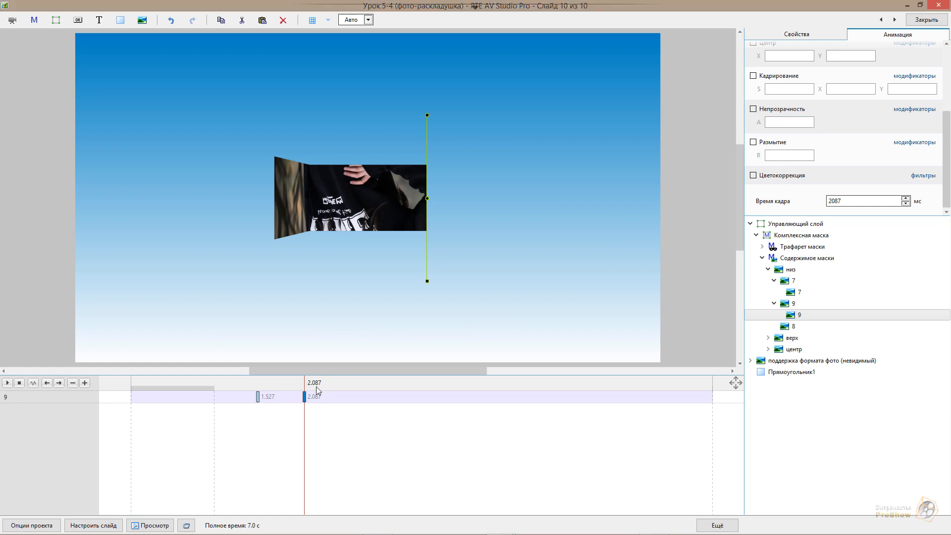
- Add a keyframe to the nested 9 copy at 1.706 and enable Непрозрачность there with a value of 60
click(274, 390)
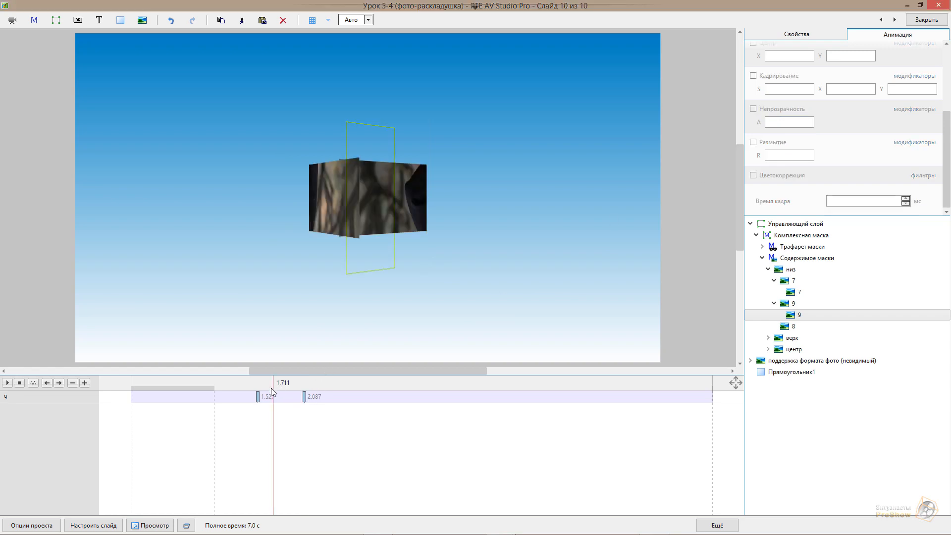
drag(273, 385, 273, 394)
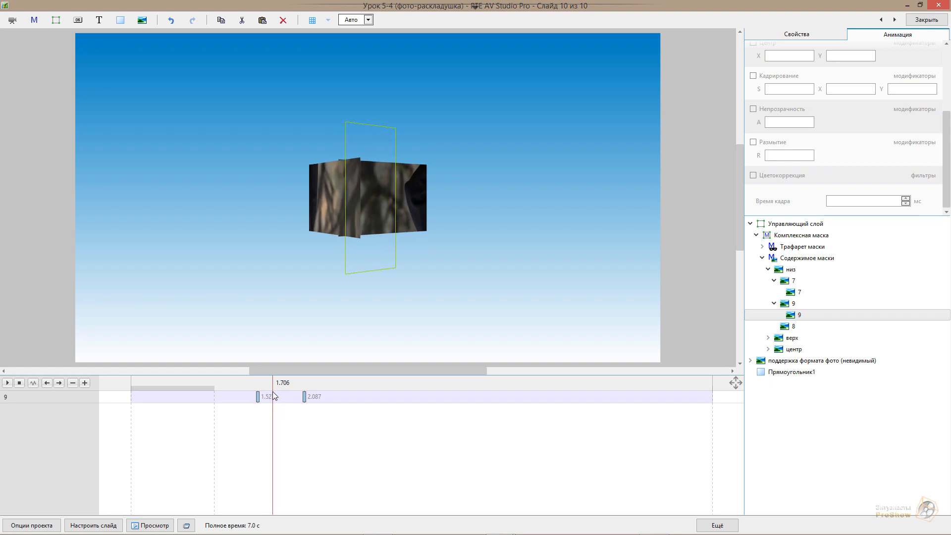
click(84, 383)
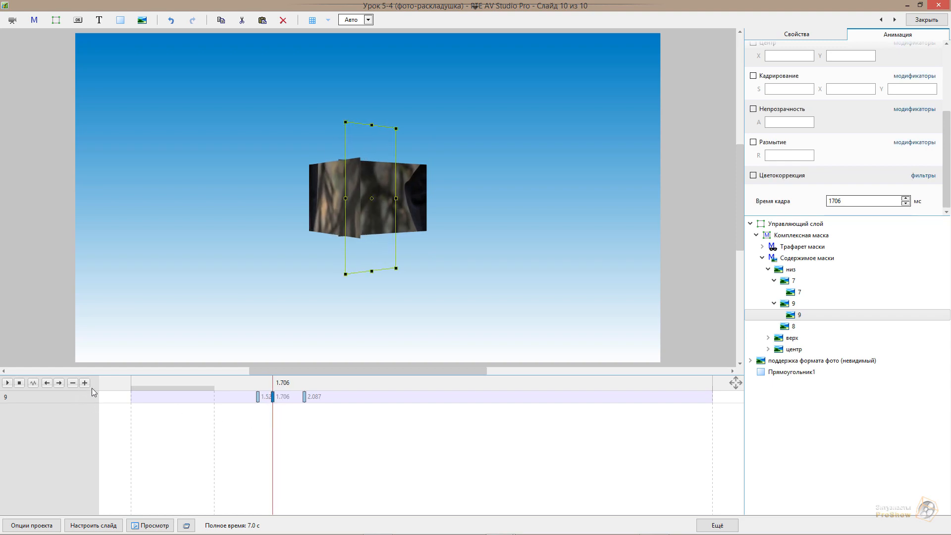
click(754, 109)
double_click(806, 123)
text(60)
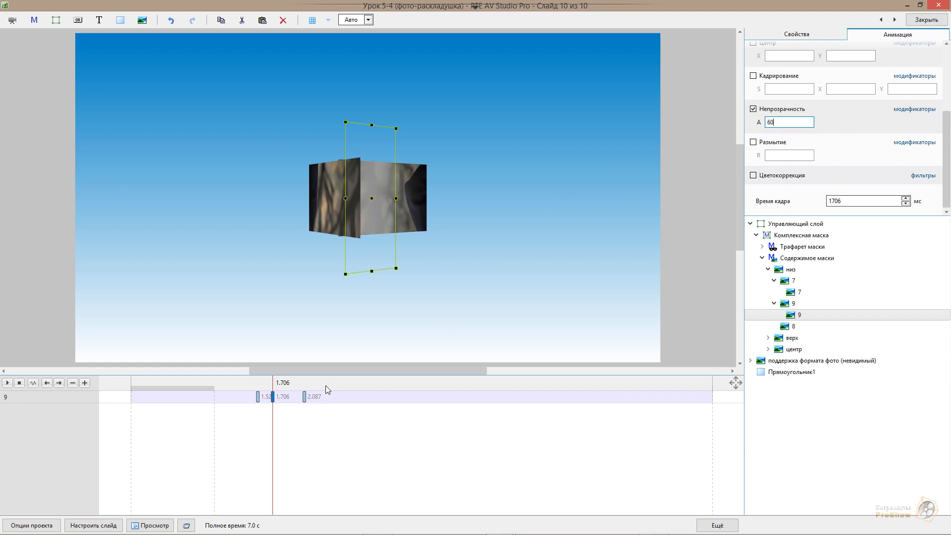
- Compare the nested 9 copy's three keyframes and scrub the unfolding through to about 3.423
click(305, 396)
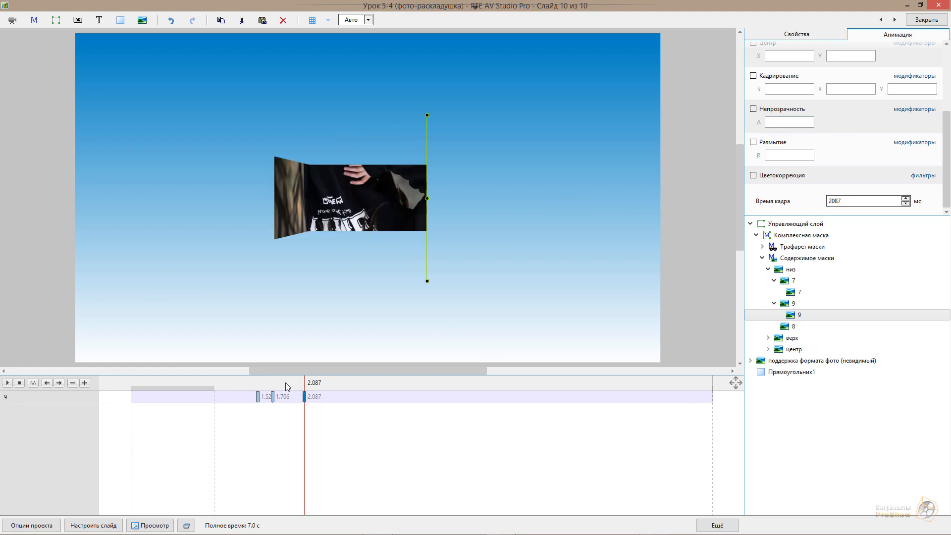
click(258, 396)
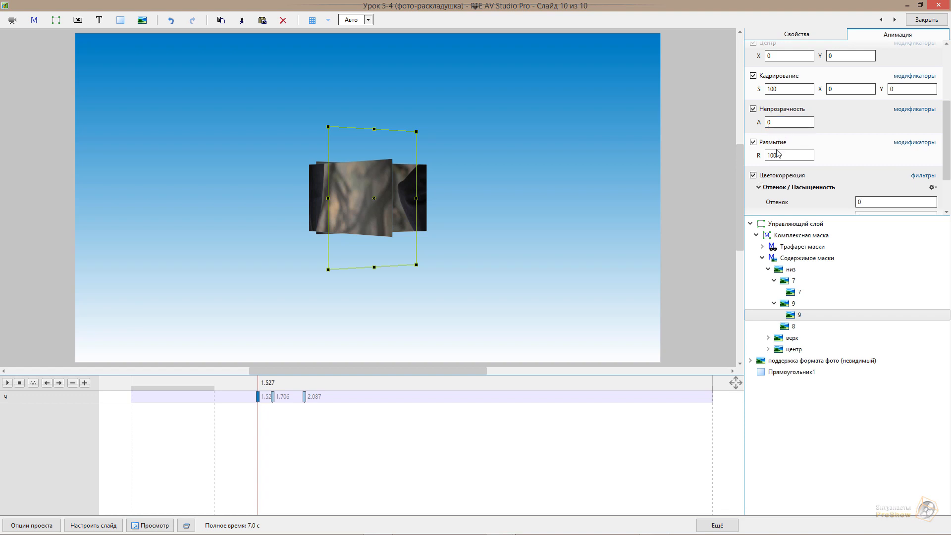
click(273, 396)
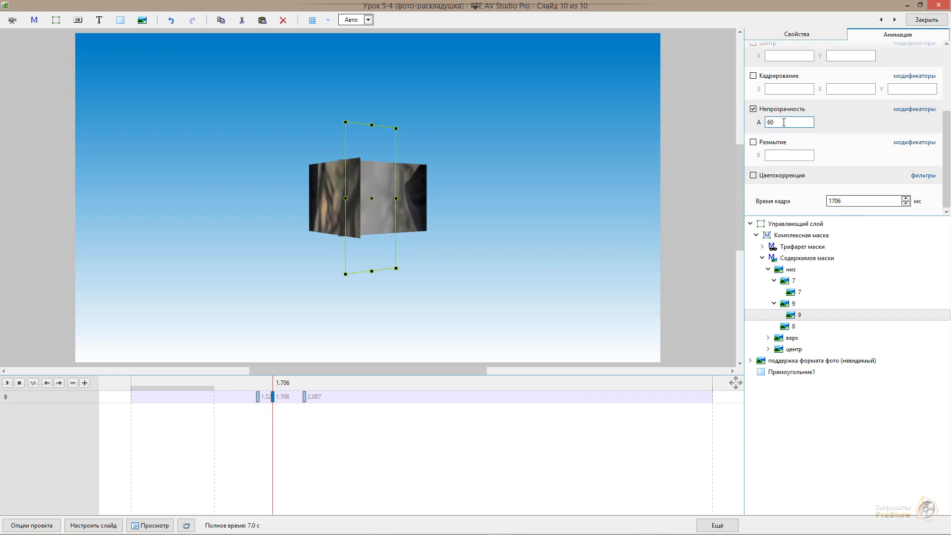
click(304, 396)
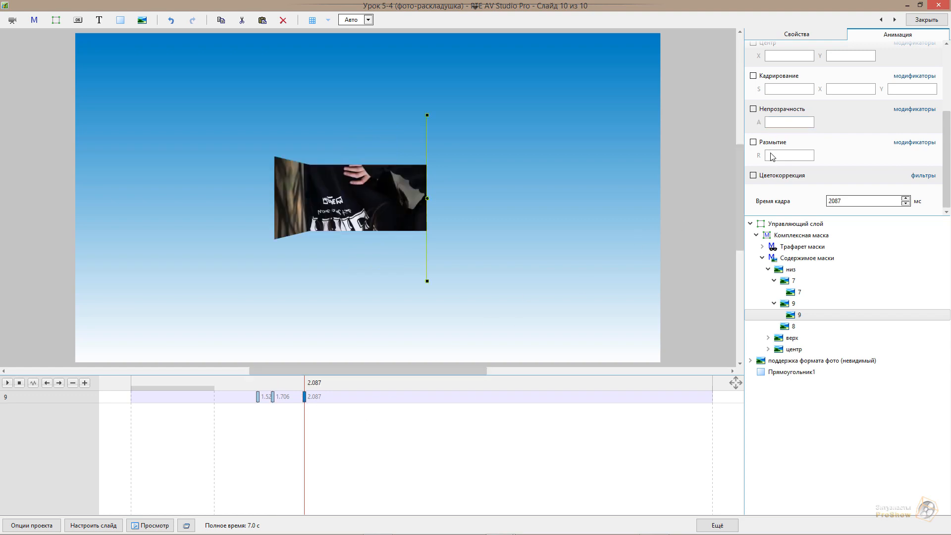
drag(949, 146, 948, 70)
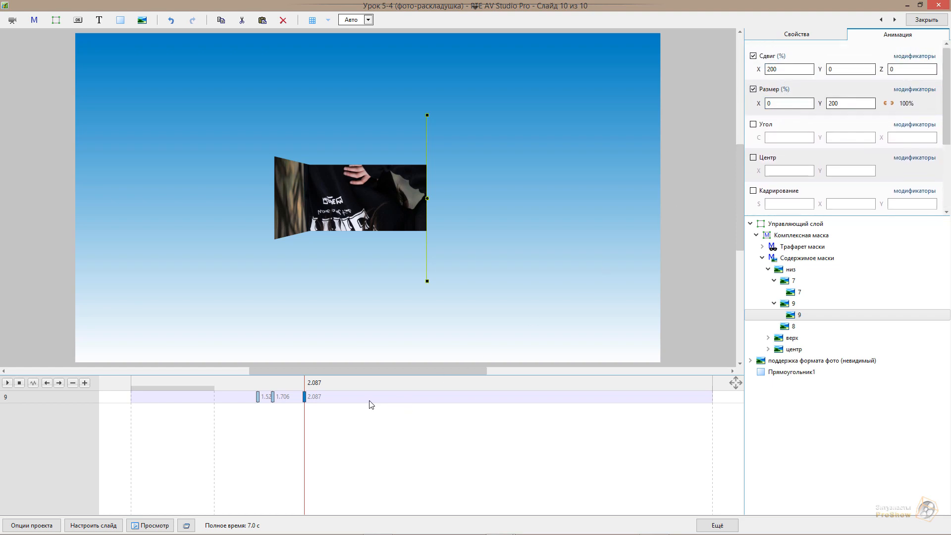
drag(232, 388, 415, 394)
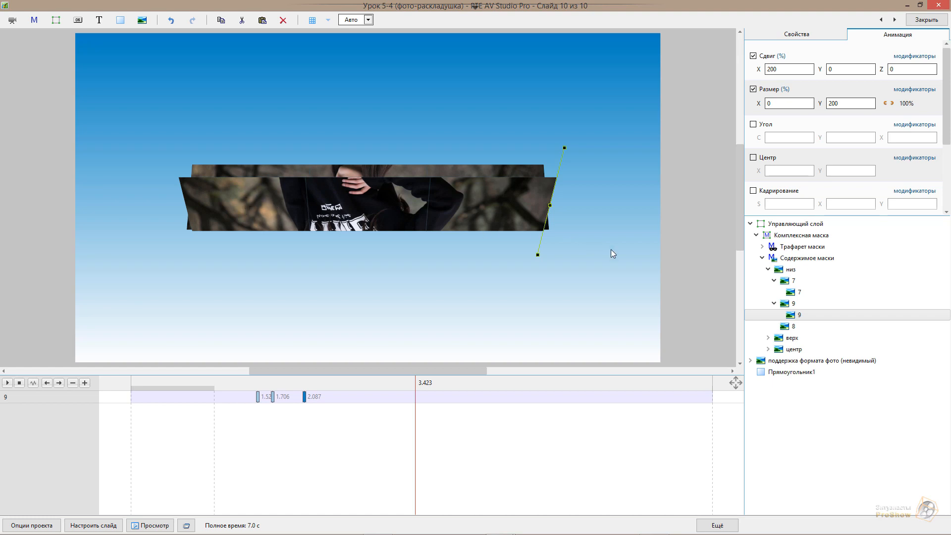
- Add a keyframe to the nested 7 copy at 3.232 and enable Непрозрачность there with a value of 60
click(796, 292)
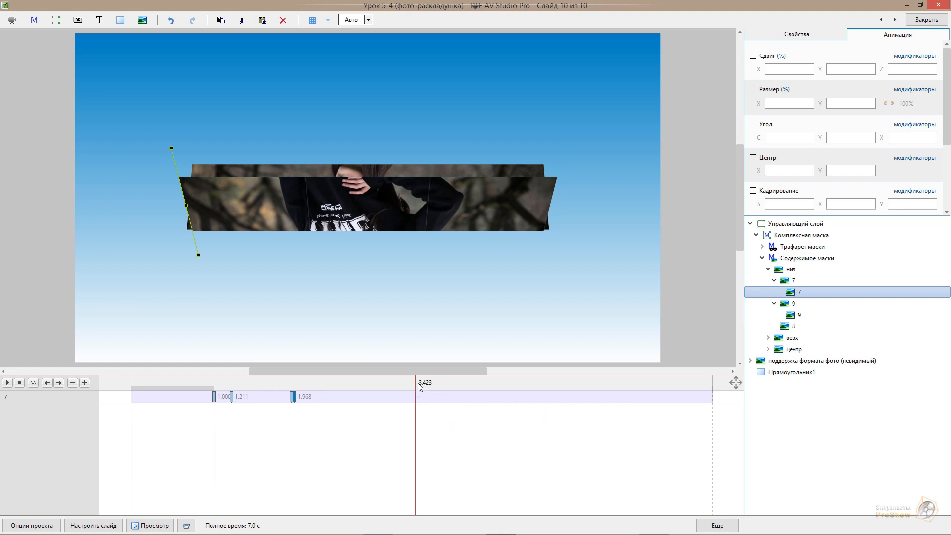
drag(418, 386, 392, 396)
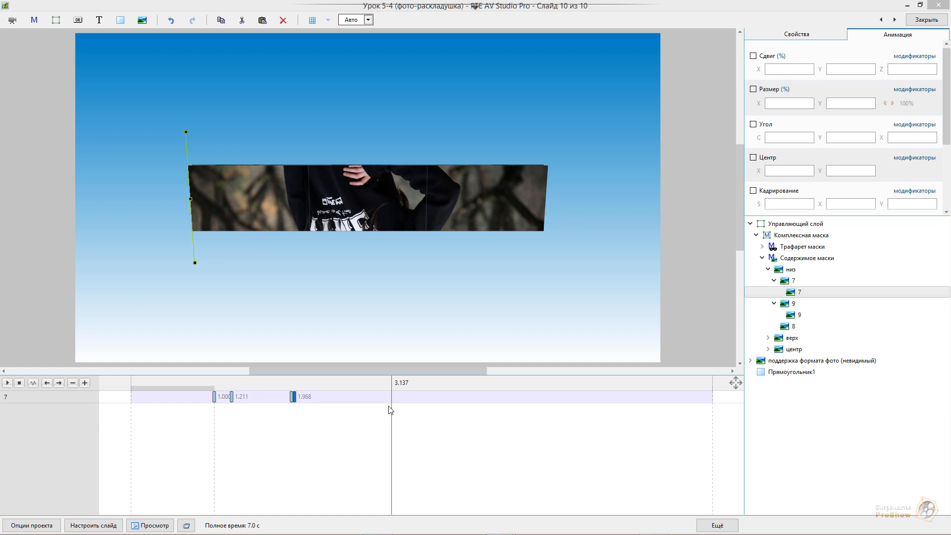
drag(391, 386, 400, 381)
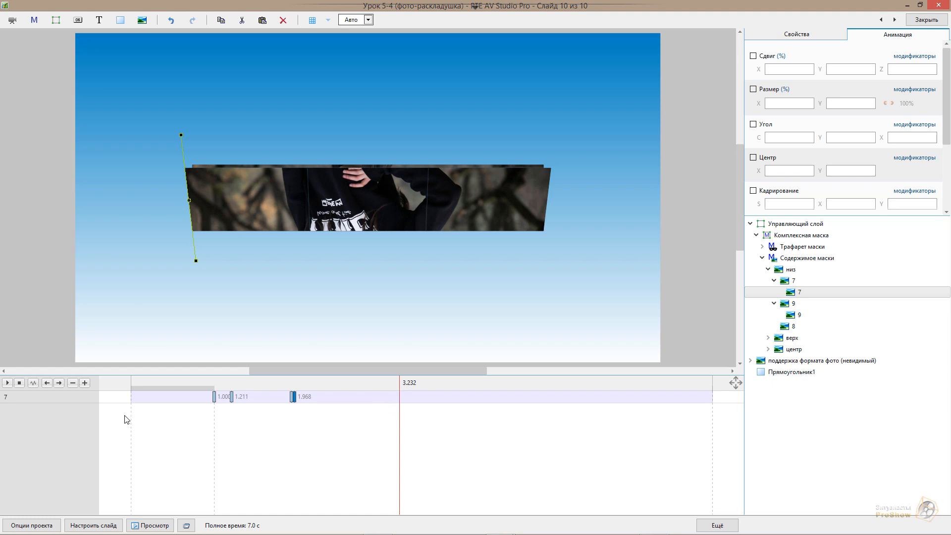
click(85, 383)
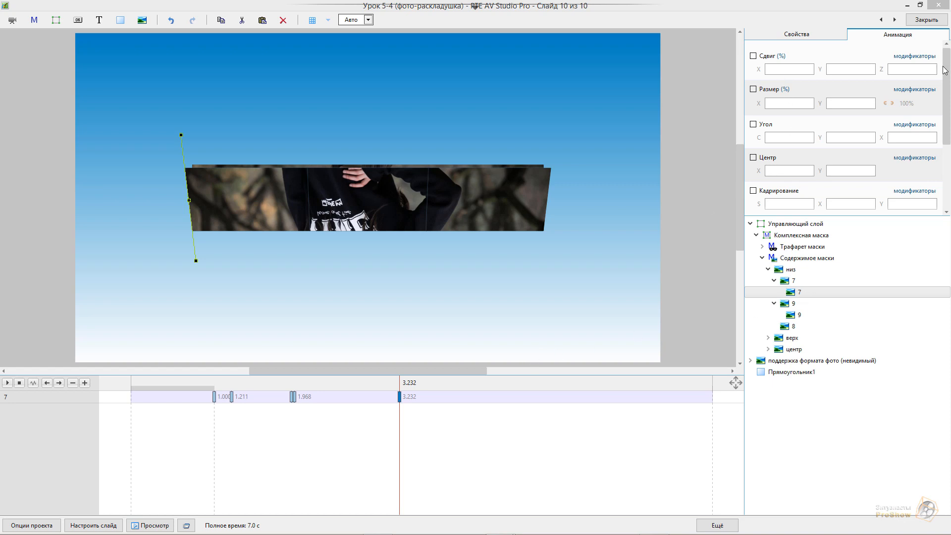
drag(945, 70, 950, 131)
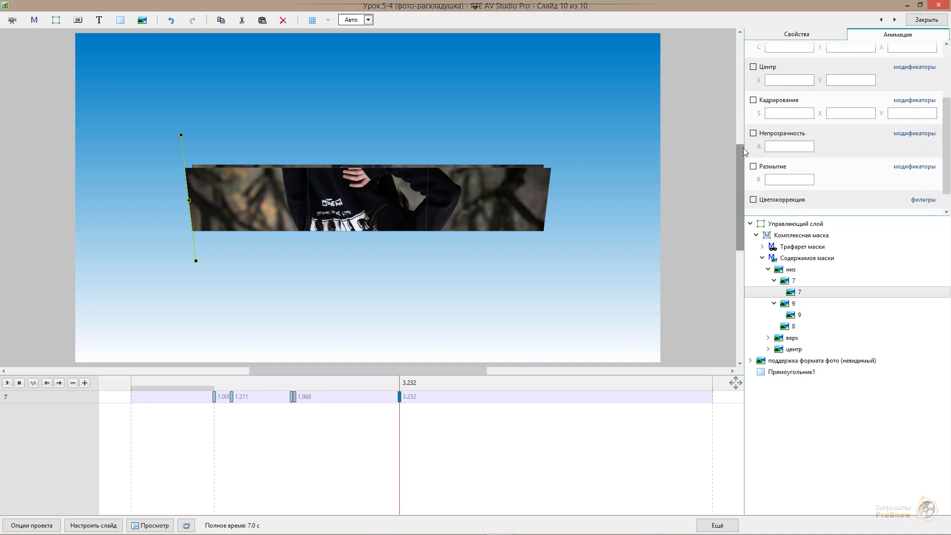
click(753, 134)
double_click(790, 145)
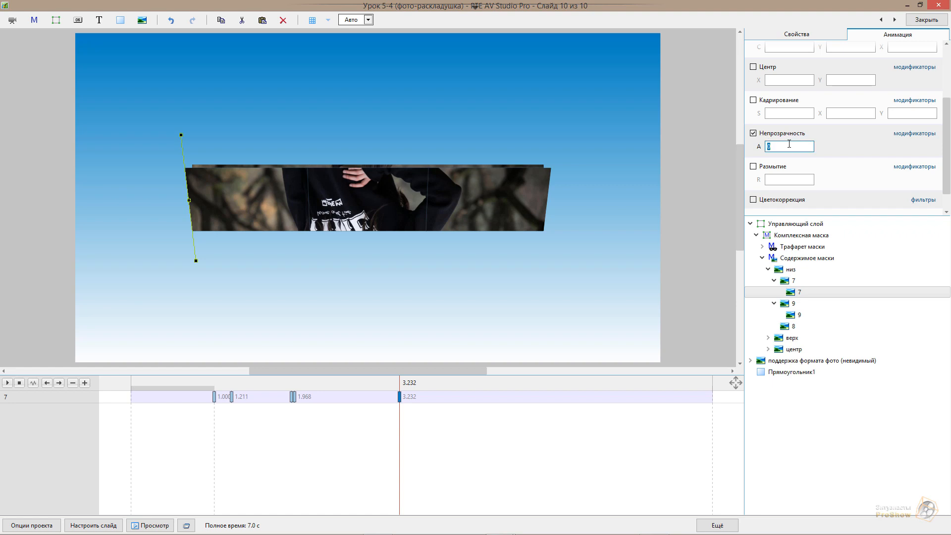
text(60)
- Check the nested 7 copy's 1.968 keyframe and add one at 3.000 with Непрозрачность enabled at 0
click(294, 399)
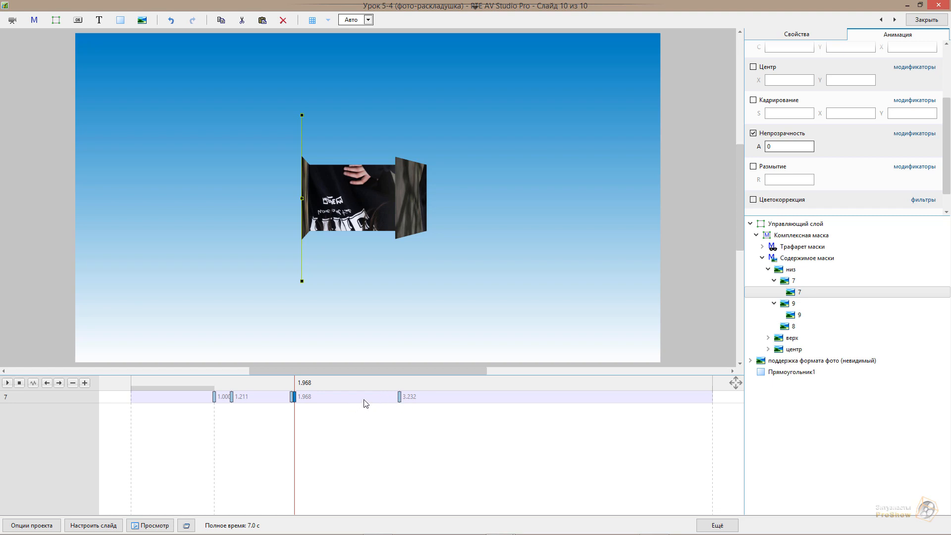
drag(380, 389, 380, 393)
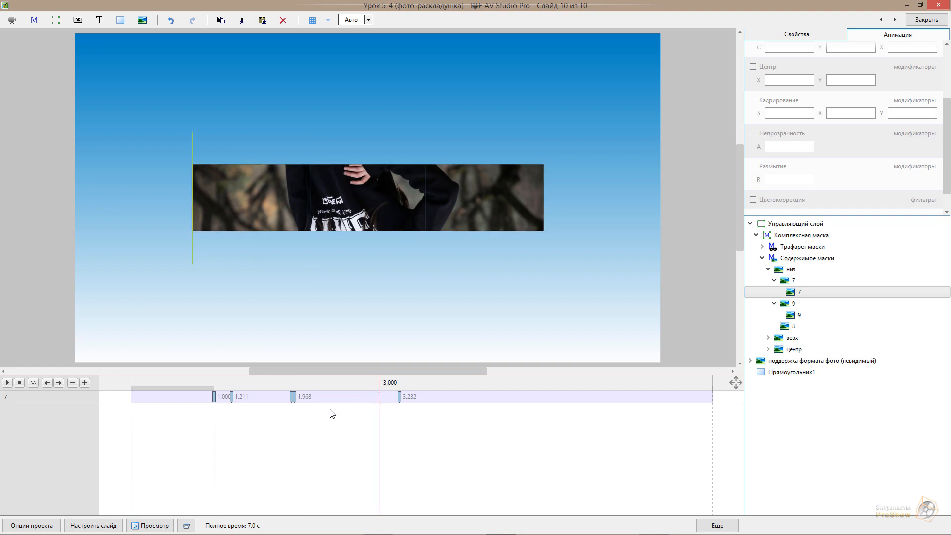
click(85, 383)
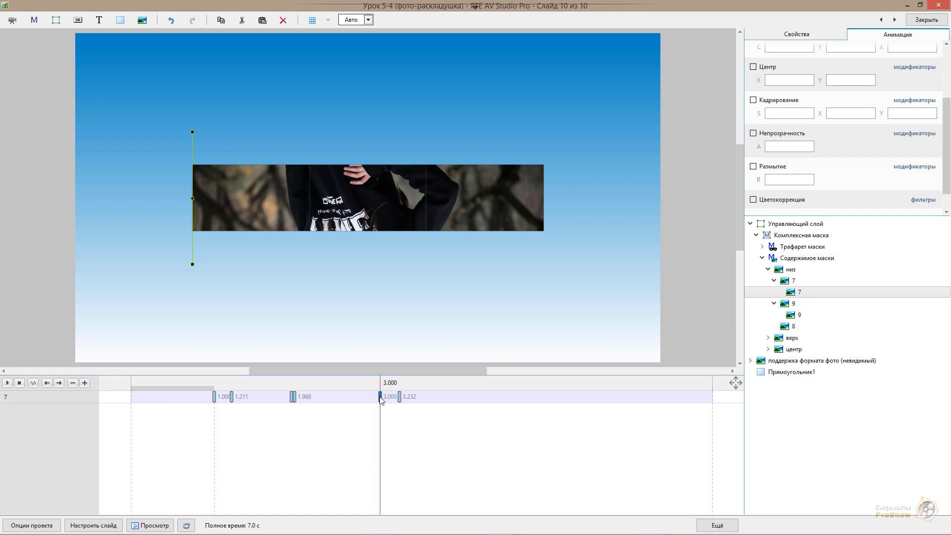
click(754, 133)
double_click(793, 147)
text(0)
- Scrub the bottom strip's folding and review the nested 7 copy's parameters at its 1.968, 3.000 and 3.232 keyframes
click(379, 383)
click(383, 383)
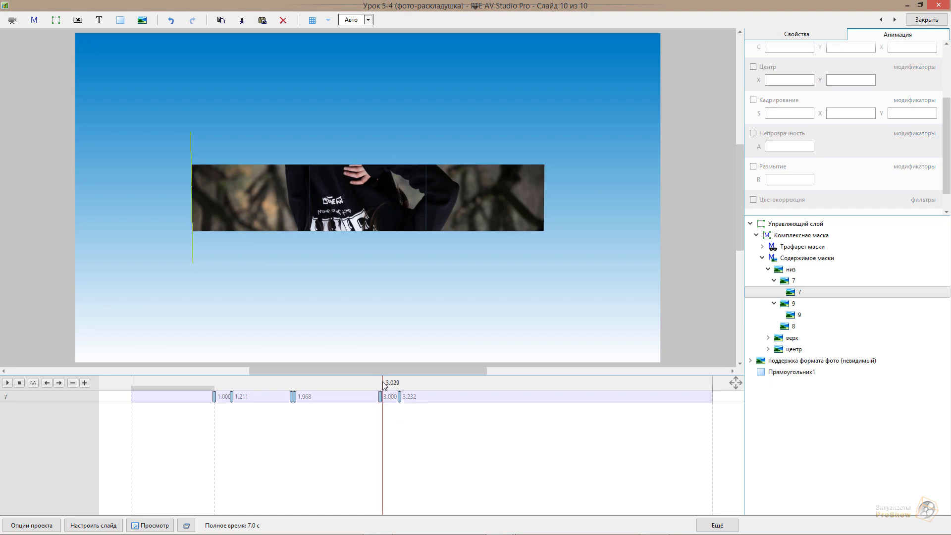
mouse_move(385, 384)
mouse_down()
mouse_move(416, 384)
mouse_move(401, 384)
mouse_up()
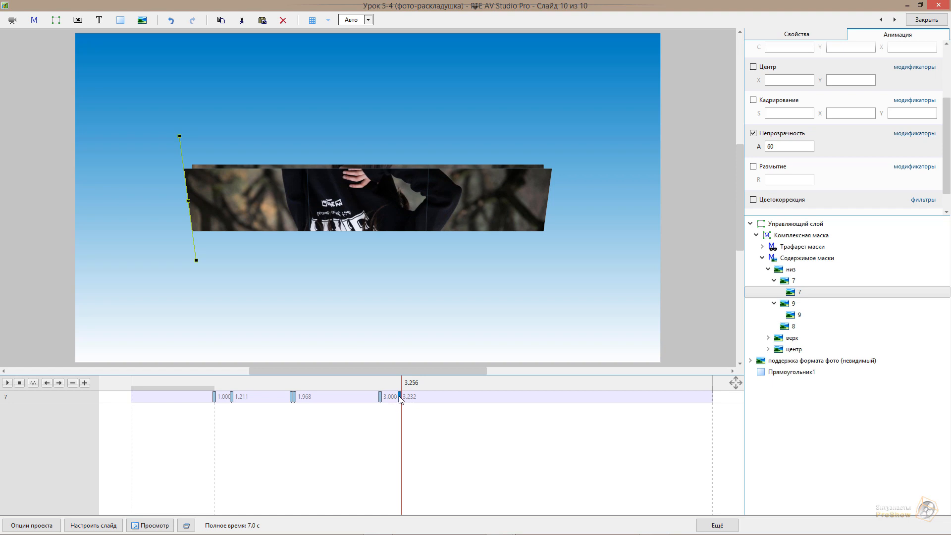
click(400, 396)
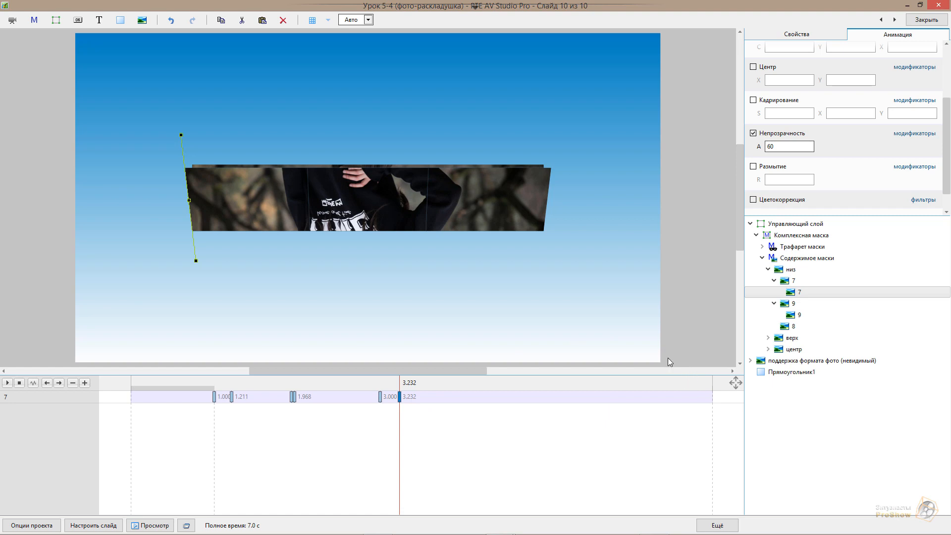
click(381, 397)
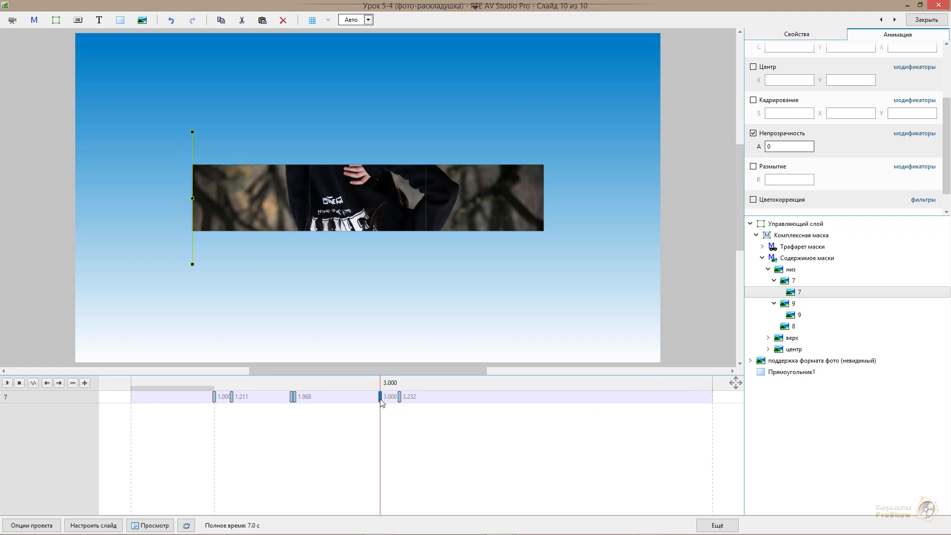
click(293, 397)
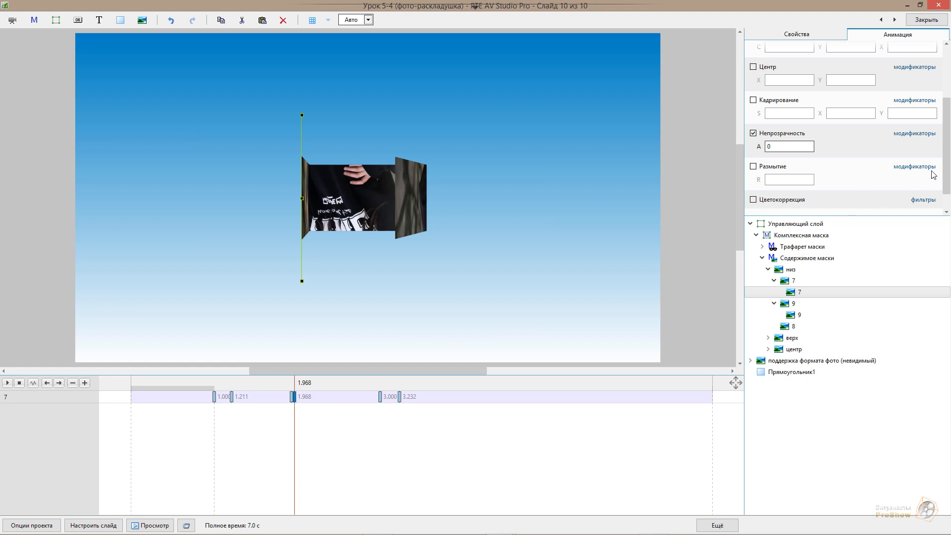
drag(943, 162, 949, 98)
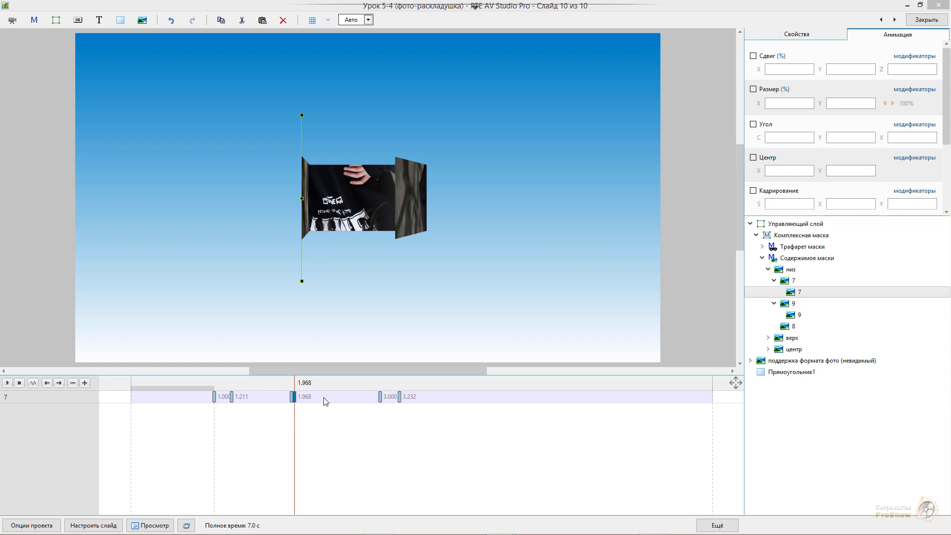
drag(292, 388, 358, 389)
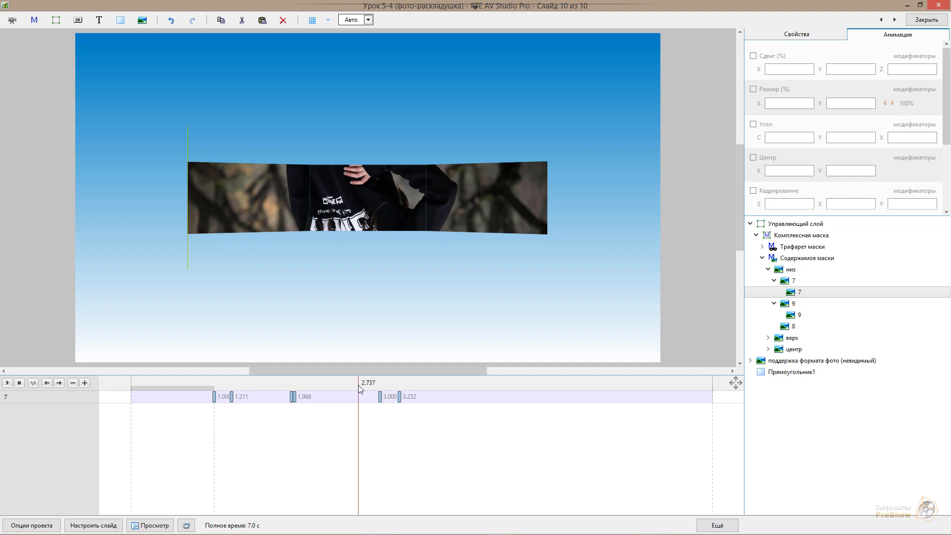
click(381, 400)
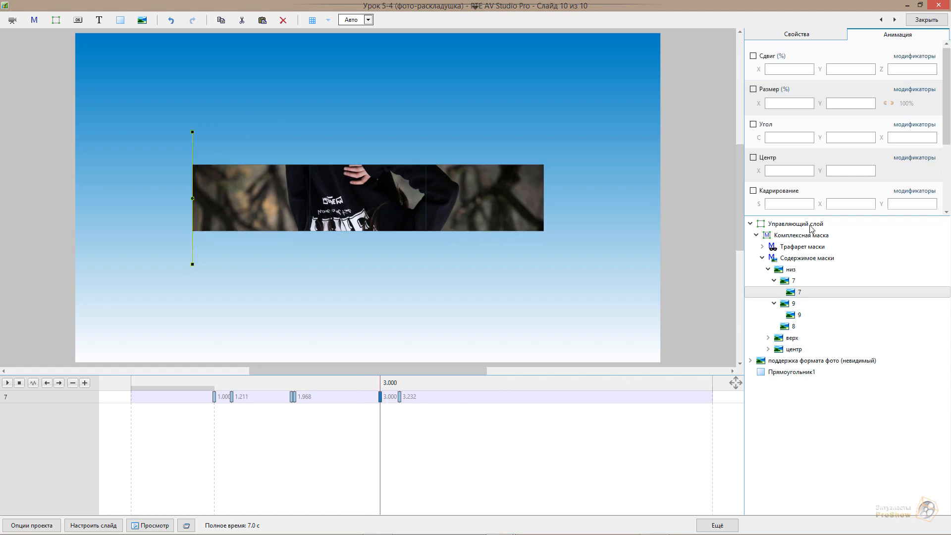
drag(947, 130, 947, 187)
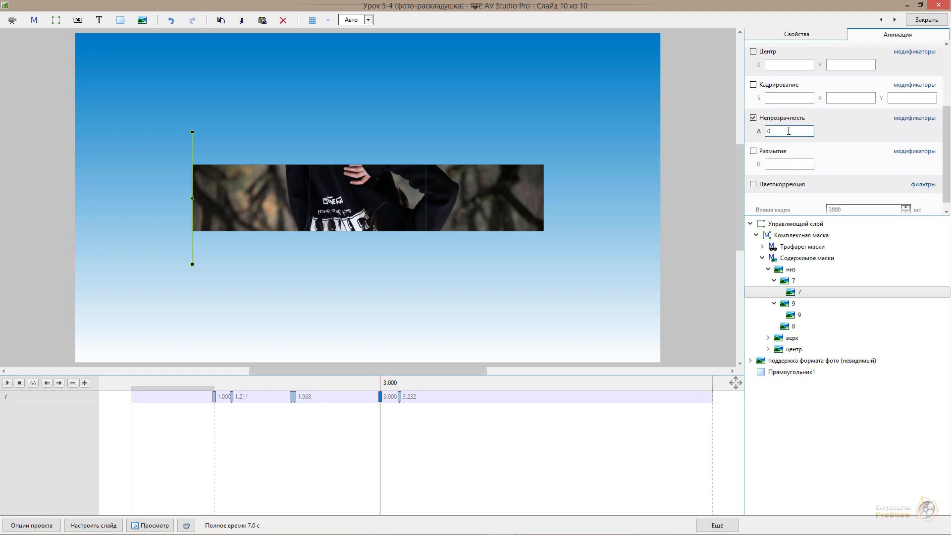
- Enable Сдвиг and Размер at the nested 7 copy's 3.000 keyframe and set Размер X to 320
click(293, 397)
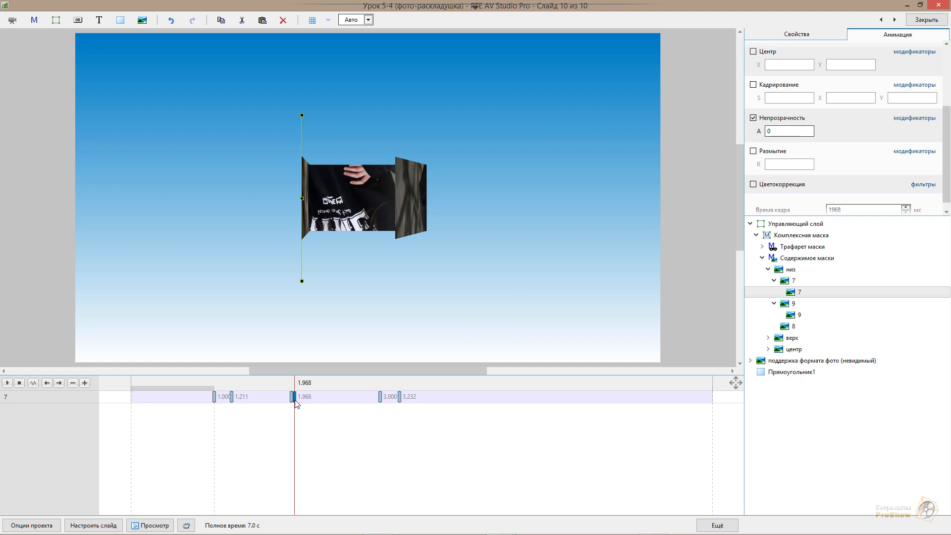
click(380, 397)
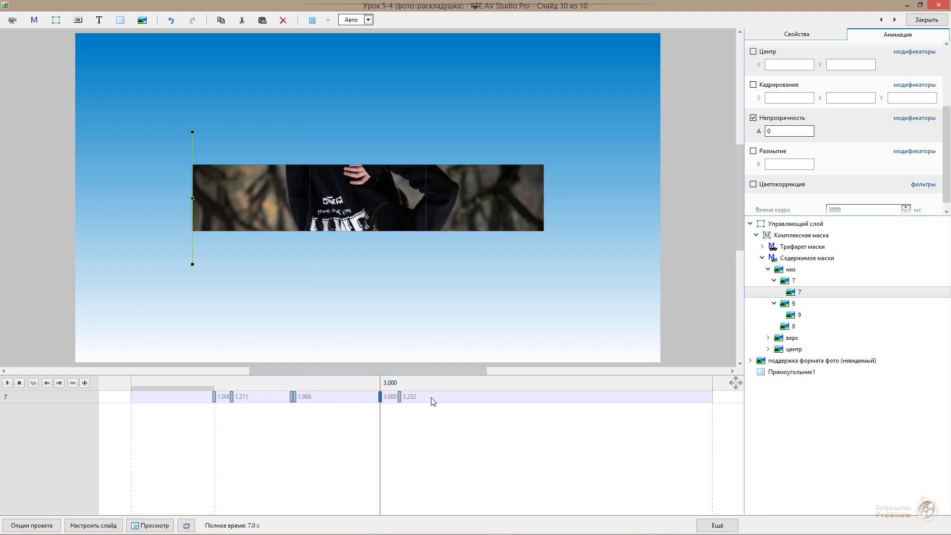
drag(949, 133, 949, 56)
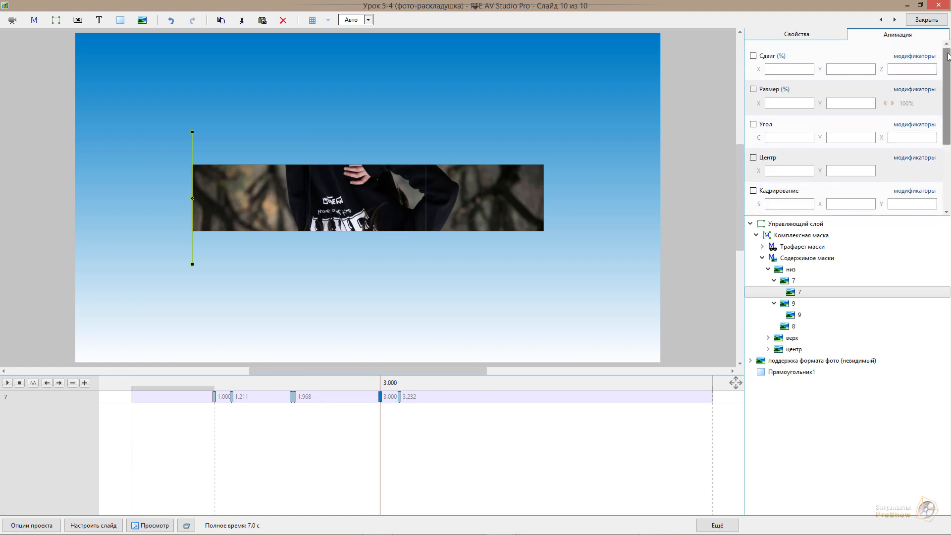
click(754, 56)
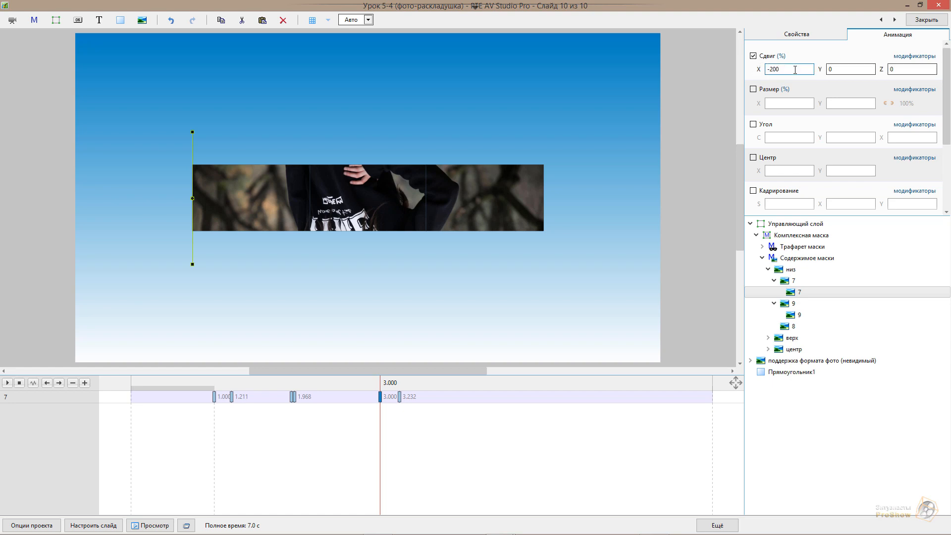
double_click(778, 69)
click(772, 69)
click(753, 89)
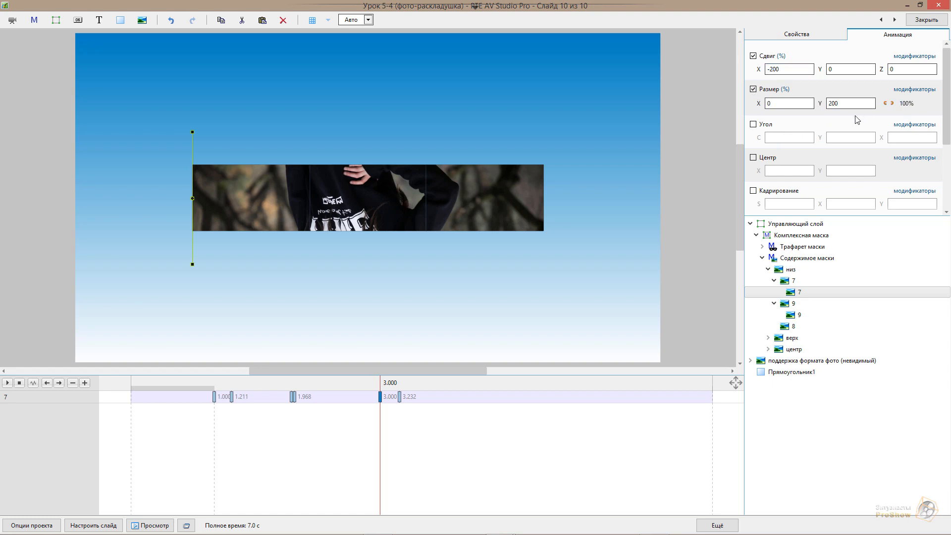
double_click(778, 105)
text(320)
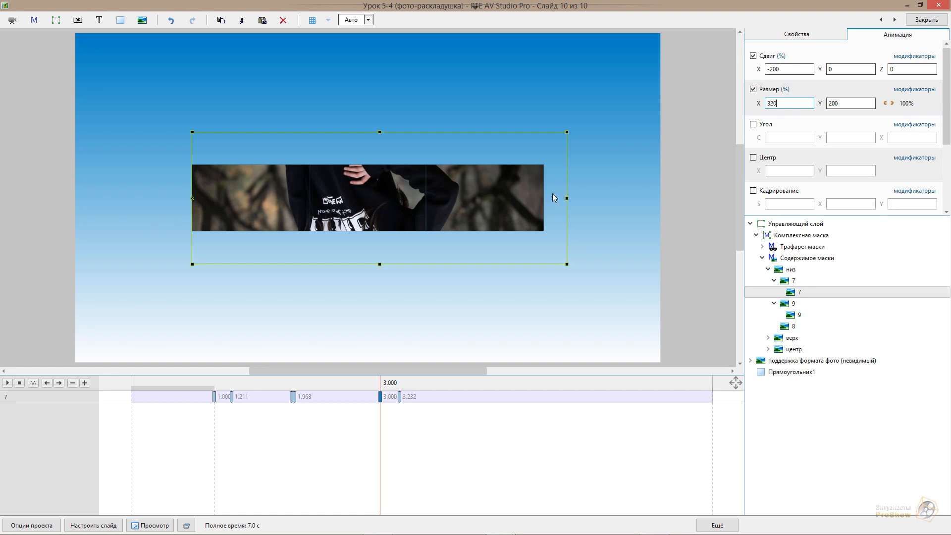
- Set Сдвиг X to -220 and Размер Y to 80 at the nested 7 copy's 3.000 keyframe
double_click(774, 70)
click(774, 70)
drag(773, 69, 776, 68)
text(2)
key(Return)
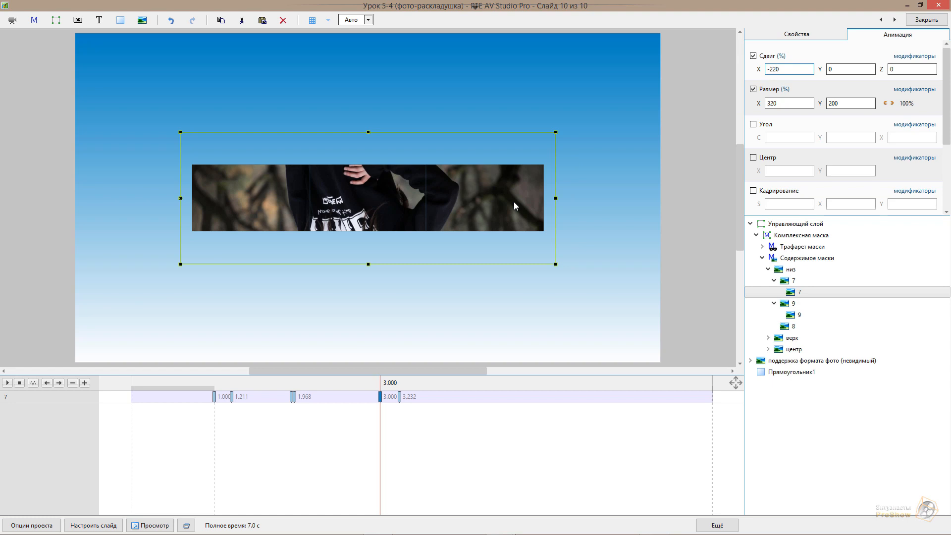
double_click(851, 104)
text(8)
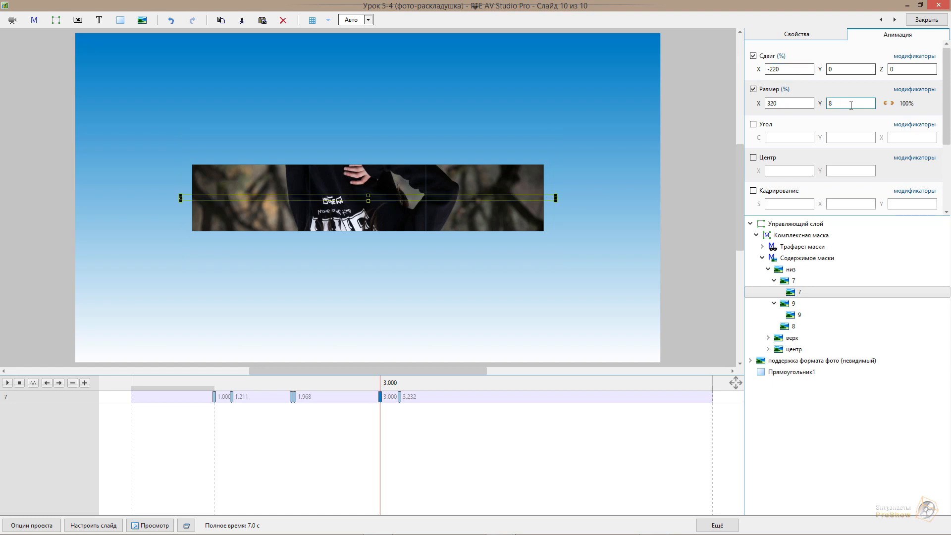
text(0)
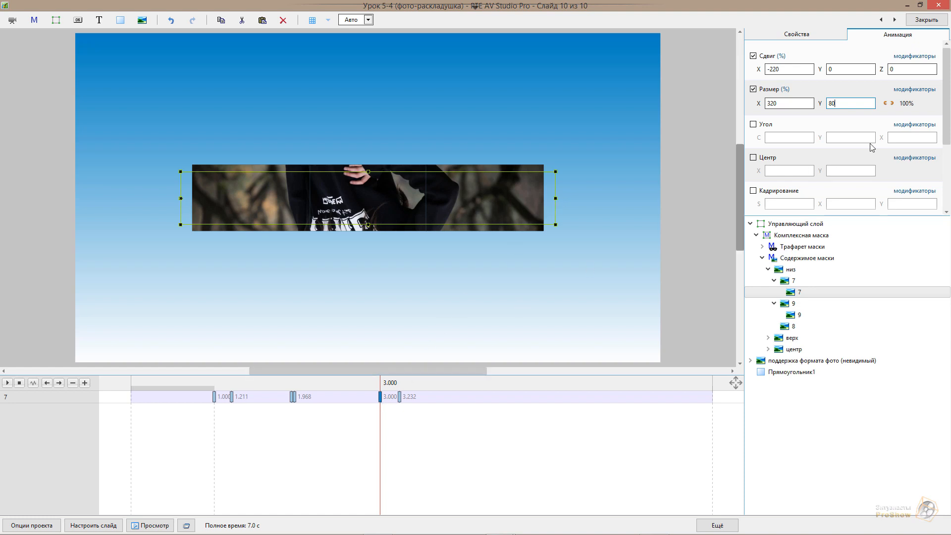
- Enable Лицевая сторона for the nested 7 copy and review its folding around the 1.968 and 3.232 keyframes
drag(946, 107, 946, 169)
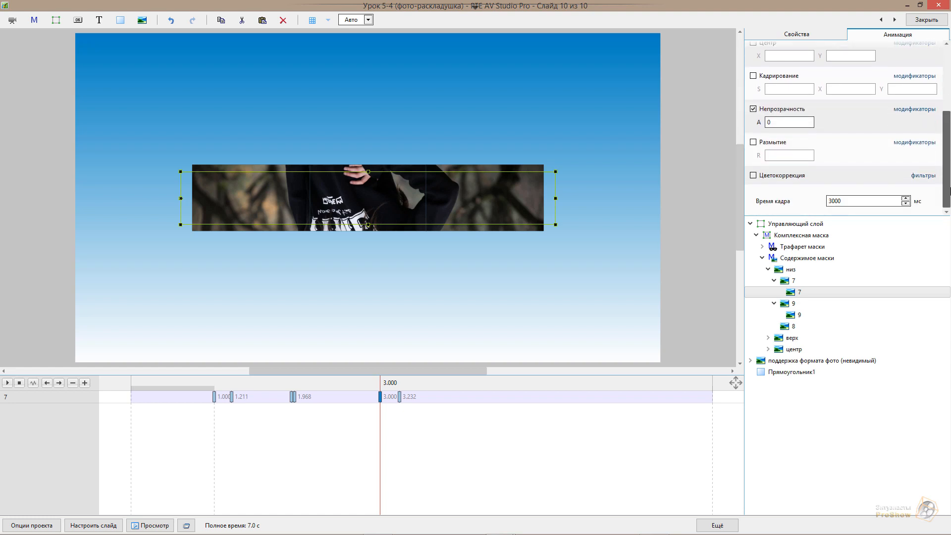
click(399, 397)
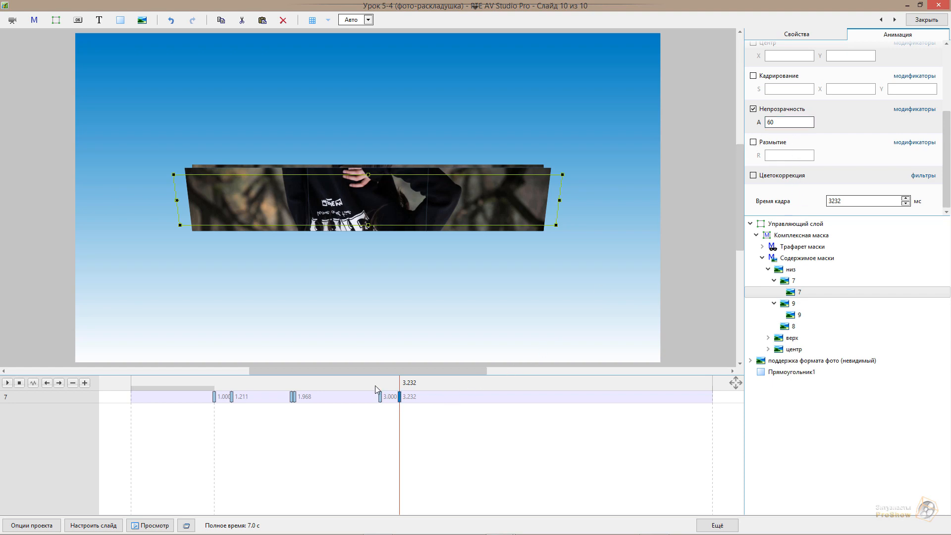
drag(376, 385, 424, 388)
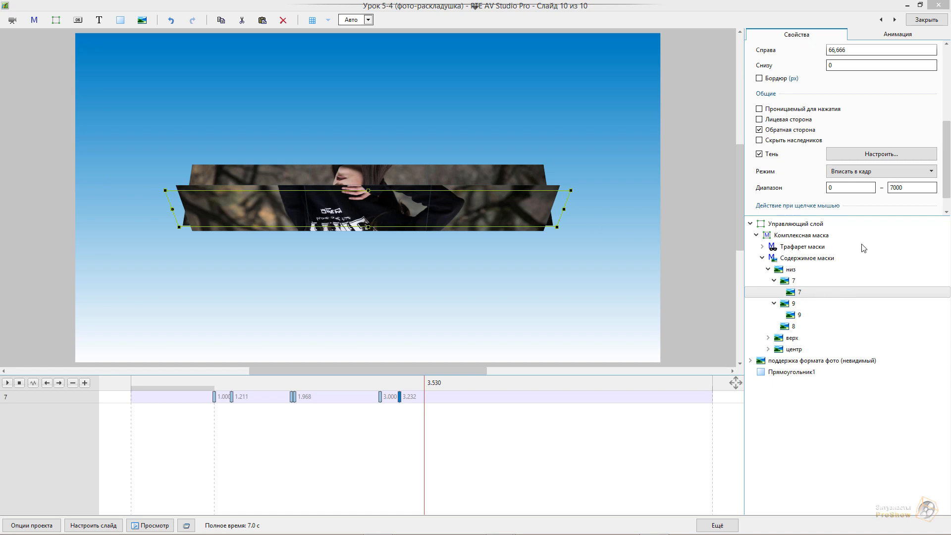
click(760, 119)
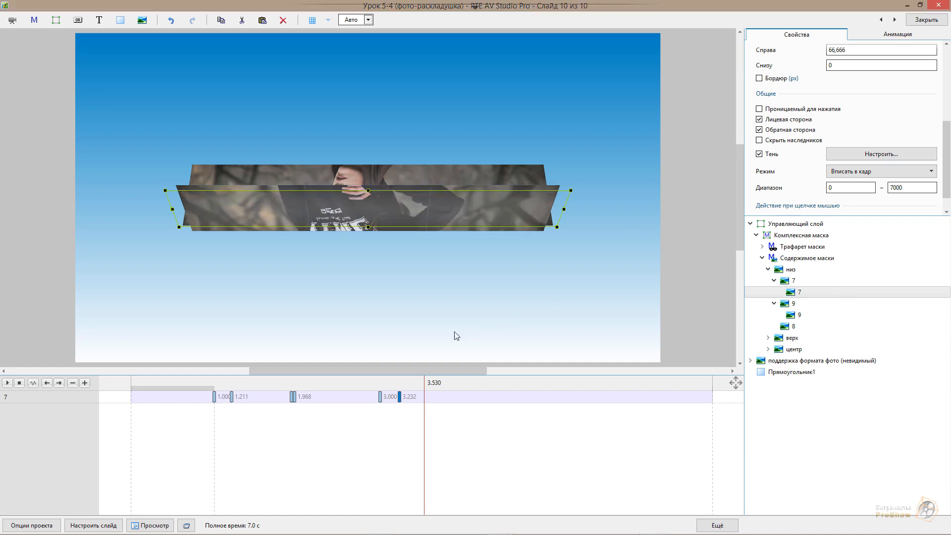
click(292, 397)
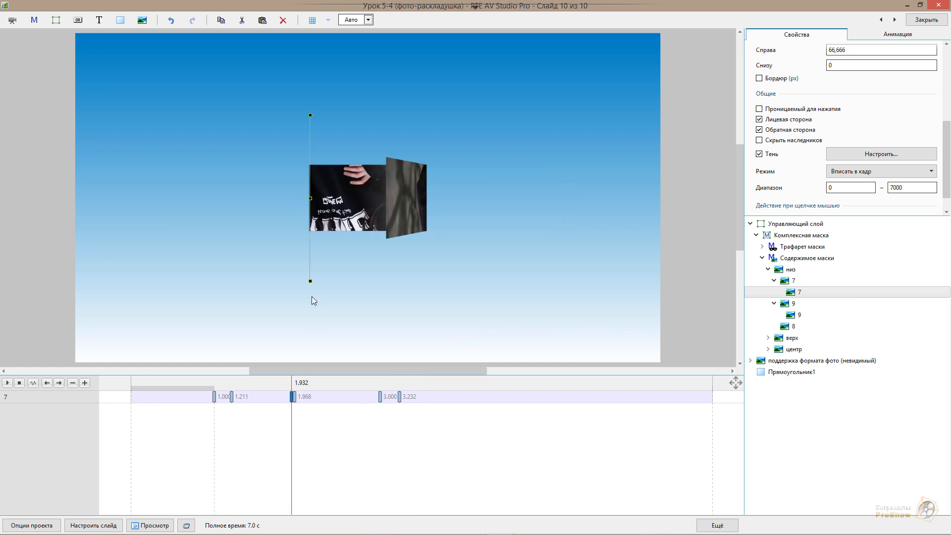
click(295, 399)
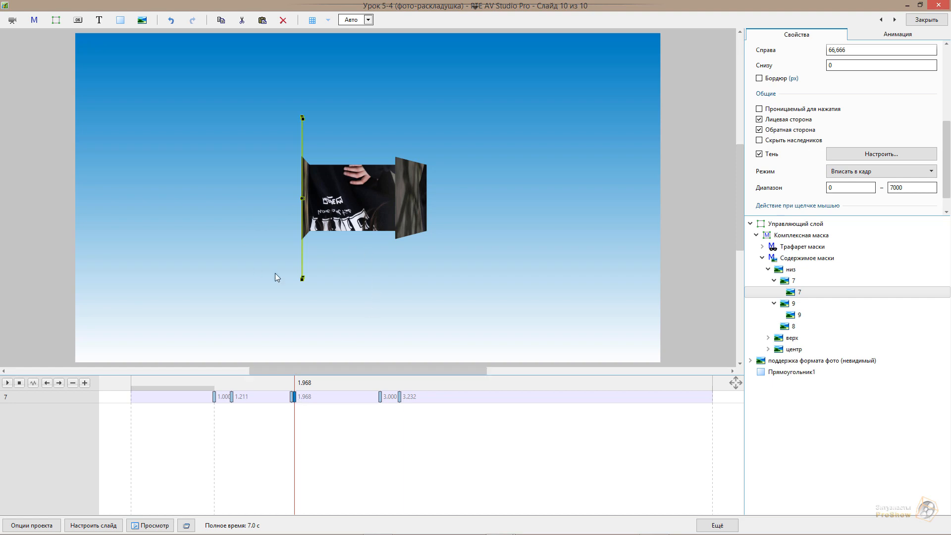
drag(266, 382, 401, 385)
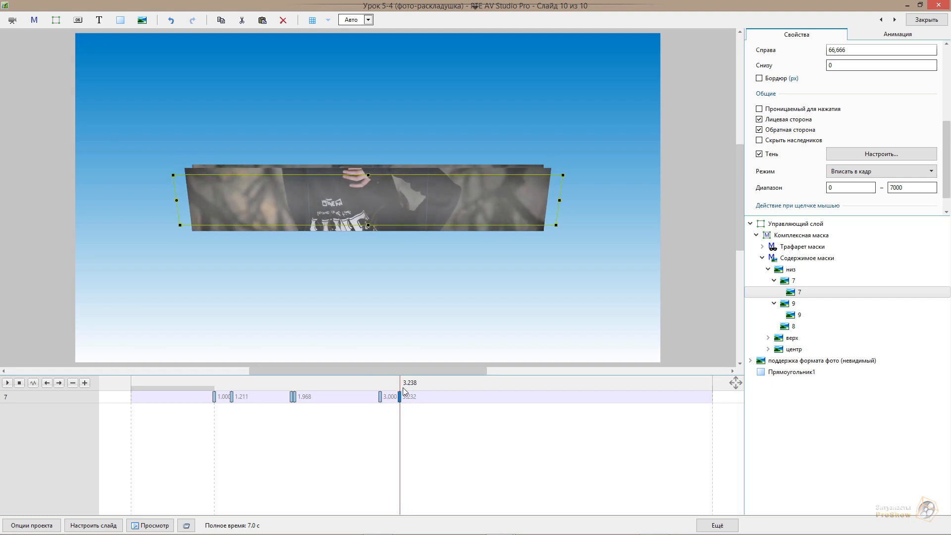
- Add a keyframe to the nested 7 copy at 3.966 and enable Сдвиг there with Y set to 100
drag(402, 387, 461, 387)
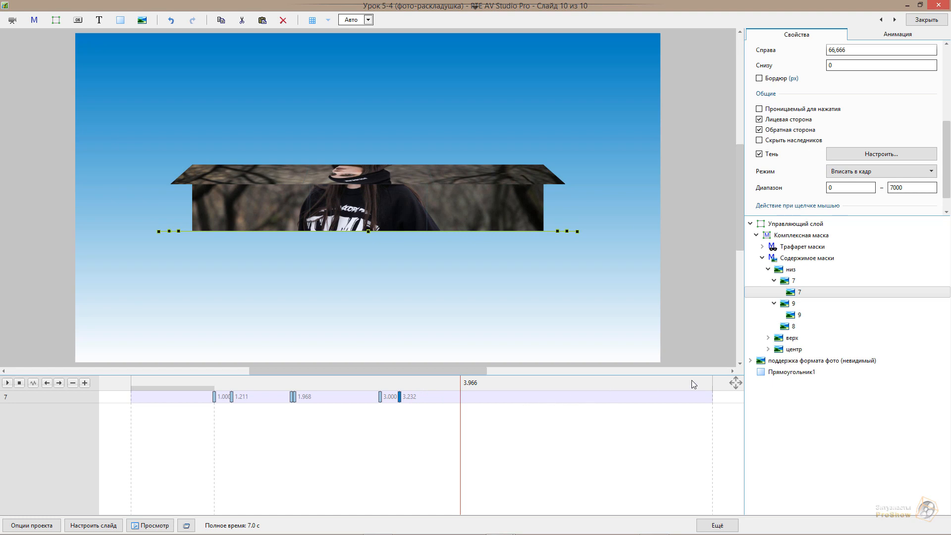
click(85, 383)
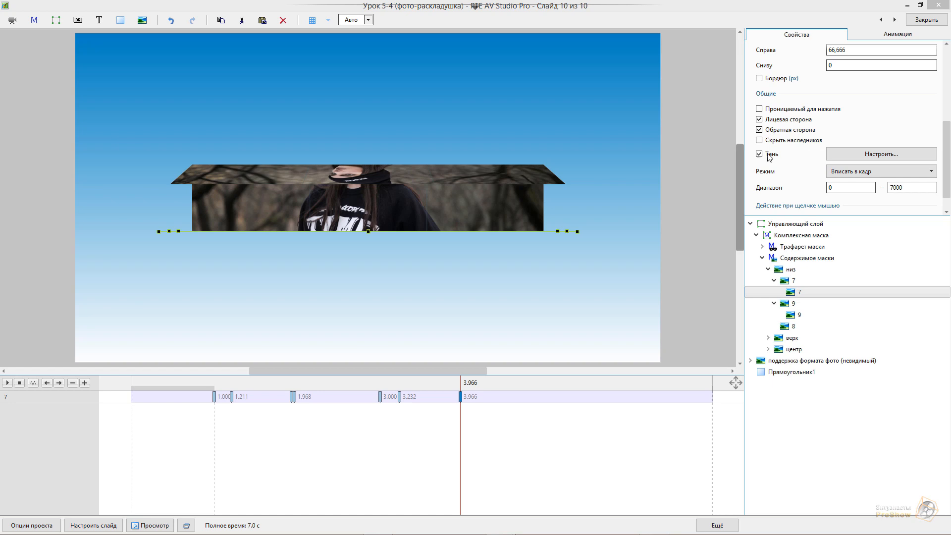
drag(947, 139, 947, 69)
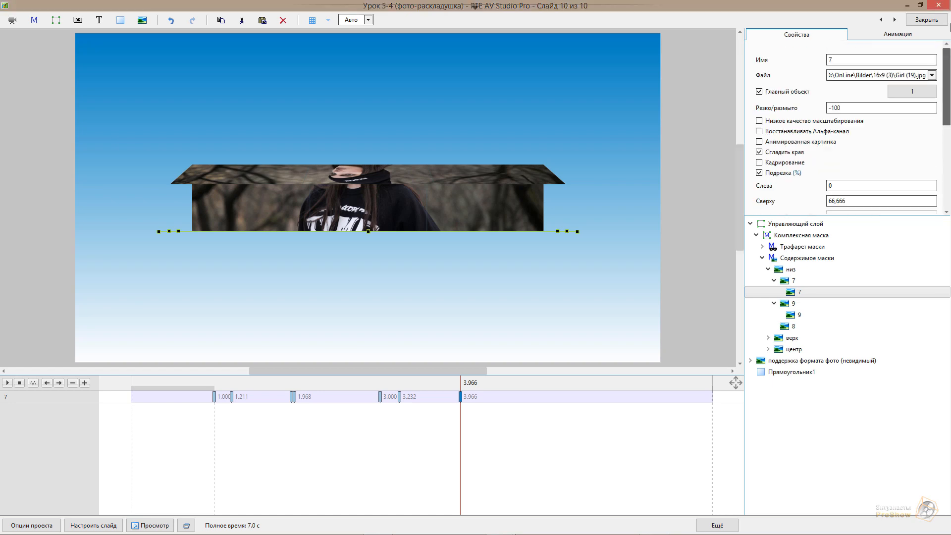
click(915, 35)
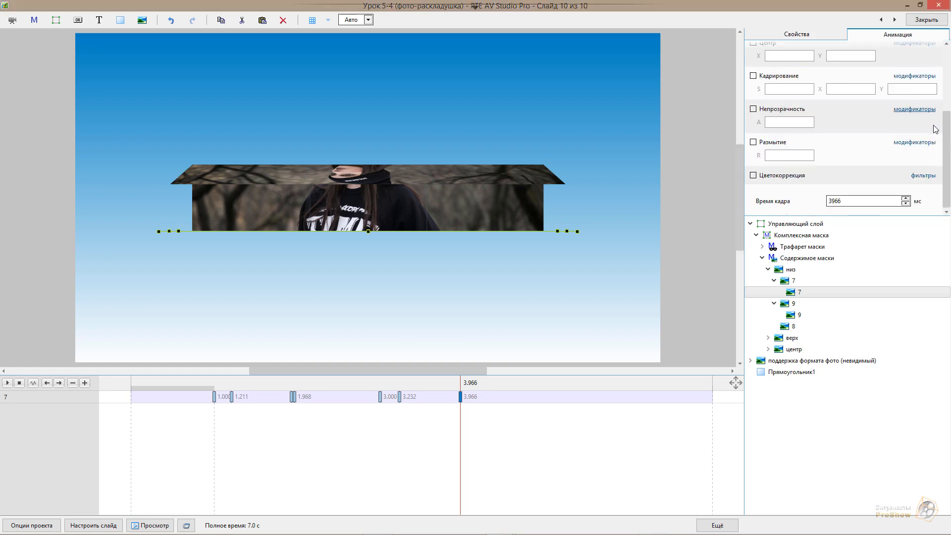
drag(947, 144, 946, 75)
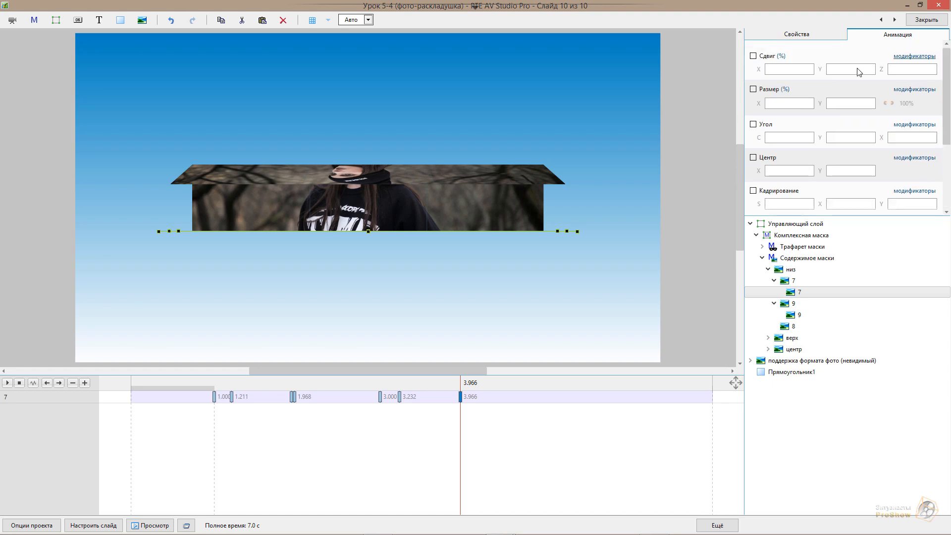
click(754, 56)
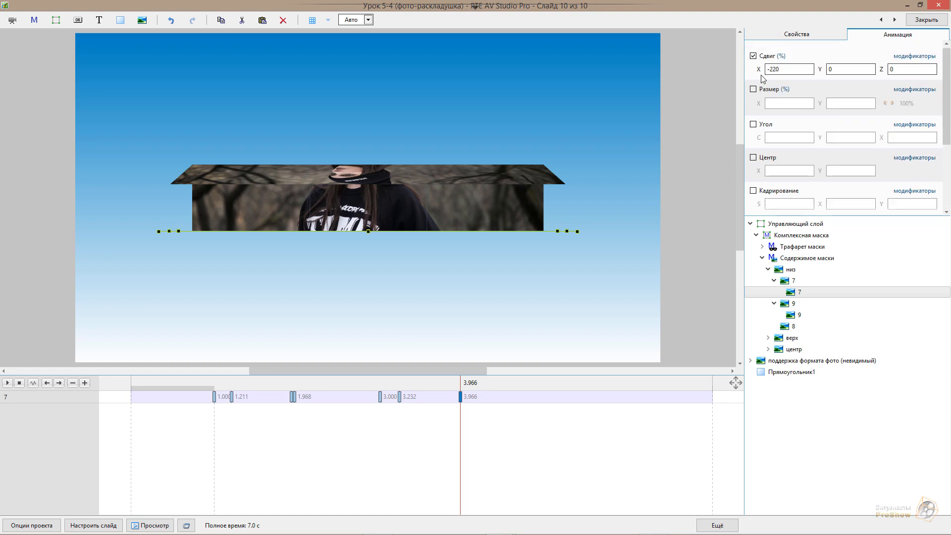
double_click(837, 71)
text(100)
- Enable Размер at the nested 7 copy's 3.966 keyframe with Y set to 0 and scrub the bottom strip's folding to 3.948
click(753, 90)
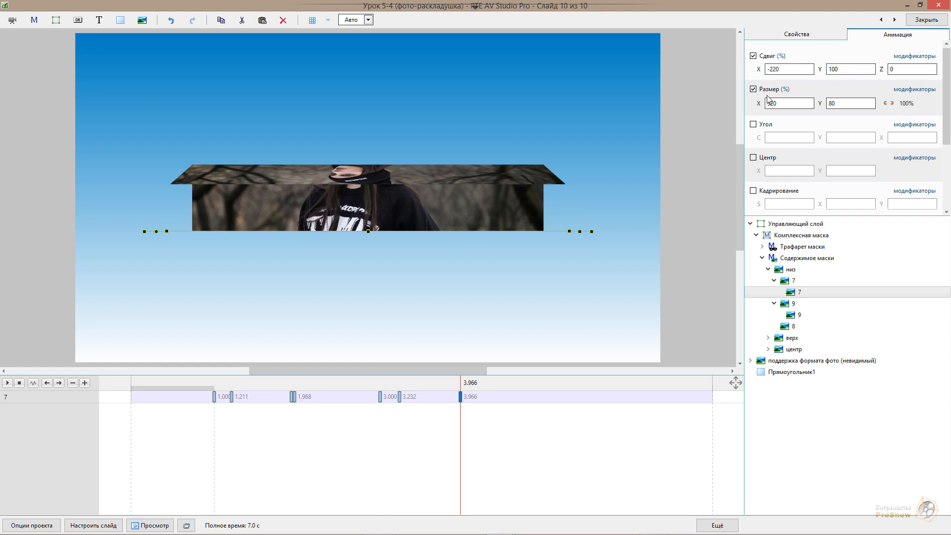
click(848, 104)
double_click(839, 104)
text(0)
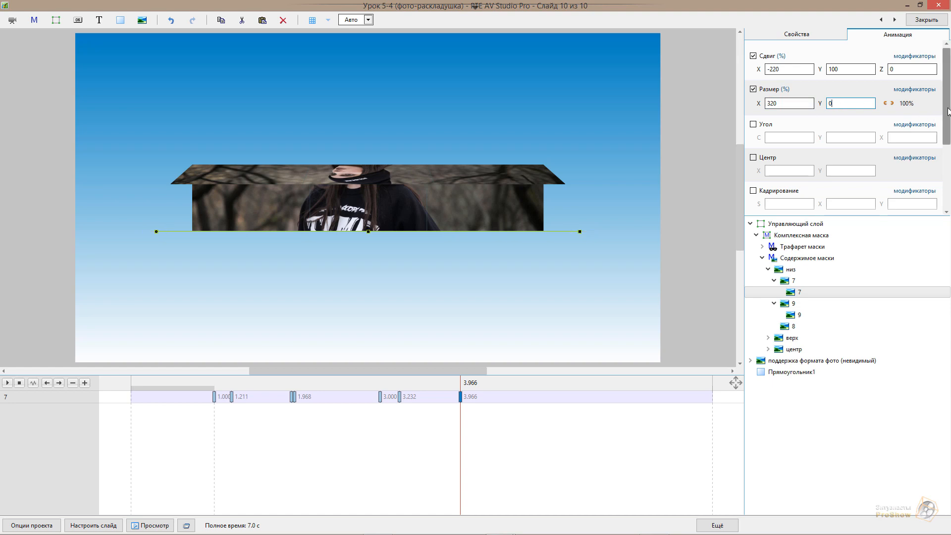
scroll(949, 132, down, 1)
scroll(949, 131, down, 3)
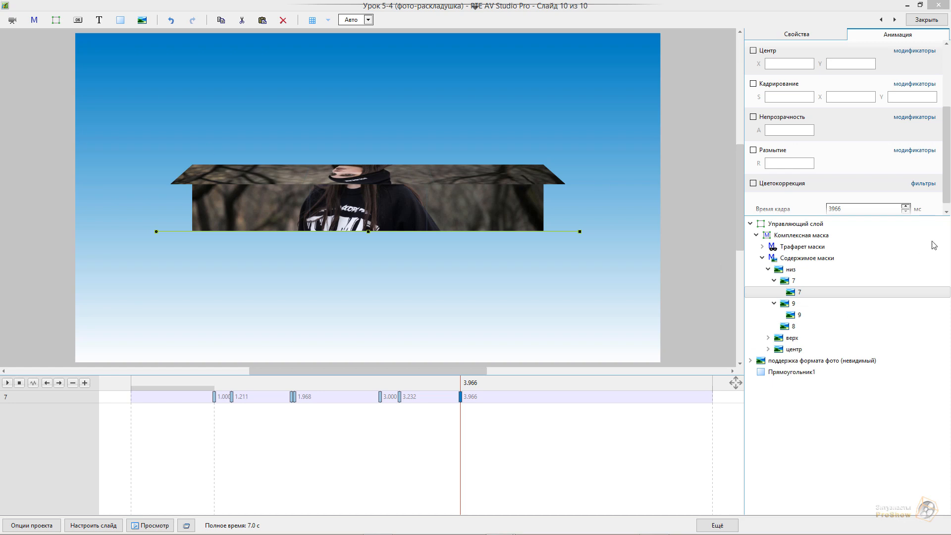
drag(948, 183, 949, 91)
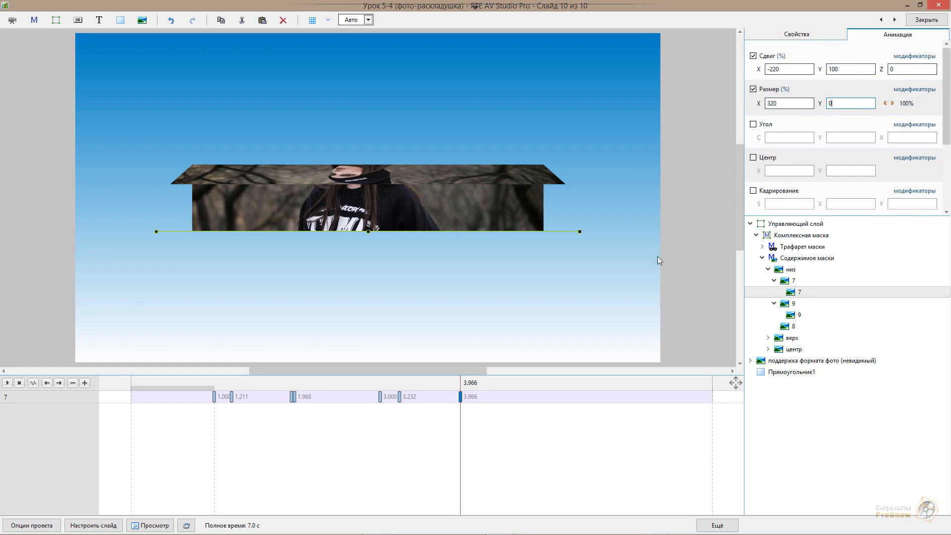
click(400, 397)
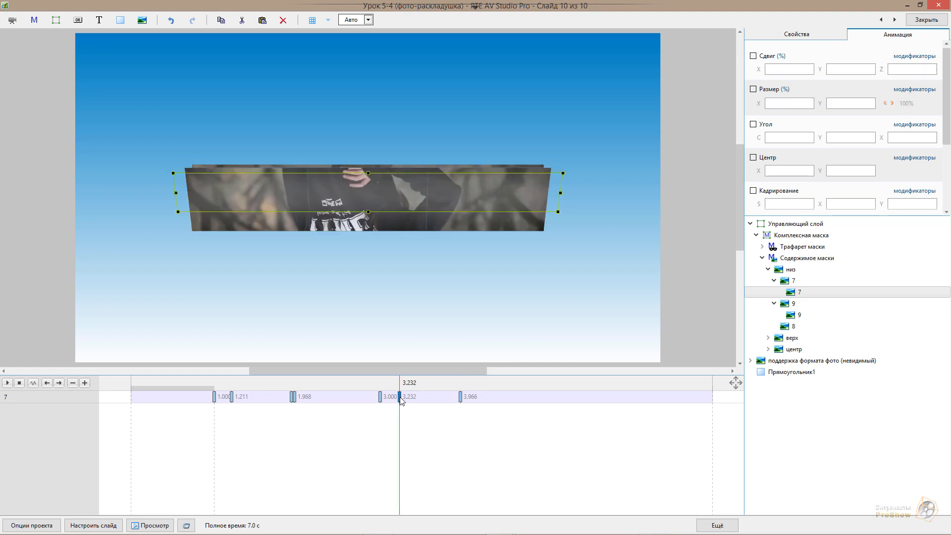
click(358, 382)
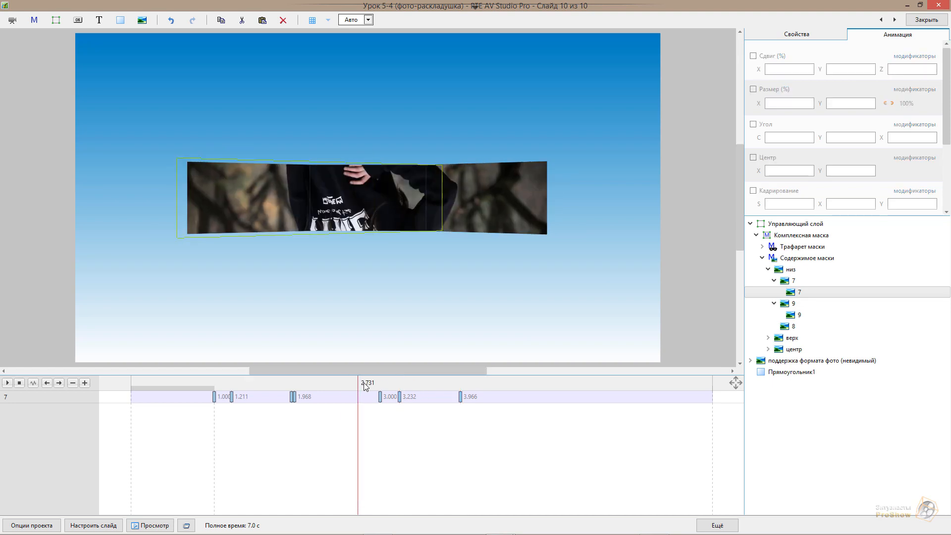
drag(365, 386, 460, 406)
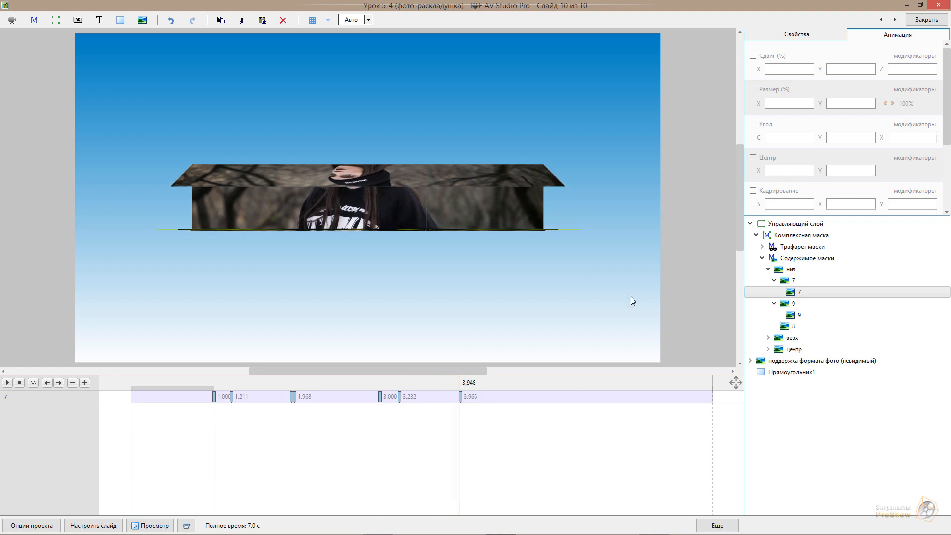
- Paste a copy of layer 8 in the низ group as a nested child of itself
click(799, 326)
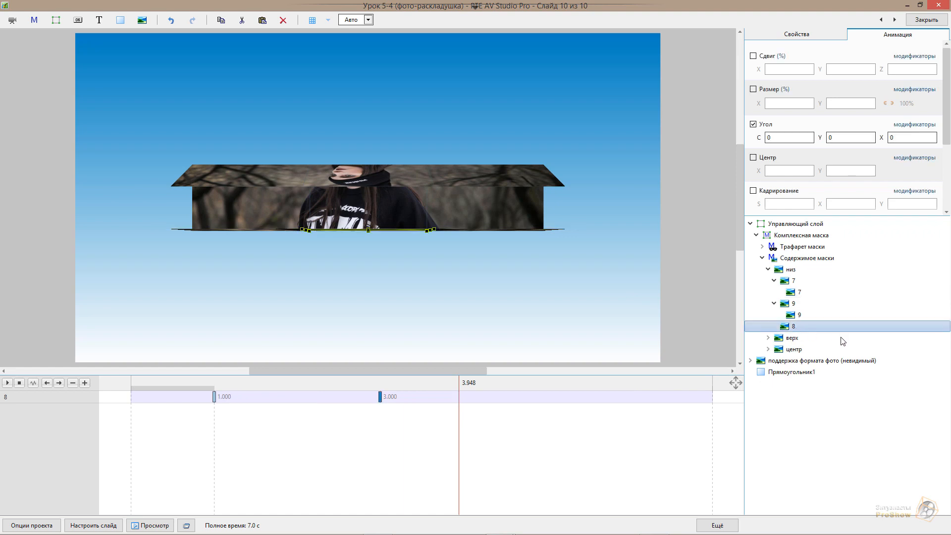
right_click(809, 327)
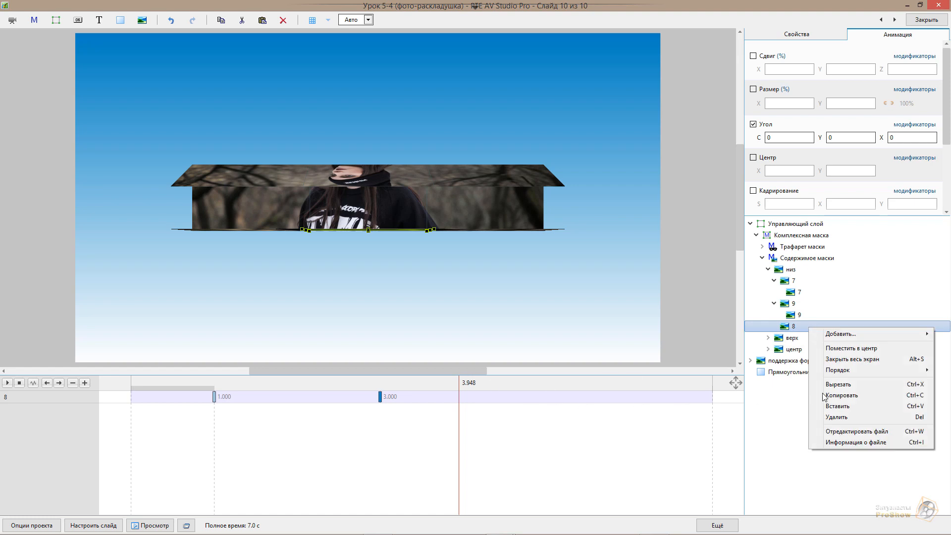
click(859, 397)
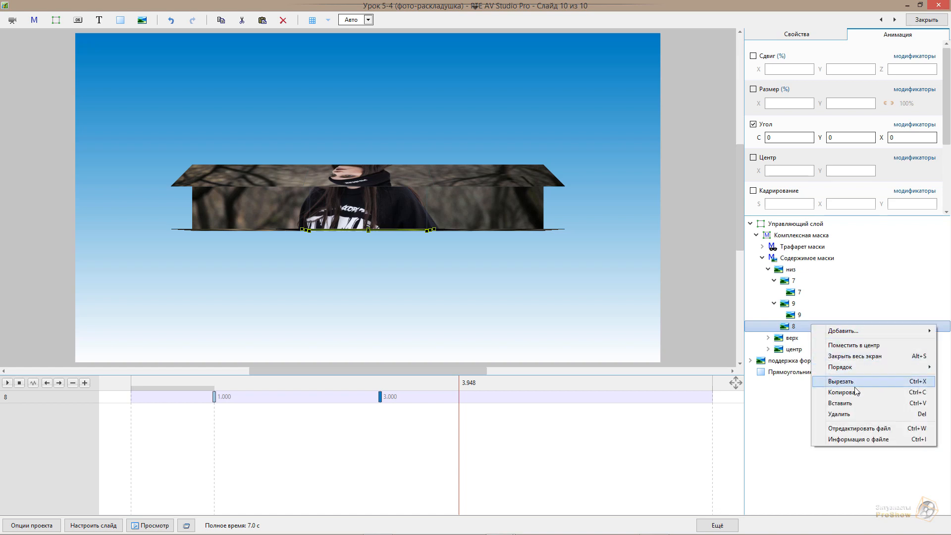
click(853, 403)
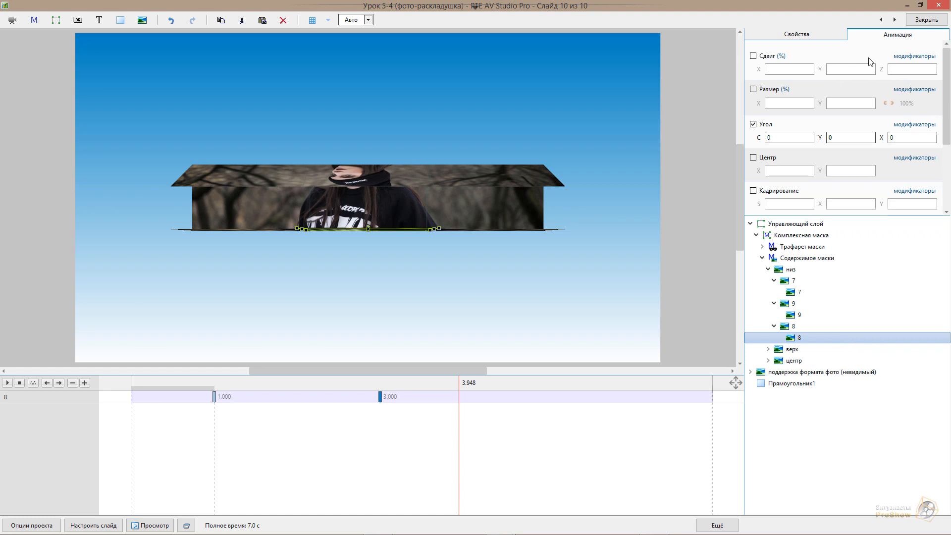
- Apply the Оттенок / Насыщенность filter to the nested 8 copy's 3.000 keyframe with Светлота at 100
drag(947, 99, 948, 164)
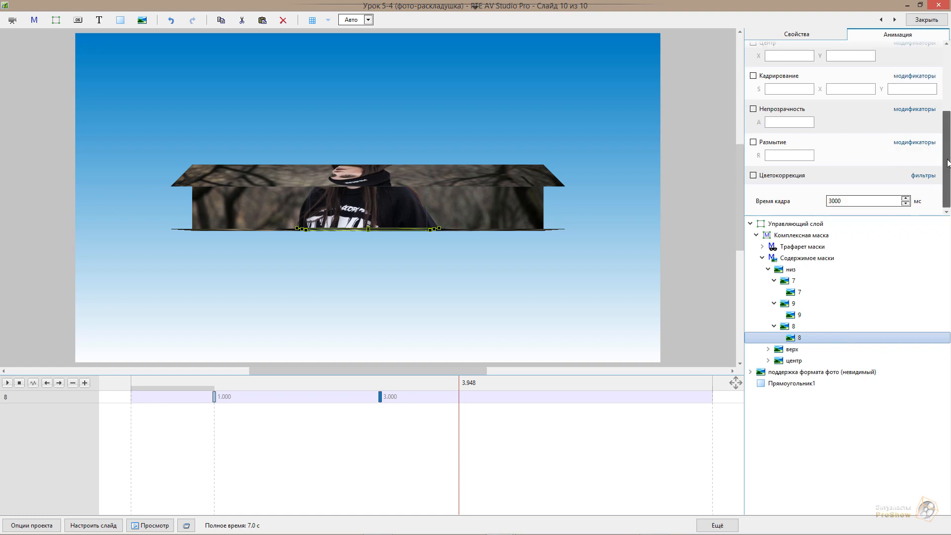
click(922, 178)
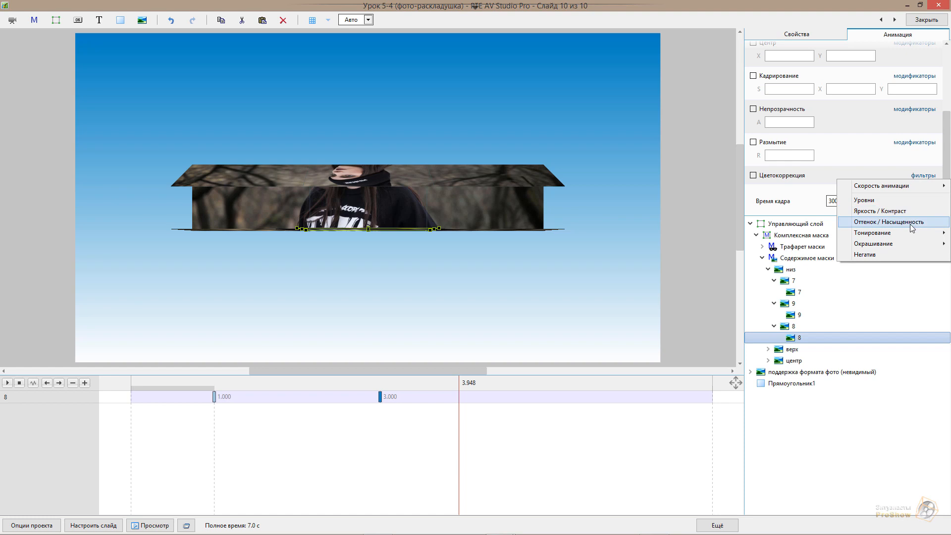
click(888, 222)
scroll(948, 176, down, 3)
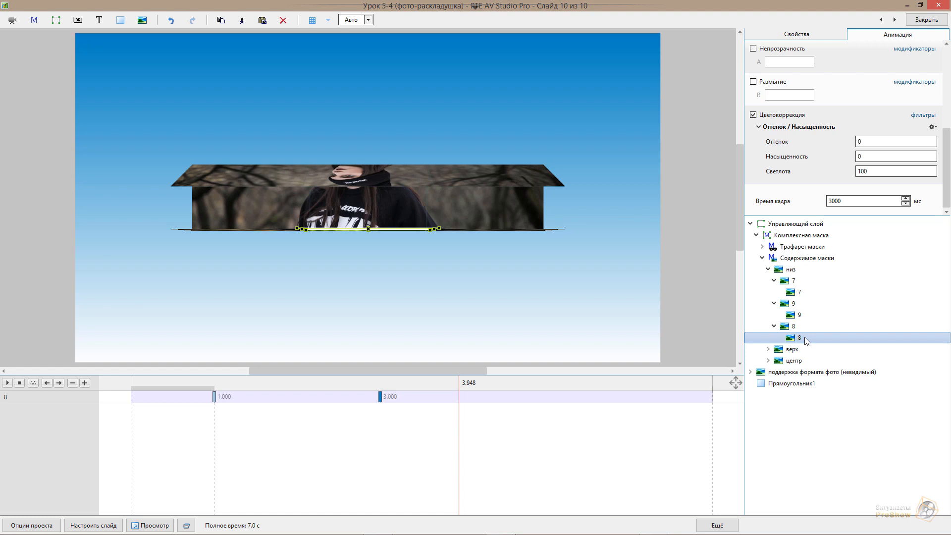
- Delete the nested 8 copy and scrub the photo's unfolding to 4.288
key(Delete)
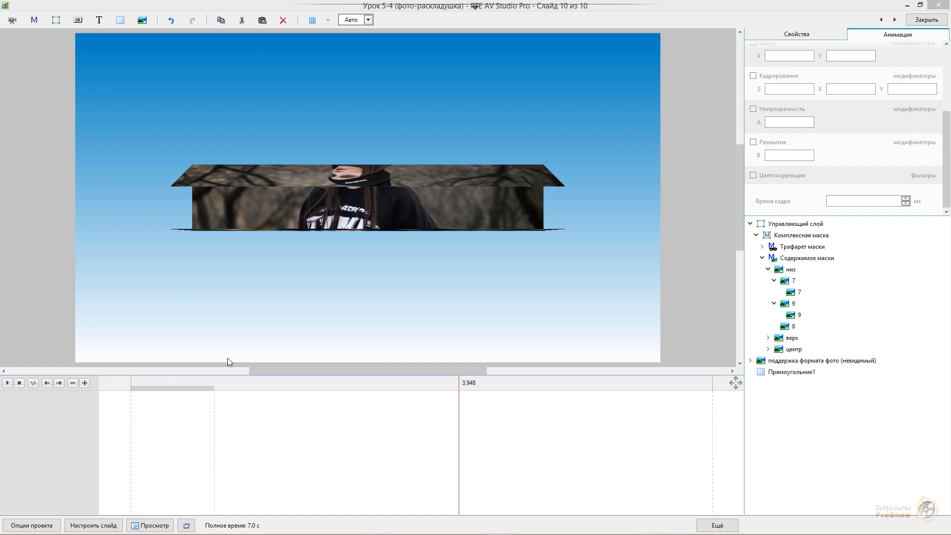
drag(468, 389, 488, 389)
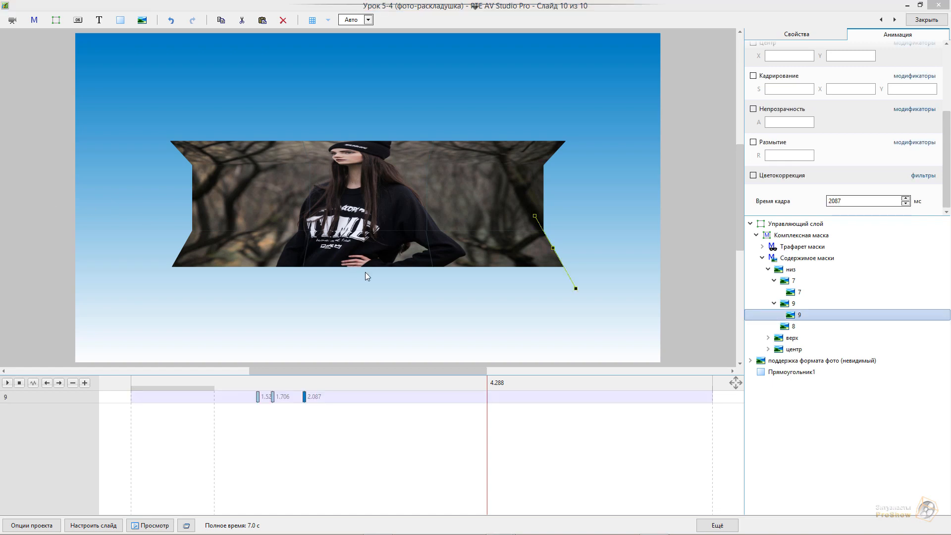
- Select layer 1 inside the "верх" group and move the playhead to its first keyframe at about 3 s
drag(481, 386, 447, 386)
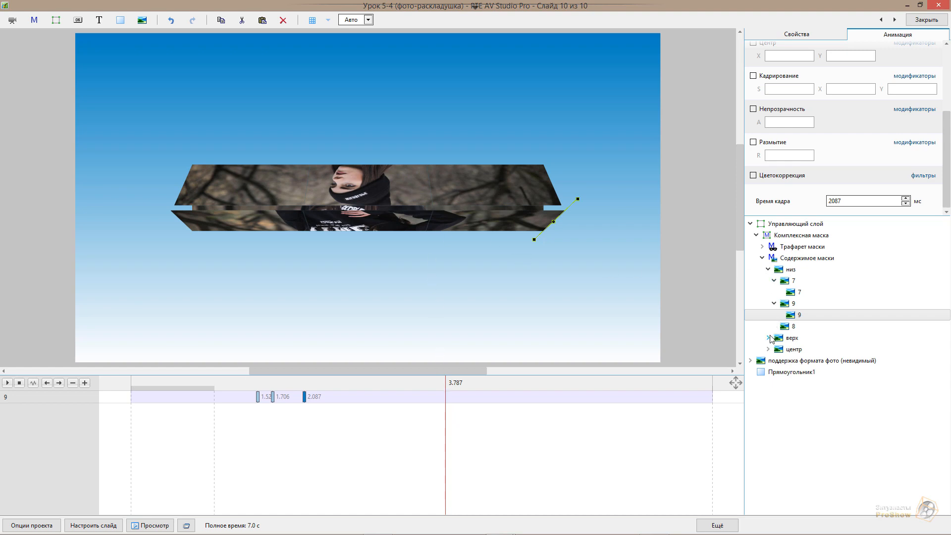
click(769, 269)
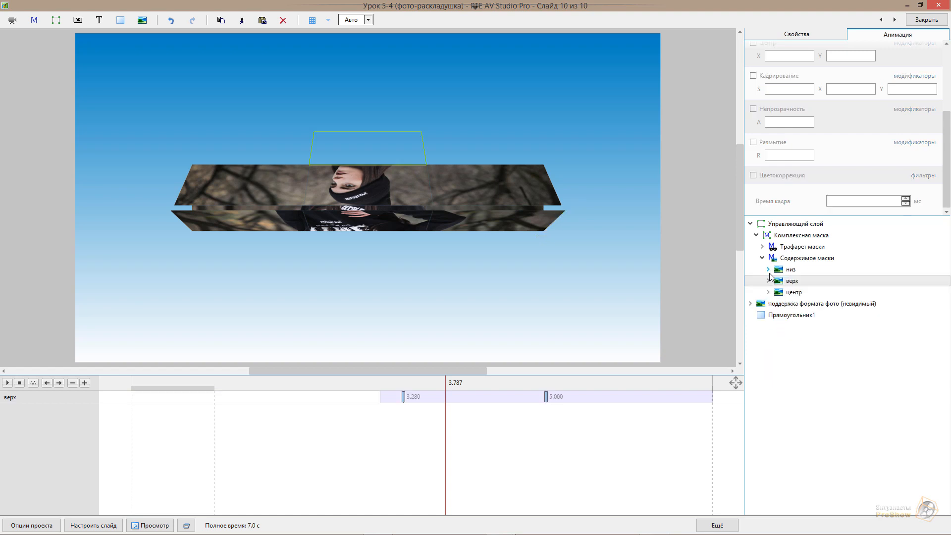
click(768, 281)
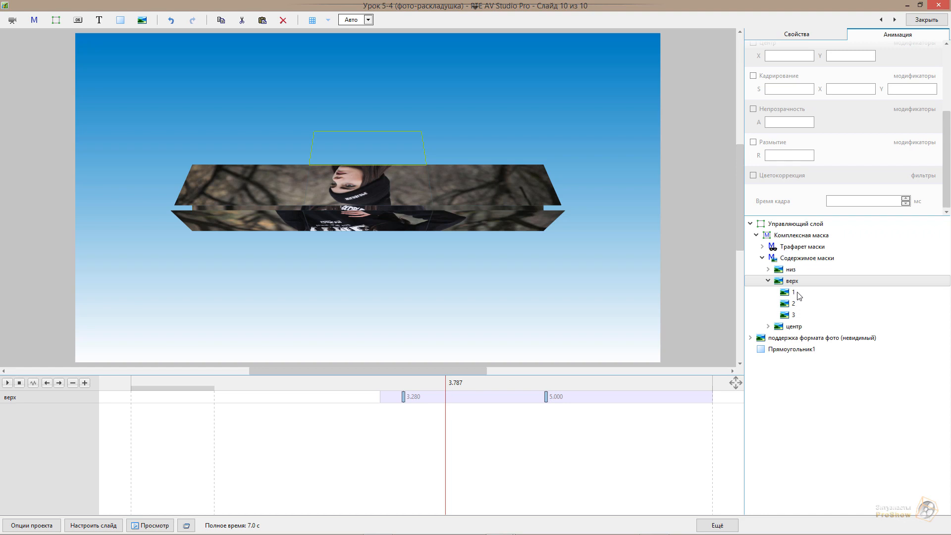
click(794, 292)
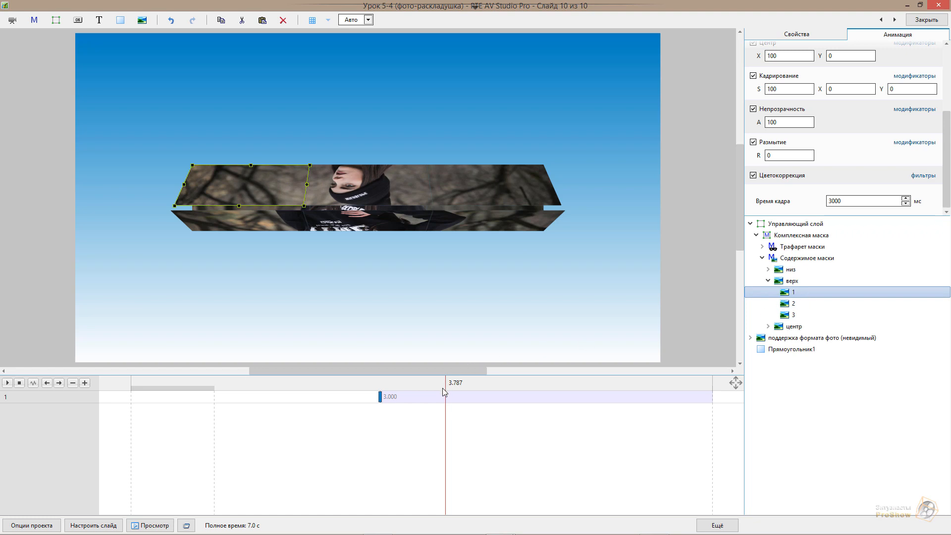
drag(439, 392, 382, 394)
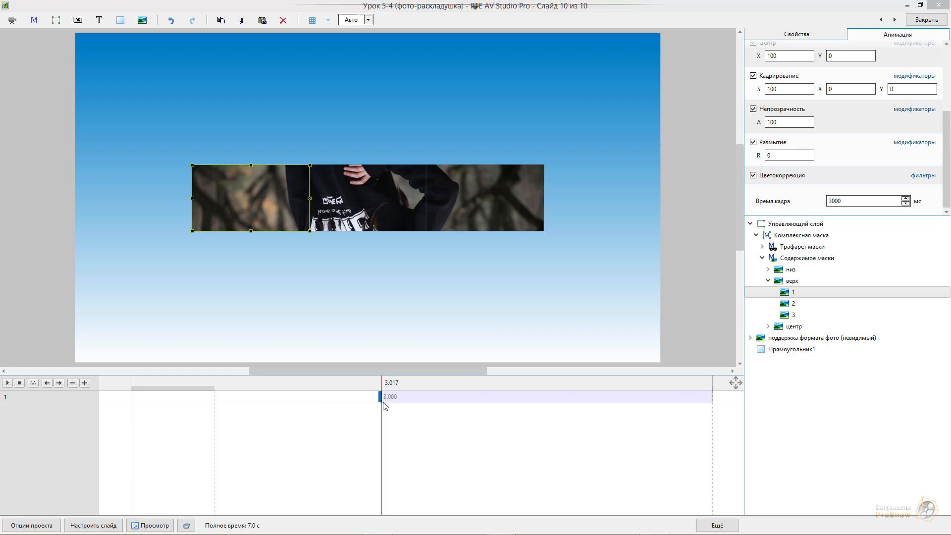
click(380, 383)
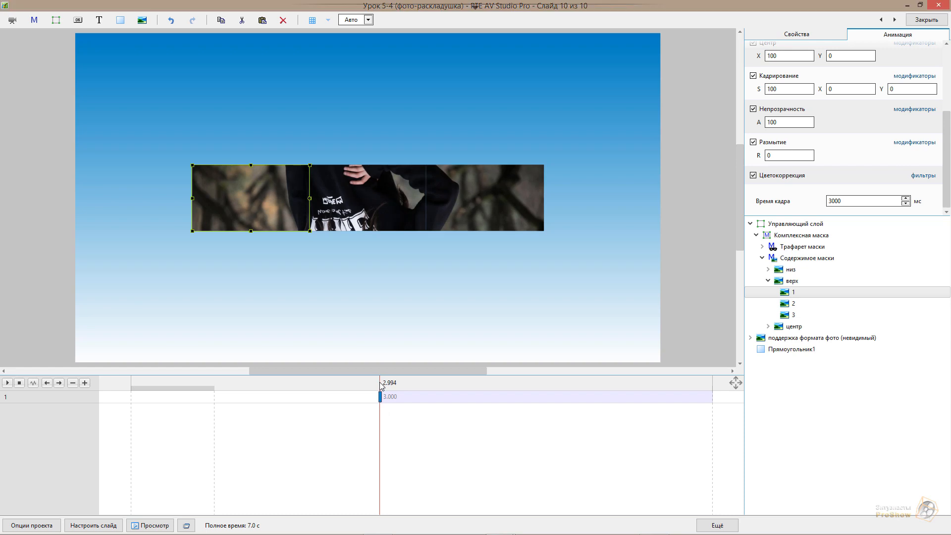
mouse_move(381, 382)
mouse_down()
mouse_move(398, 383)
mouse_move(380, 382)
mouse_up()
- Copy layer 1 of the "верх" group and paste the copy as a child of that layer
right_click(809, 292)
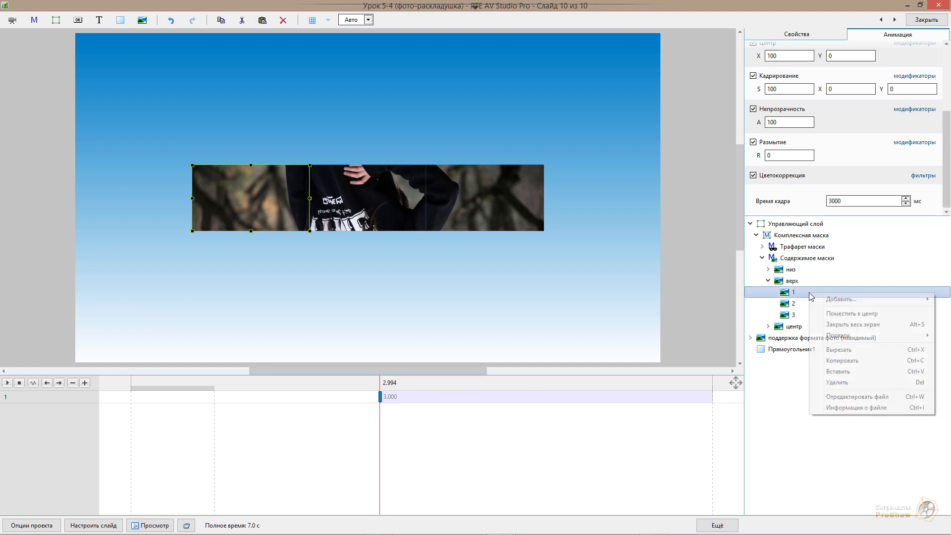
click(852, 361)
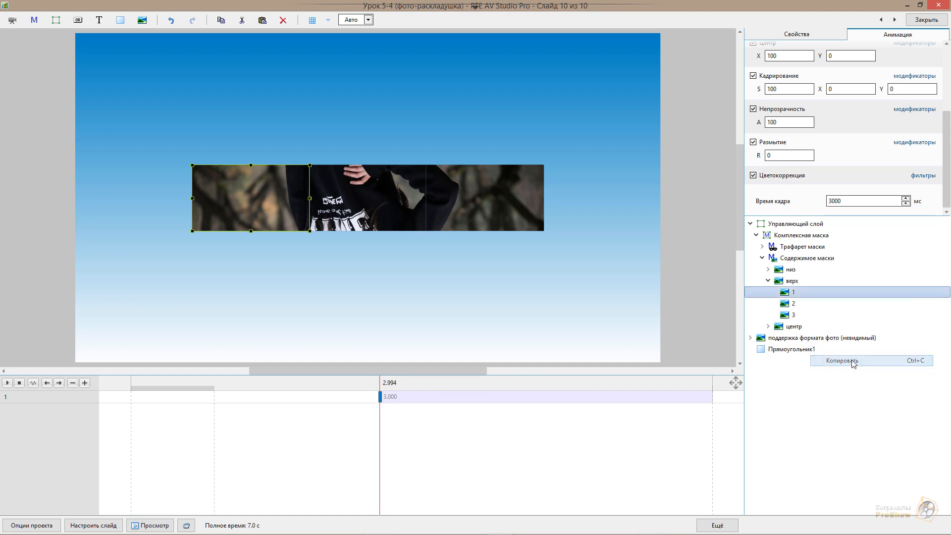
right_click(825, 293)
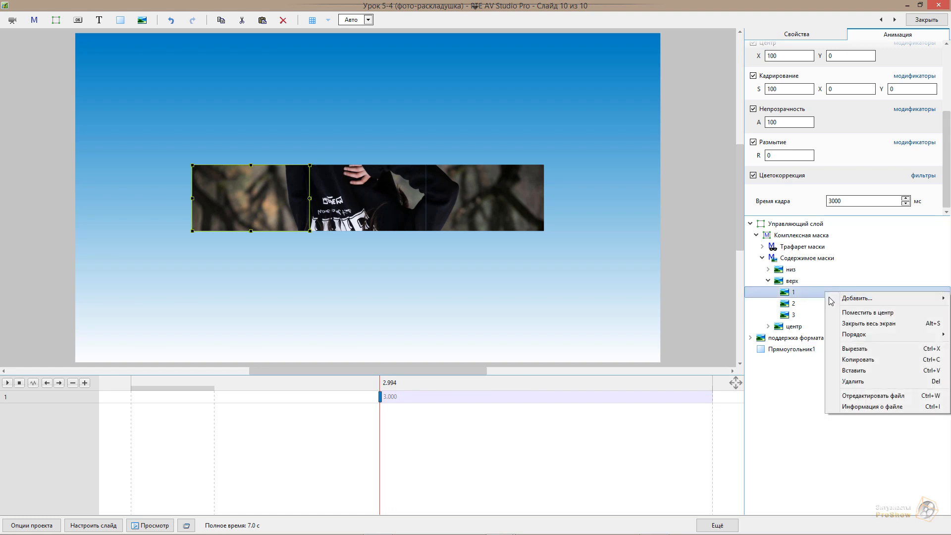
click(865, 370)
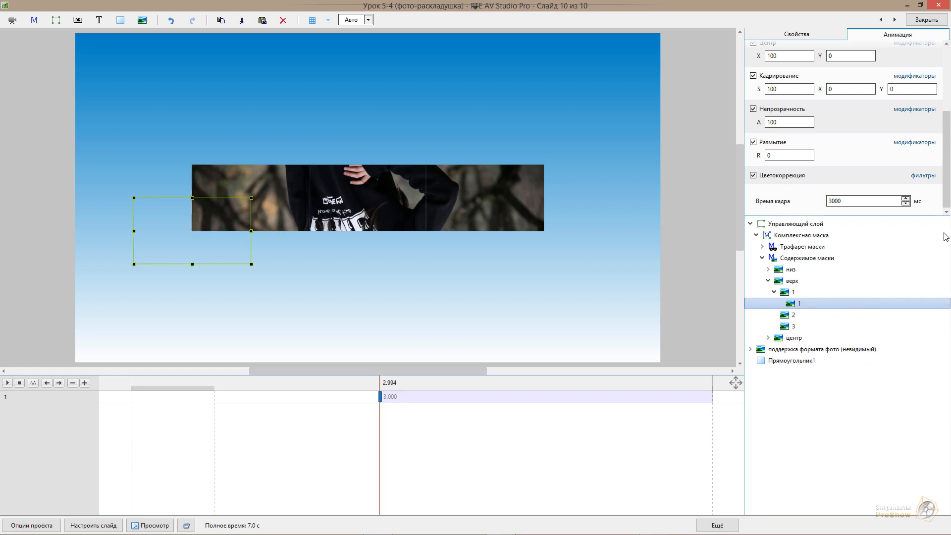
- Add the Оттенок / Насыщенность colour-correction filter to the nested layer 1 and set Светлота to 100
click(923, 176)
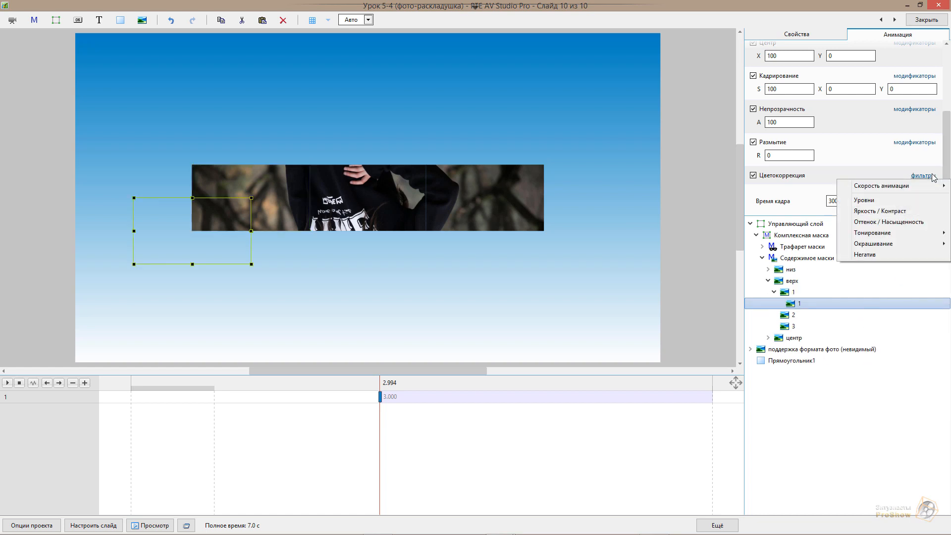
click(887, 221)
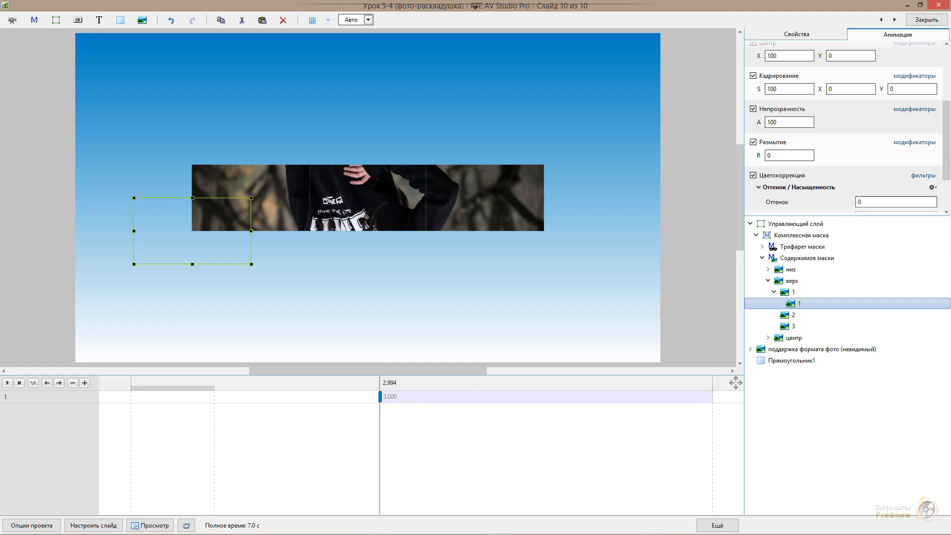
drag(946, 178, 947, 206)
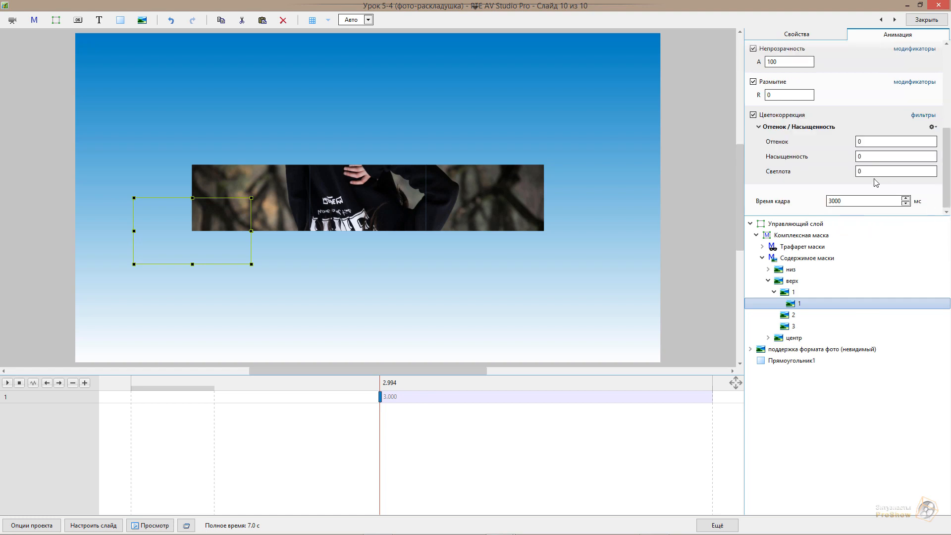
drag(832, 169, 872, 170)
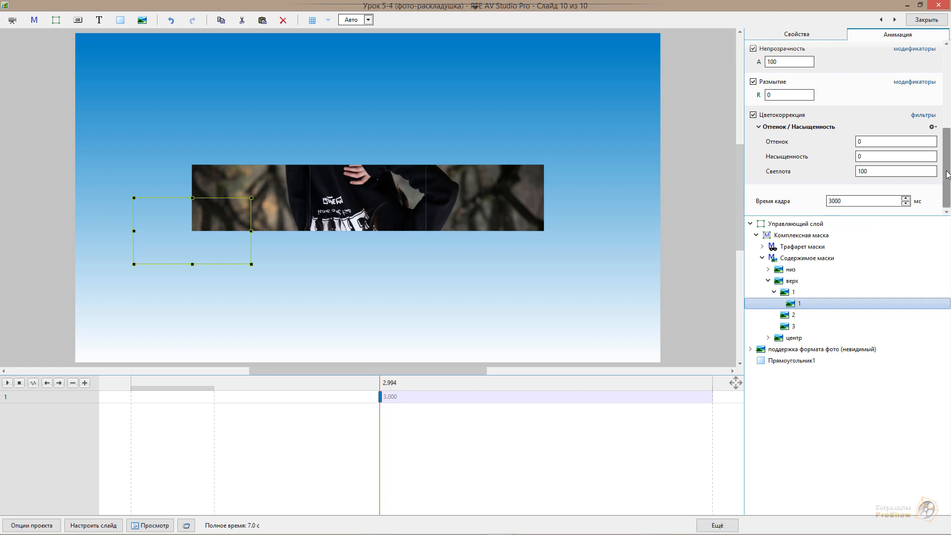
- Set the nested layer's Сдвиг to X 0 and Y 0, with the playhead at 7.000 s
scroll(947, 174, up, 5)
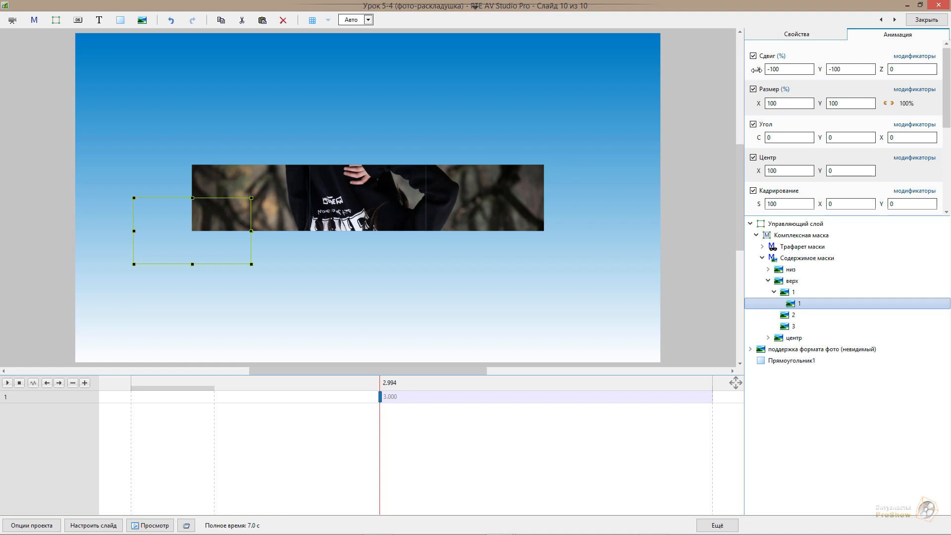
drag(756, 70, 773, 70)
drag(580, 383, 720, 384)
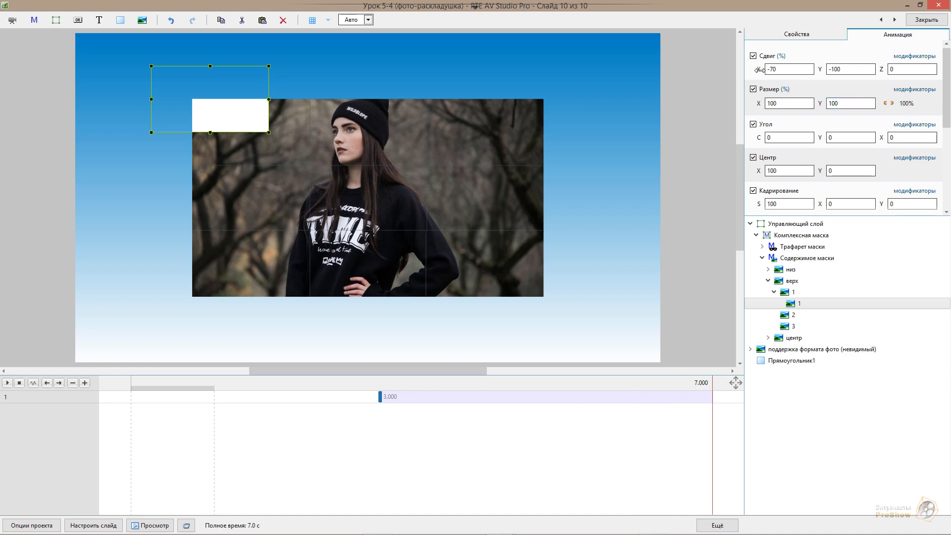
mouse_move(759, 69)
mouse_down()
mouse_move(795, 66)
mouse_move(763, 71)
mouse_up()
text(0)
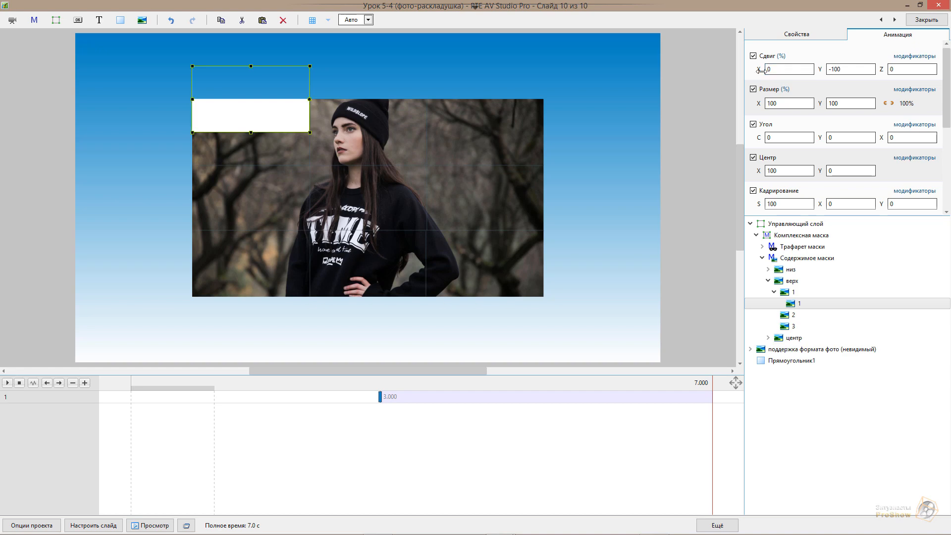
mouse_move(820, 70)
mouse_down()
mouse_move(873, 61)
mouse_move(821, 71)
mouse_up()
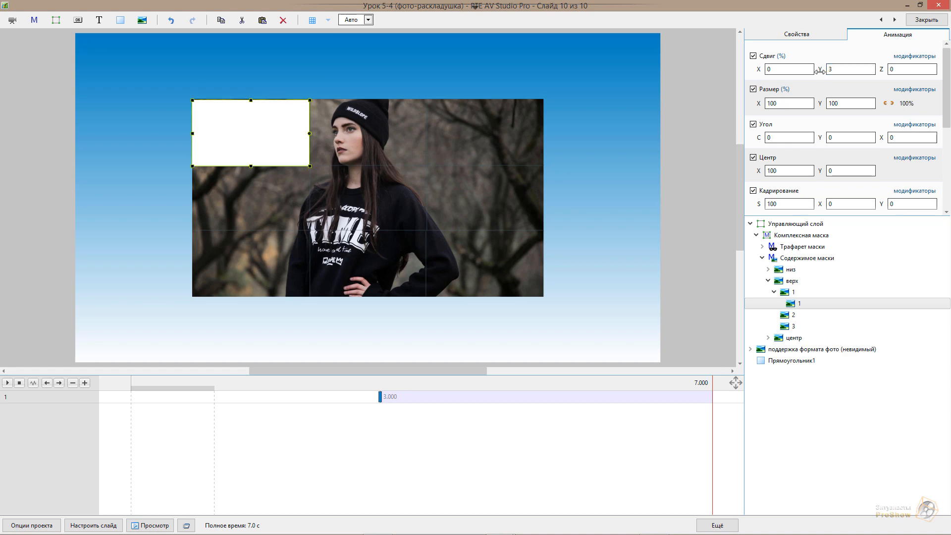
text(0)
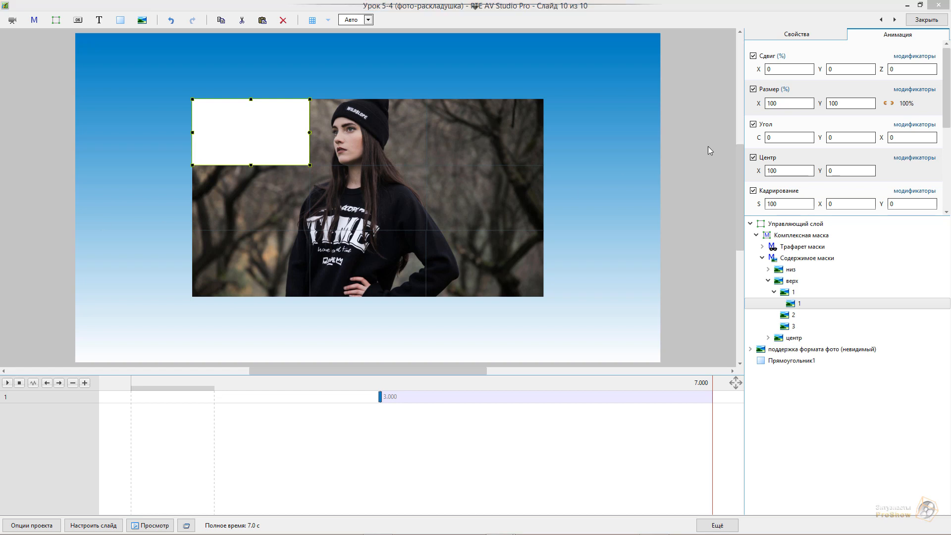
- Set the nested layer's Размер to X 320 and Y 60
double_click(791, 104)
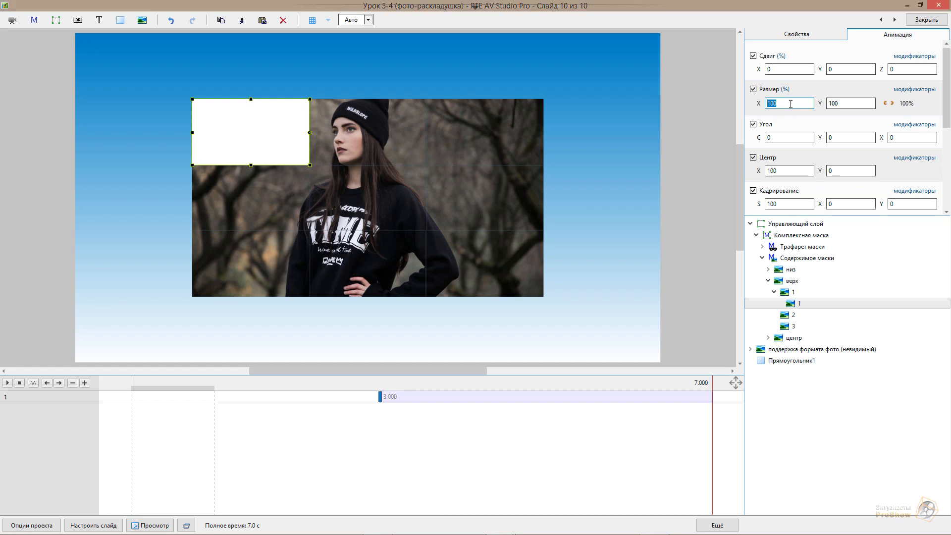
text(320)
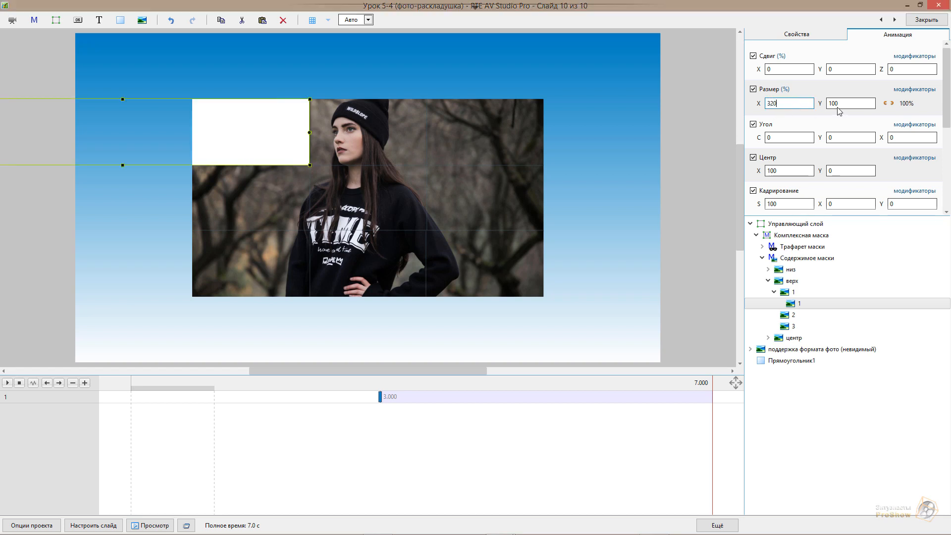
click(858, 104)
text(60)
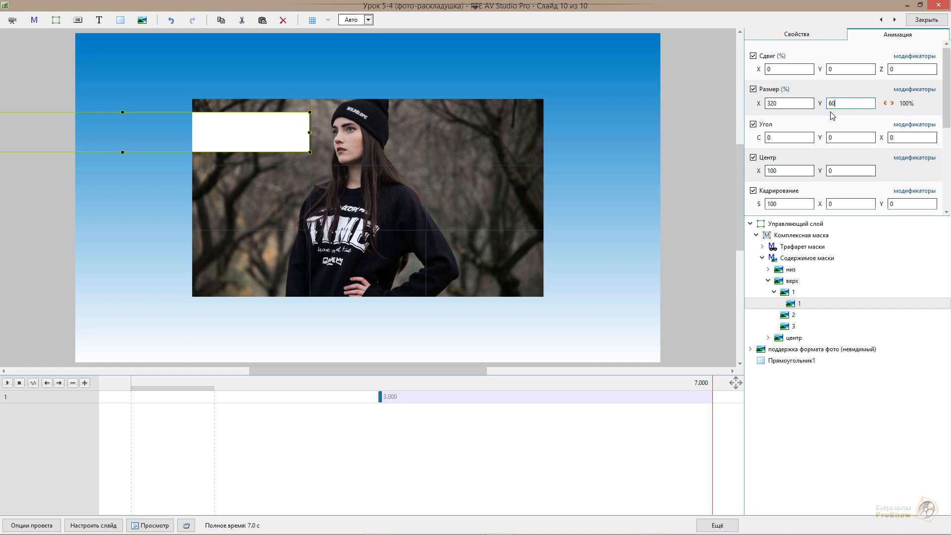
- Set the white strip's Сдвиг to X 420 and Y 80
click(780, 68)
text(420)
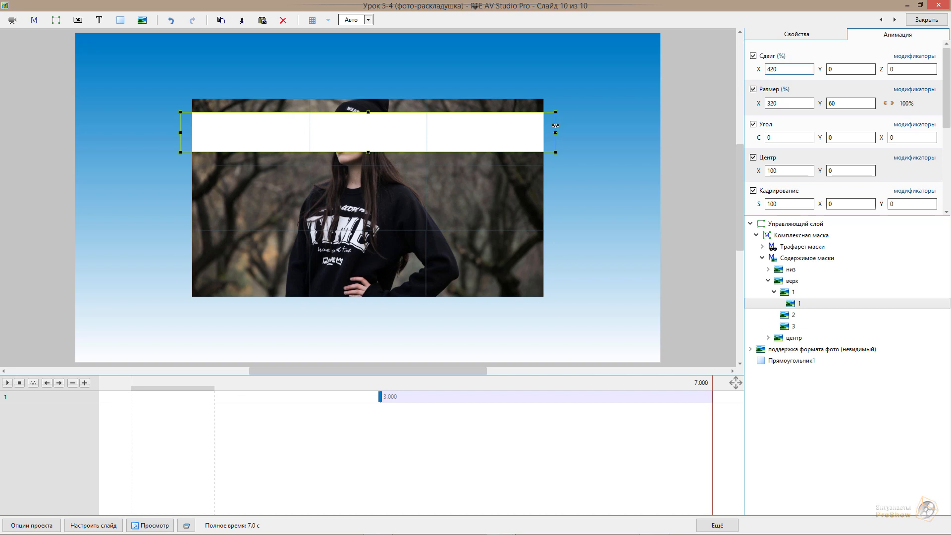
click(858, 68)
text(8)
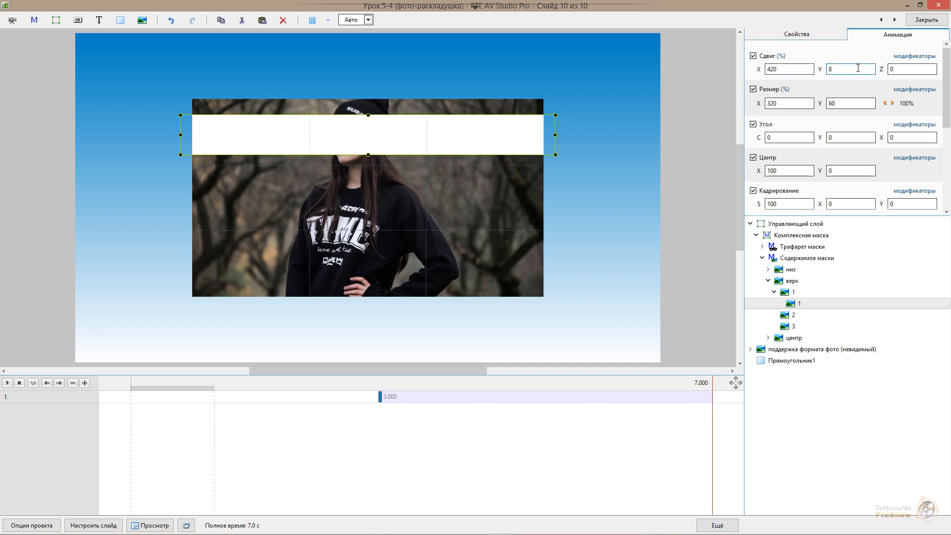
text(0)
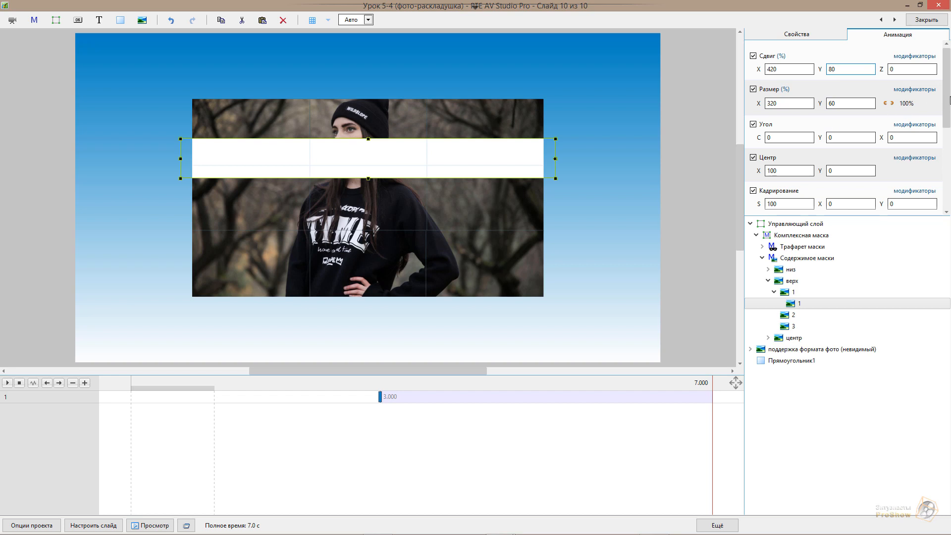
- Set the white strip's Непрозрачность to 0 and its Размытие to 100
drag(949, 101, 949, 162)
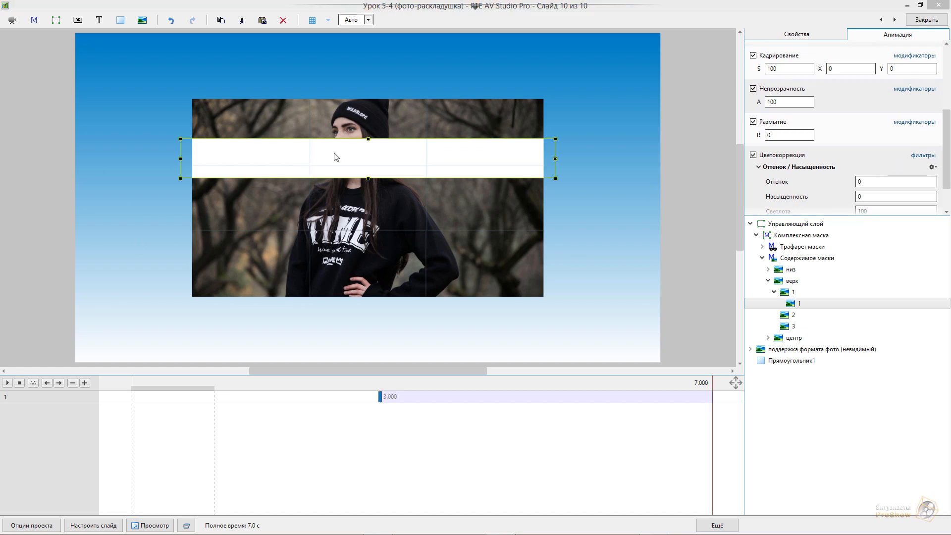
double_click(787, 102)
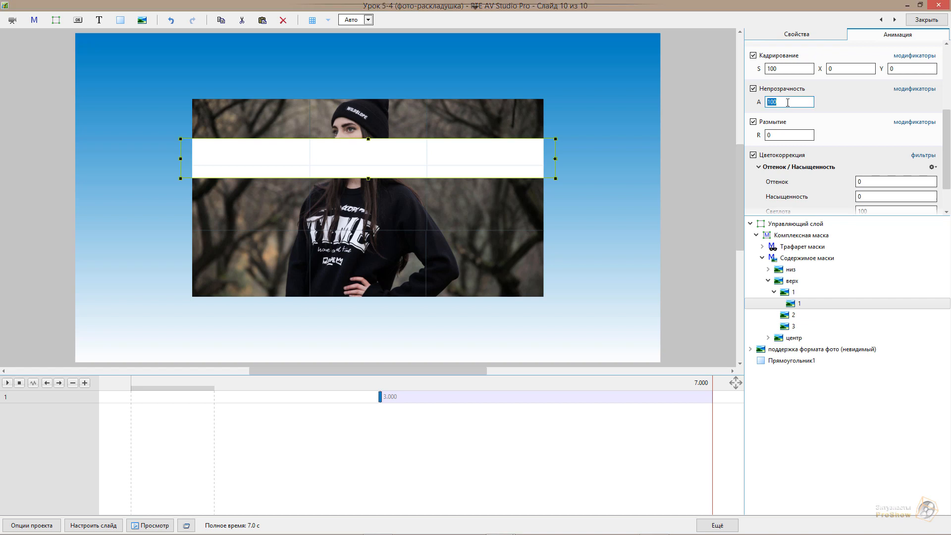
text(0)
double_click(785, 135)
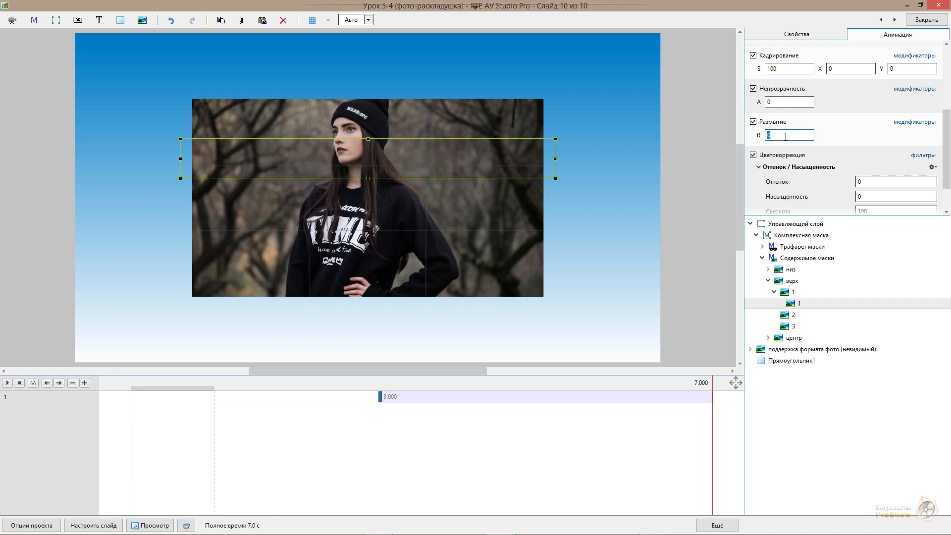
text(100)
- Add a keyframe to the nested layer 1 at 4.103 s and enable its Сдвиг and Размер parameters
drag(381, 385, 472, 373)
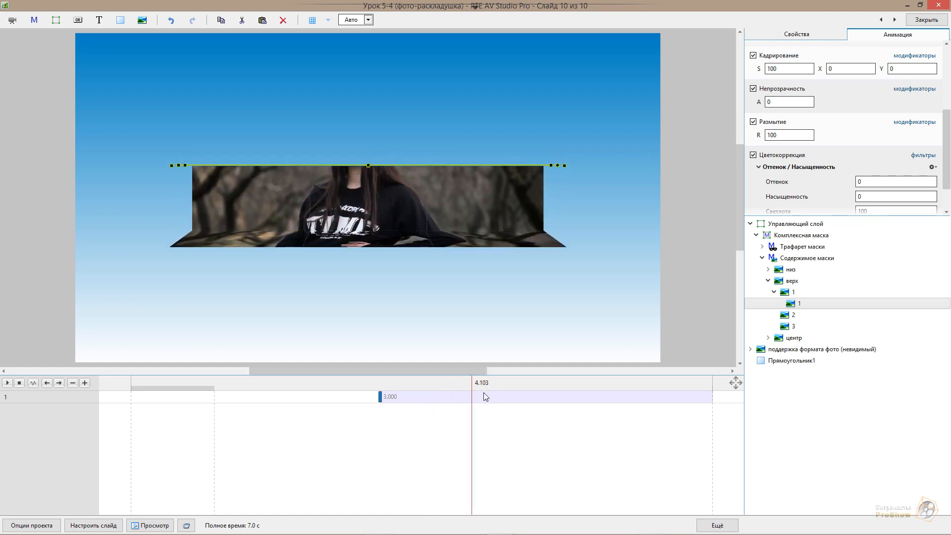
click(85, 383)
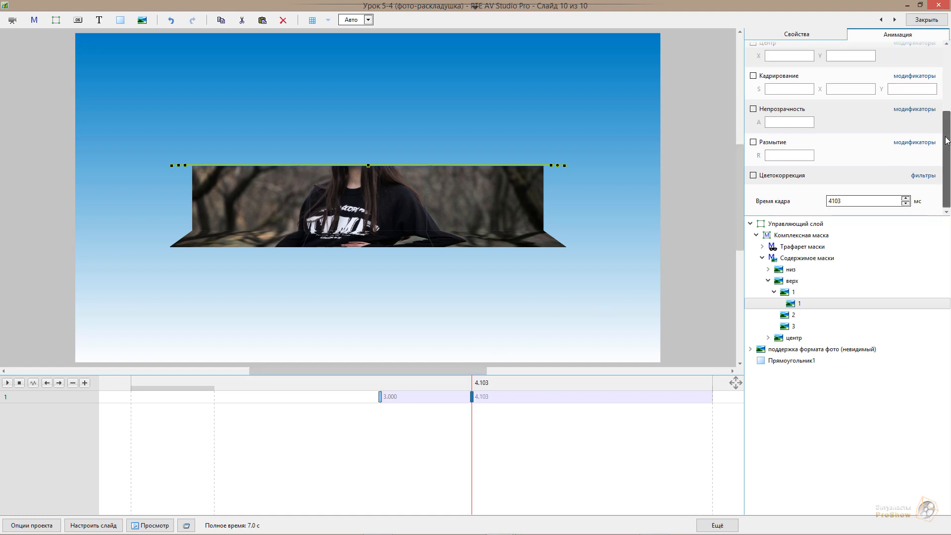
scroll(946, 141, up, 3)
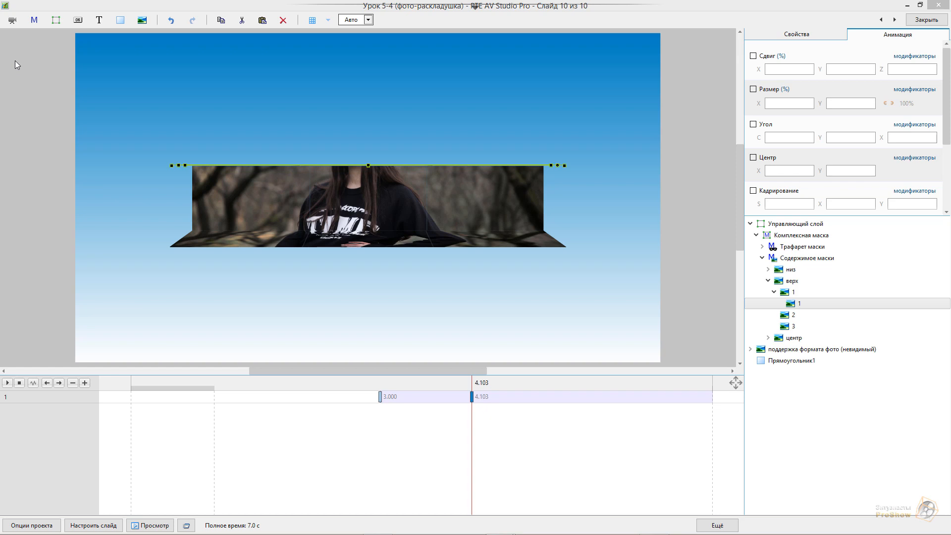
click(753, 55)
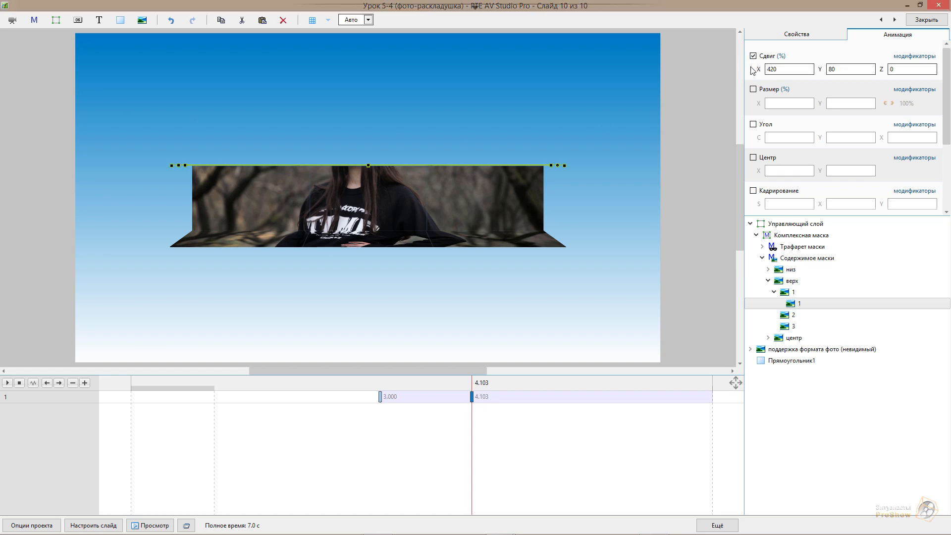
click(753, 89)
- Set Сдвиг Y to -100 and Размер Y to 20 in the 4.103 s keyframe
click(789, 70)
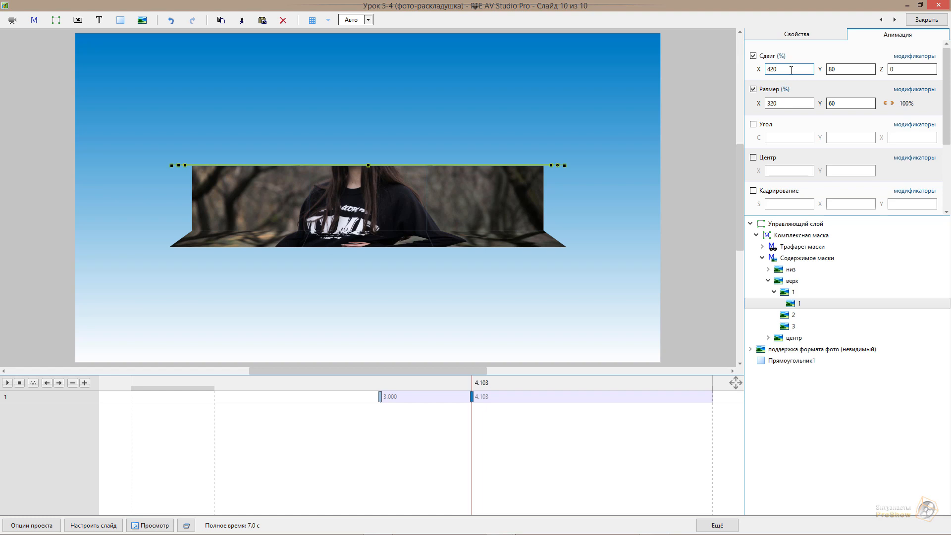
click(837, 70)
double_click(837, 69)
text(-100)
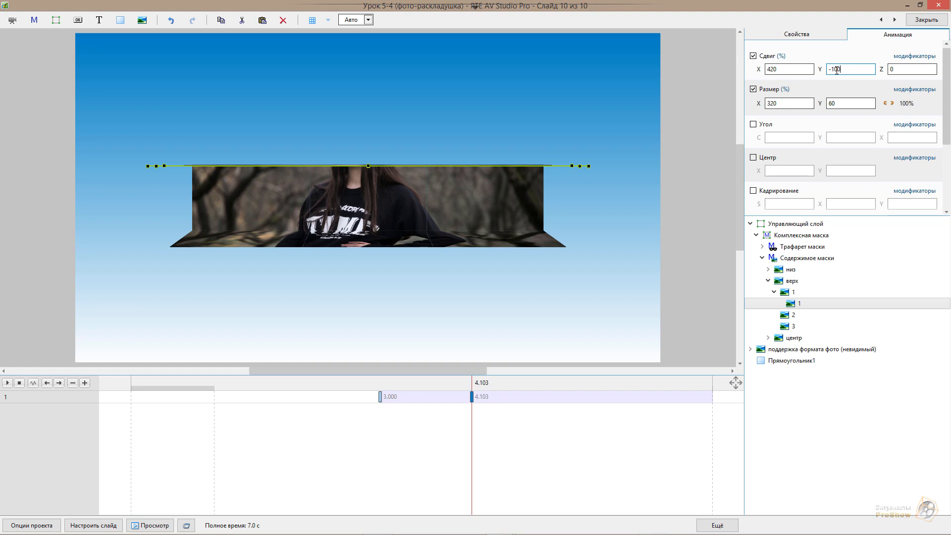
click(864, 103)
text(20)
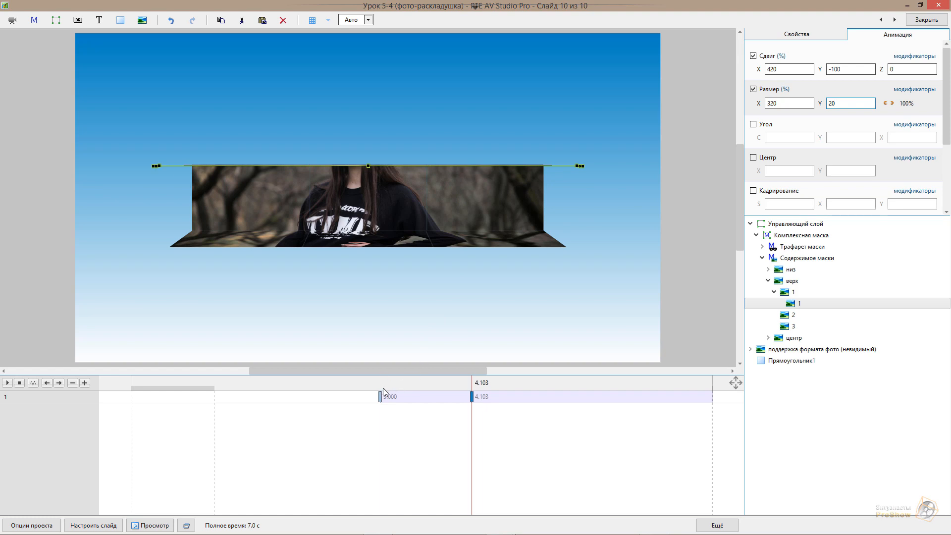
- Add a keyframe at 3.465 s to the nested layer 1 and set its Непрозрачность to 80
drag(383, 388, 471, 385)
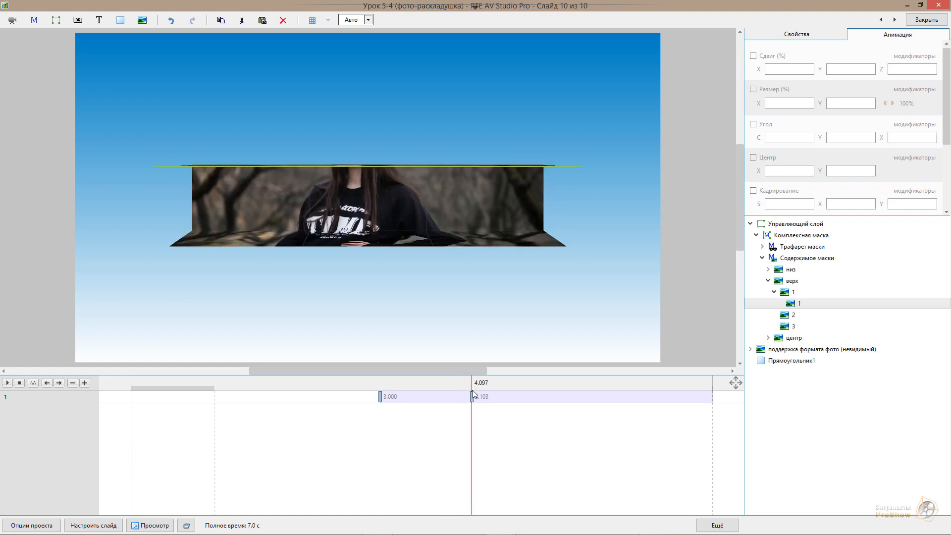
click(472, 397)
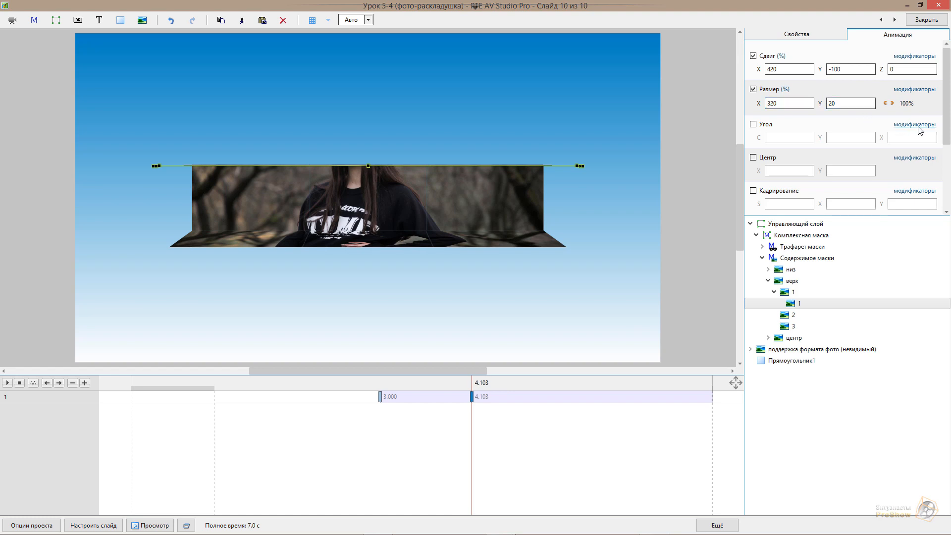
scroll(949, 106, down, 5)
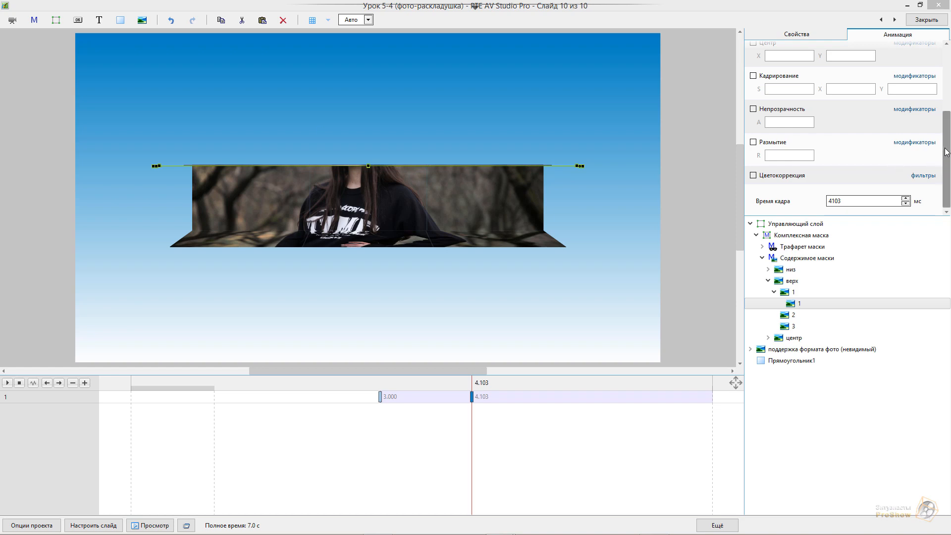
drag(947, 151, 950, 144)
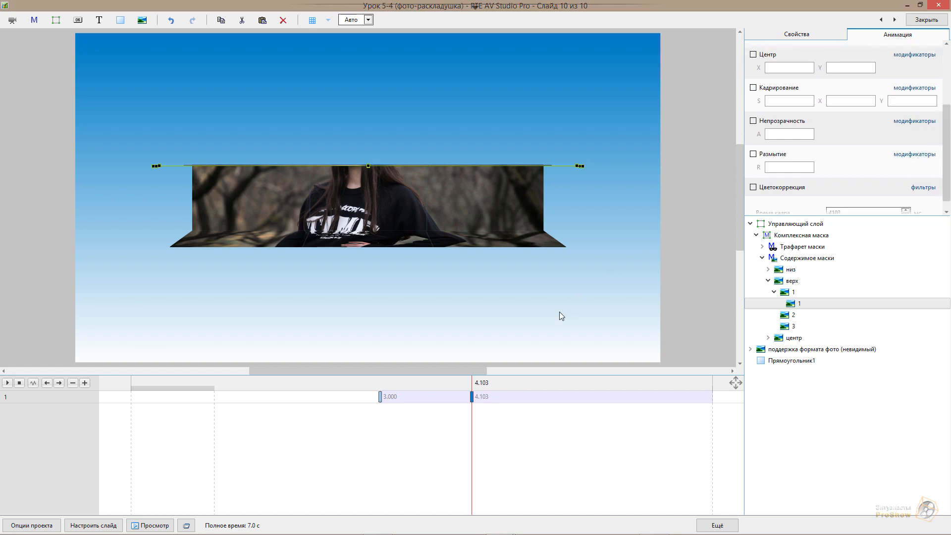
drag(440, 395, 419, 390)
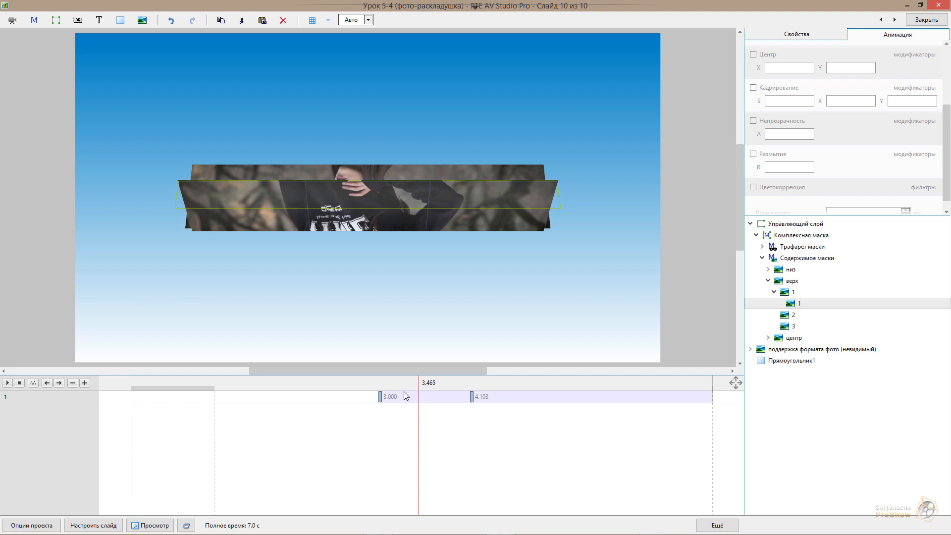
click(84, 384)
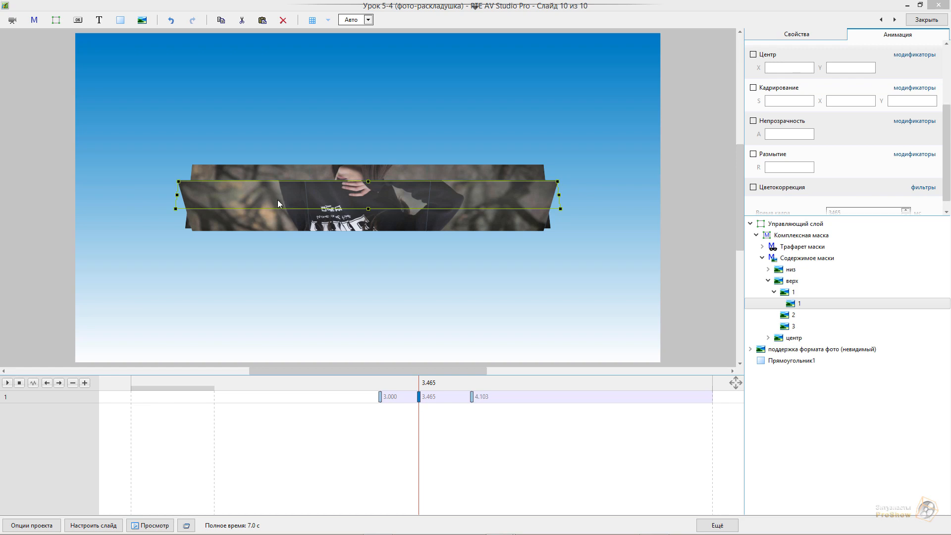
click(753, 121)
double_click(800, 134)
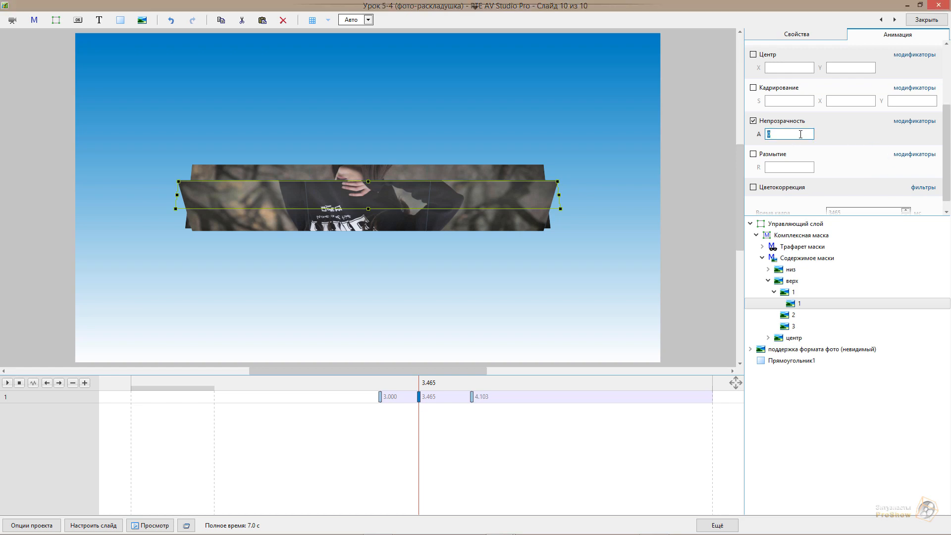
text(80)
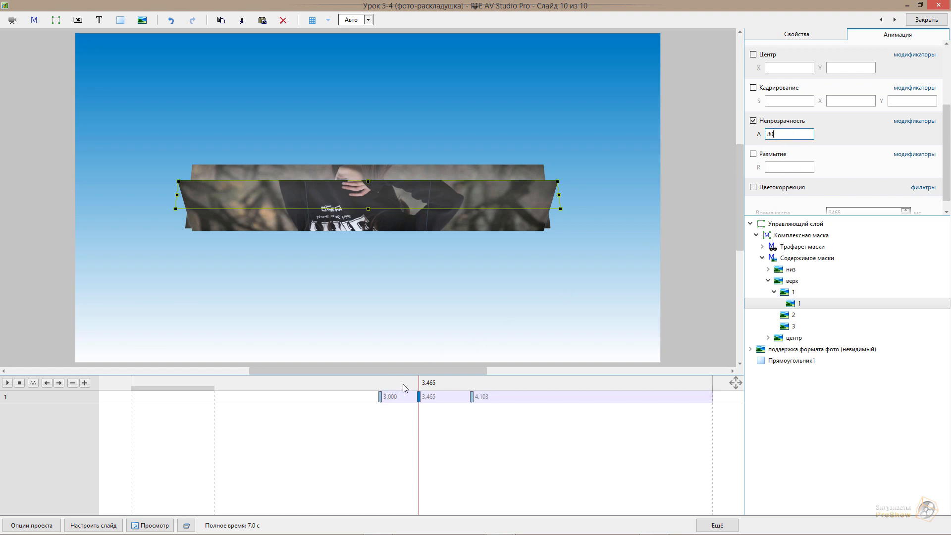
- Preview the highlight strip's animation by scrubbing the timeline between 3 s and about 5 s
drag(391, 384, 548, 390)
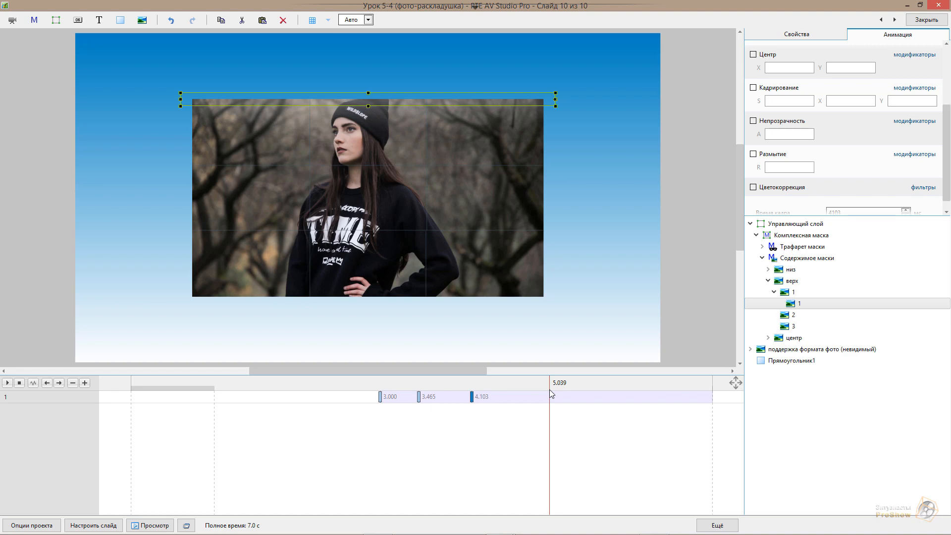
drag(436, 384, 470, 388)
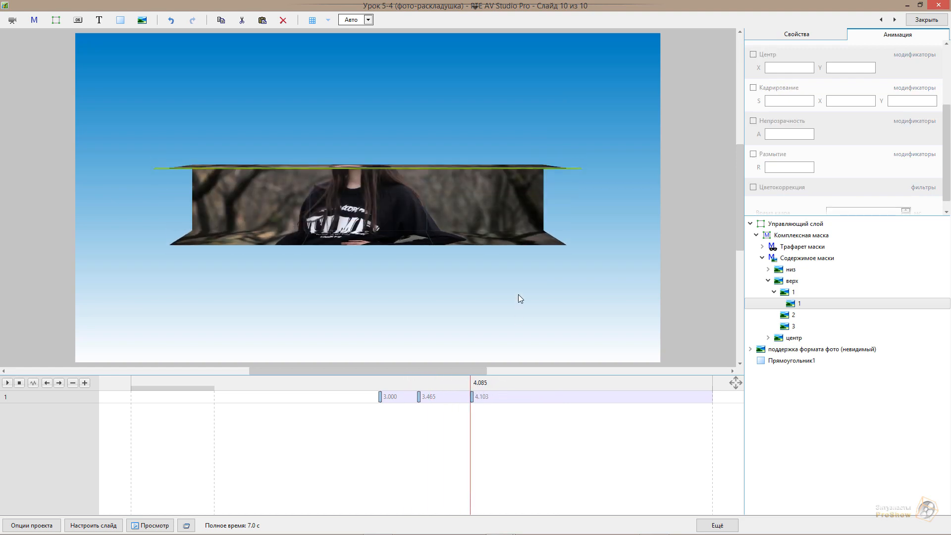
click(456, 385)
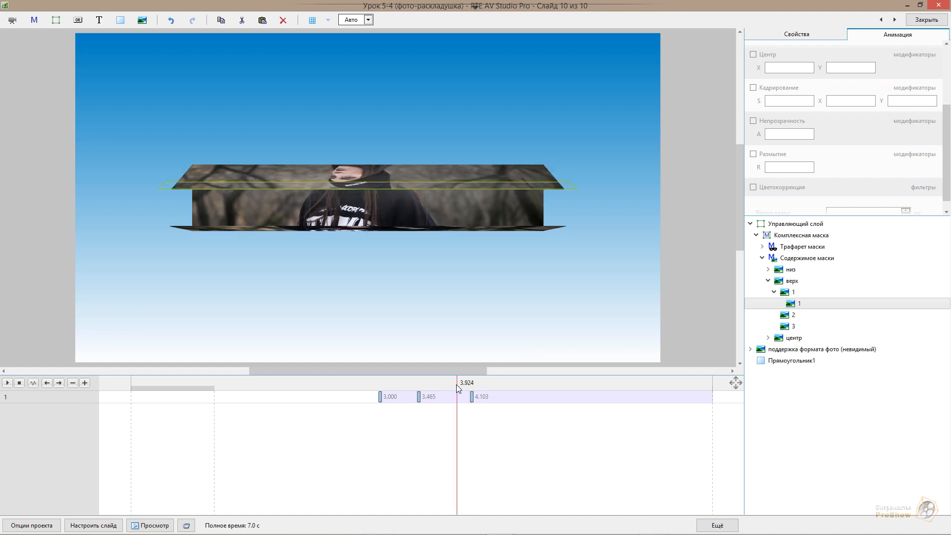
drag(456, 385, 376, 392)
drag(394, 397, 556, 401)
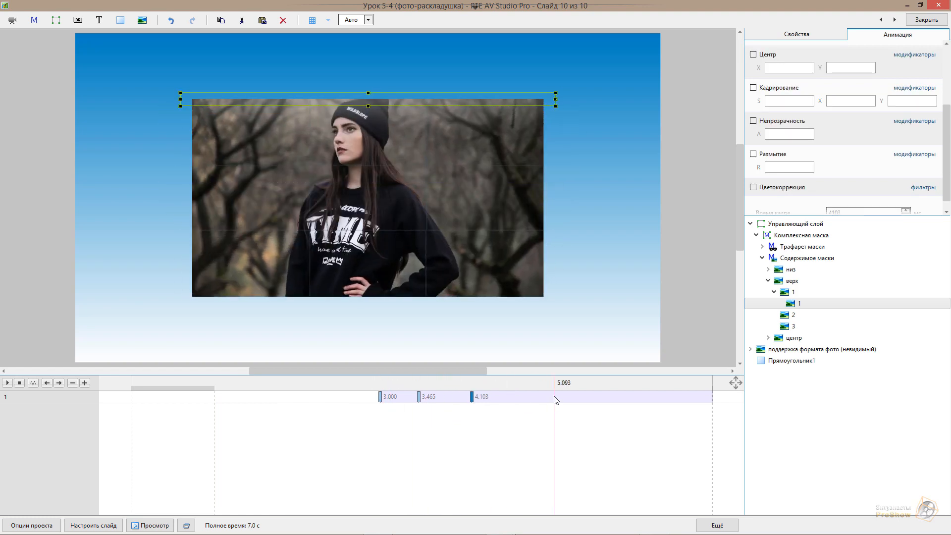
- Collapse layer 1 in the верх group and examine the layers nested in the низ and центр groups
click(774, 293)
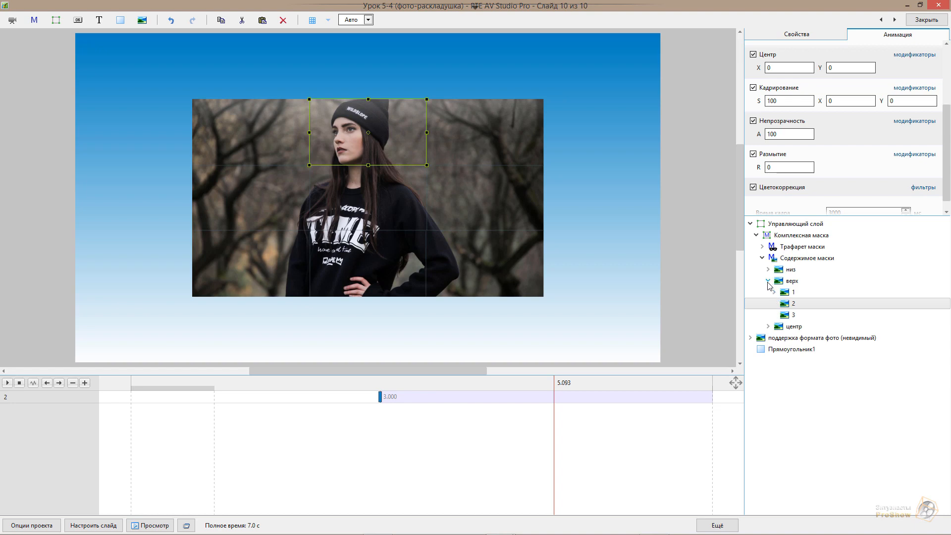
click(768, 270)
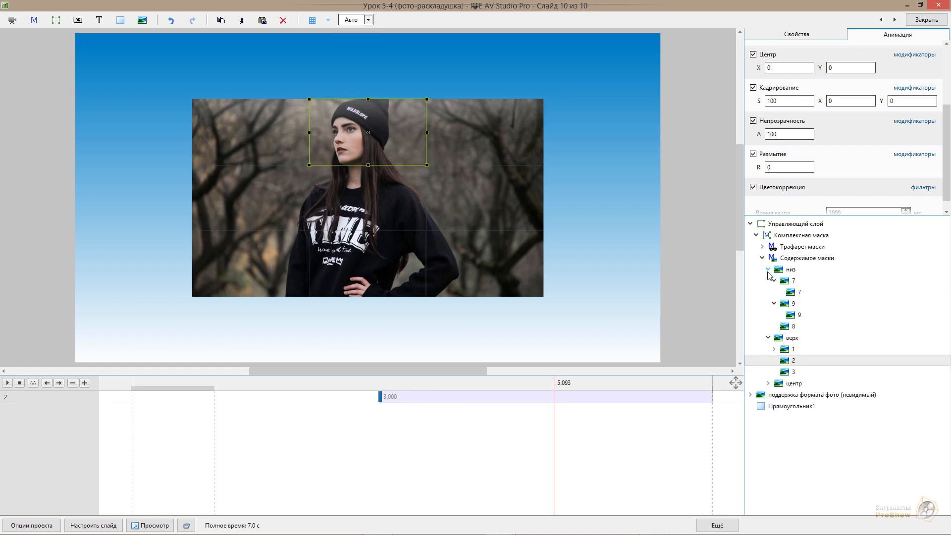
click(769, 384)
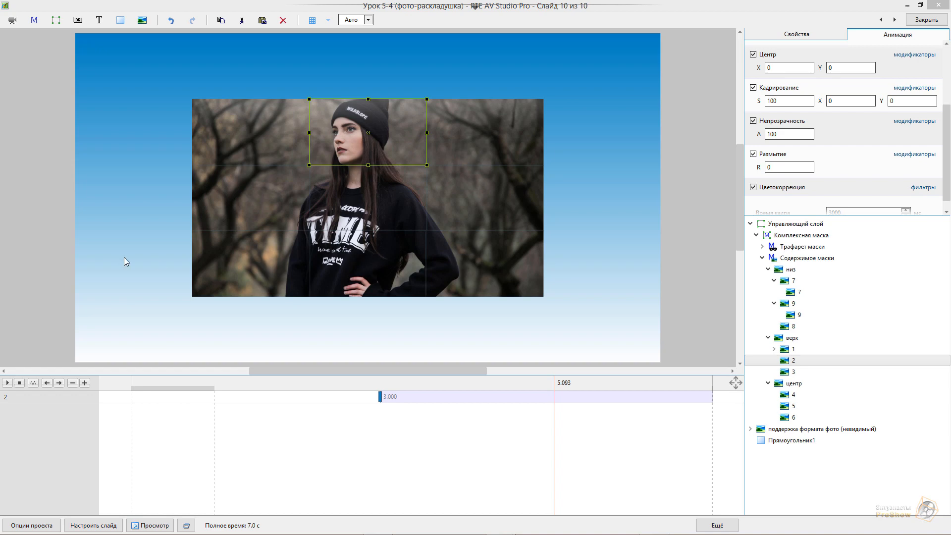
click(767, 270)
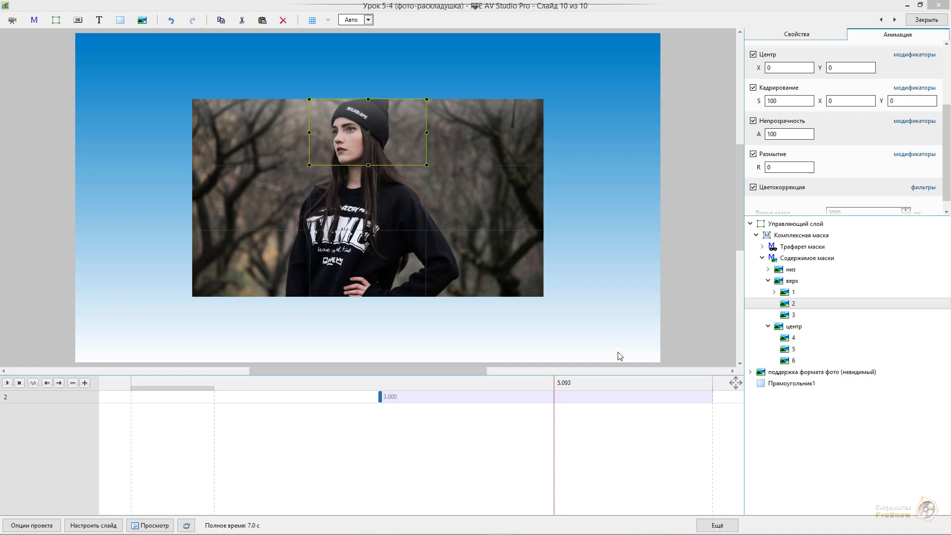
- Return the playhead to 0.000 and leave only the низ group expanded, with its layers 7 and 9 collapsed
drag(302, 391, 129, 394)
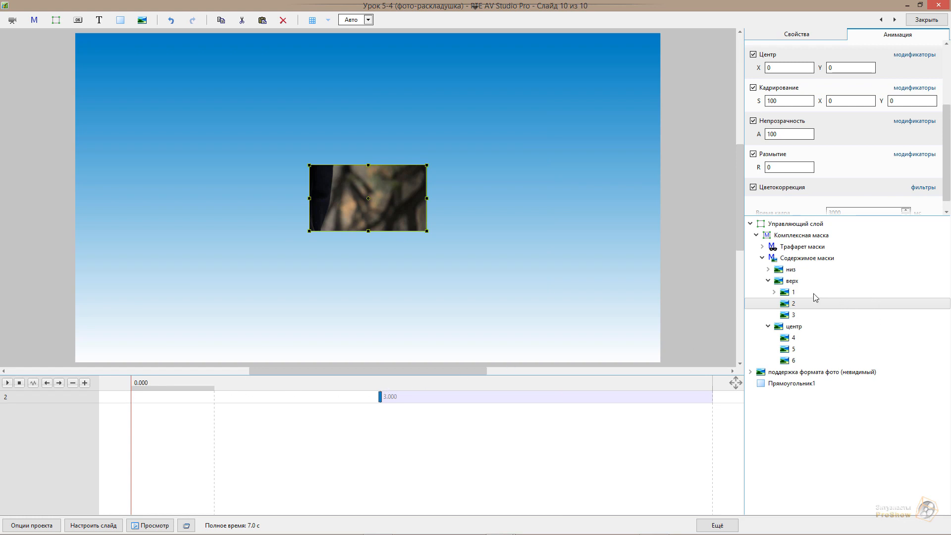
click(768, 281)
click(768, 292)
click(768, 269)
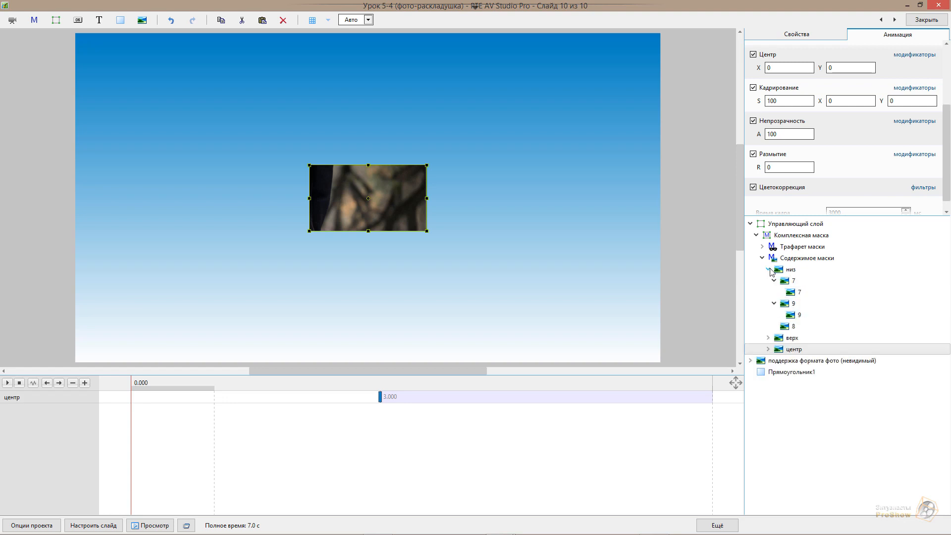
click(774, 281)
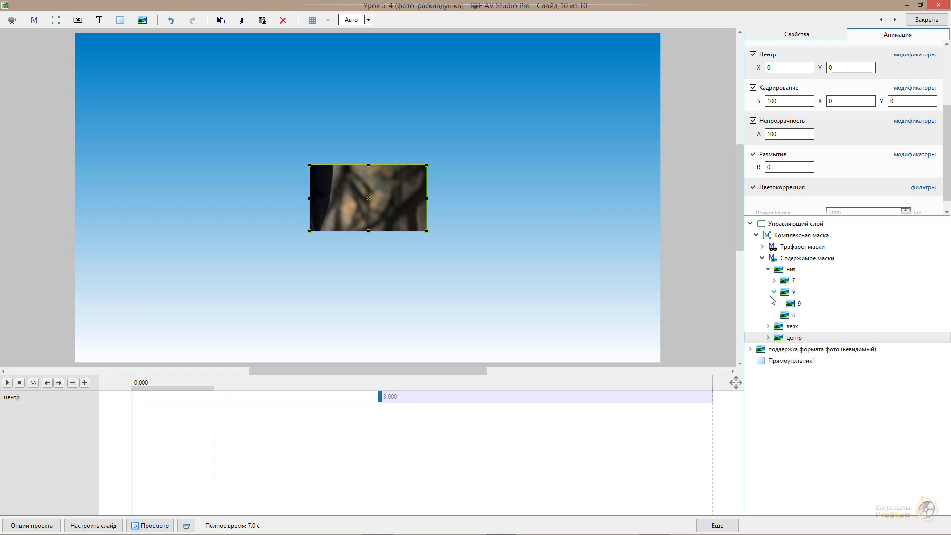
click(774, 291)
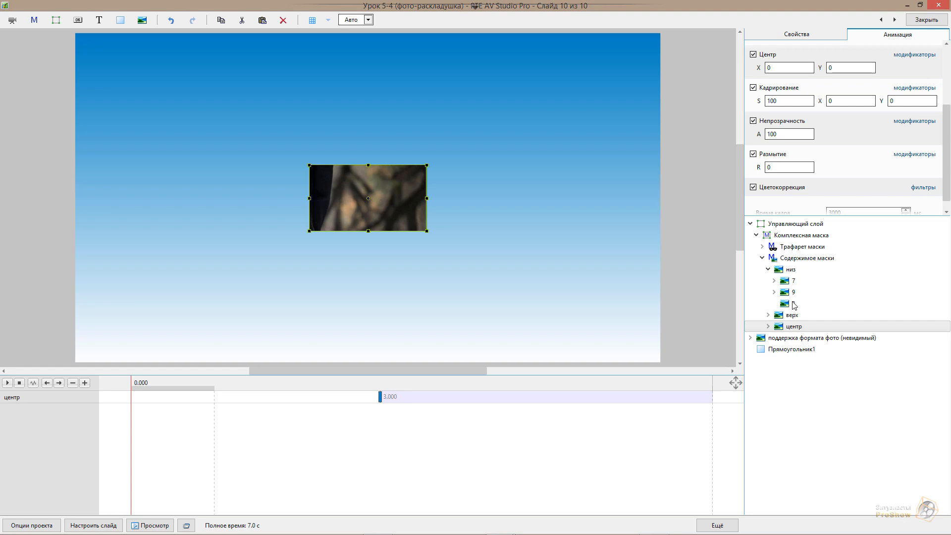
- Add the Тонирование: Чёрно-белая colour filter to layer 7's 1.000 s keyframe in the низ group
click(791, 281)
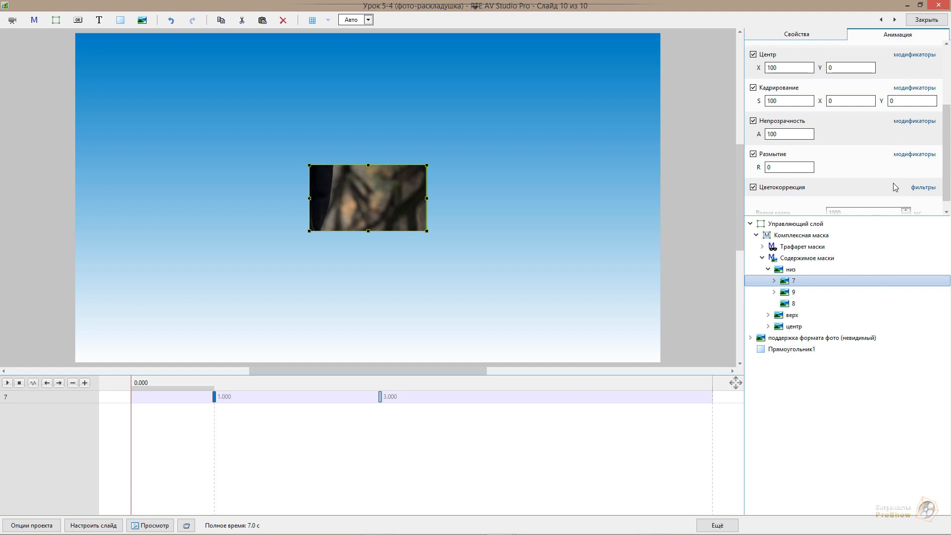
scroll(947, 167, down, 1)
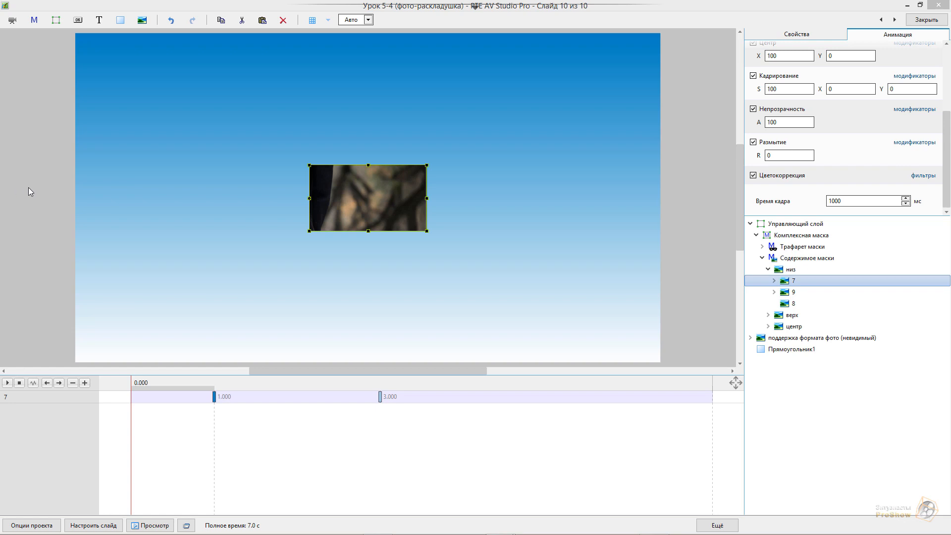
click(923, 176)
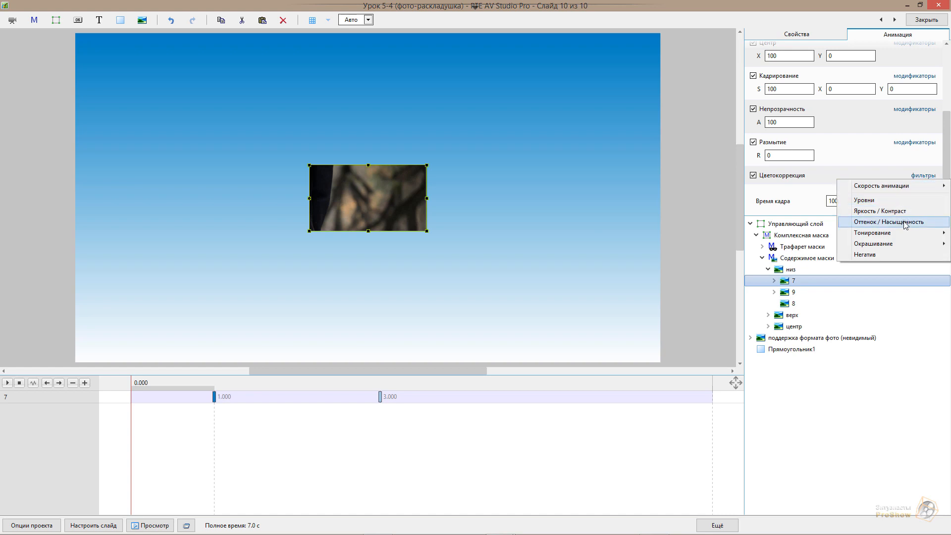
mouse_move(904, 233)
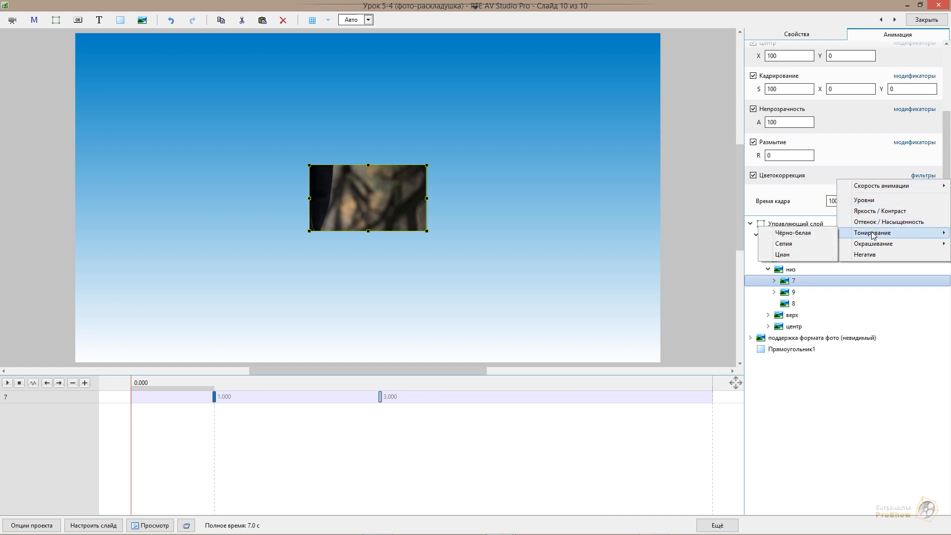
click(829, 233)
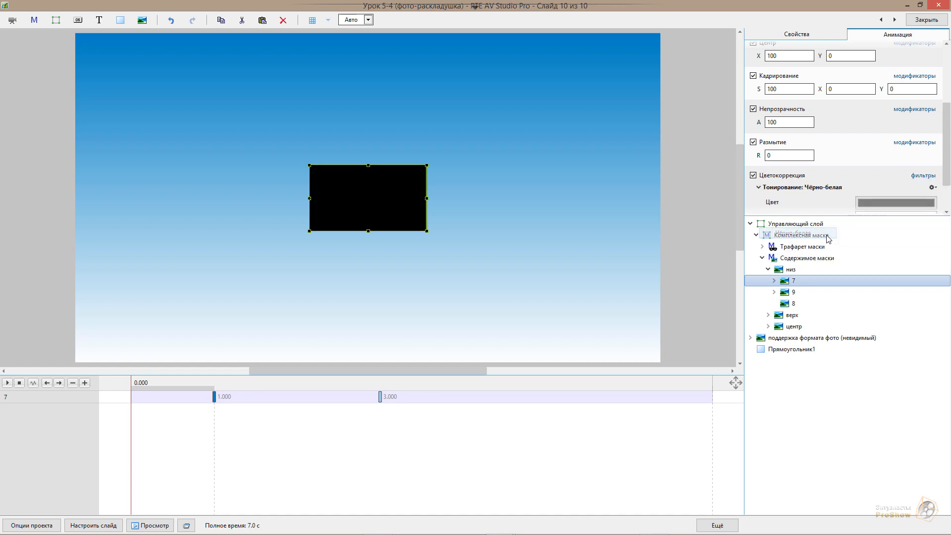
- Add the Яркость / Контраст filter to layer 7's 1.000 s keyframe and lower its Яркость
click(924, 176)
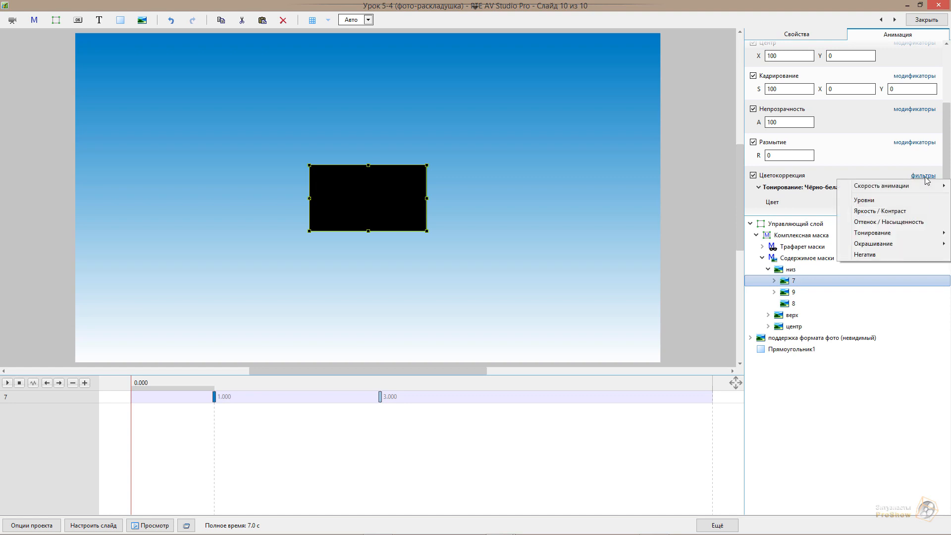
click(911, 212)
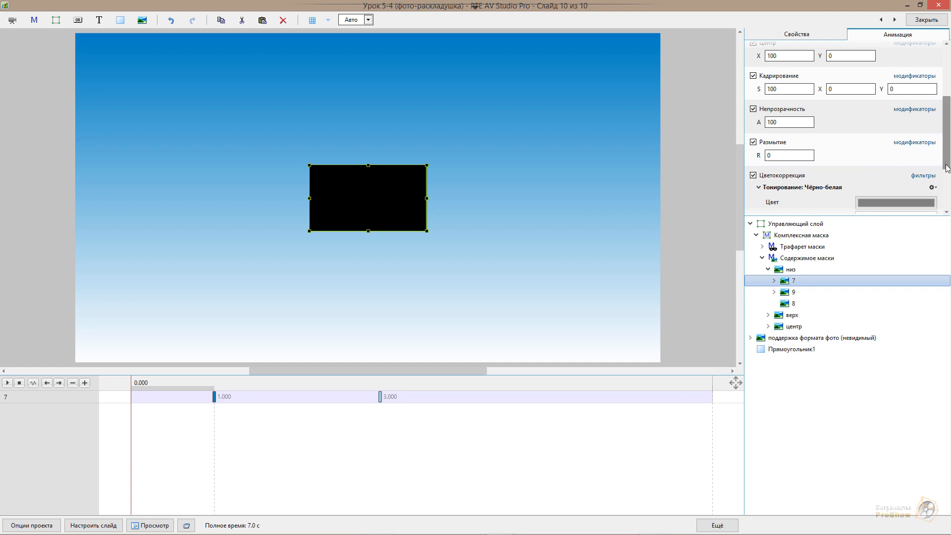
drag(948, 167, 947, 203)
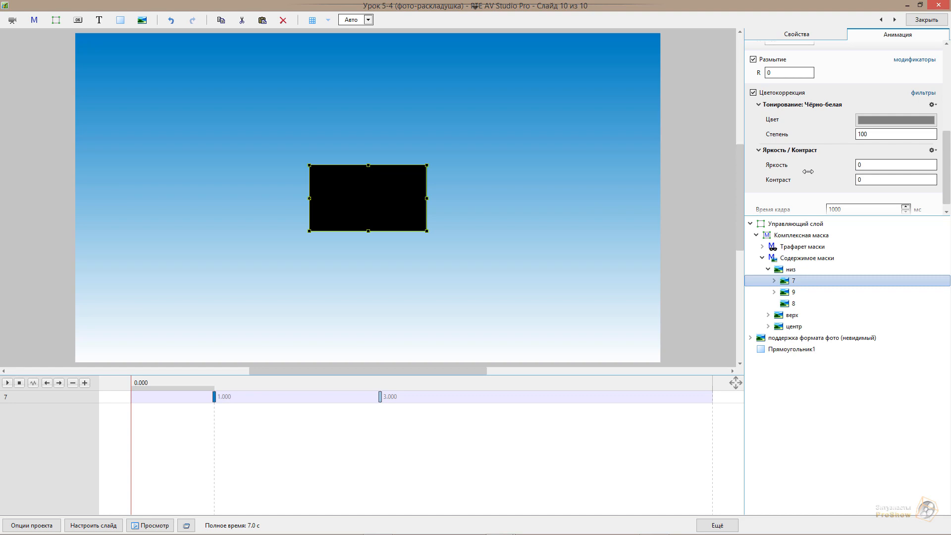
drag(829, 168, 748, 163)
- Add the Тонирование: Чёрно-белая colour filter to layer 9's 1.282 s keyframe in the низ group
click(793, 293)
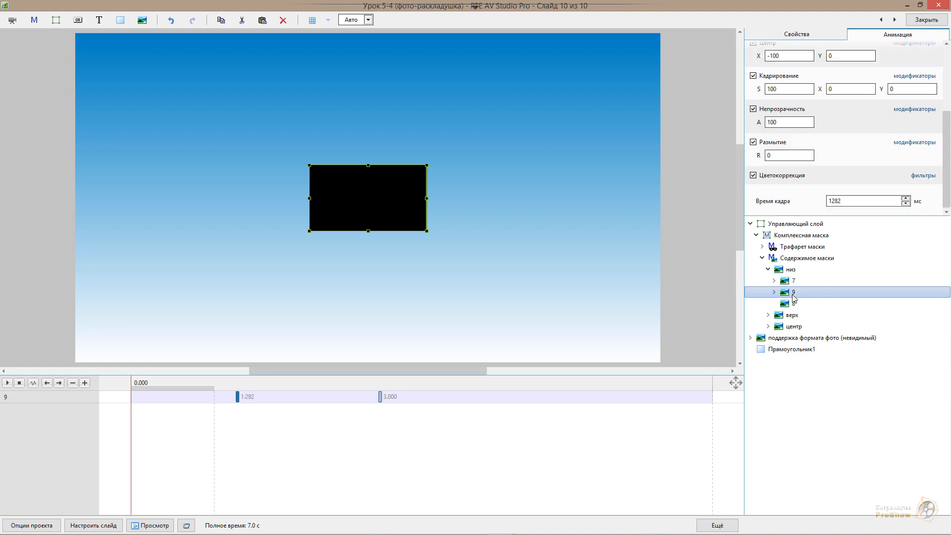
click(926, 177)
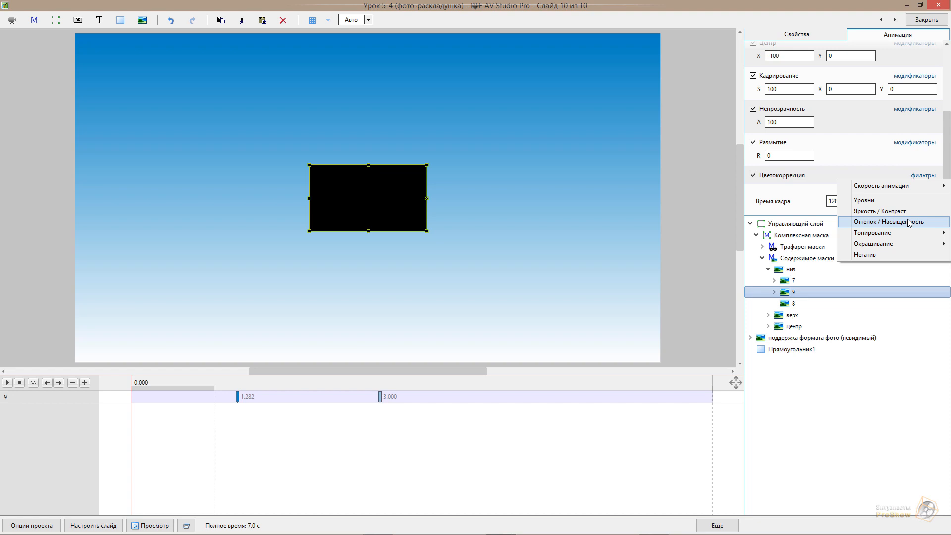
mouse_move(867, 233)
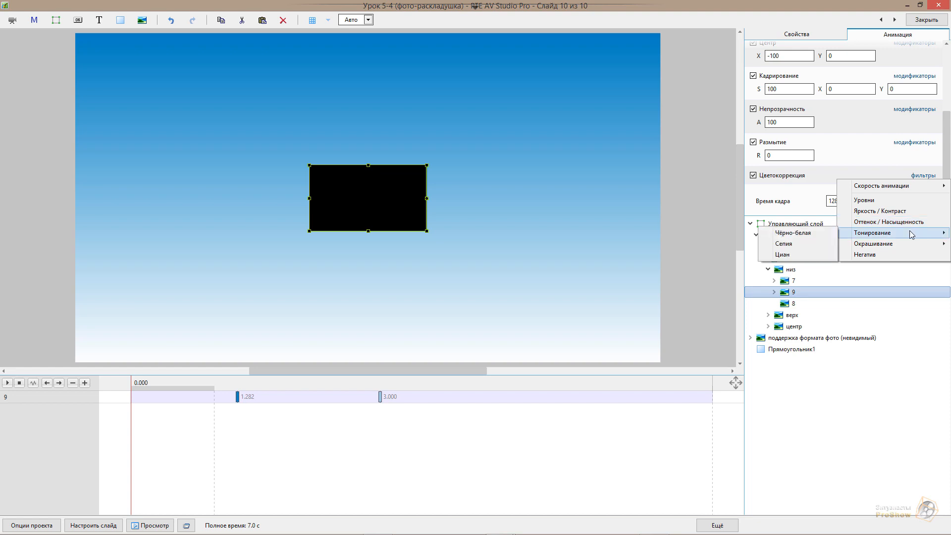
click(801, 237)
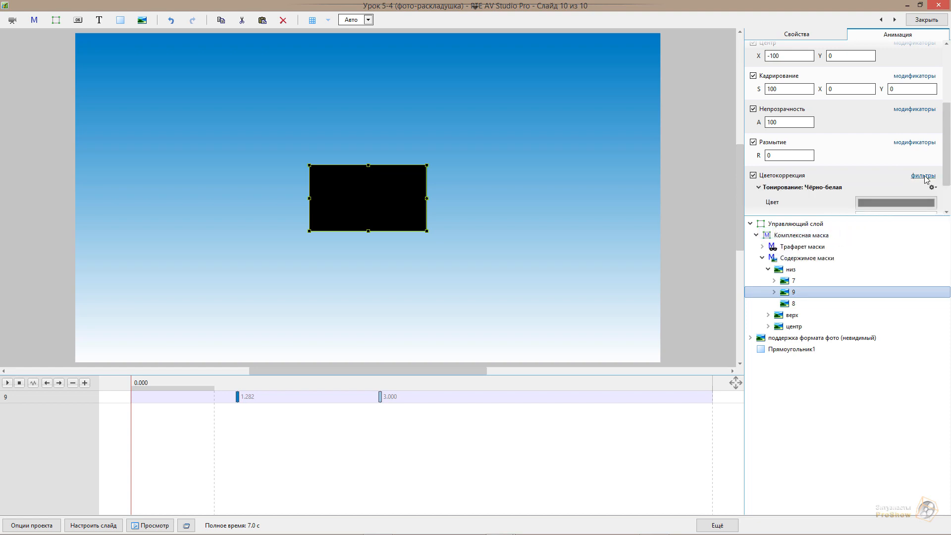
- Add the Яркость / Контраст filter to layer 9's 1.282 s keyframe and set its Яркость to -100
click(923, 176)
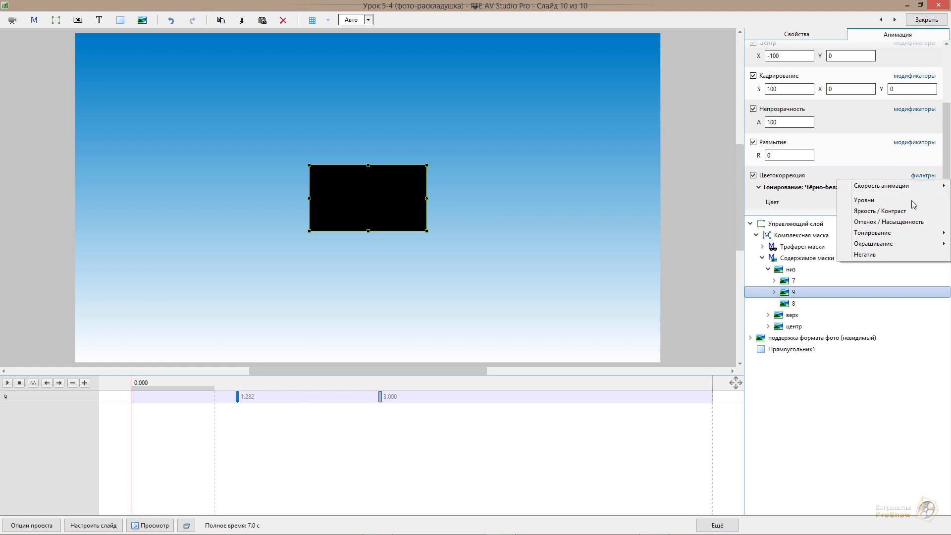
click(880, 211)
drag(947, 150, 947, 187)
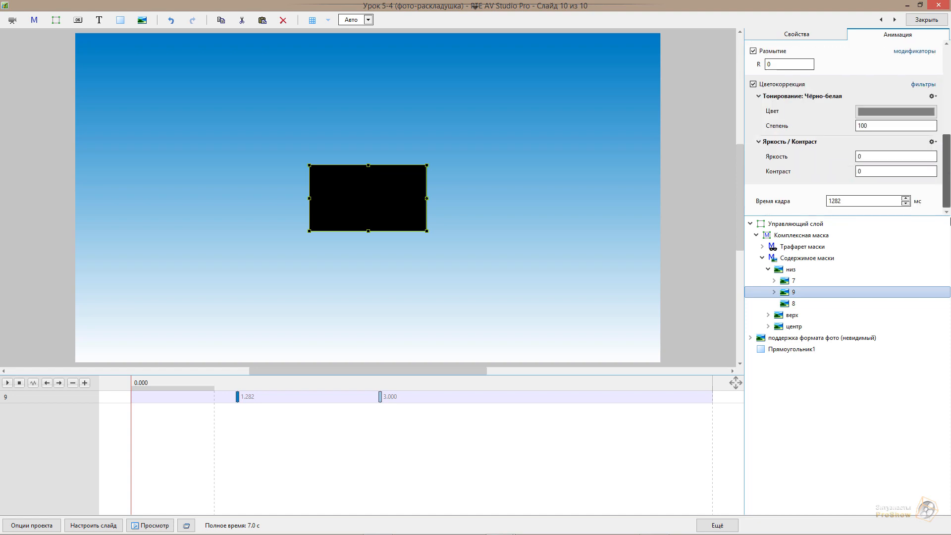
drag(841, 157, 752, 162)
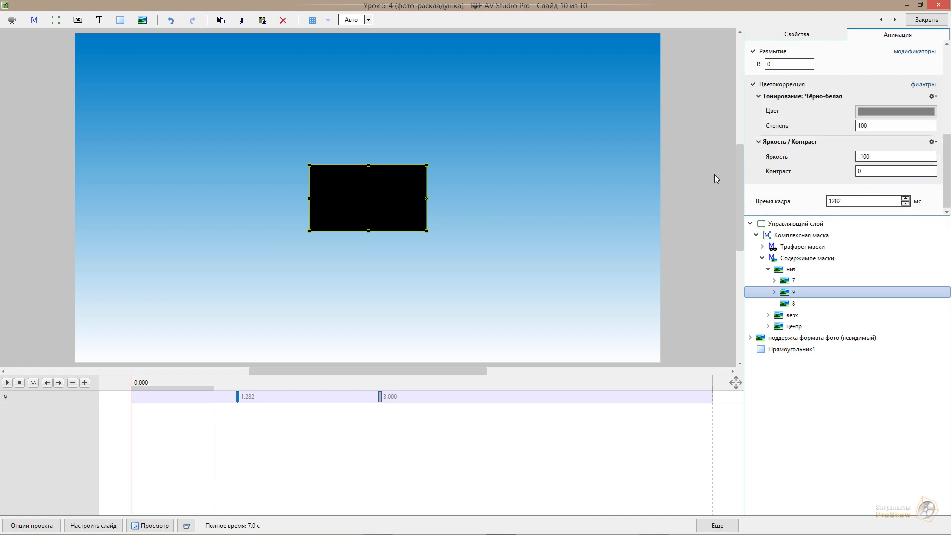
- Add Тонирование: Чёрно-белая and Яркость / Контраст filters to layer 8's 1.000 s keyframe in the низ group, with Яркость at -100
click(796, 304)
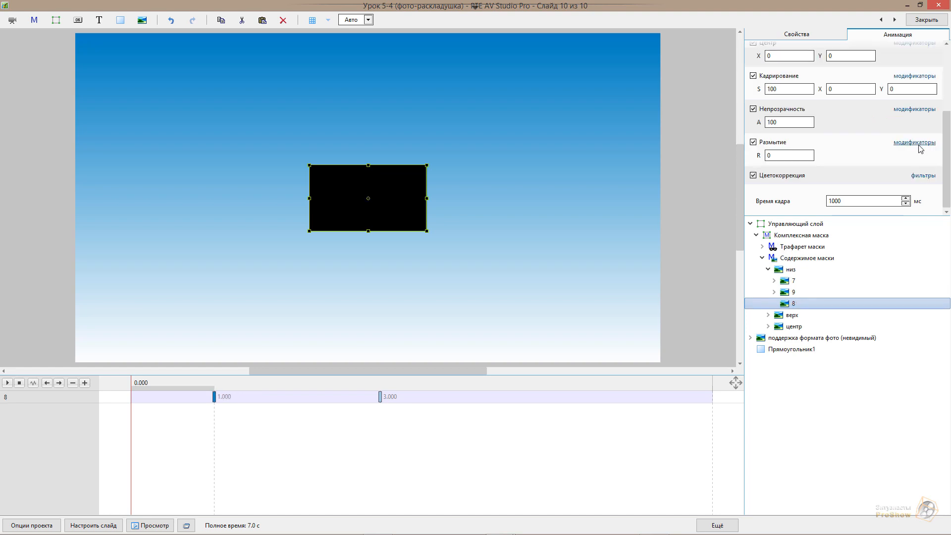
click(920, 177)
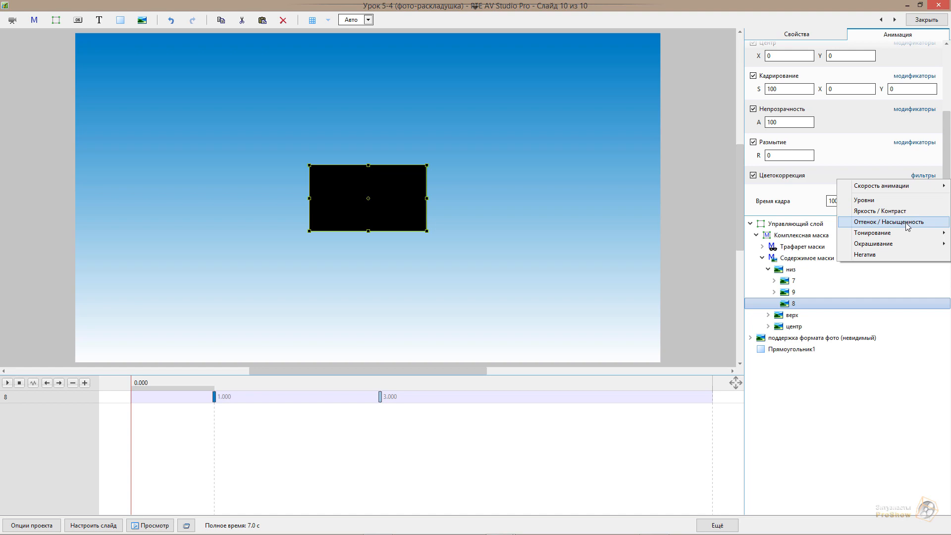
mouse_move(905, 233)
click(804, 238)
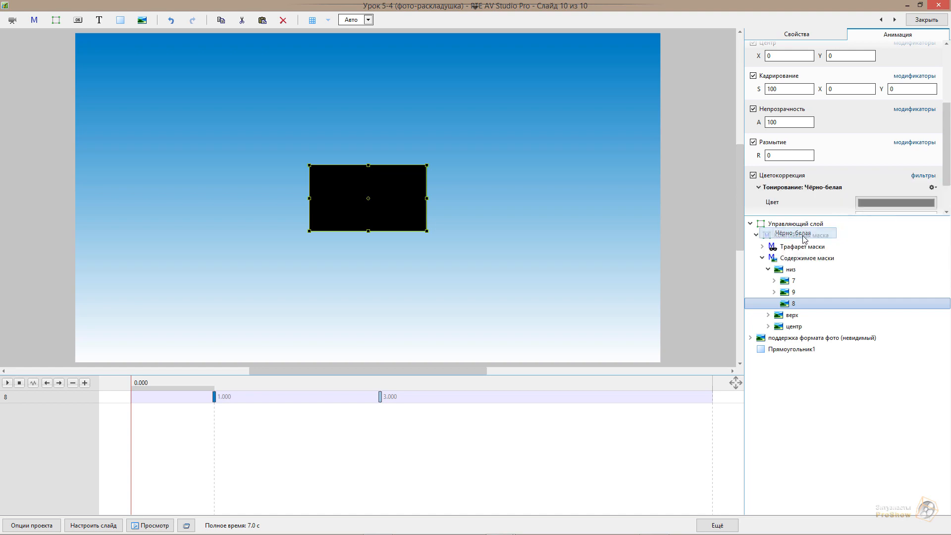
click(923, 176)
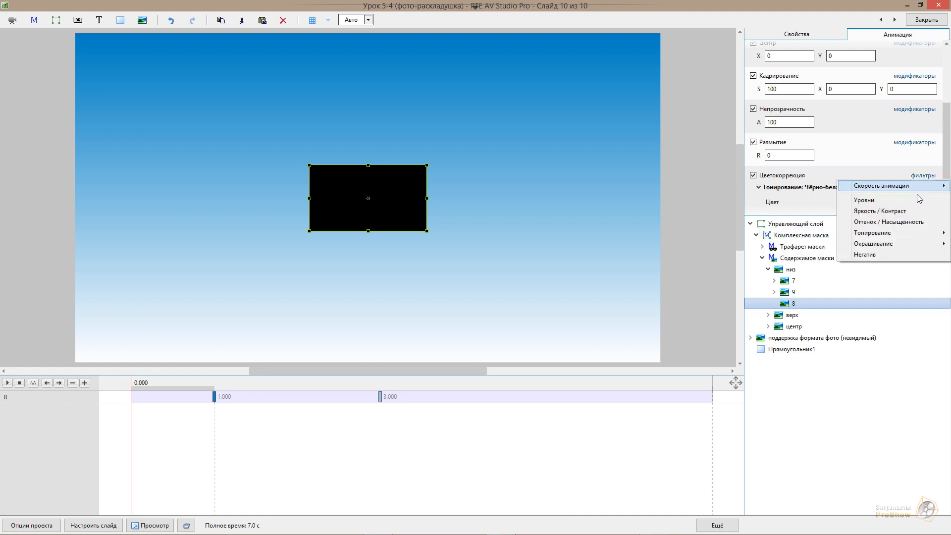
click(880, 211)
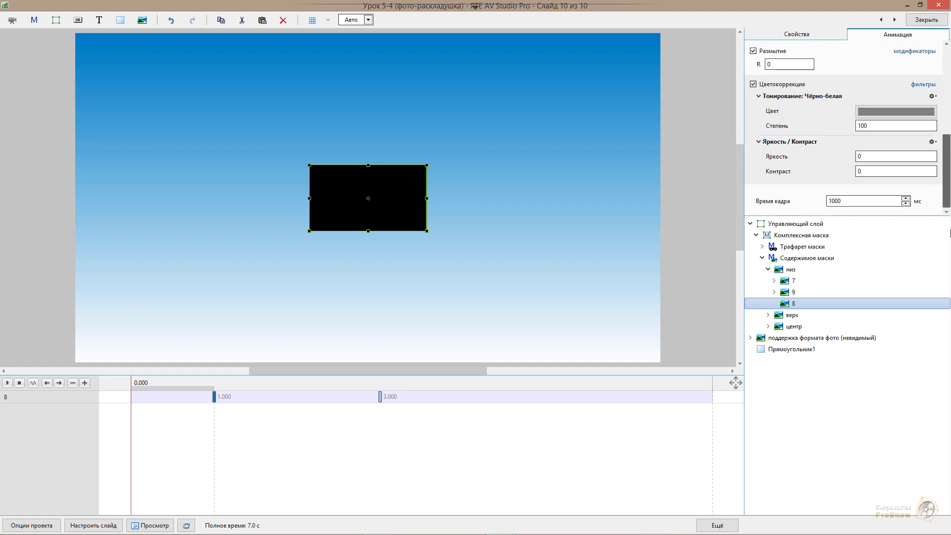
drag(840, 158, 723, 167)
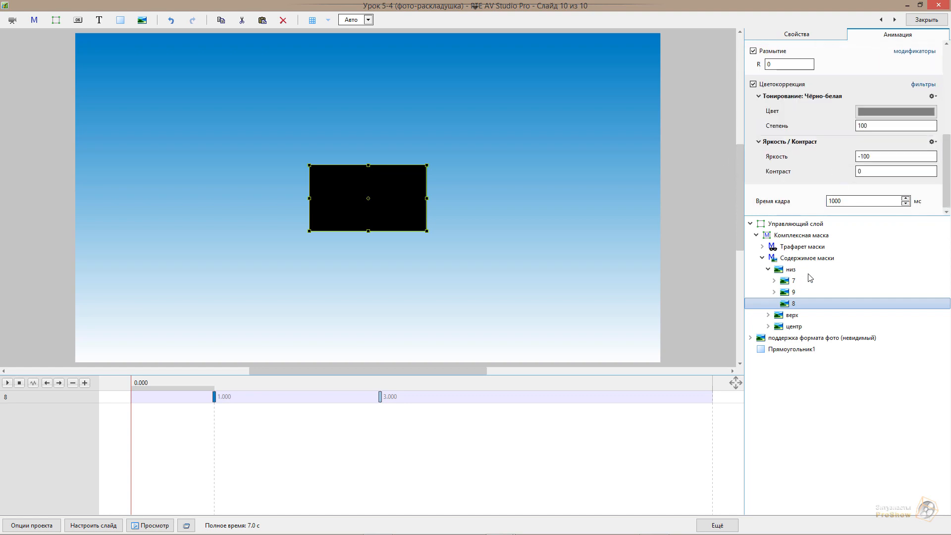
- Add Тонирование: Чёрно-белая and Яркость / Контраст filters to layer 1's 3.000 s keyframe in the верх group, with Яркость at -100
click(768, 269)
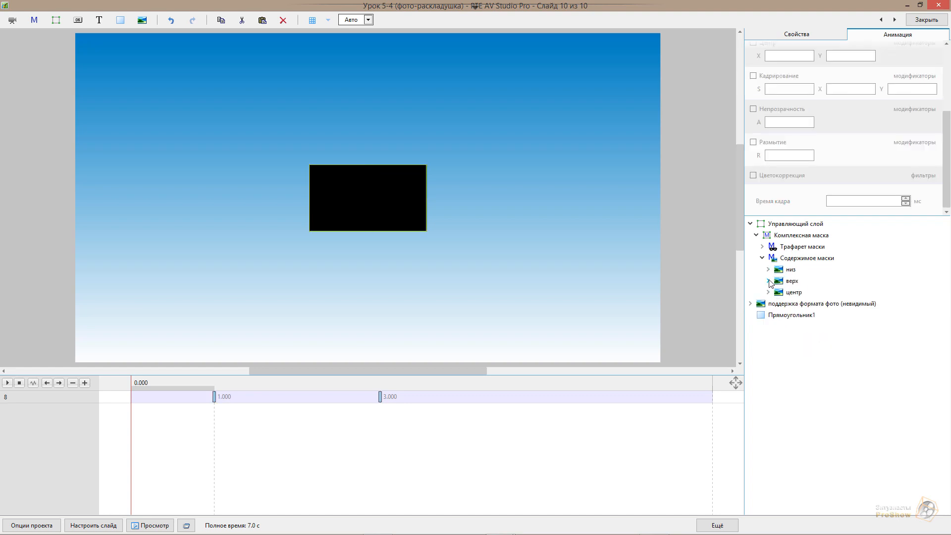
click(768, 281)
click(794, 292)
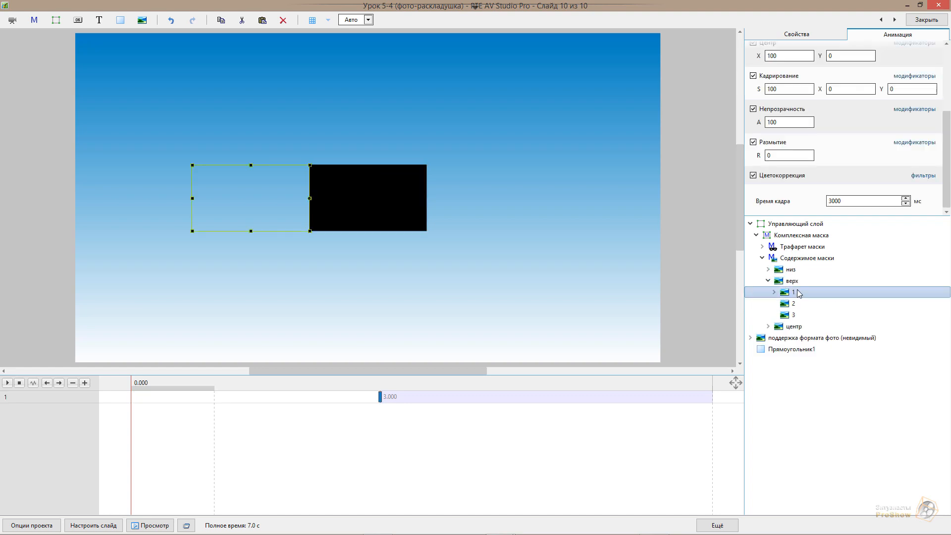
click(930, 177)
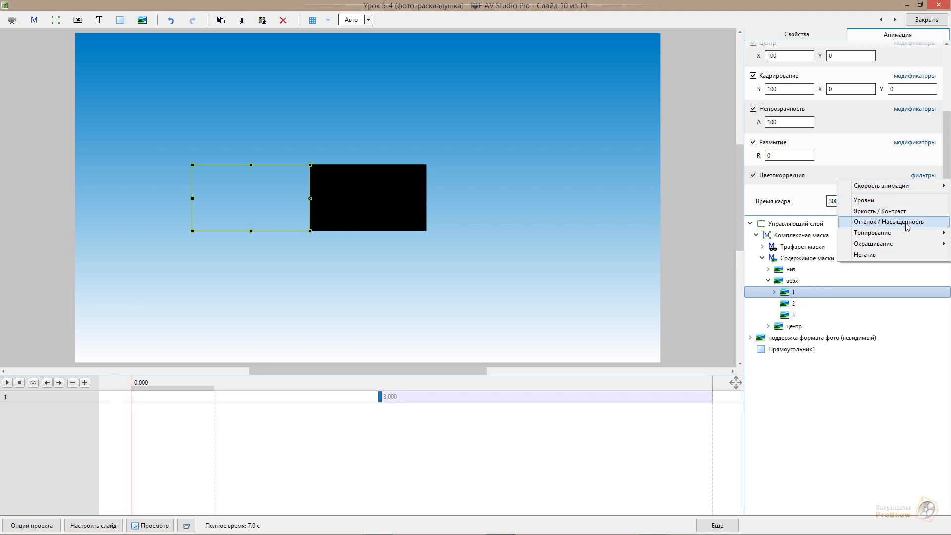
mouse_move(908, 233)
click(813, 240)
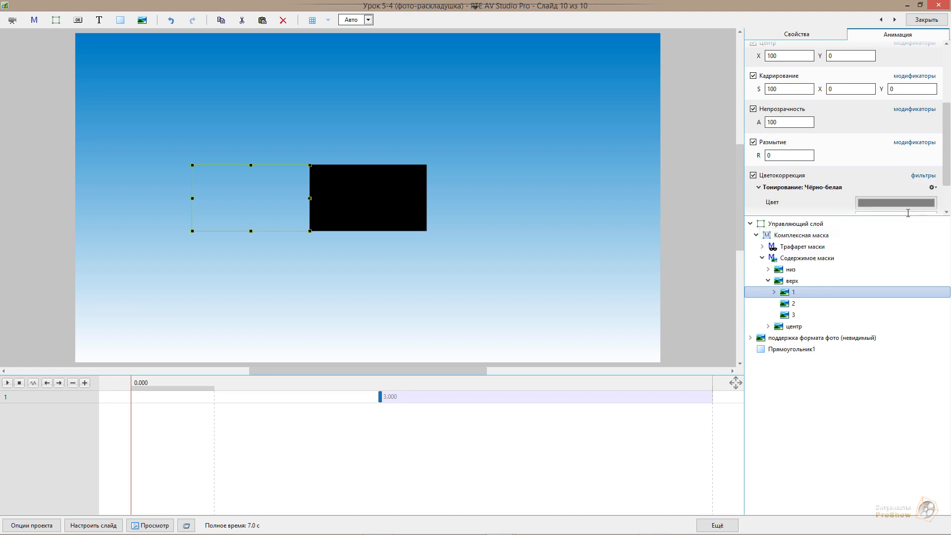
click(922, 176)
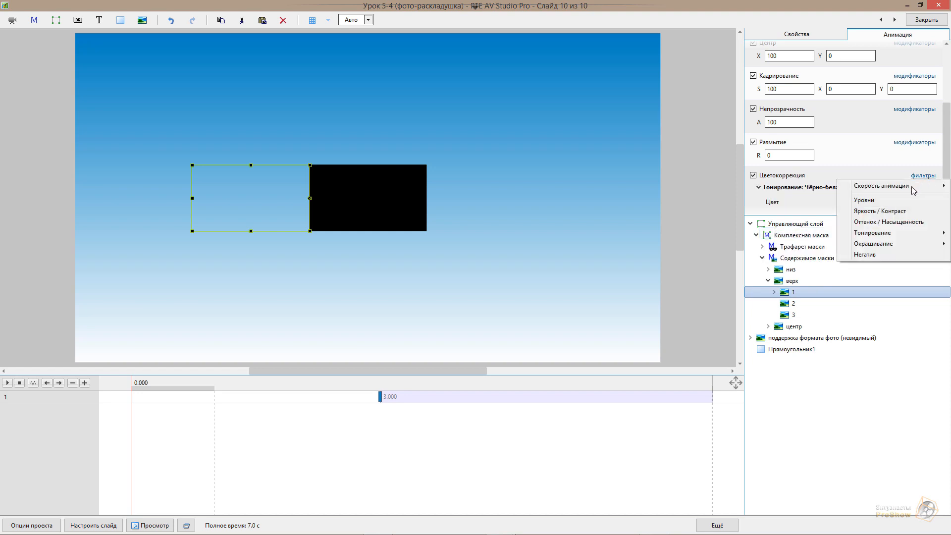
click(885, 211)
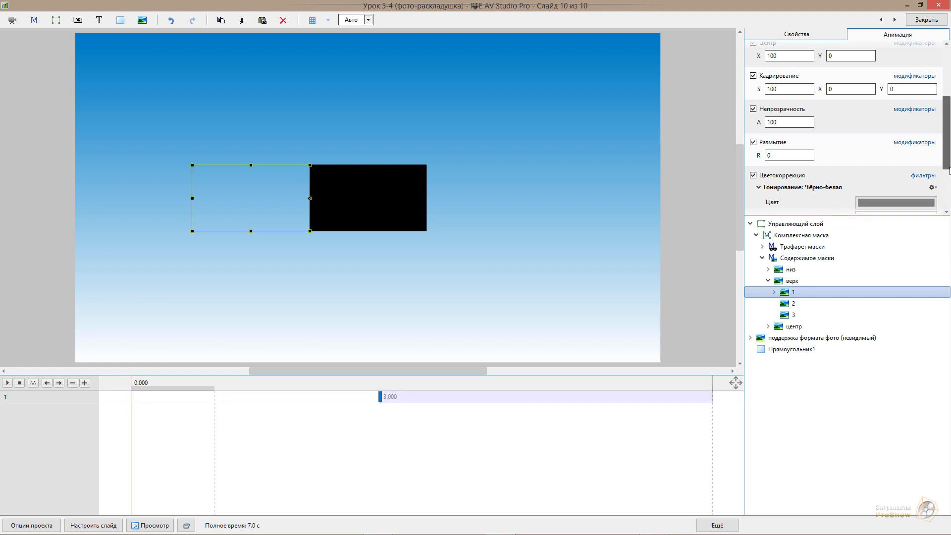
drag(943, 164, 945, 210)
drag(826, 159, 737, 166)
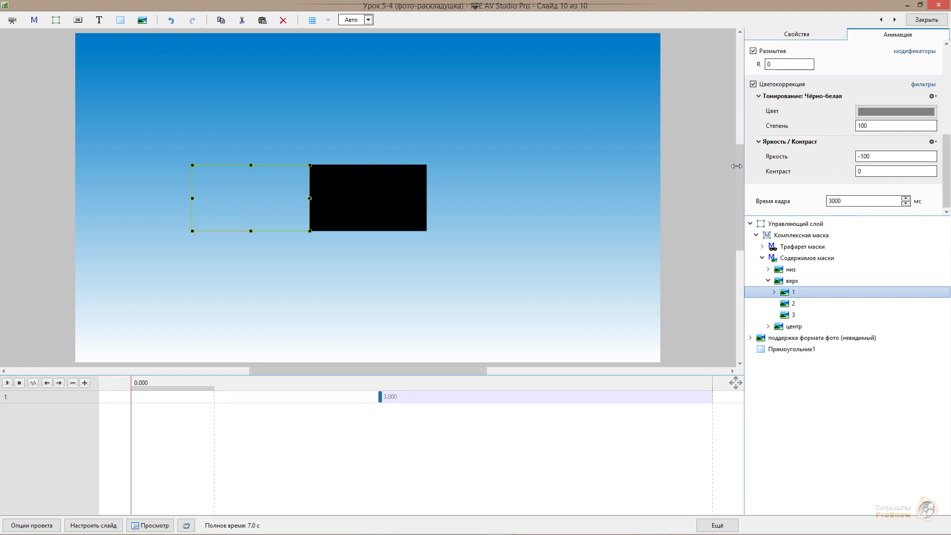
- Add Тонирование: Чёрно-белая and Яркость / Контраст filters to layer 2's 3.000 s keyframe in the верх group
click(795, 305)
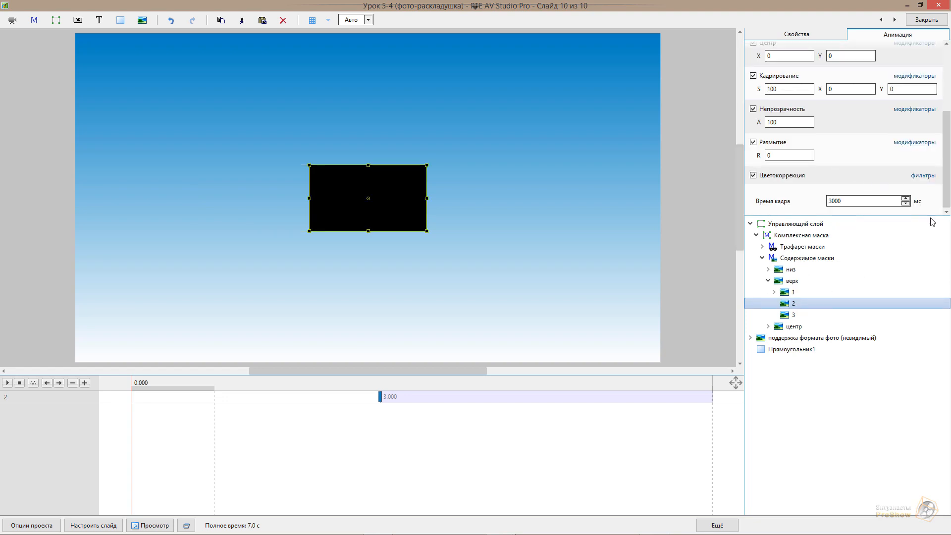
click(925, 177)
mouse_move(907, 234)
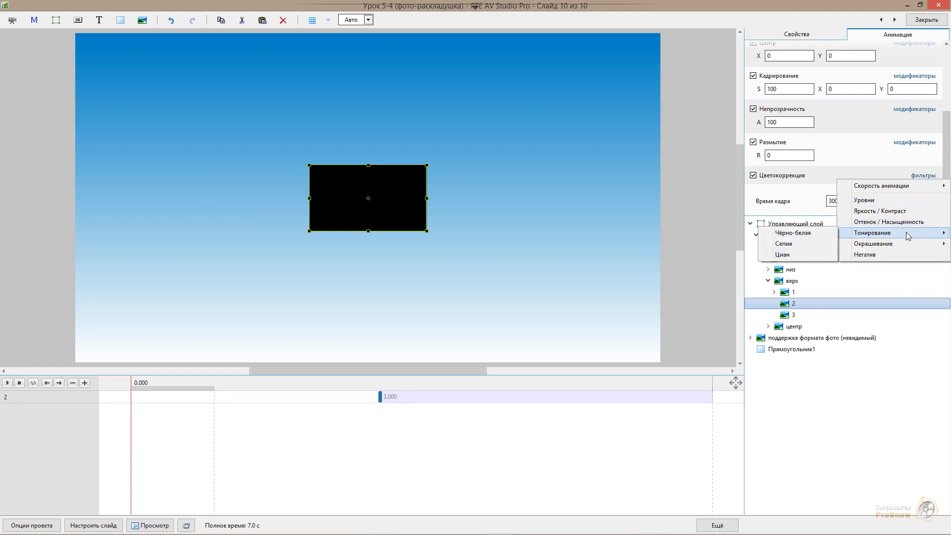
click(804, 234)
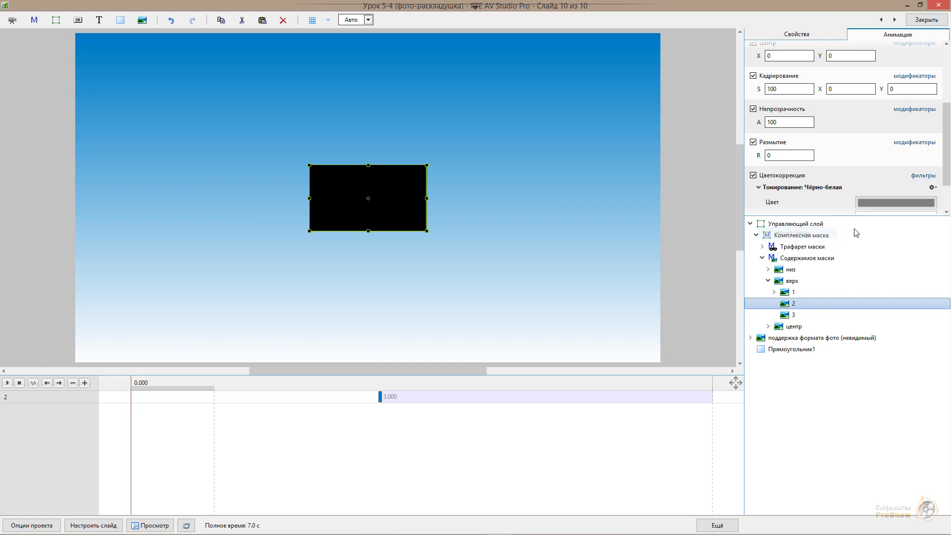
click(924, 177)
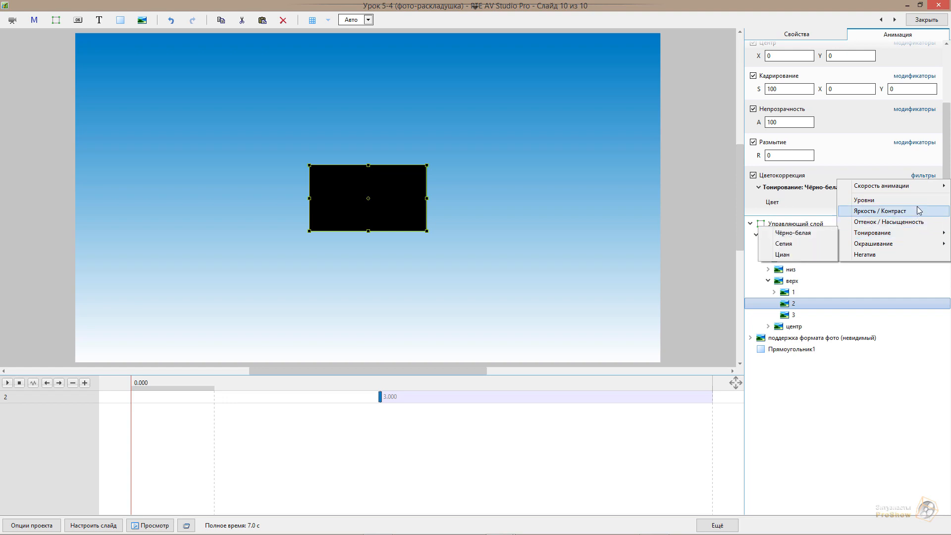
click(914, 210)
scroll(892, 199, down, 3)
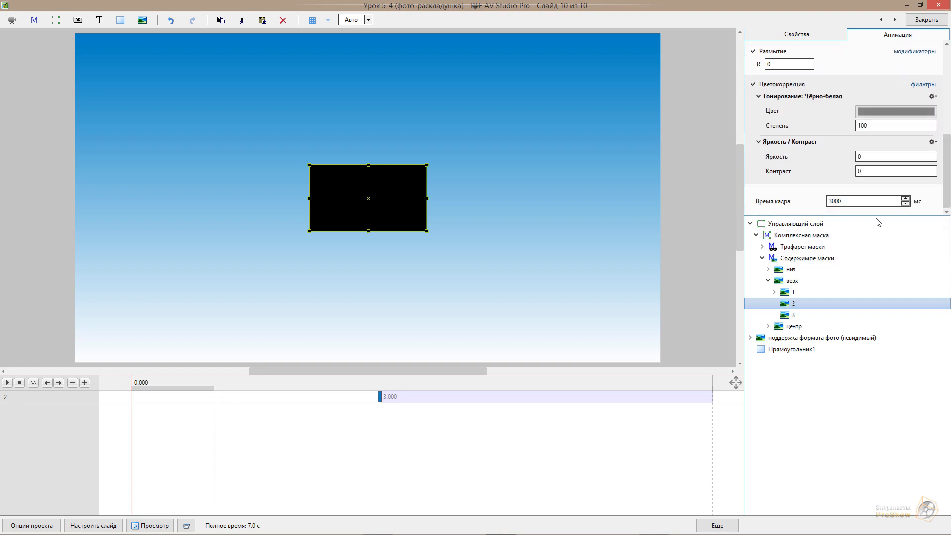
- Add Тонирование: Чёрно-белая and Яркость / Контраст filters to layer 3's 3.000 s keyframe in the верх group, with Яркость at -100
click(794, 315)
click(928, 177)
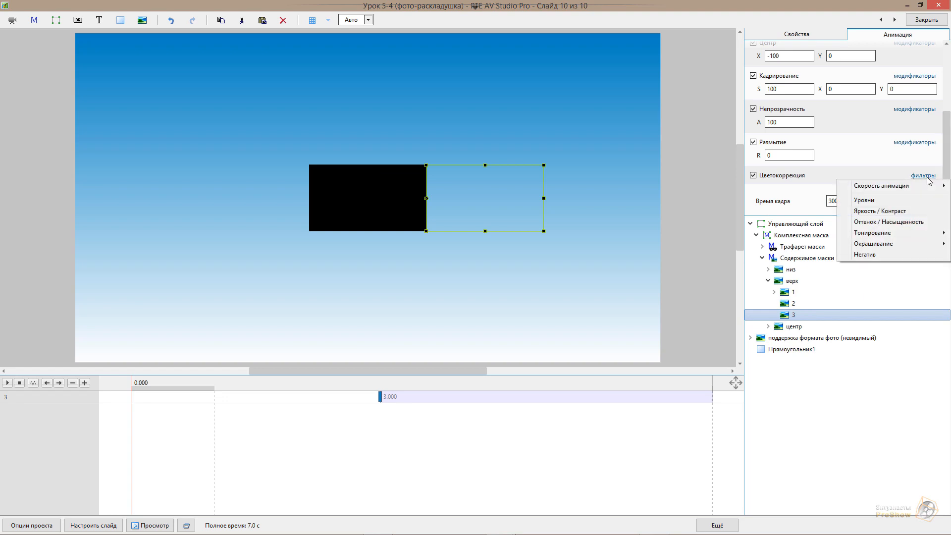
mouse_move(881, 232)
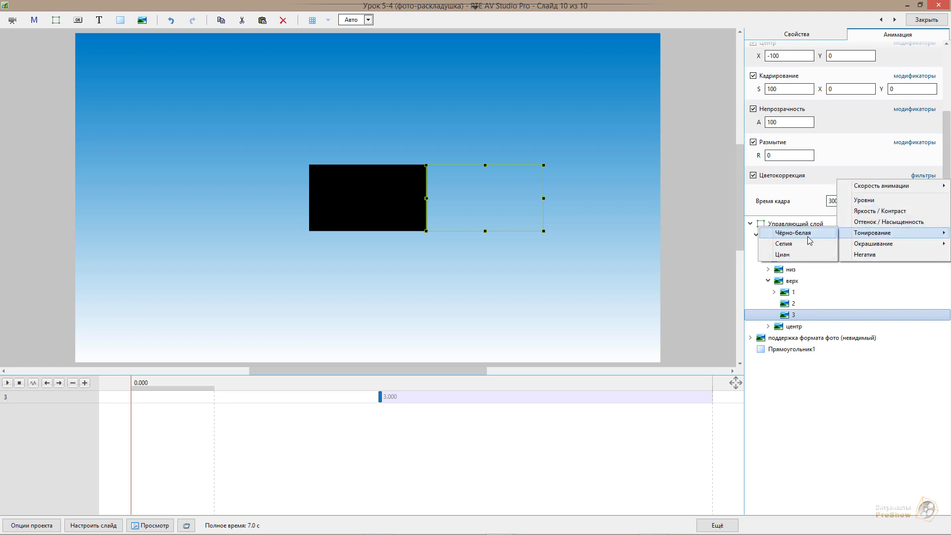
click(809, 237)
click(924, 176)
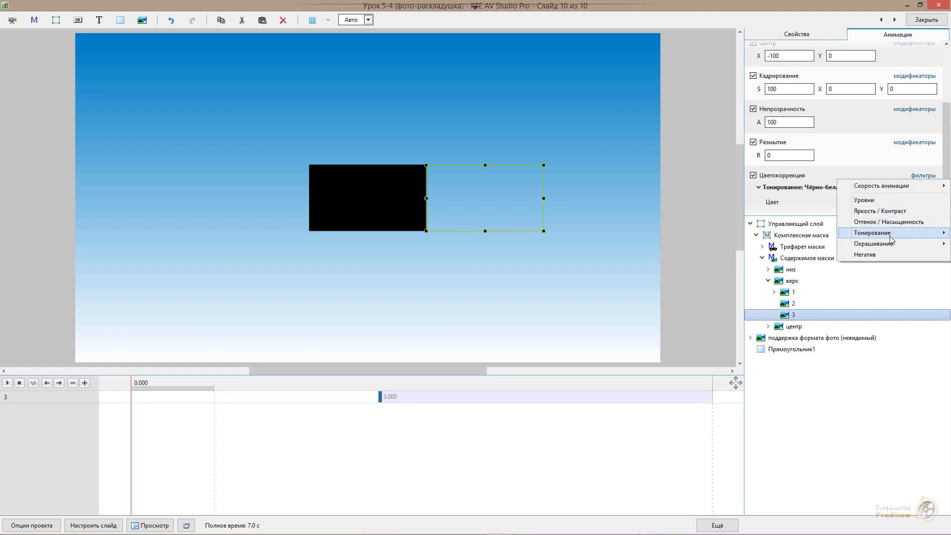
click(880, 211)
scroll(946, 202, down, 1)
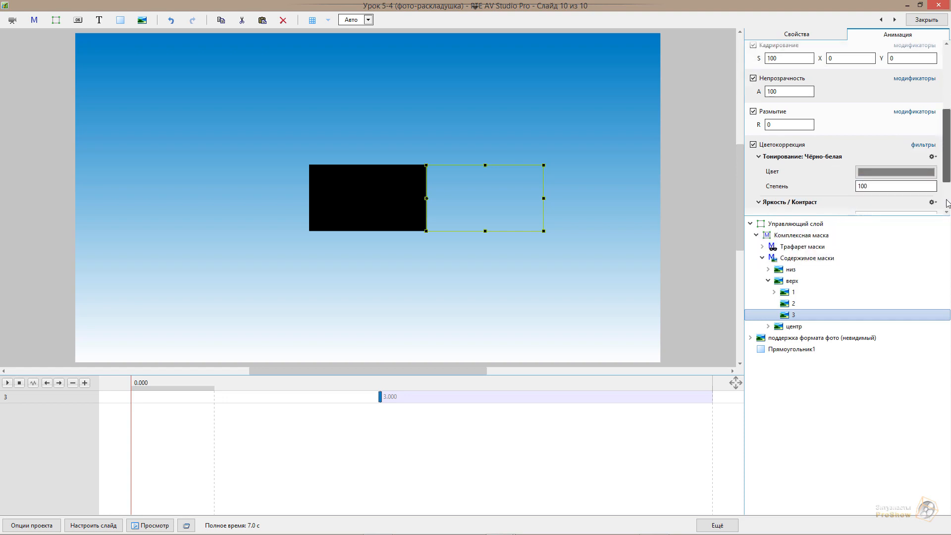
scroll(946, 203, down, 2)
drag(824, 160, 725, 162)
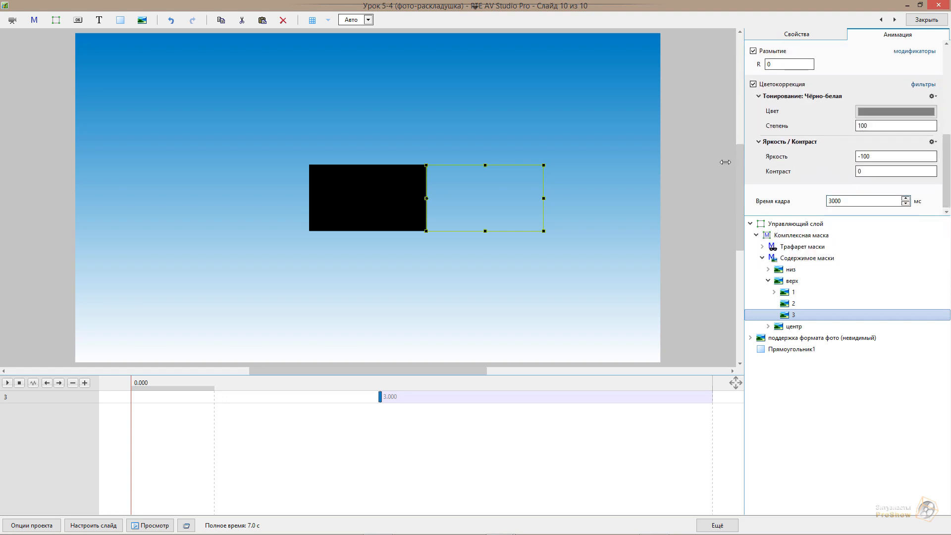
- Add Тонирование: Чёрно-белая and Яркость / Контраст filters to layer 4's 3.000 s keyframe in the центр group, with Яркость at -100
click(769, 281)
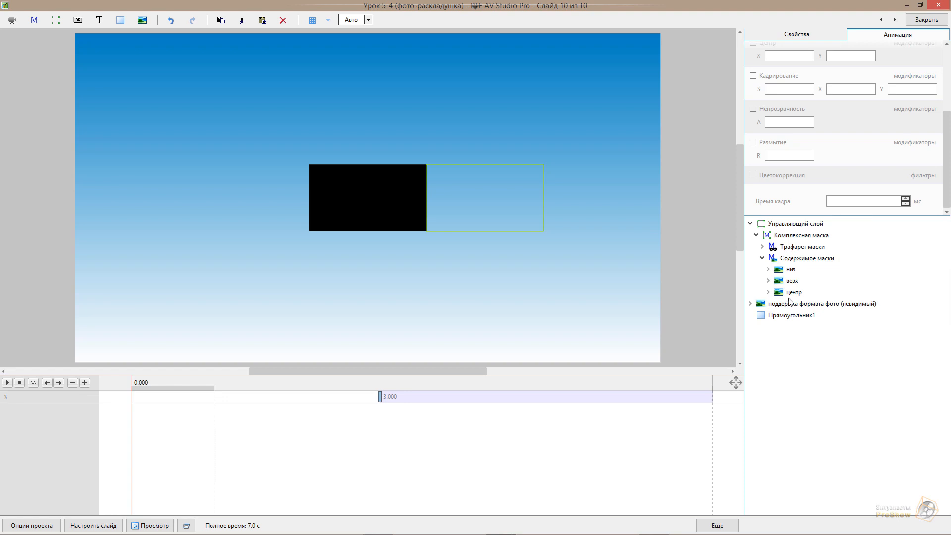
click(769, 292)
click(800, 303)
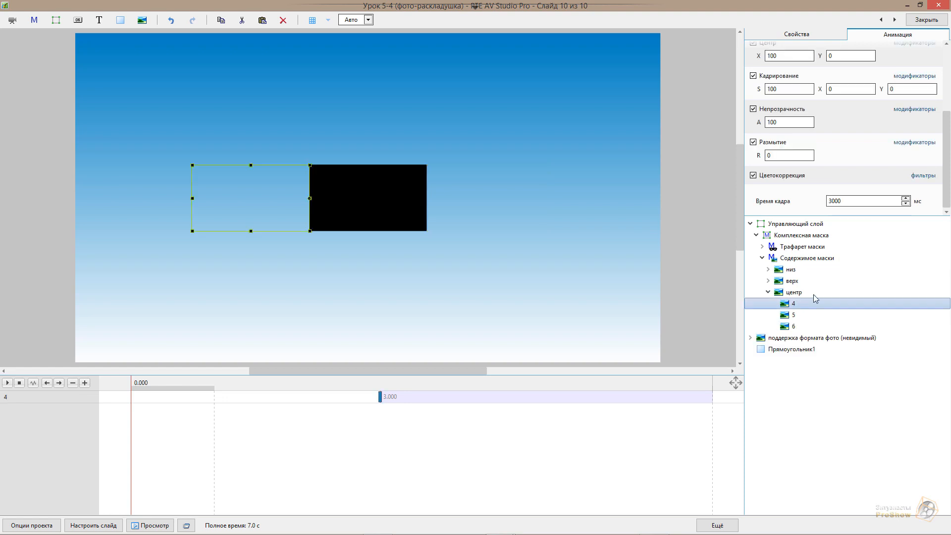
click(927, 176)
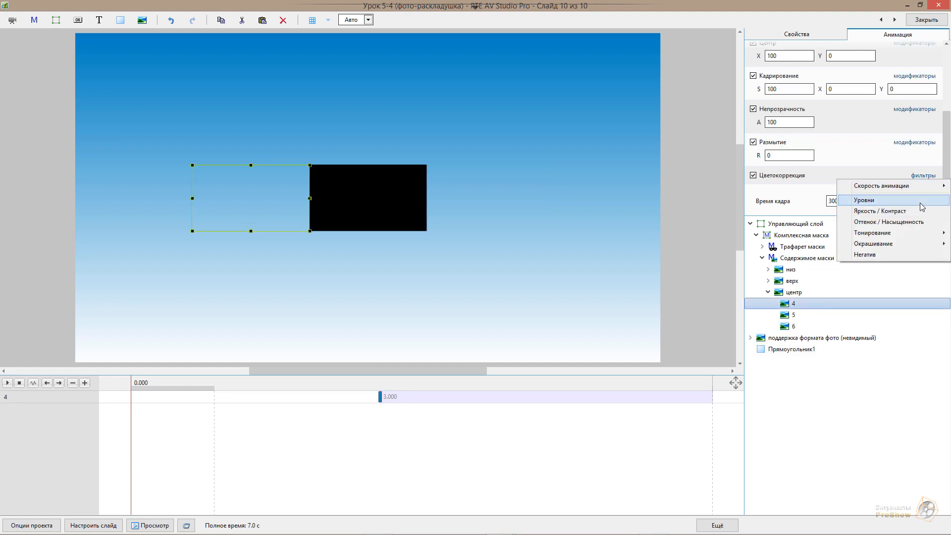
mouse_move(910, 239)
click(823, 233)
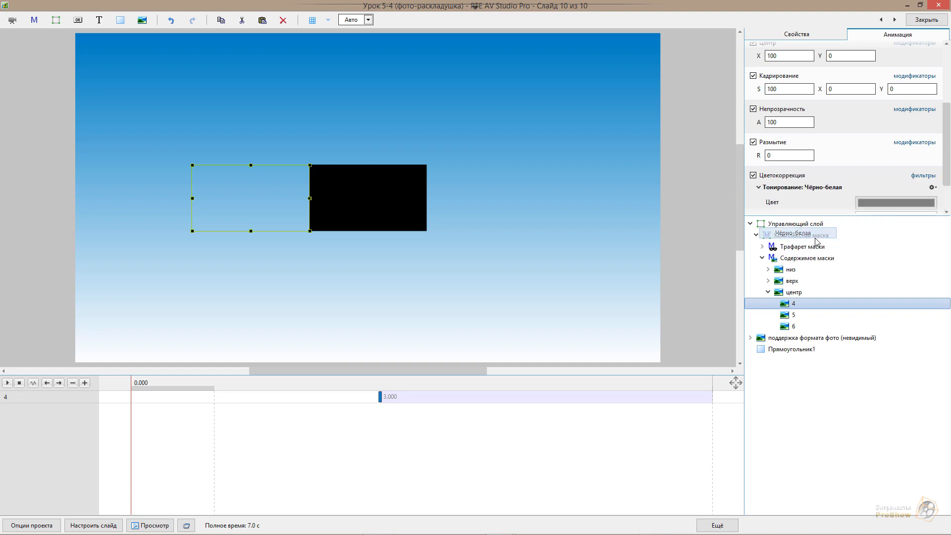
click(934, 186)
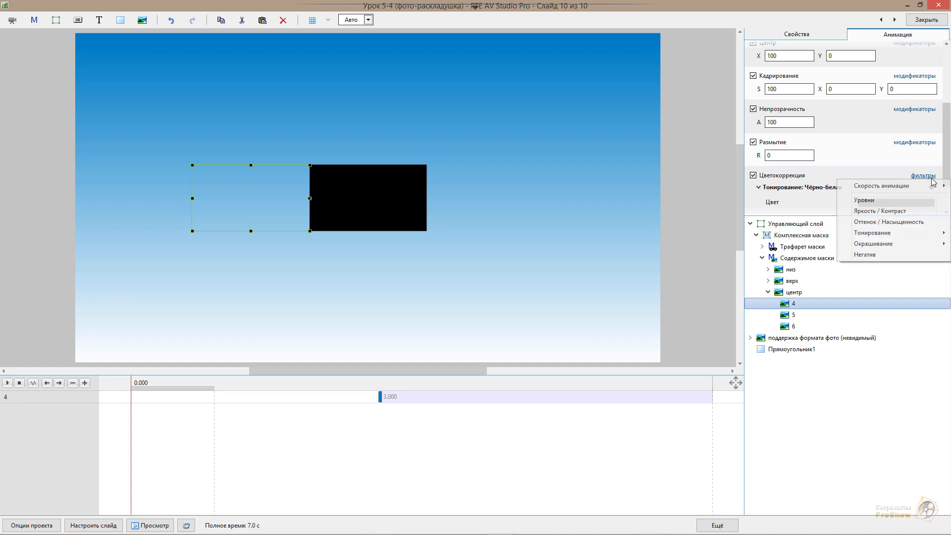
click(914, 213)
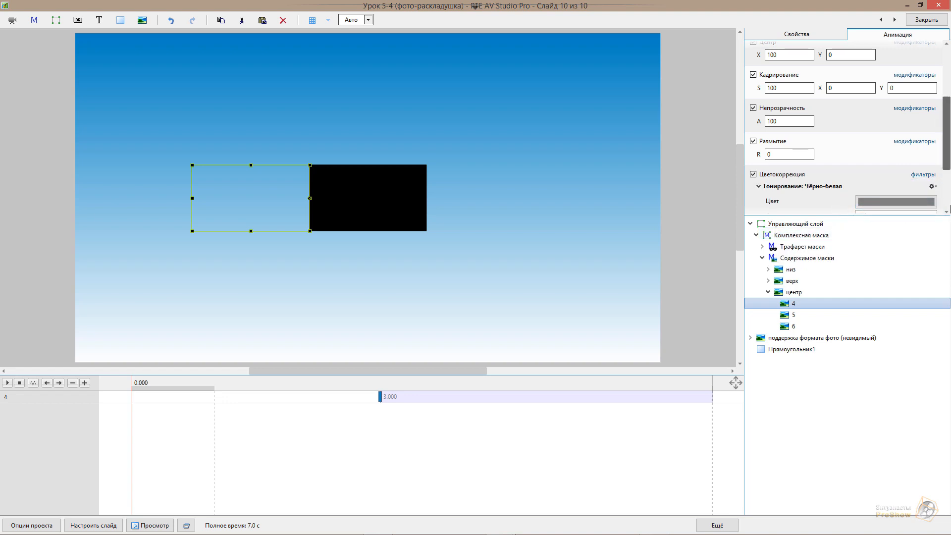
drag(835, 161, 736, 159)
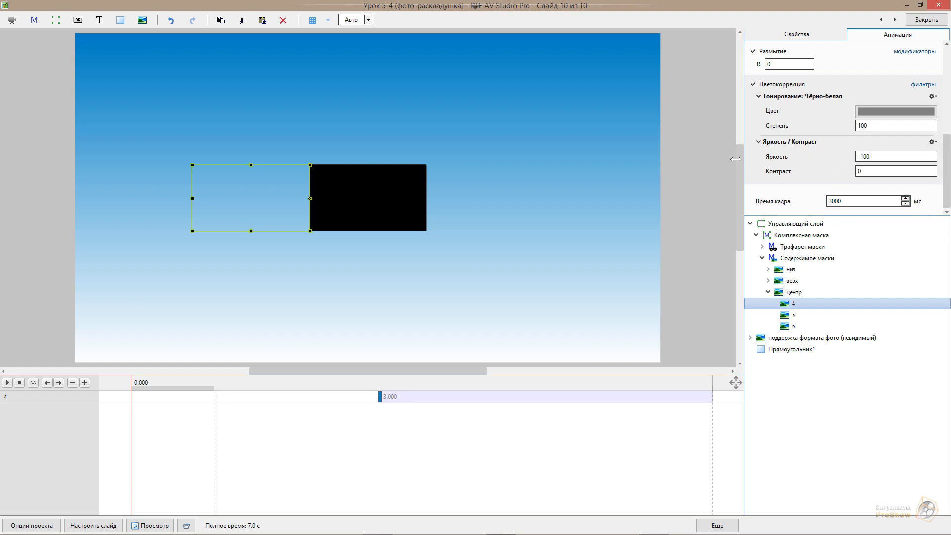
- Add Тонирование: Чёрно-белая and Яркость / Контраст filters to layer 5's 3.000 s keyframe in the центр group, with Яркость at -100
click(798, 316)
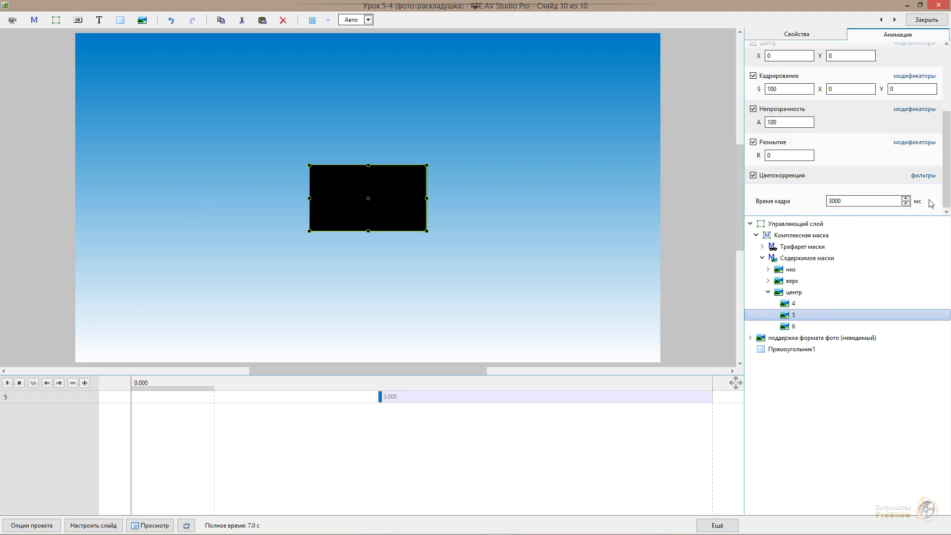
click(924, 176)
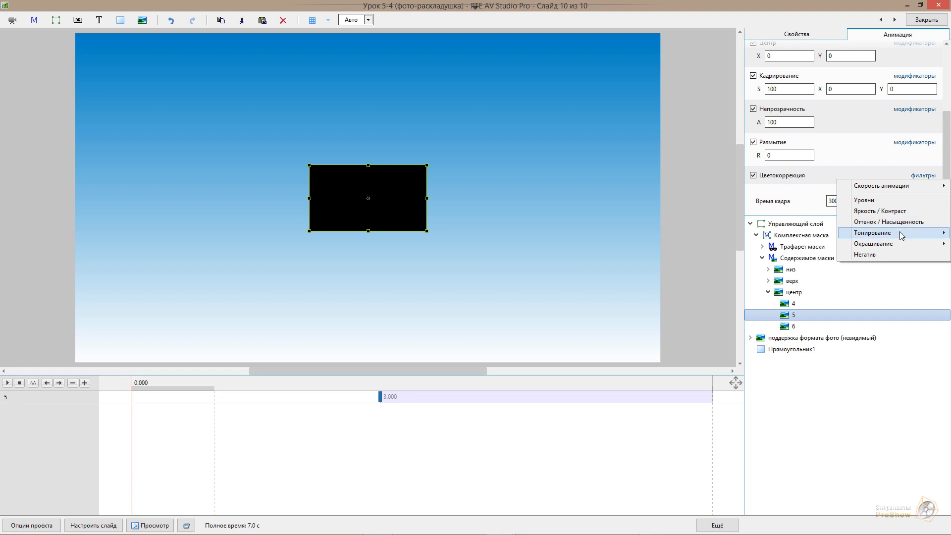
click(815, 232)
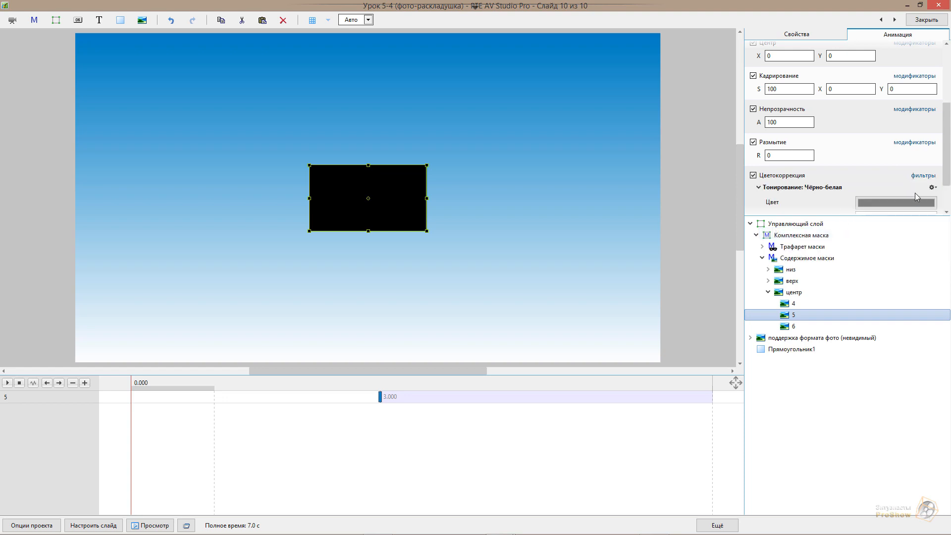
click(924, 177)
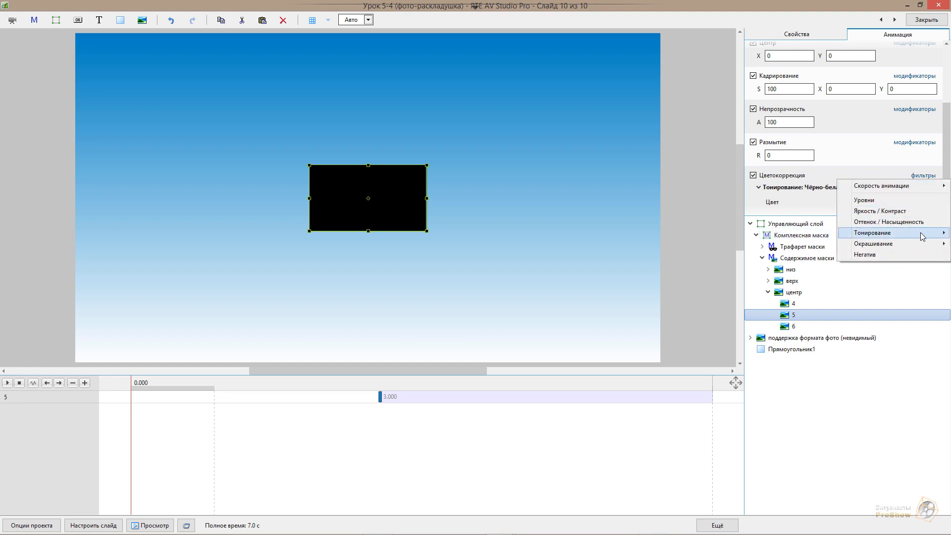
click(918, 210)
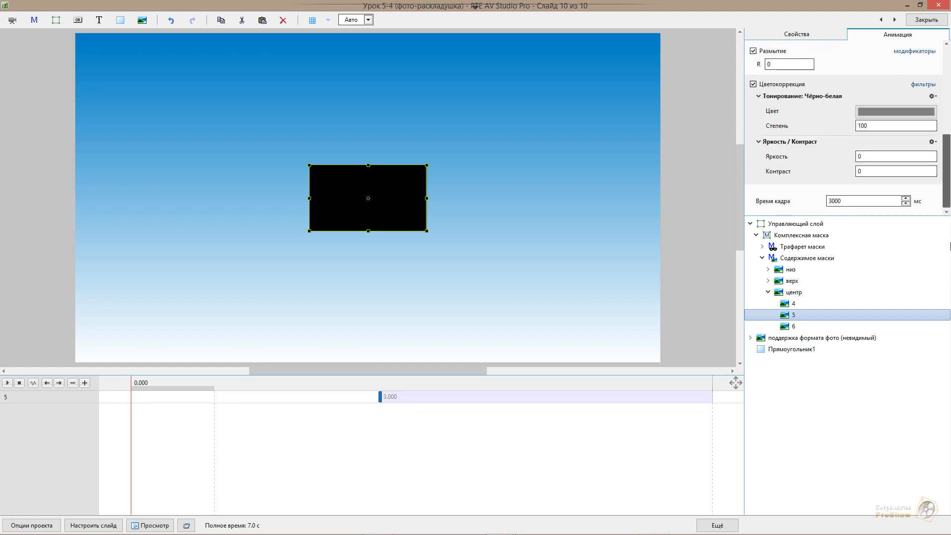
drag(784, 174, 727, 155)
double_click(838, 176)
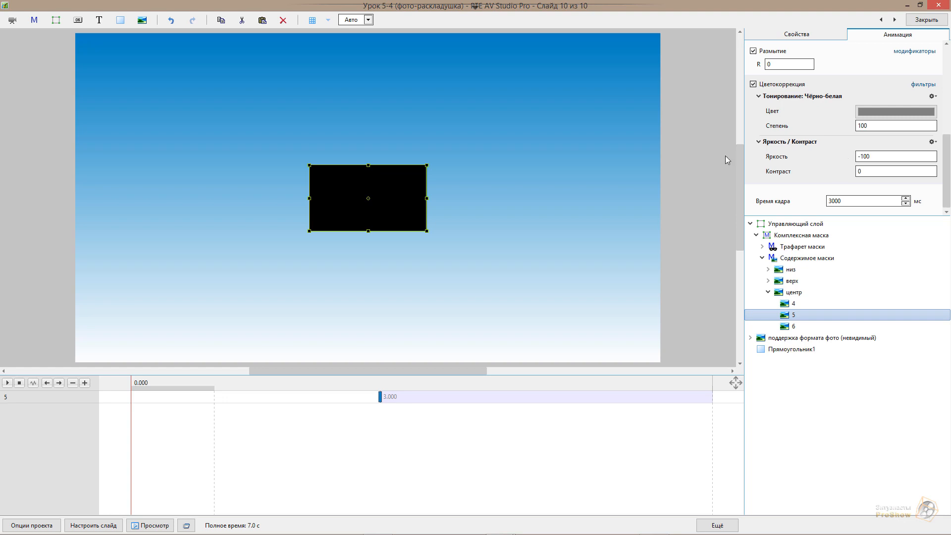
- Add Тонирование: Чёрно-белая and Яркость / Контраст filters to layer 6's 3.000 s keyframe in the центр group, with Яркость at -100
click(794, 326)
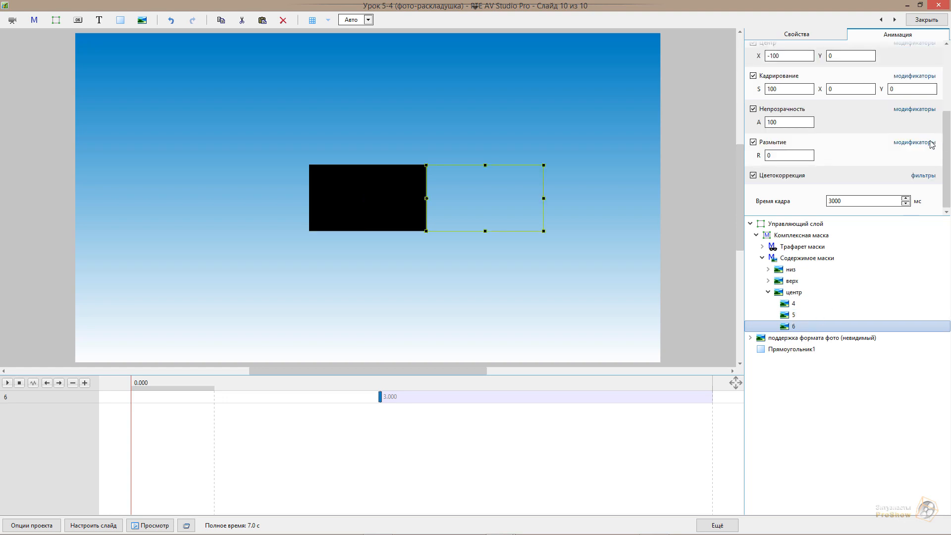
click(922, 176)
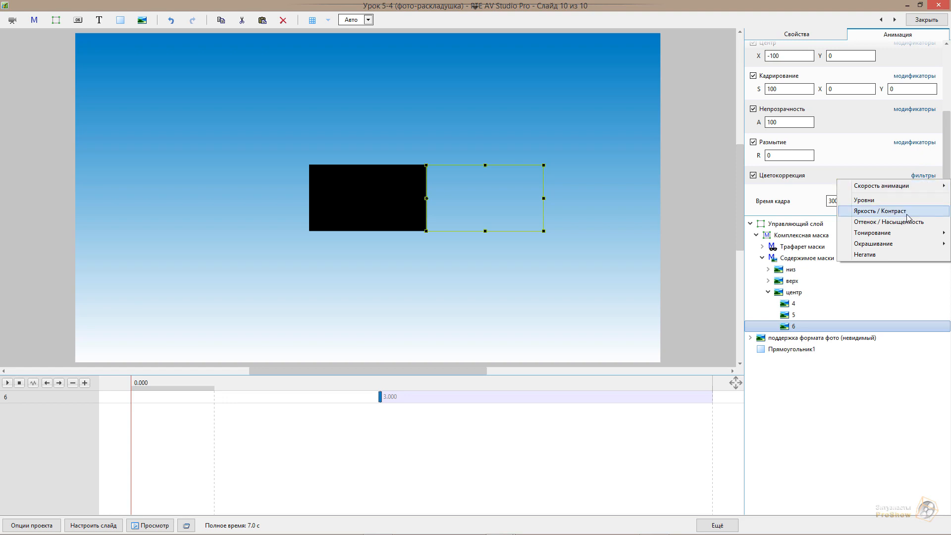
mouse_move(895, 237)
click(810, 232)
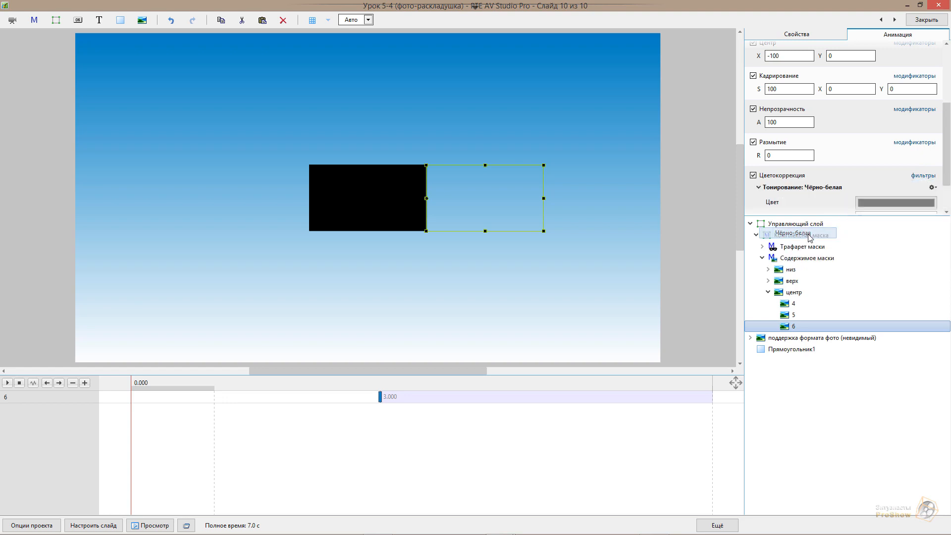
click(925, 176)
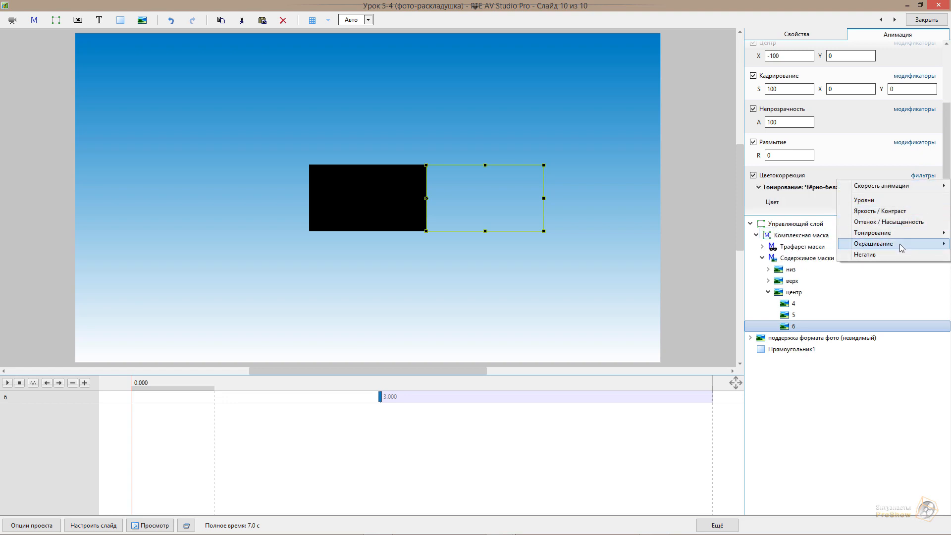
click(898, 213)
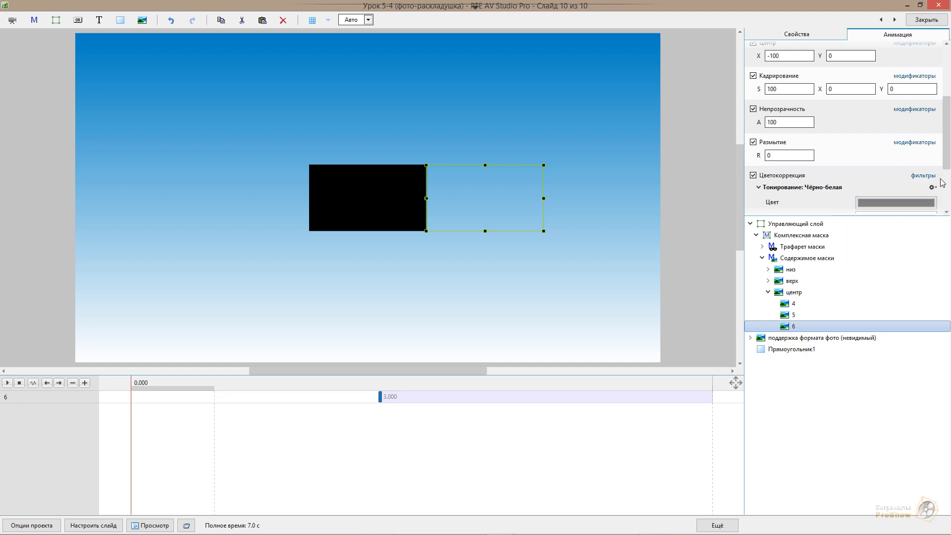
drag(948, 169, 950, 221)
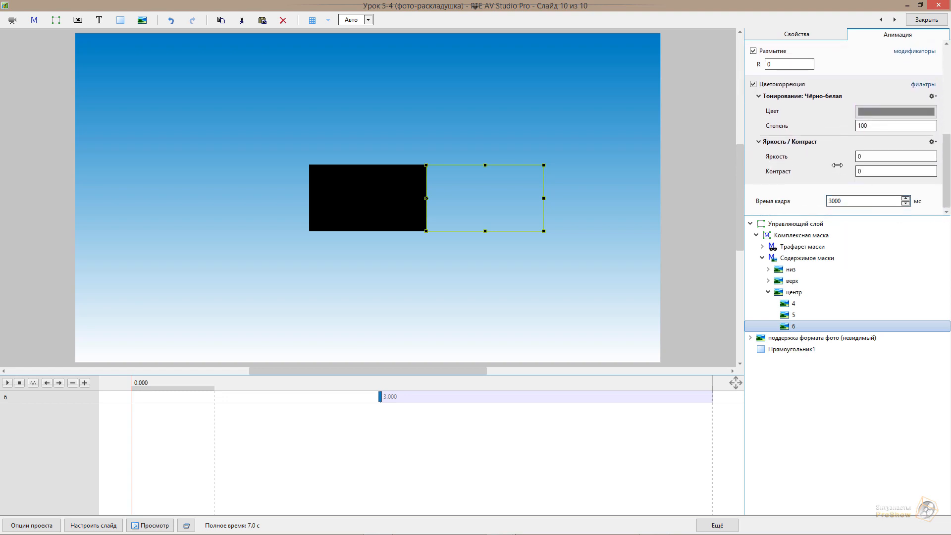
drag(837, 158, 750, 156)
- Preview the slide at 4.502 s and delete the Яркость / Контраст and Тонирование filters from layer 4 in the центр group
drag(415, 385, 506, 430)
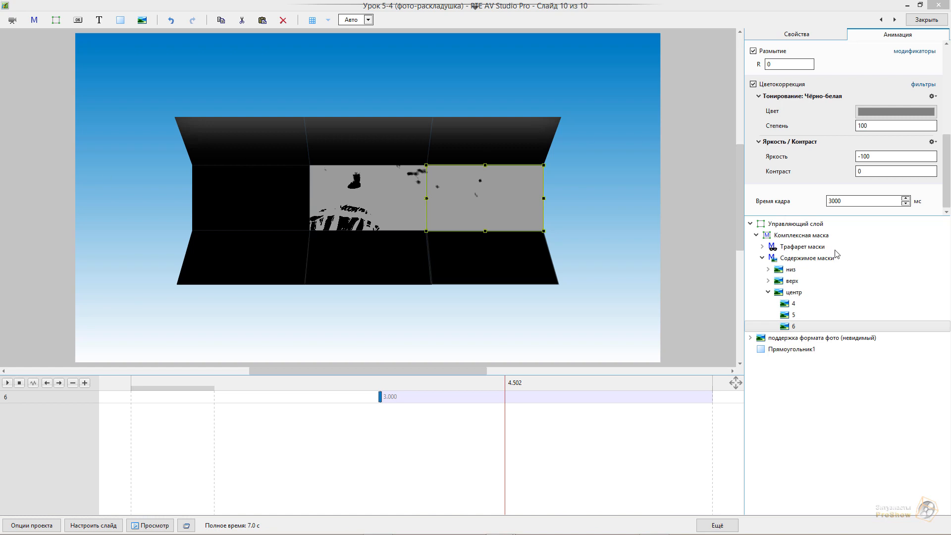
click(802, 304)
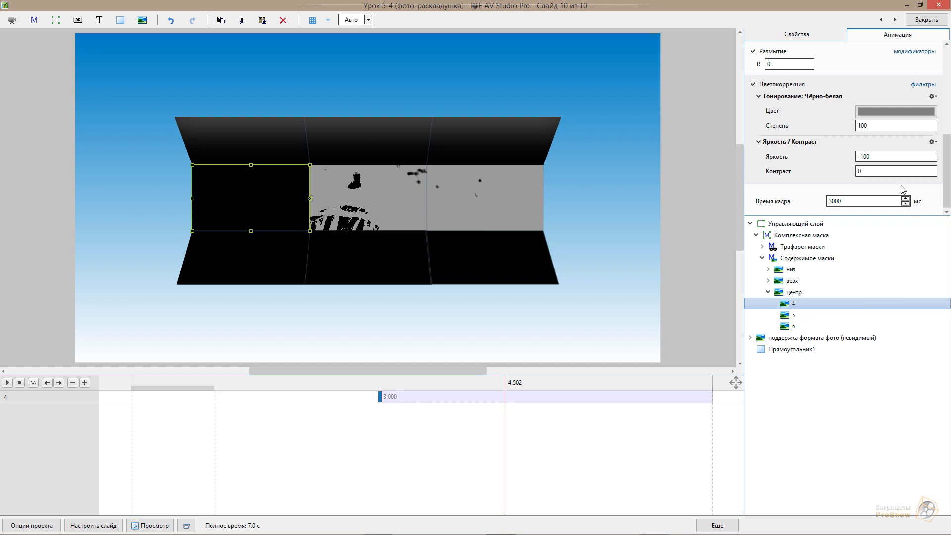
click(933, 142)
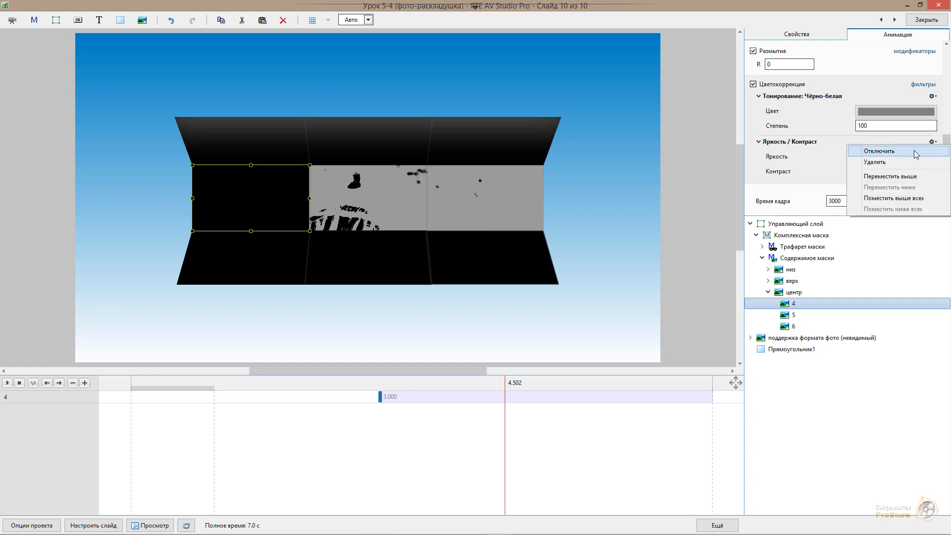
click(909, 162)
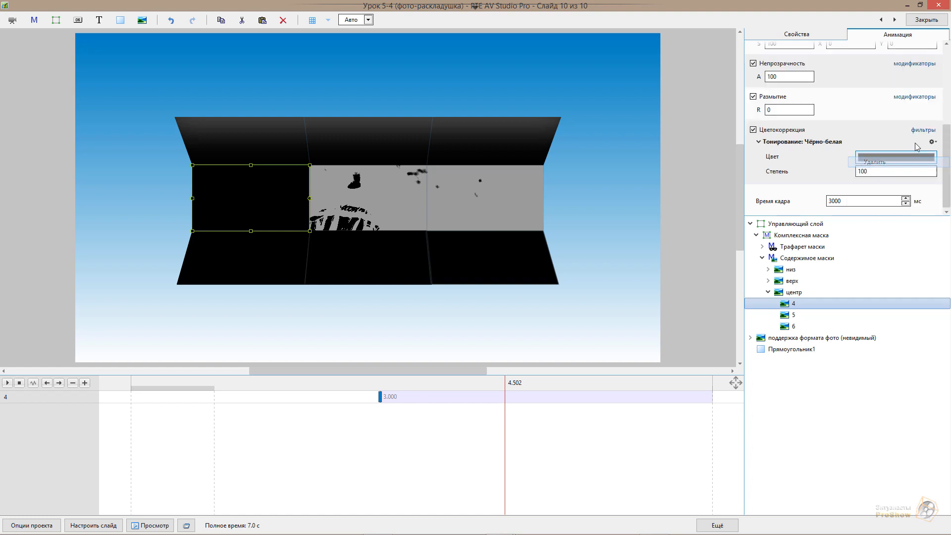
click(932, 142)
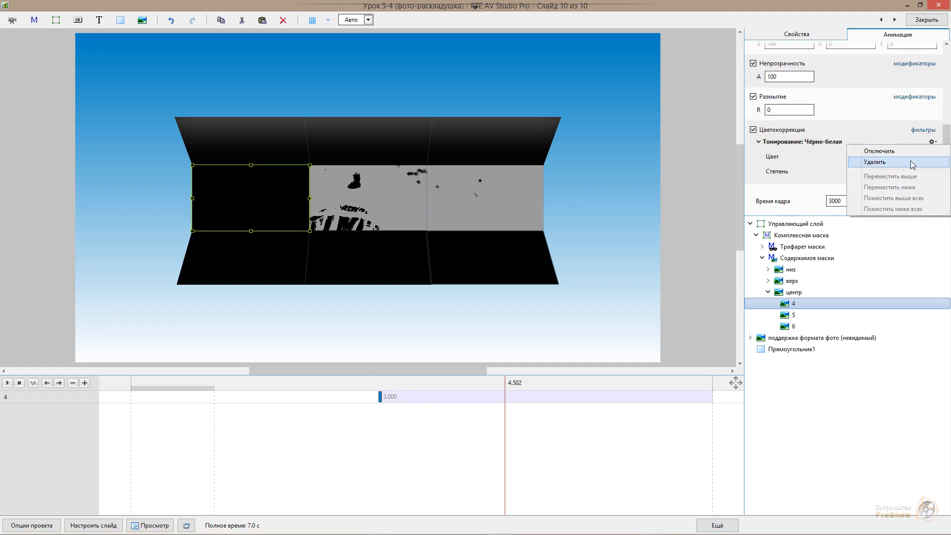
click(910, 162)
- Delete the Тонирование: Чёрно-белая and Яркость / Контраст filters from layer 5 in the центр group
click(825, 316)
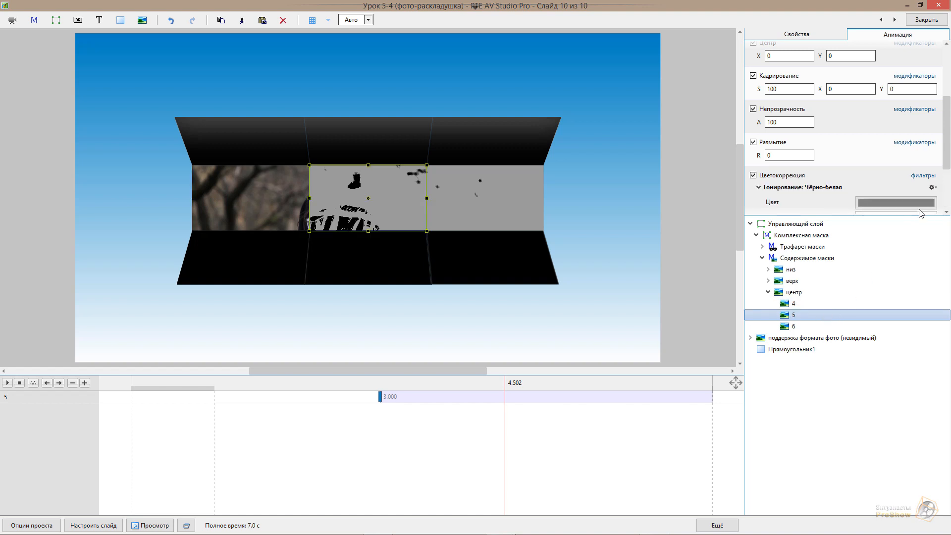
click(932, 187)
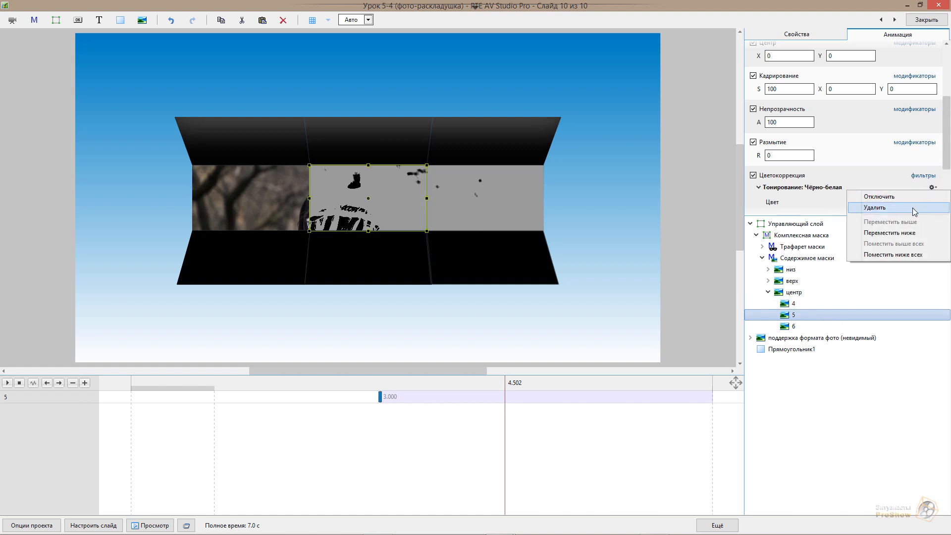
click(914, 209)
click(933, 188)
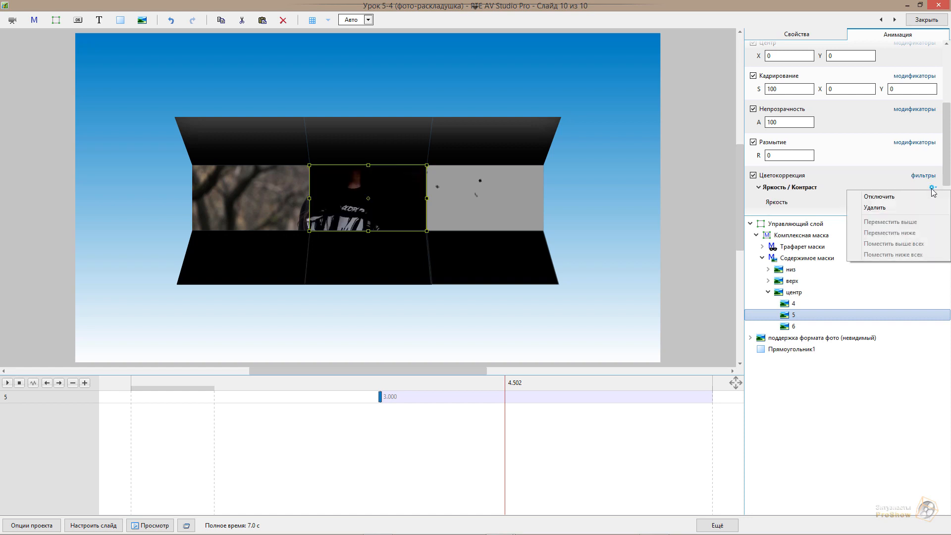
click(919, 209)
click(816, 303)
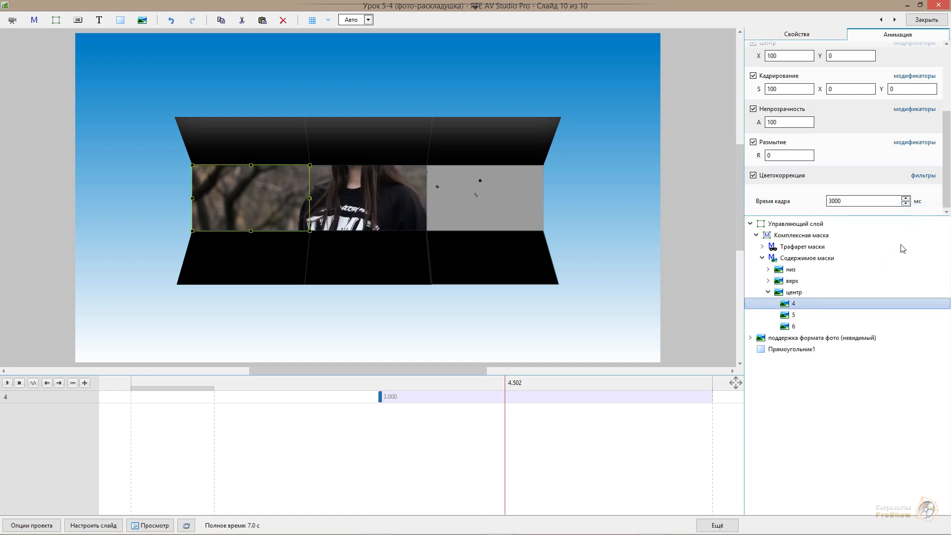
- Delete the Тонирование: Чёрно-белая and Яркость / Контраст filters from layer 6 and collapse the центр group
click(802, 326)
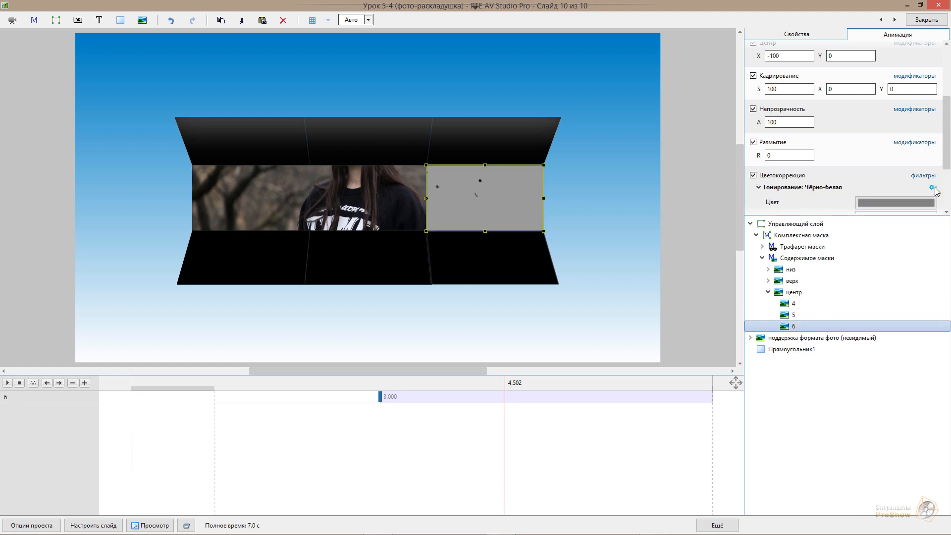
click(933, 189)
click(902, 207)
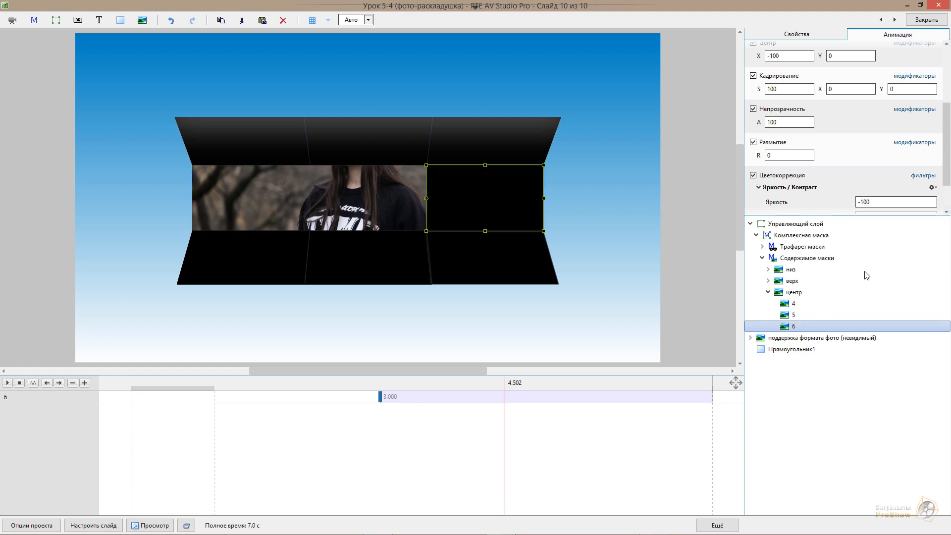
click(932, 187)
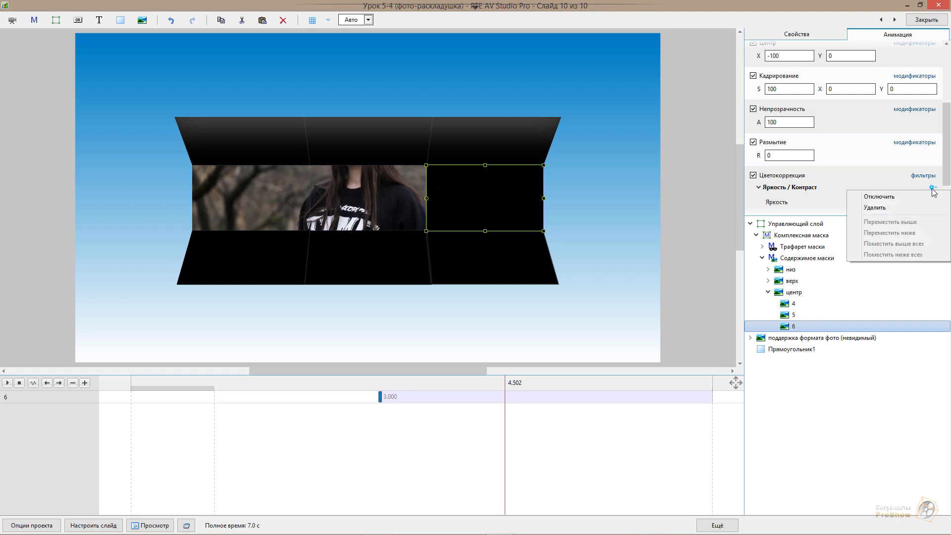
click(900, 208)
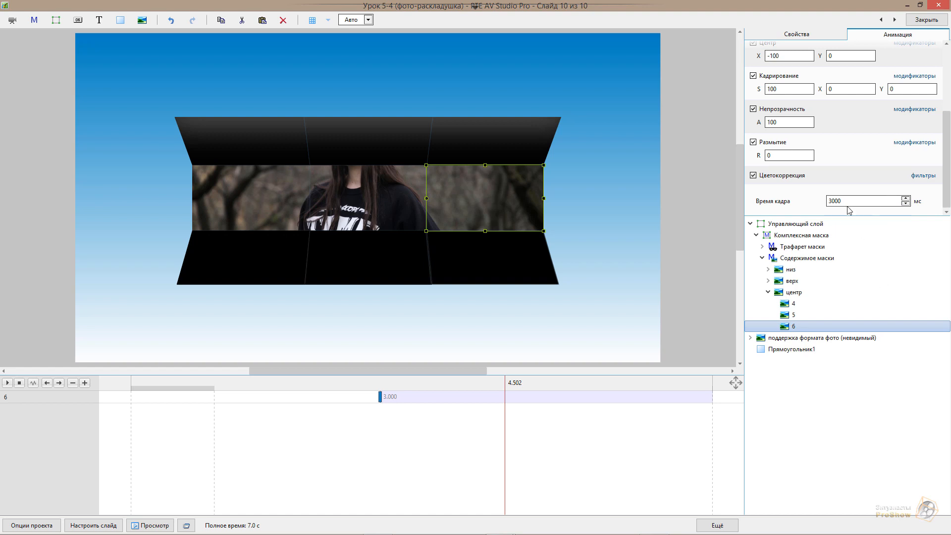
click(767, 292)
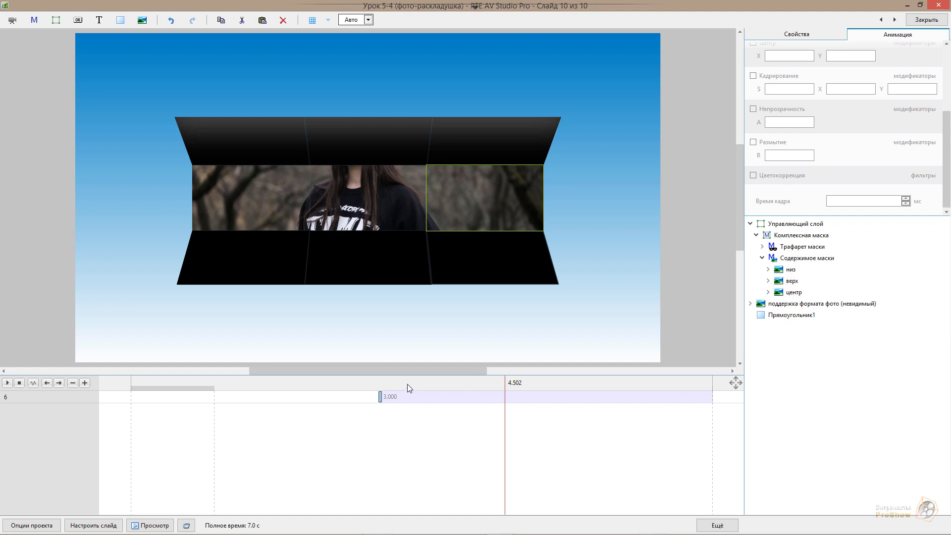
- Replace the низ layer's main image with Girl (12).jpg and scrub through the timeline to preview the unfolding
drag(408, 385, 520, 427)
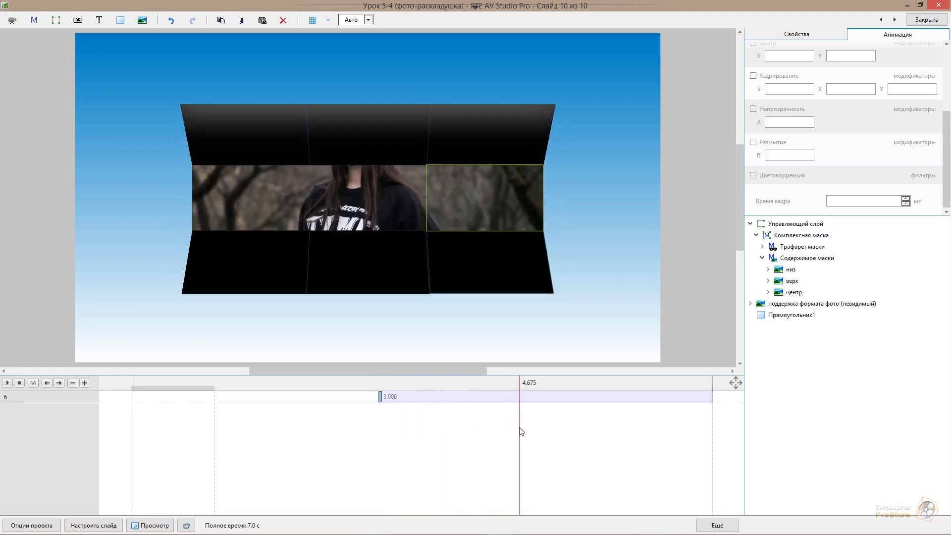
click(791, 269)
click(803, 35)
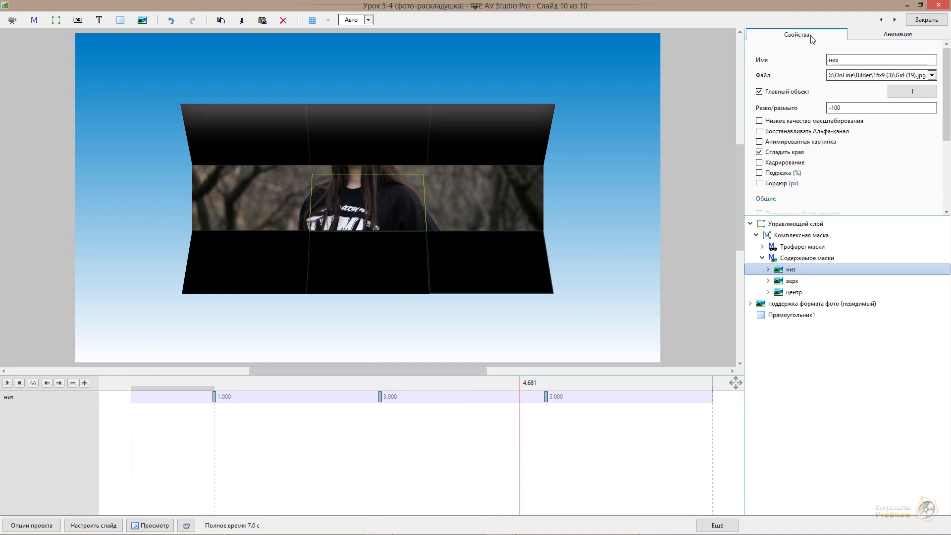
click(932, 74)
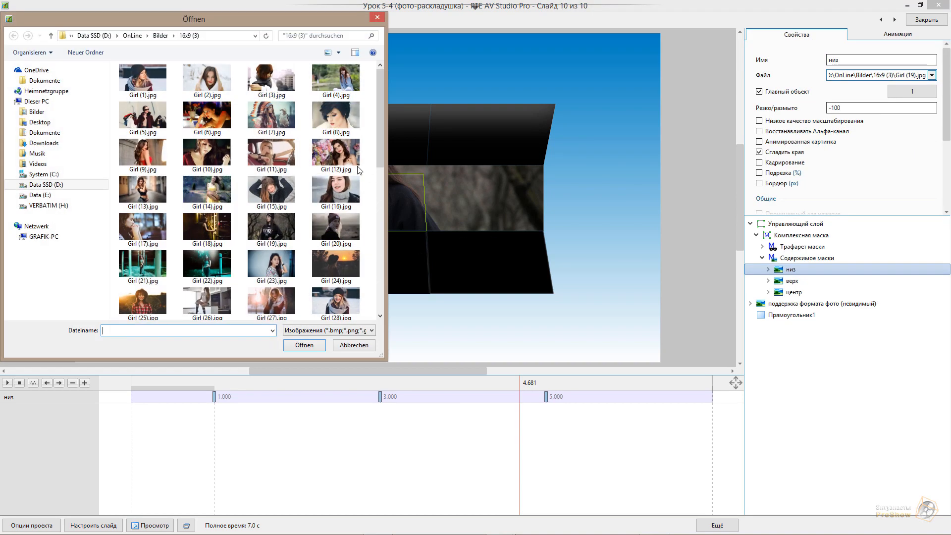
double_click(344, 150)
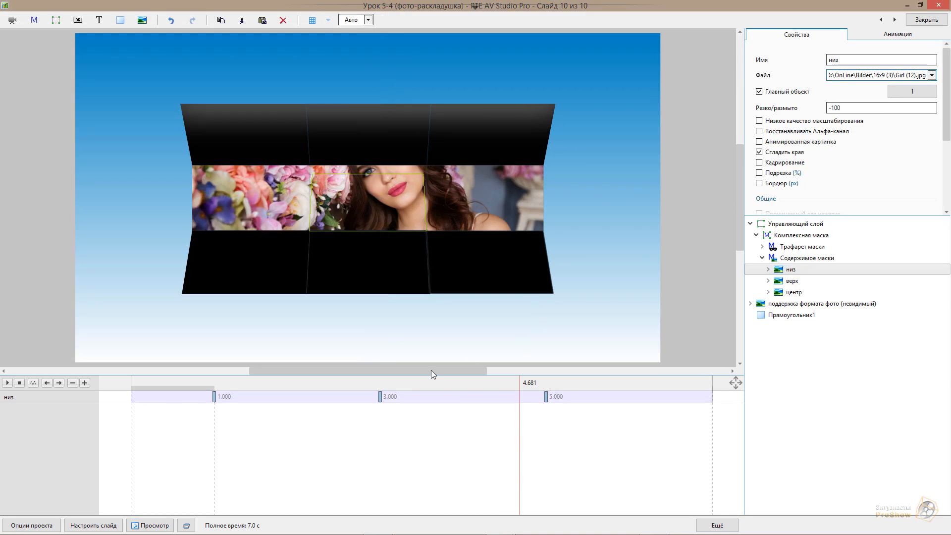
mouse_move(434, 385)
mouse_down()
mouse_move(439, 392)
mouse_move(365, 397)
mouse_move(418, 402)
mouse_move(380, 403)
mouse_move(408, 405)
mouse_up()
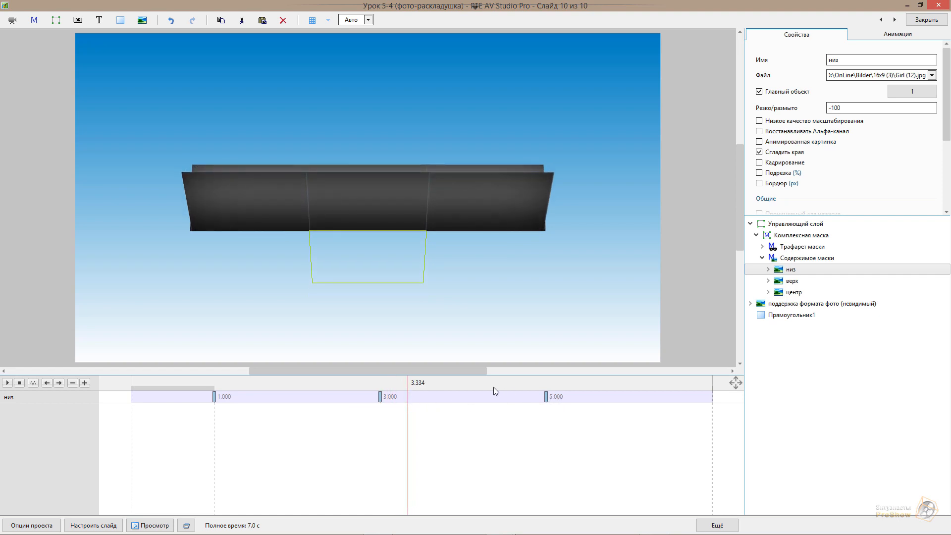
drag(468, 392, 402, 396)
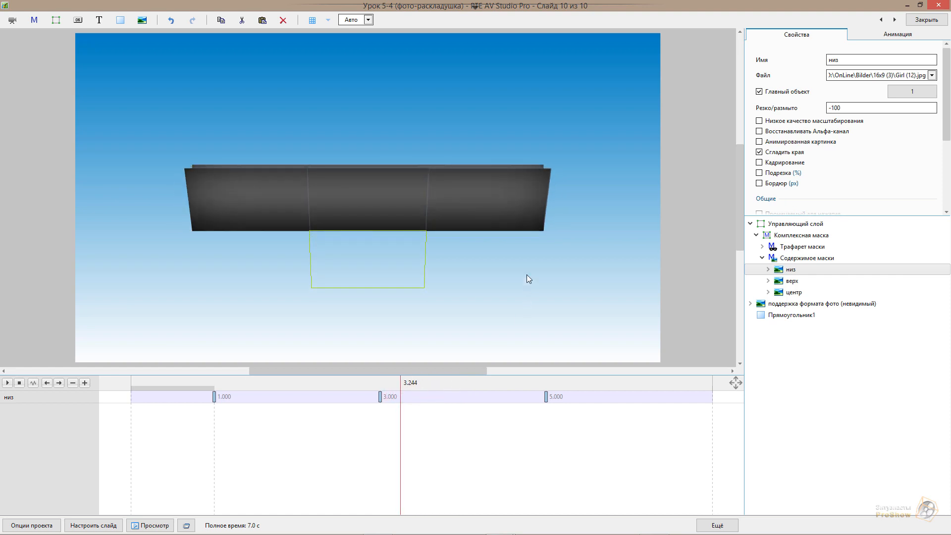
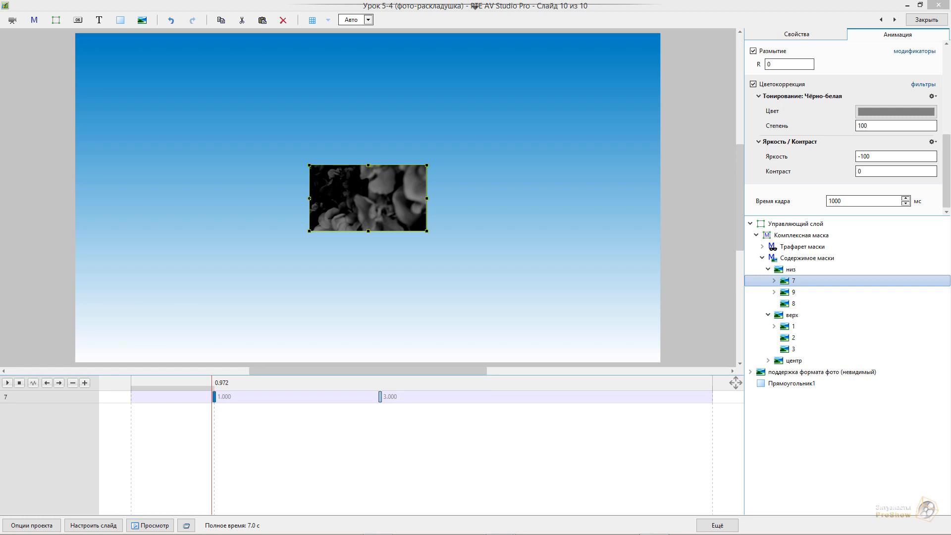
- Close the object and animation editor and reopen slide 10 for editing
click(926, 19)
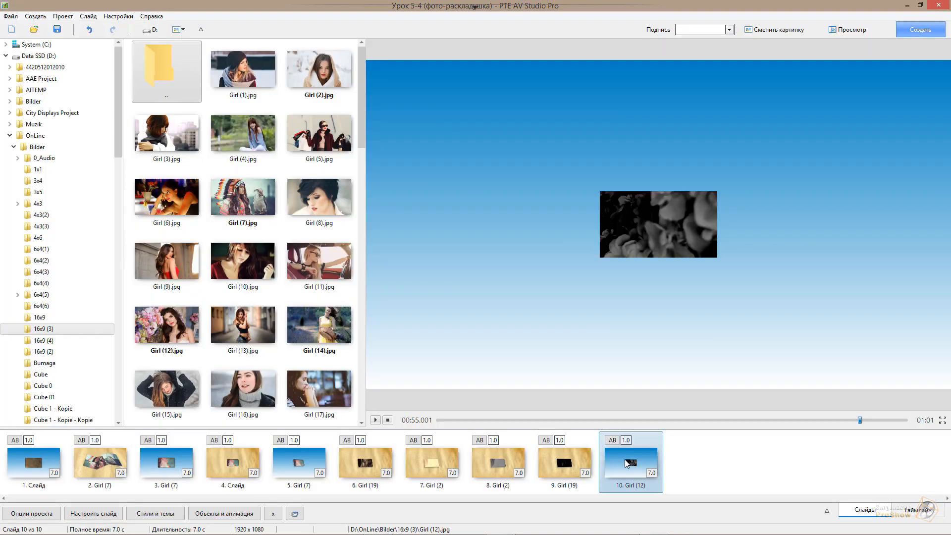
double_click(626, 463)
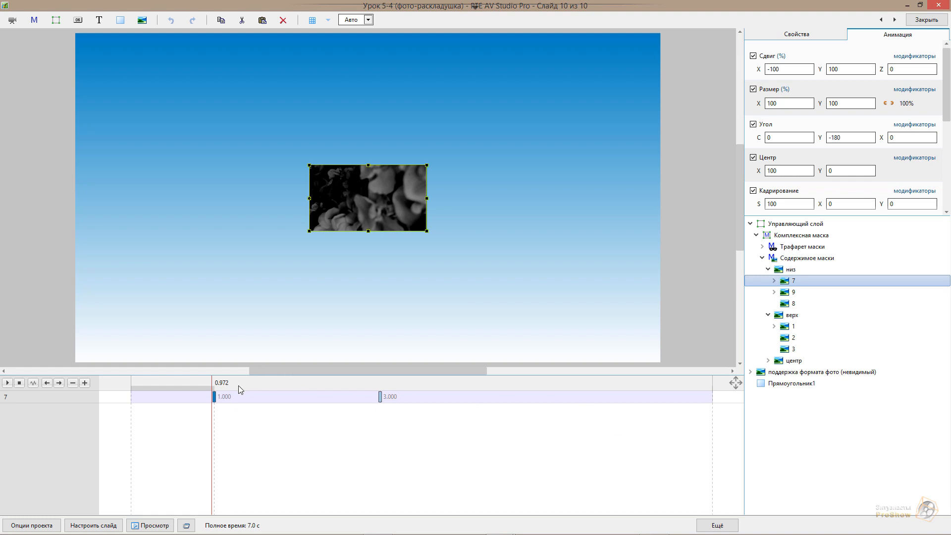
- Scrub the timeline to about 4.48 s, then switch layer 1's Обратная сторона and Лицевая сторона options off and back on
drag(239, 389, 504, 435)
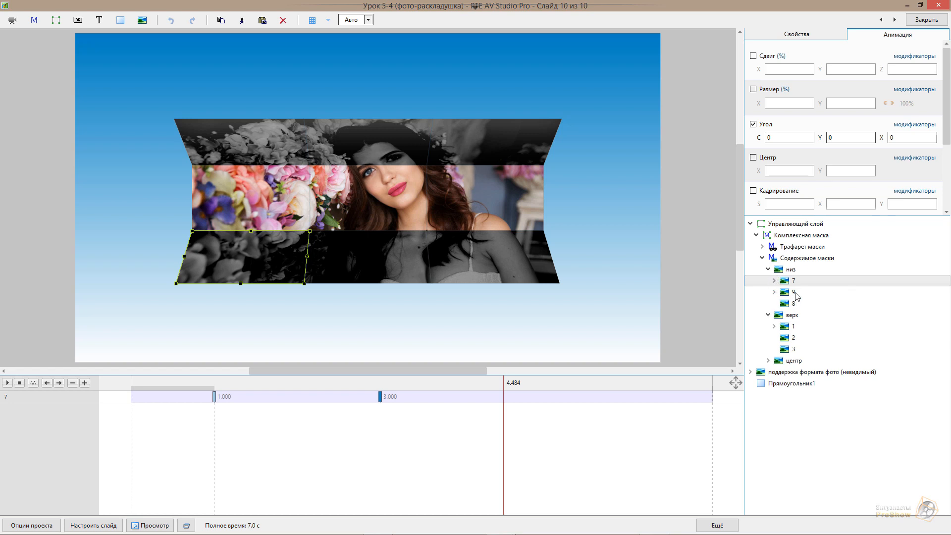
click(787, 327)
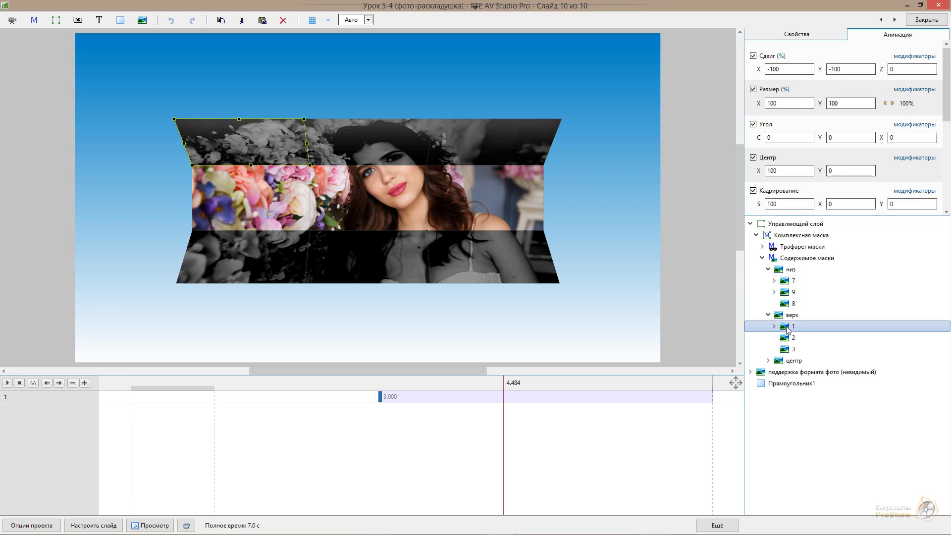
click(811, 36)
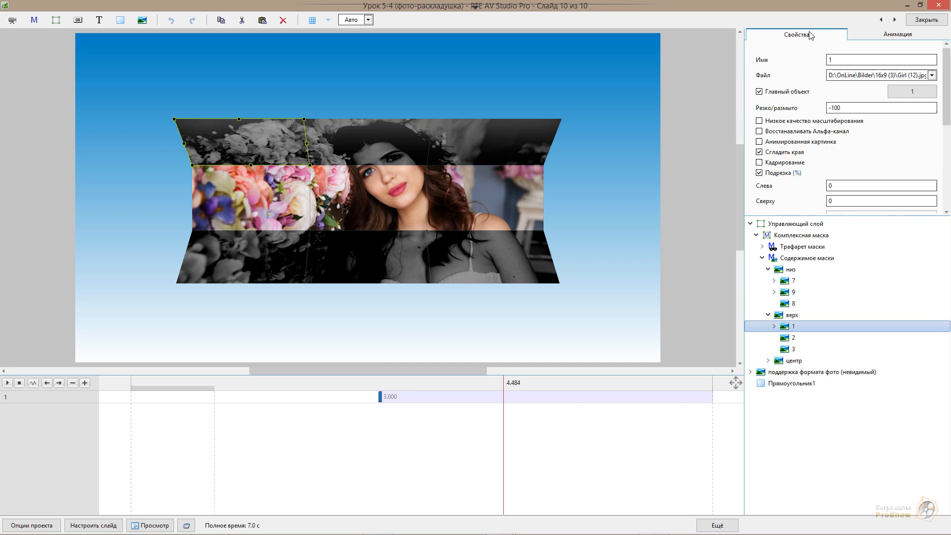
mouse_move(947, 92)
mouse_down()
mouse_move(948, 136)
mouse_move(949, 84)
mouse_up()
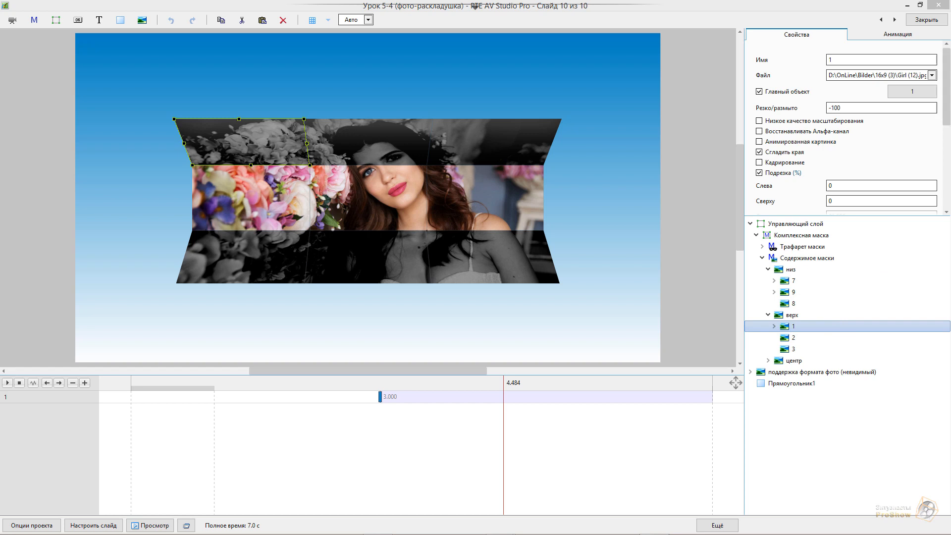
drag(947, 113, 948, 180)
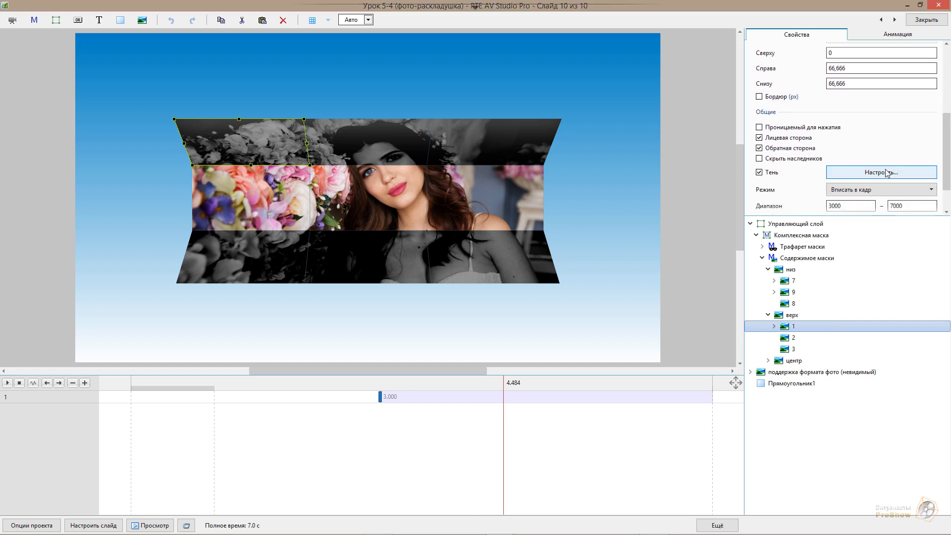
click(759, 148)
click(759, 148)
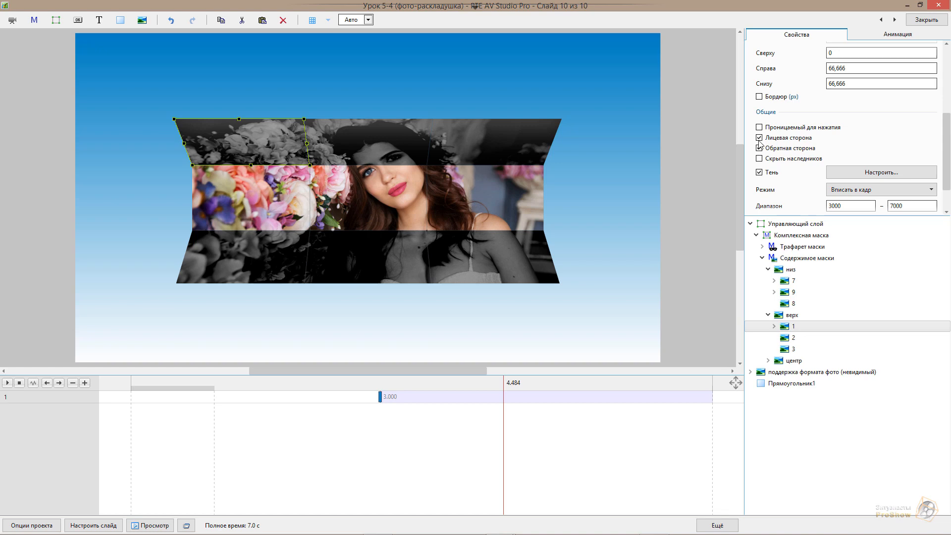
click(759, 138)
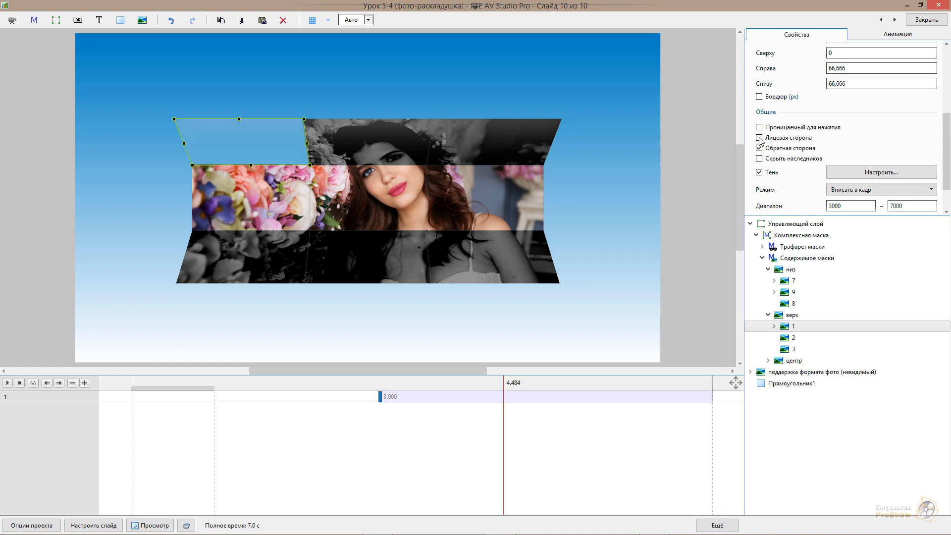
click(759, 138)
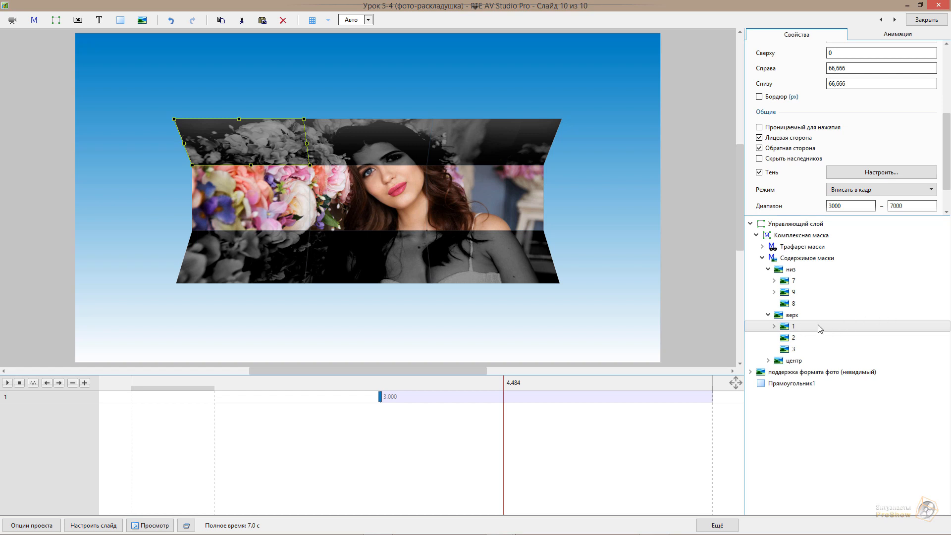
- Copy layers 7, 9 and 8 of the низ group and paste the copies into the same group
click(798, 282)
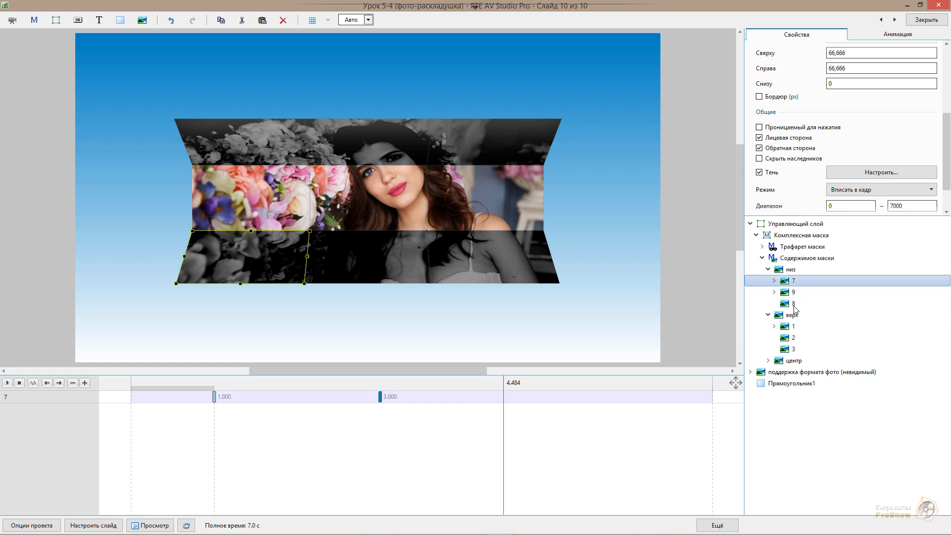
shift+click(795, 304)
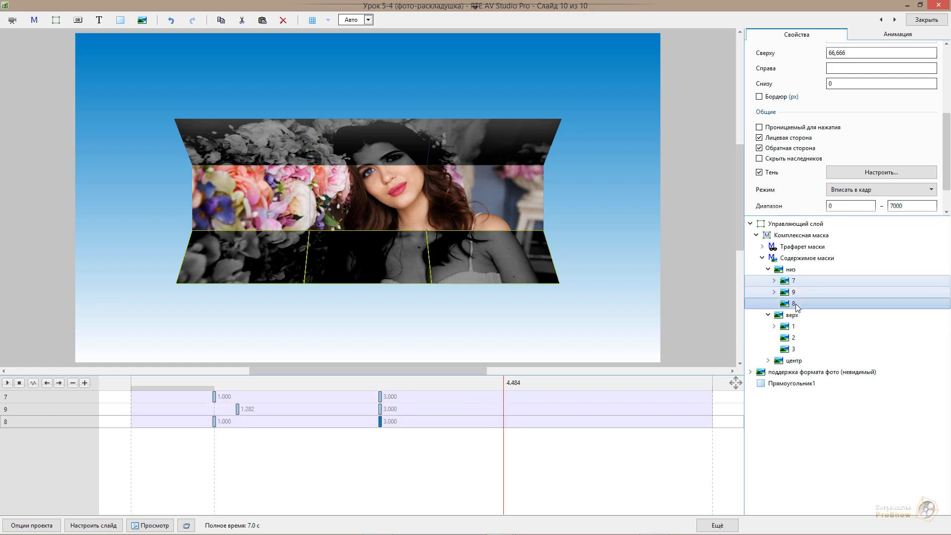
right_click(796, 305)
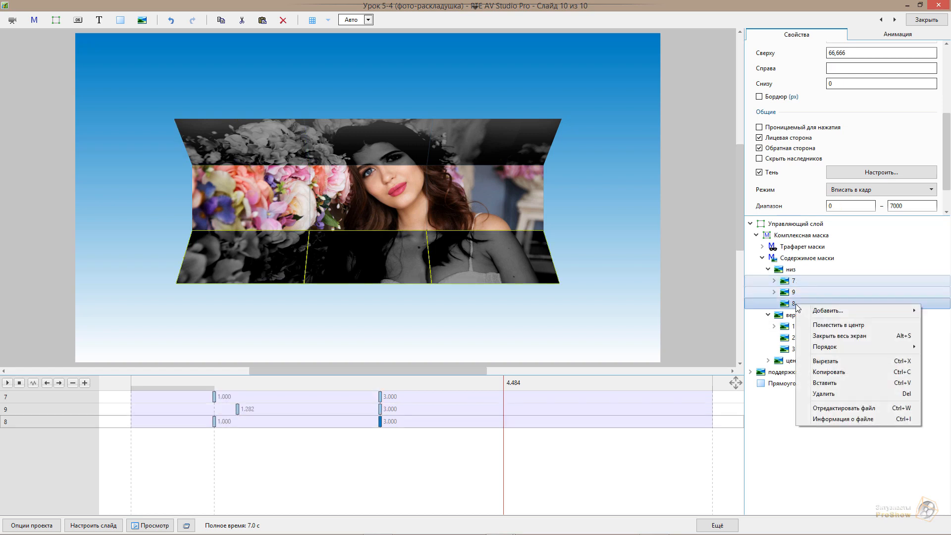
click(838, 372)
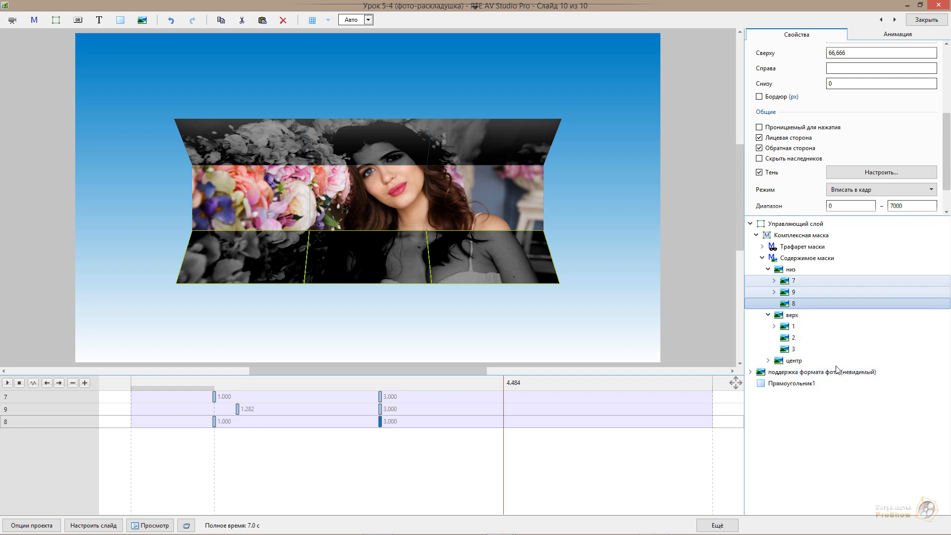
click(791, 271)
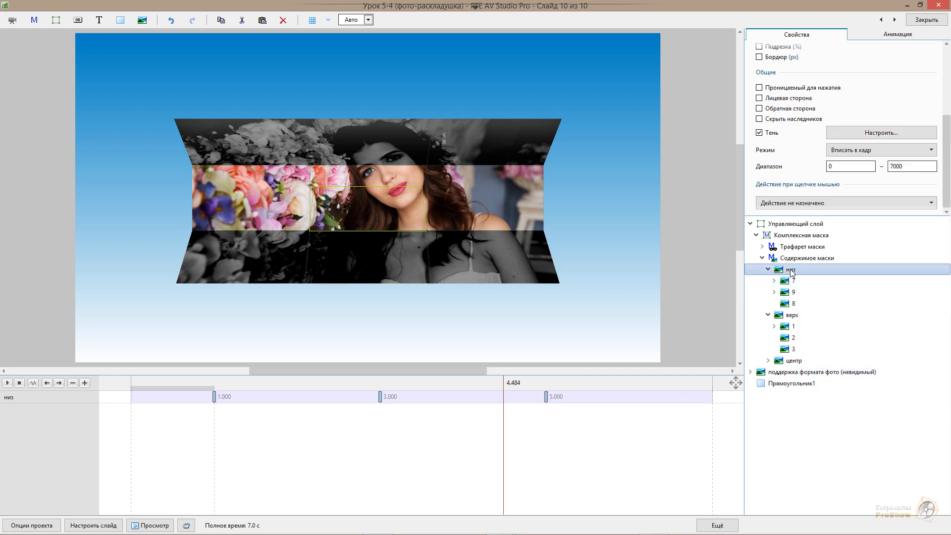
right_click(791, 272)
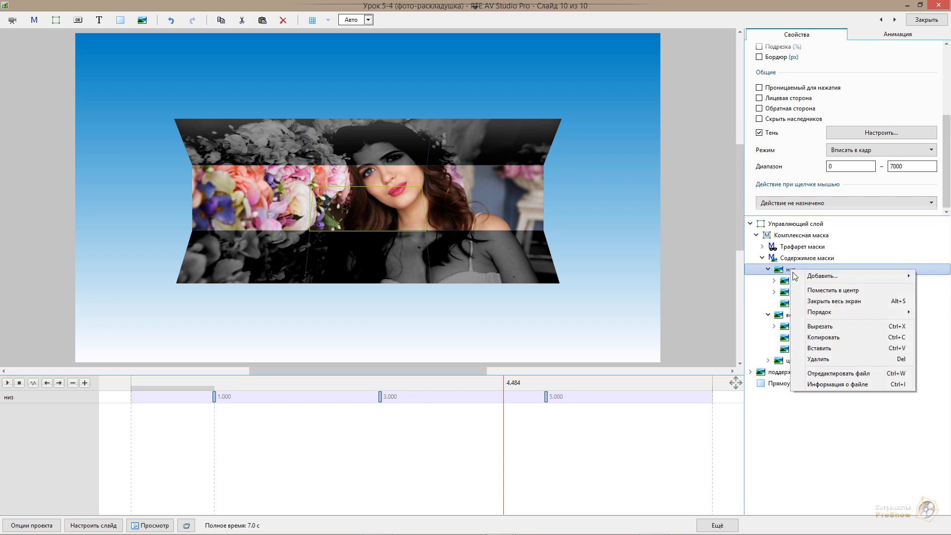
click(822, 349)
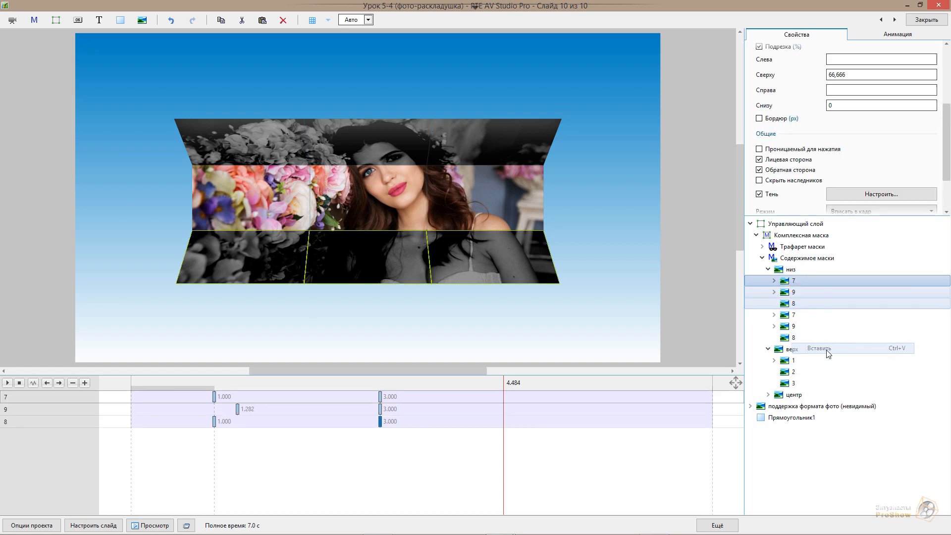
- Delete the nested child layers 9 and 7 from the first set of layers in the низ group
click(774, 292)
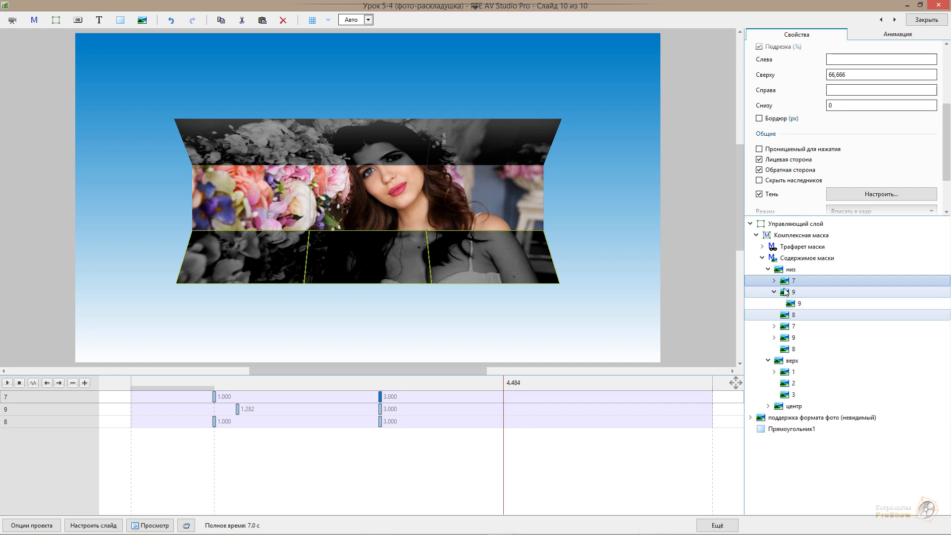
click(805, 304)
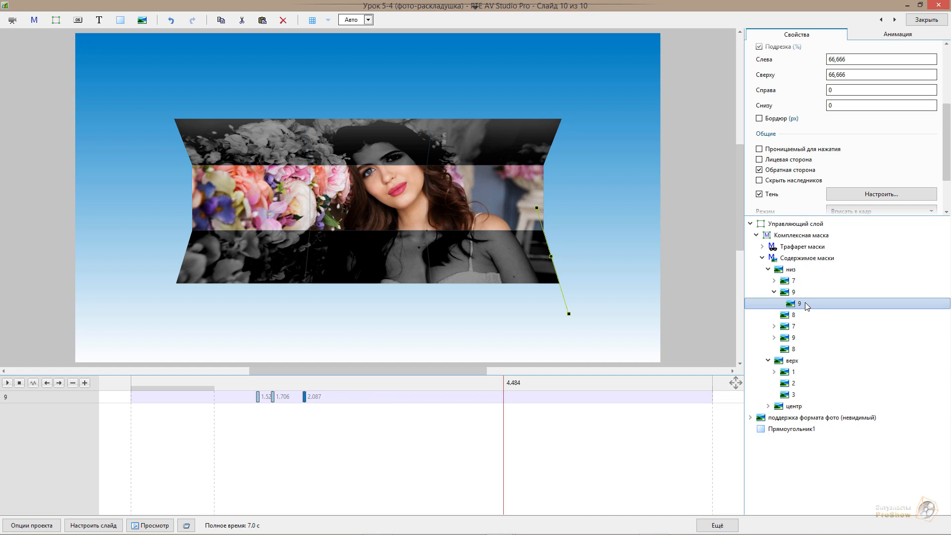
key(Delete)
click(774, 281)
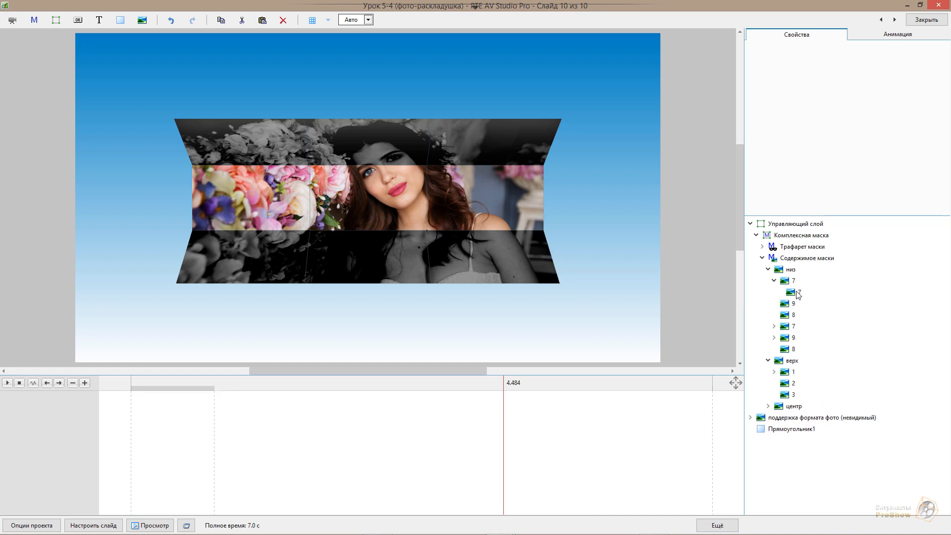
click(796, 291)
key(Delete)
- Select the first set of layers 7, 9 and 8 together and limit them to Обратная сторона, with Лицевая сторона off
click(793, 281)
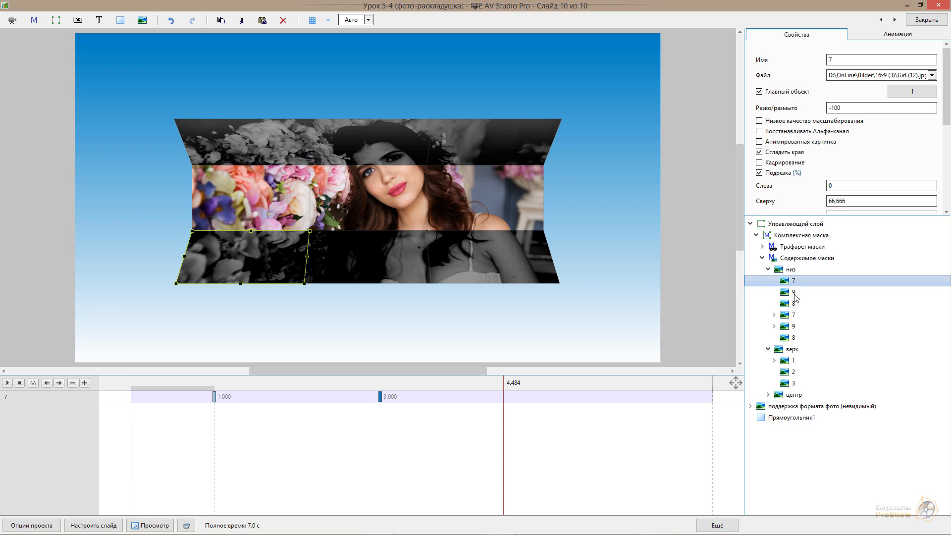
ctrl+click(794, 293)
ctrl+click(795, 304)
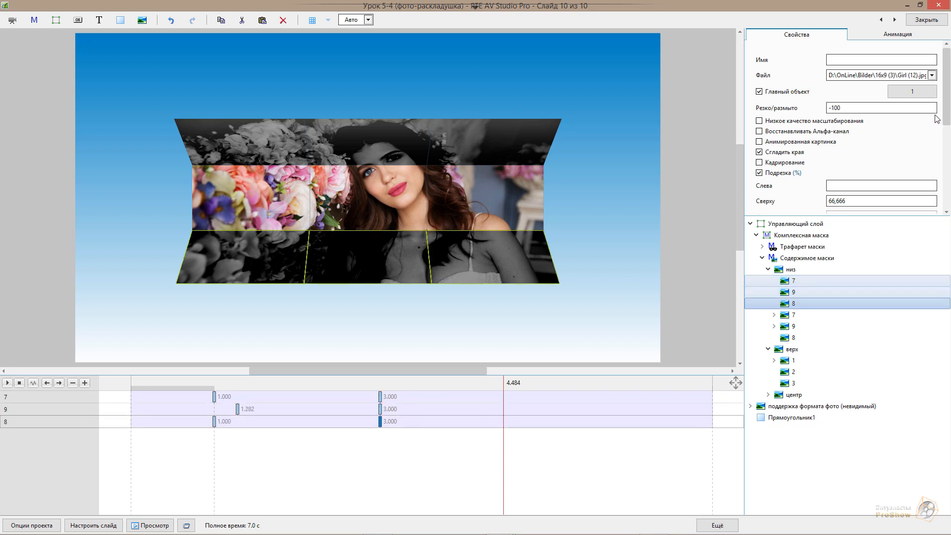
drag(946, 121, 947, 176)
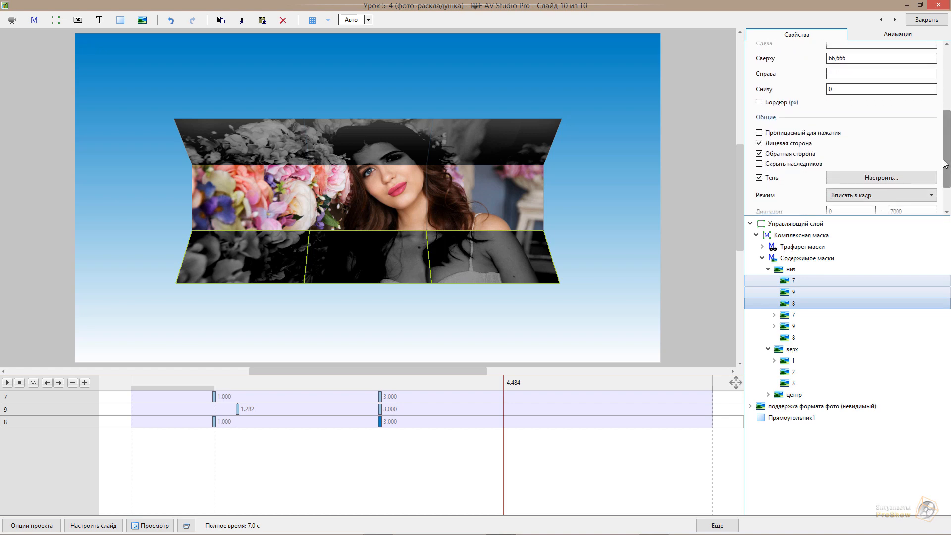
click(759, 154)
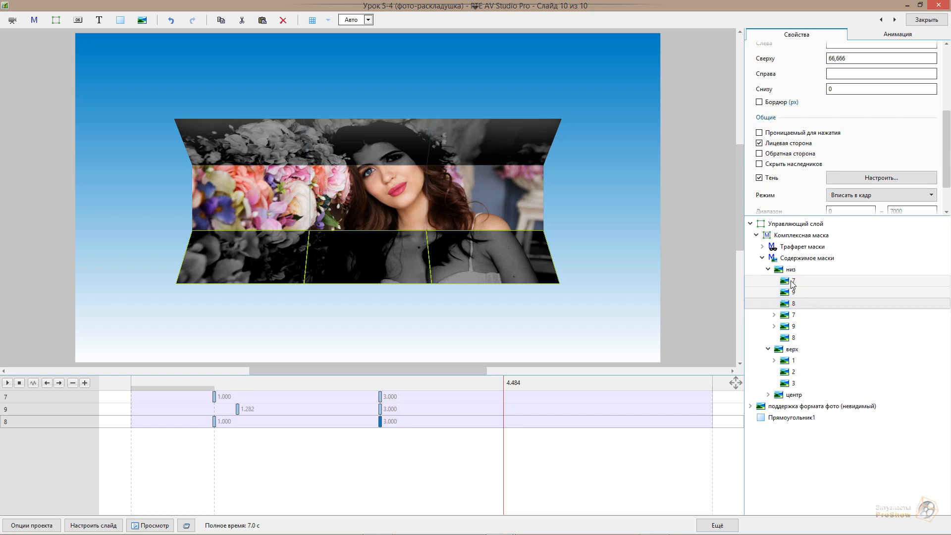
click(759, 144)
- For each of the first layers 7, 9 and 8 in the низ group, enable Лицевая сторона and disable Обратная сторона
click(812, 282)
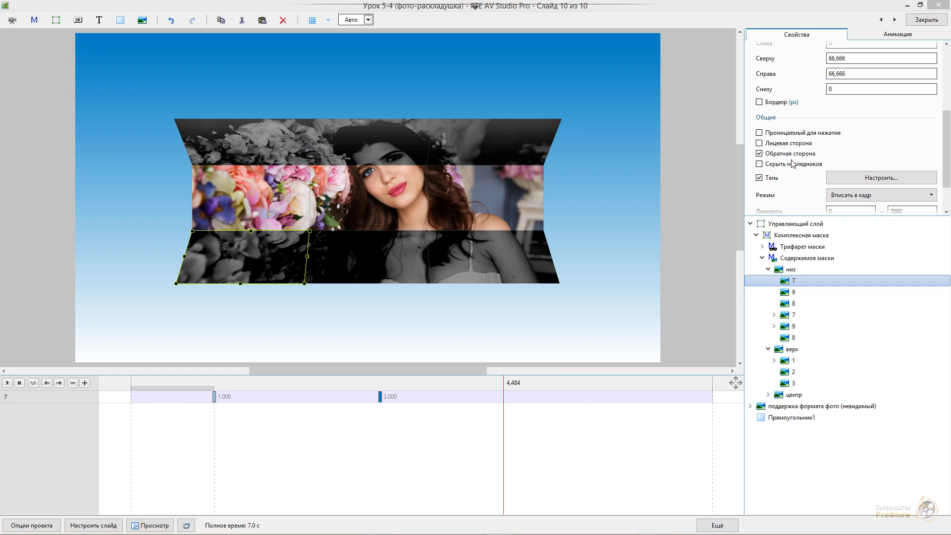
click(759, 153)
click(759, 143)
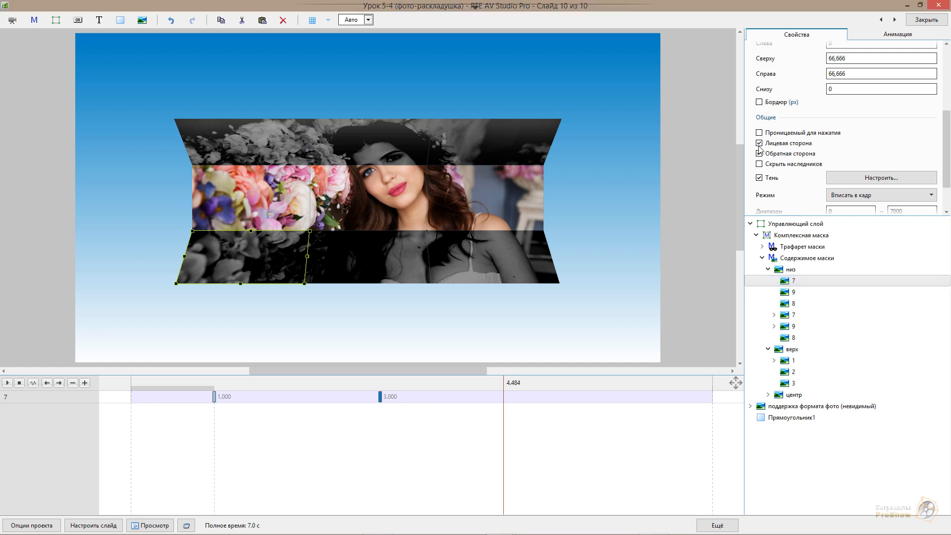
click(759, 154)
click(793, 293)
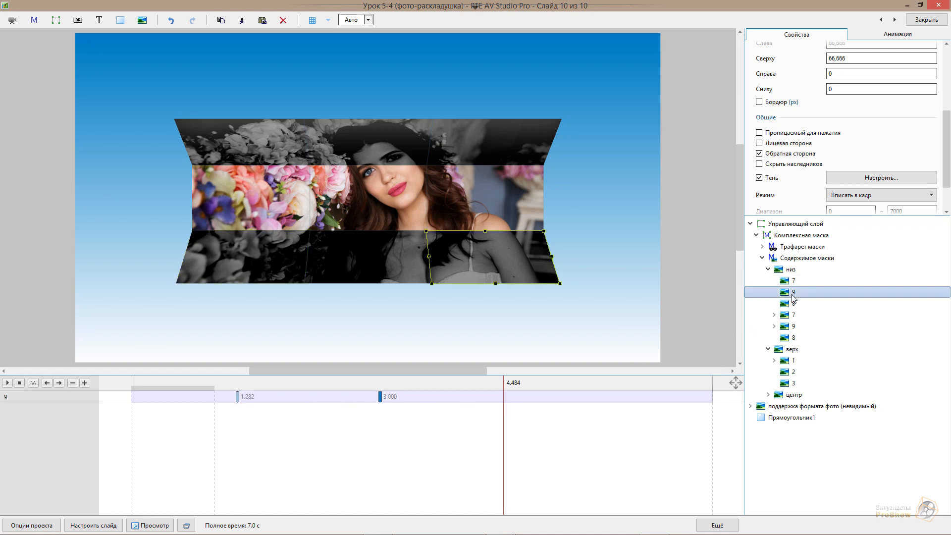
click(760, 154)
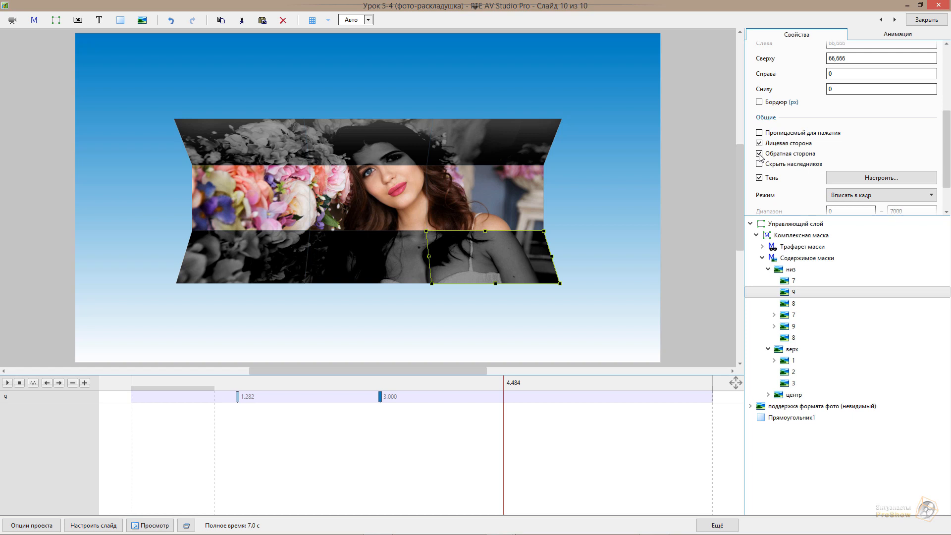
click(791, 304)
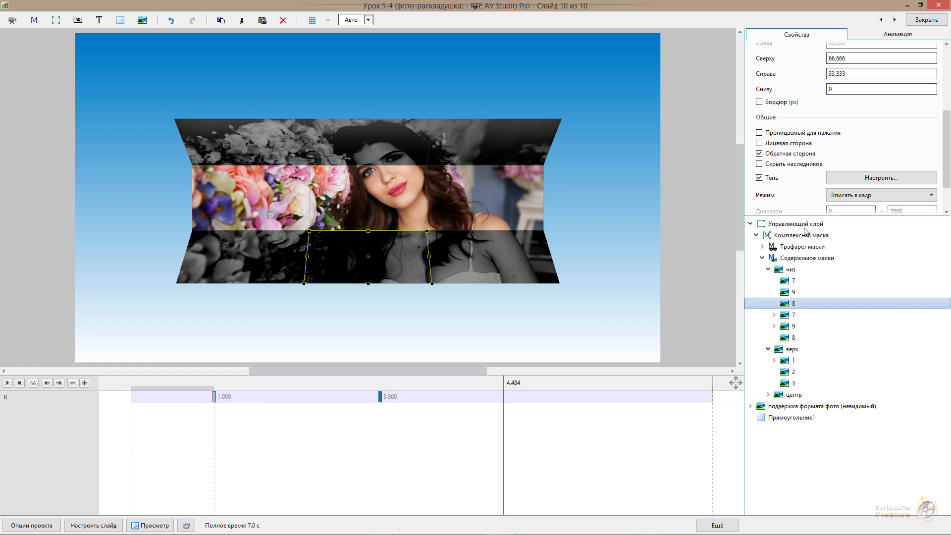
click(760, 144)
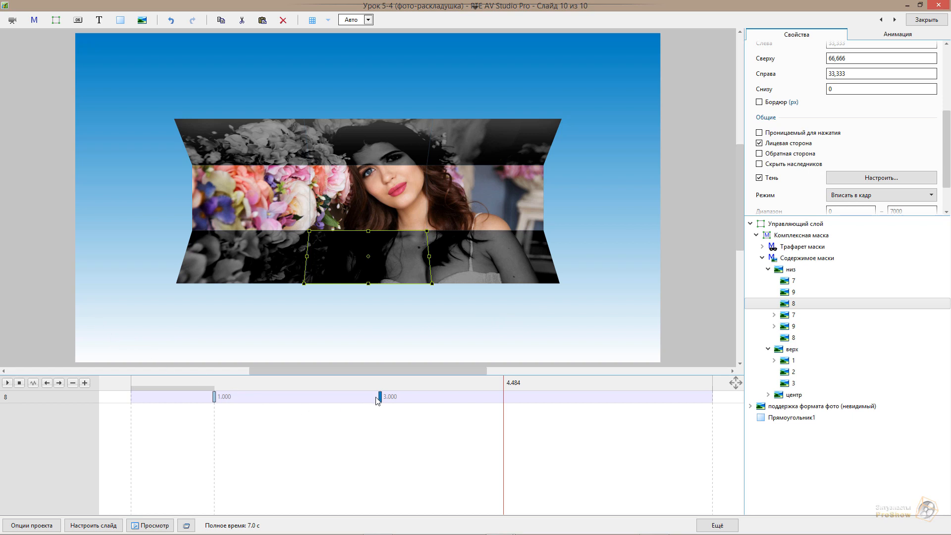
- Set the Диапазон start of the first layers 7, 9 and 8 to 3000 for all three at once
ctrl+click(808, 292)
ctrl+click(806, 282)
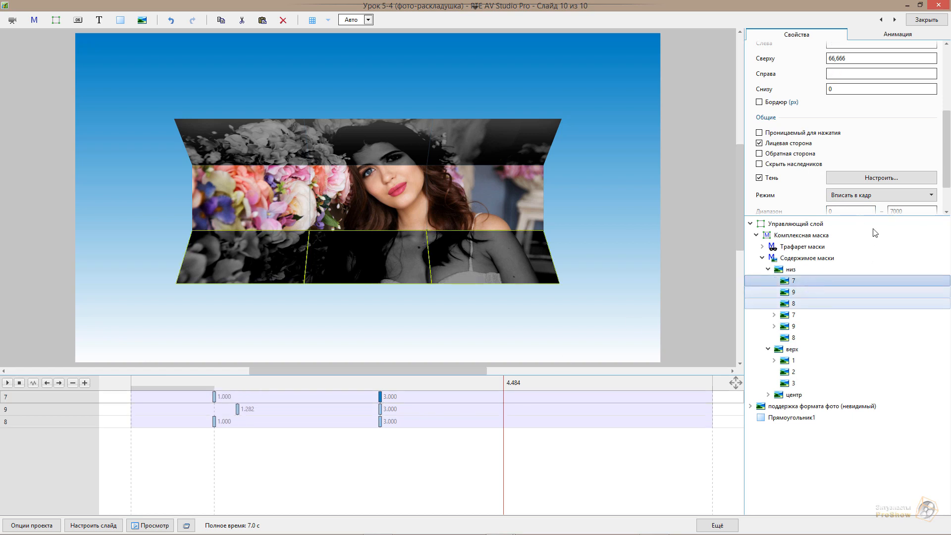
scroll(946, 137, down, 3)
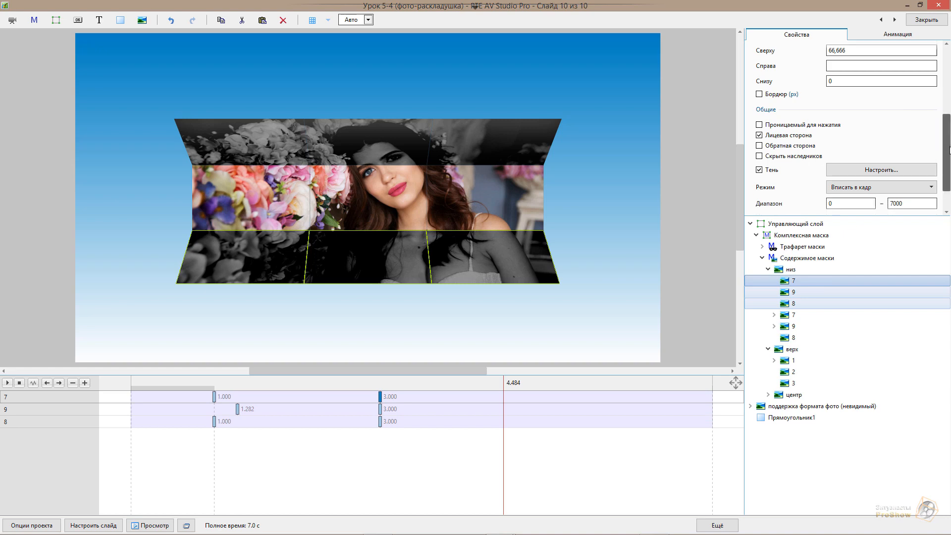
double_click(849, 167)
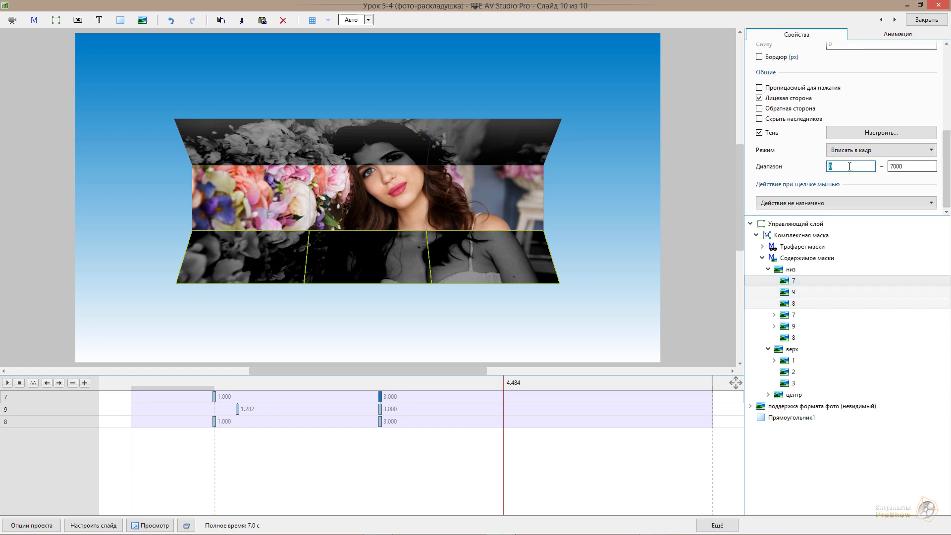
text(3000)
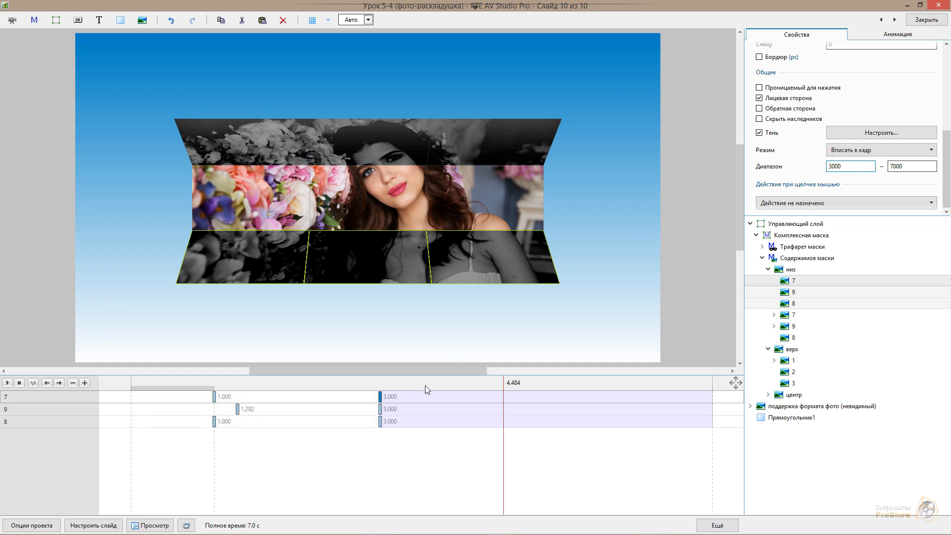
- Remove the Тонирование: Чёрно-белая and Яркость / Контраст filters from the first layer 7 in the низ group at its 1.000 keyframe
drag(425, 385, 541, 399)
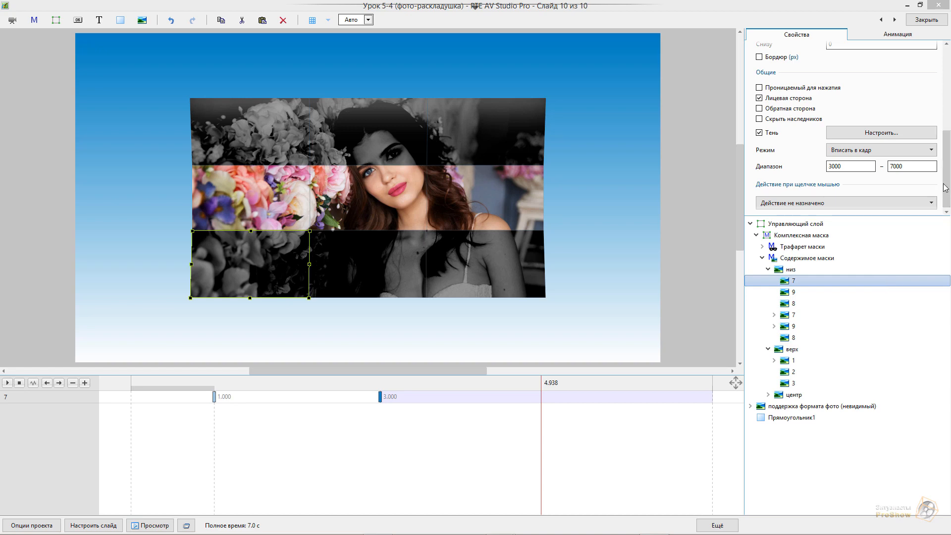
click(889, 35)
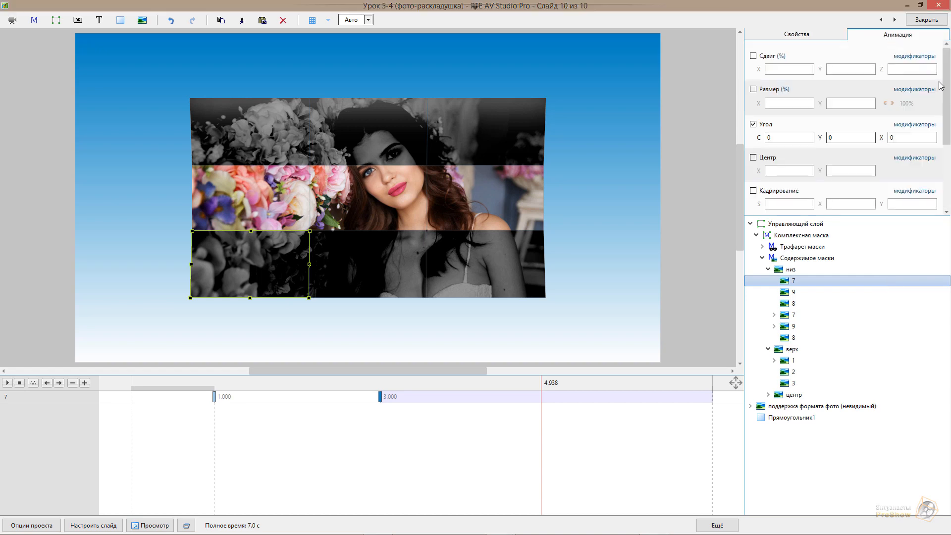
drag(946, 89, 950, 179)
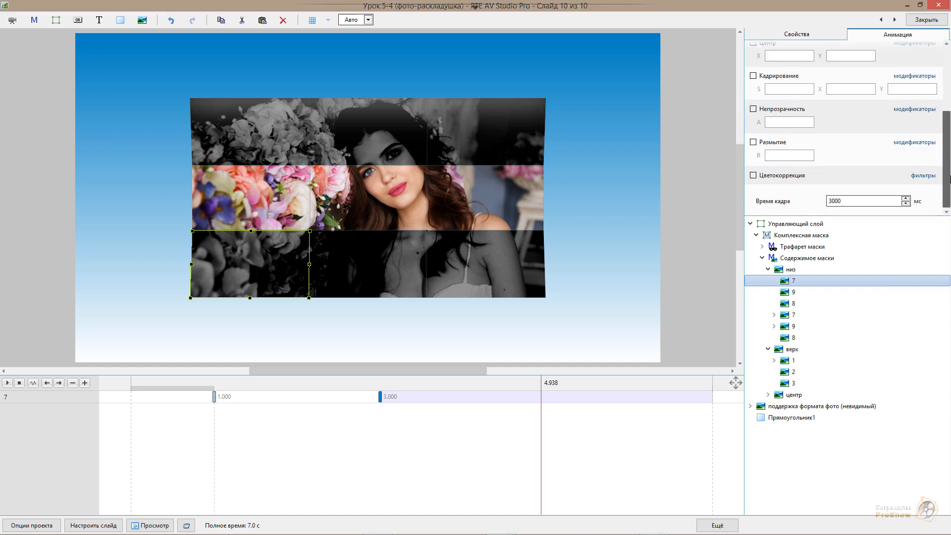
click(136, 398)
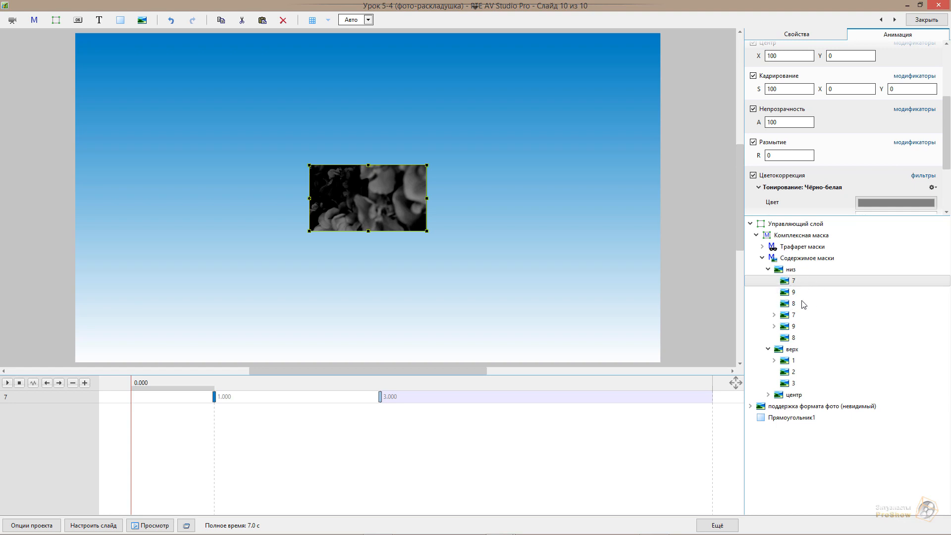
click(937, 189)
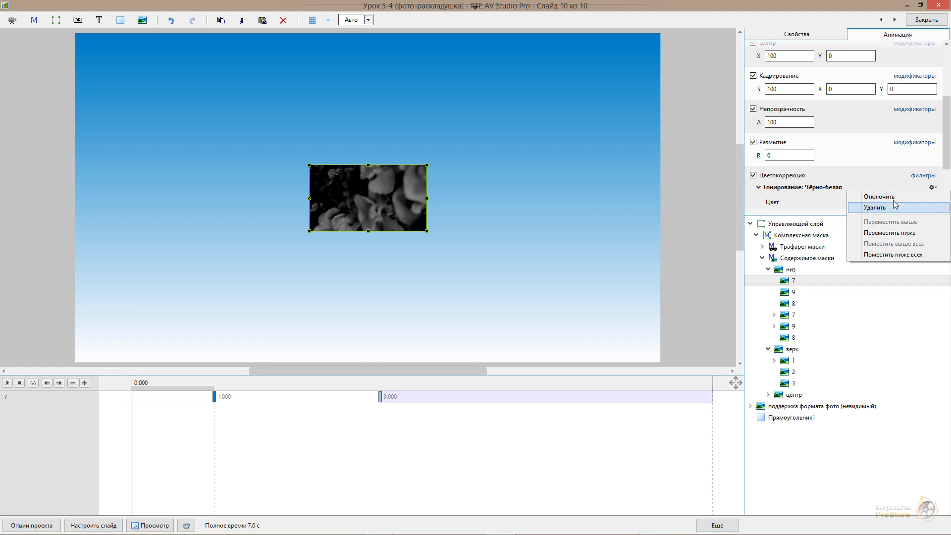
click(875, 208)
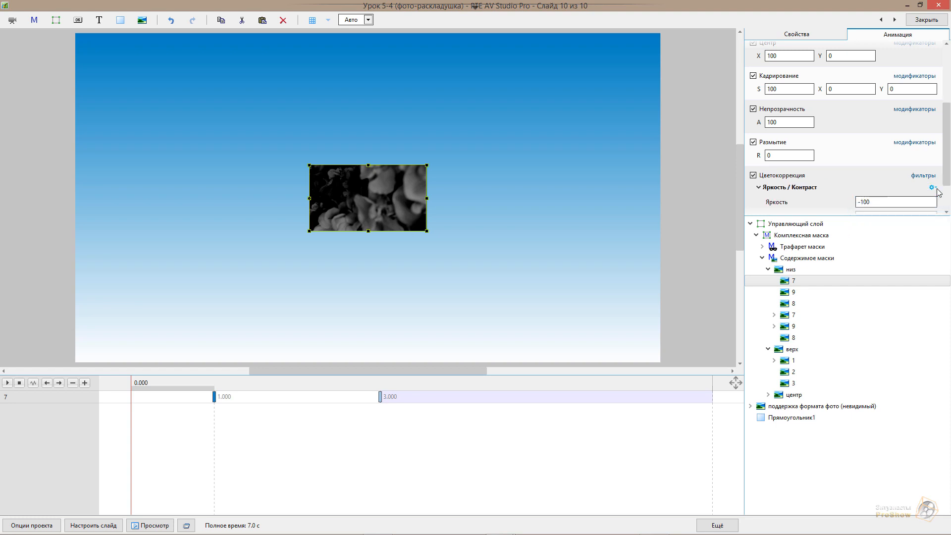
click(932, 188)
click(908, 207)
- Remove the Тонирование: Чёрно-белая and Яркость / Контраст filters from the first layer 9 in the низ group
click(816, 292)
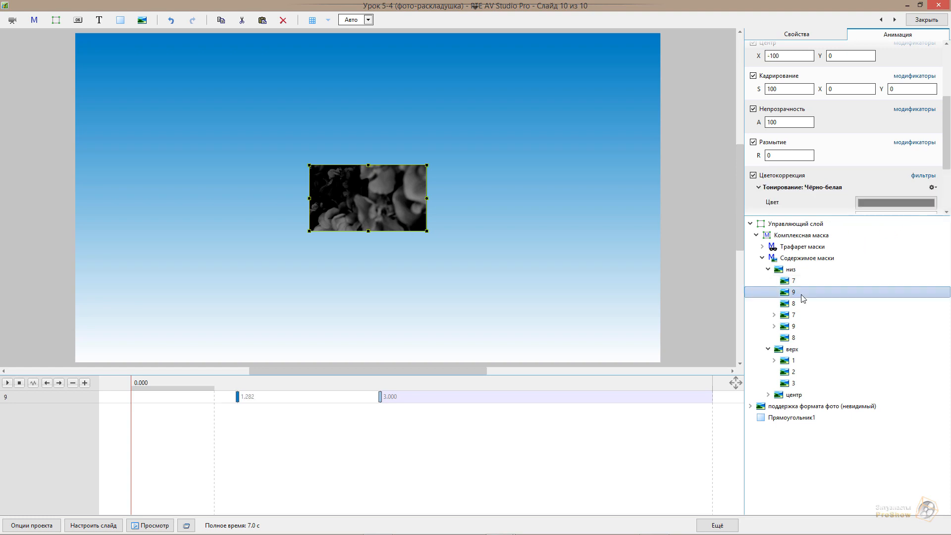
click(931, 187)
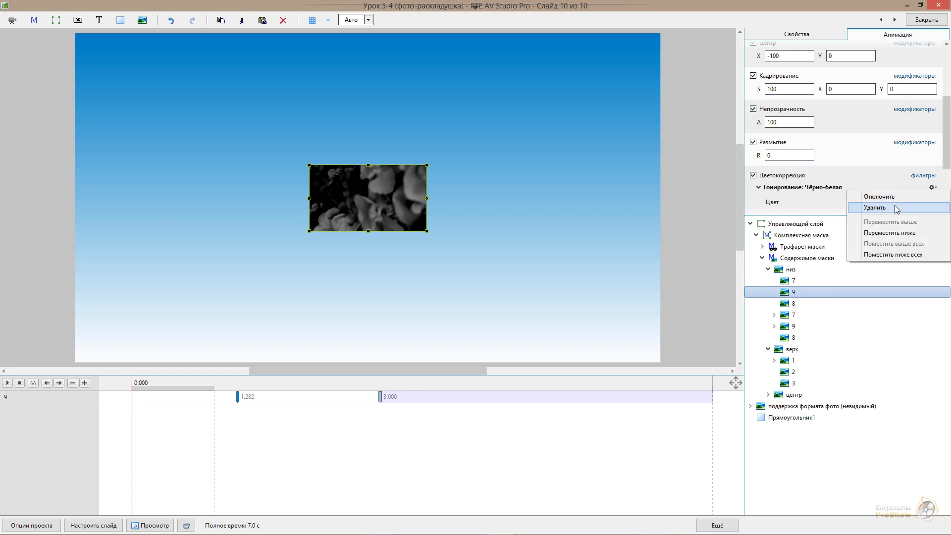
click(909, 208)
click(933, 188)
click(909, 207)
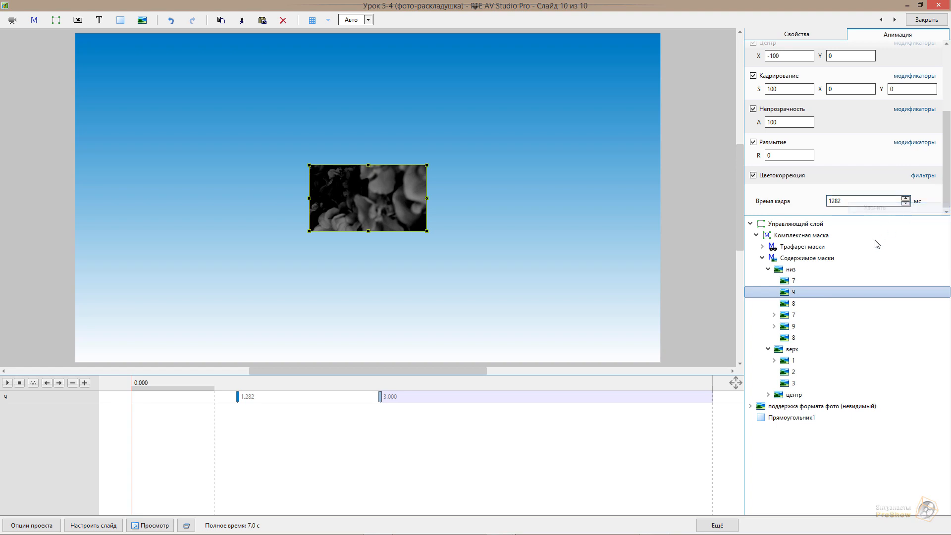
- Remove the Тонирование: Чёрно-белая and Яркость / Контраст filters from the first layer 8 in the низ group
click(808, 303)
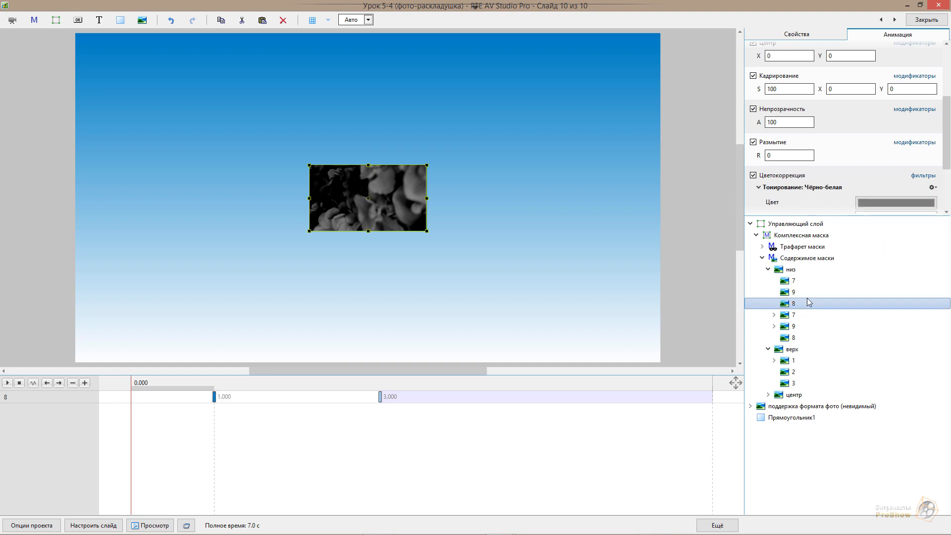
click(933, 187)
click(909, 207)
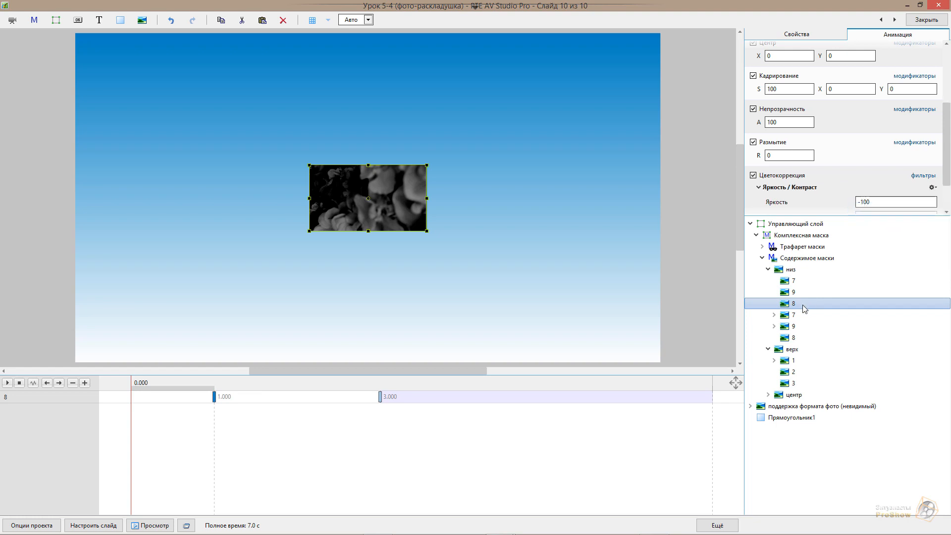
click(934, 189)
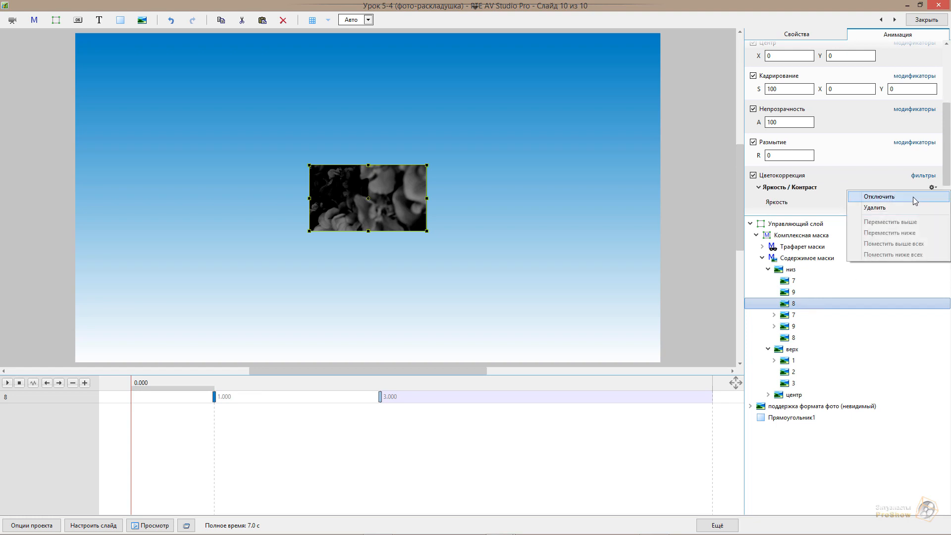
click(887, 207)
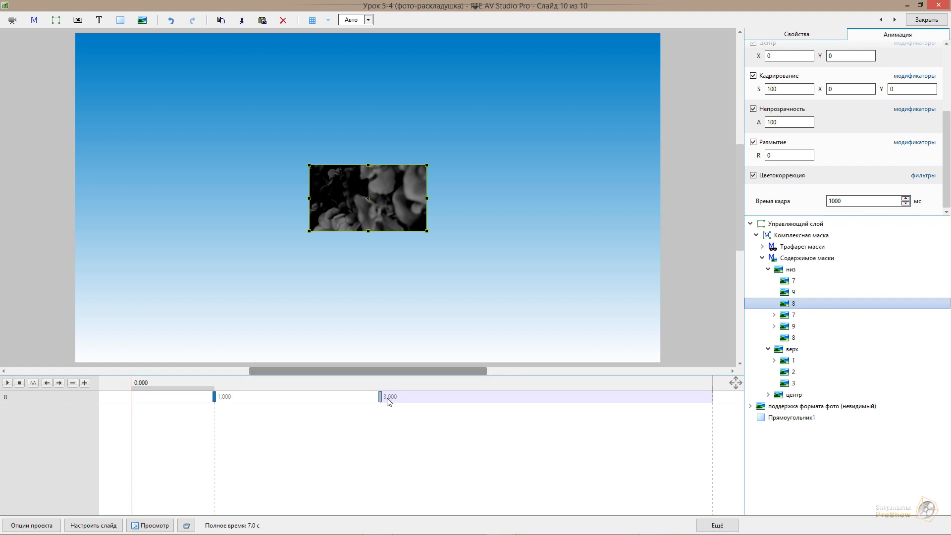
- Collapse the низ group, copy layers 1, 2 and 3 of the верх group together and paste them into верх as duplicates
drag(263, 384, 401, 392)
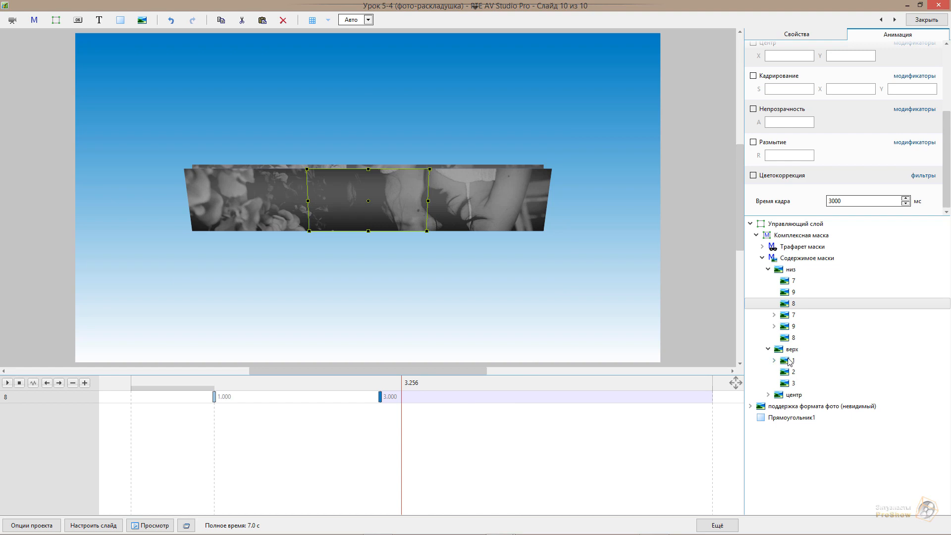
click(768, 269)
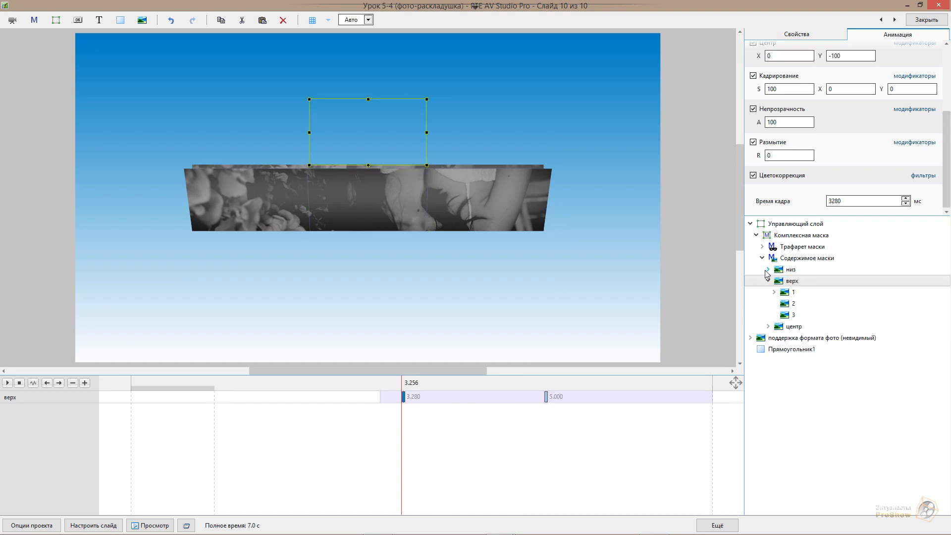
click(794, 293)
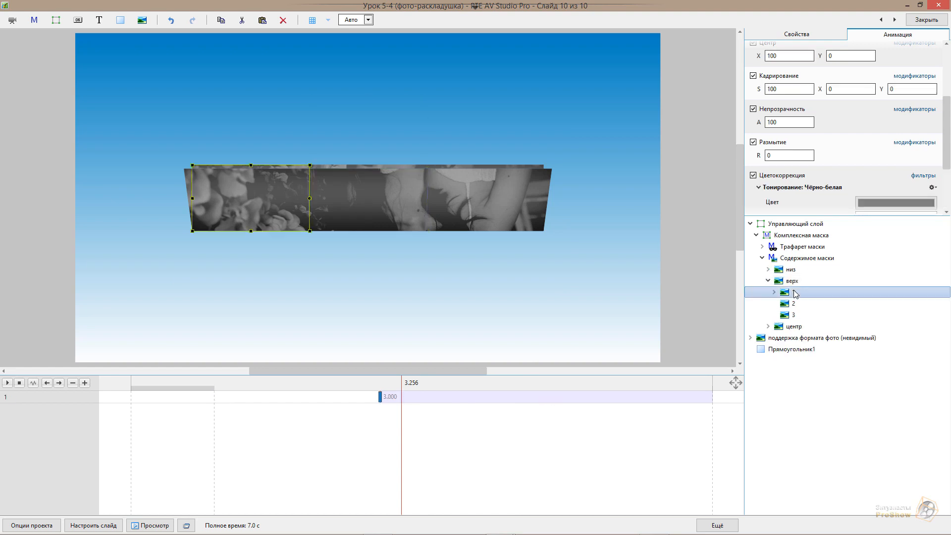
shift+click(793, 316)
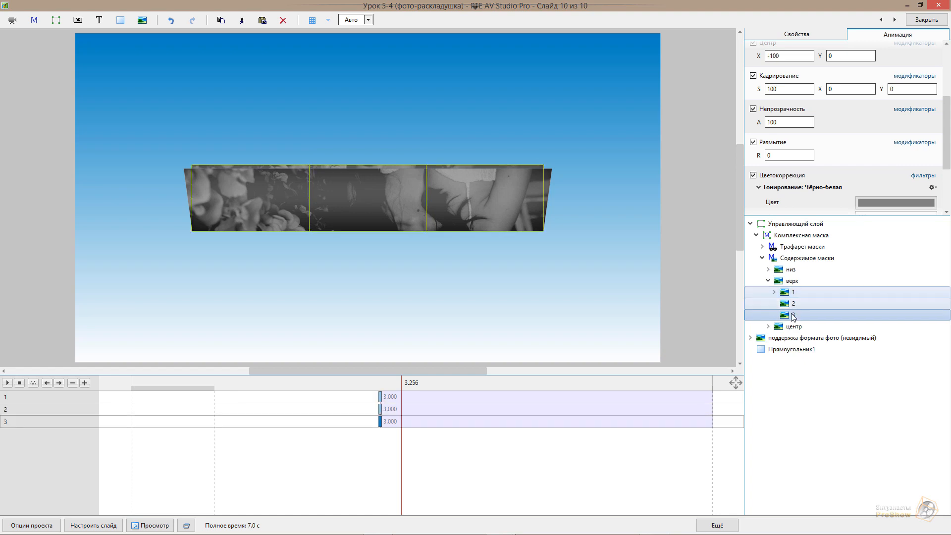
right_click(793, 315)
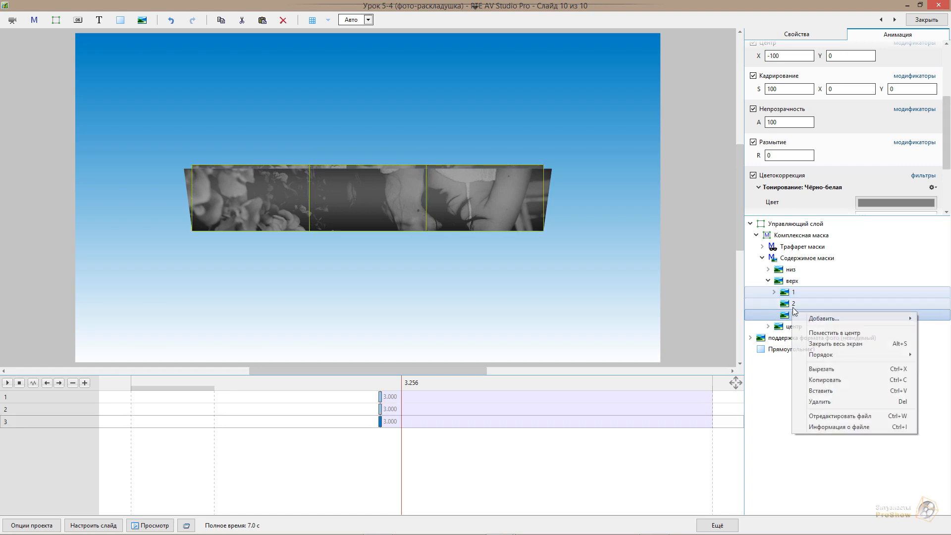
click(832, 380)
click(794, 281)
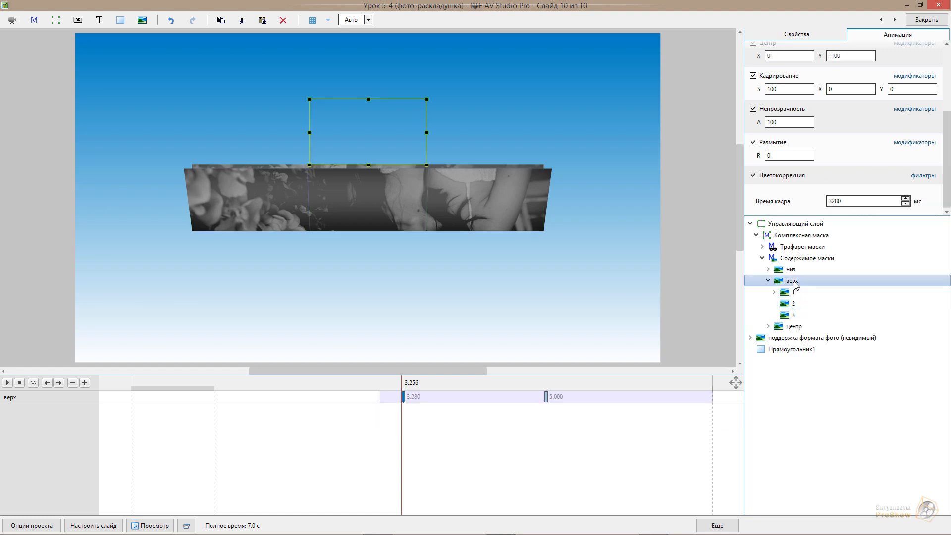
right_click(795, 284)
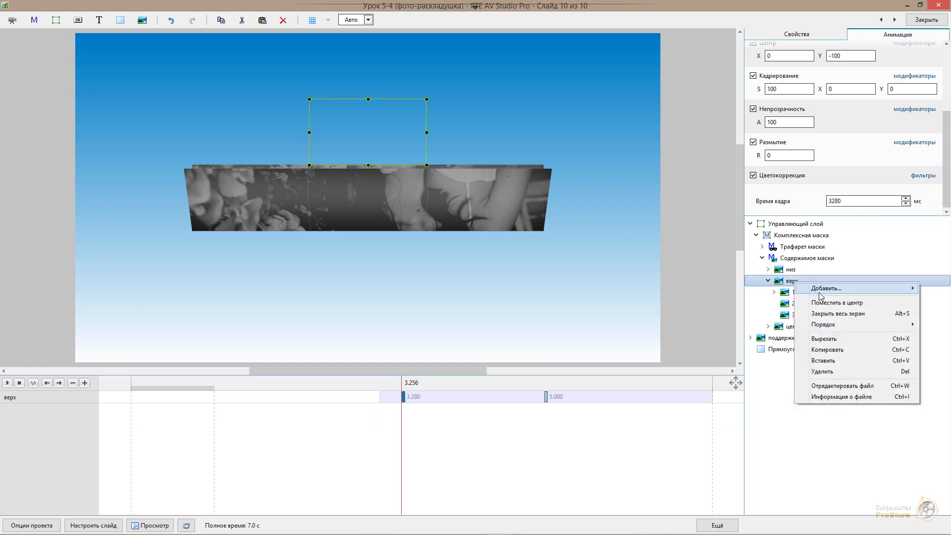
click(836, 361)
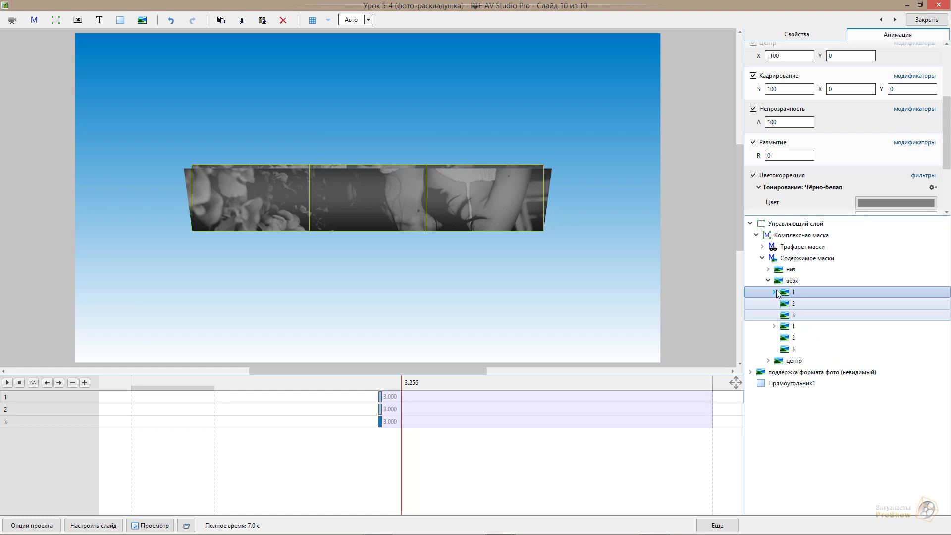
- Delete the nested child layer 1 from the first layer 1 in the верх group
click(813, 293)
click(774, 291)
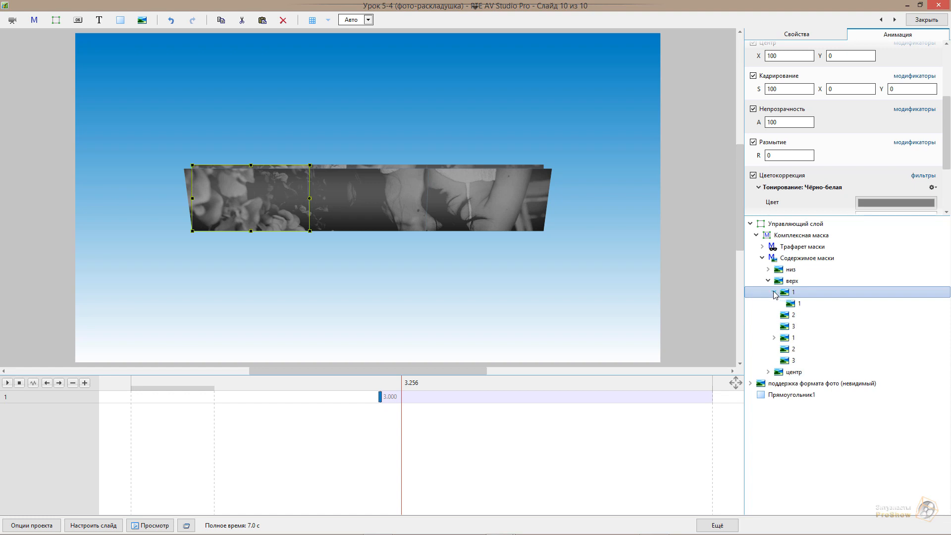
click(799, 303)
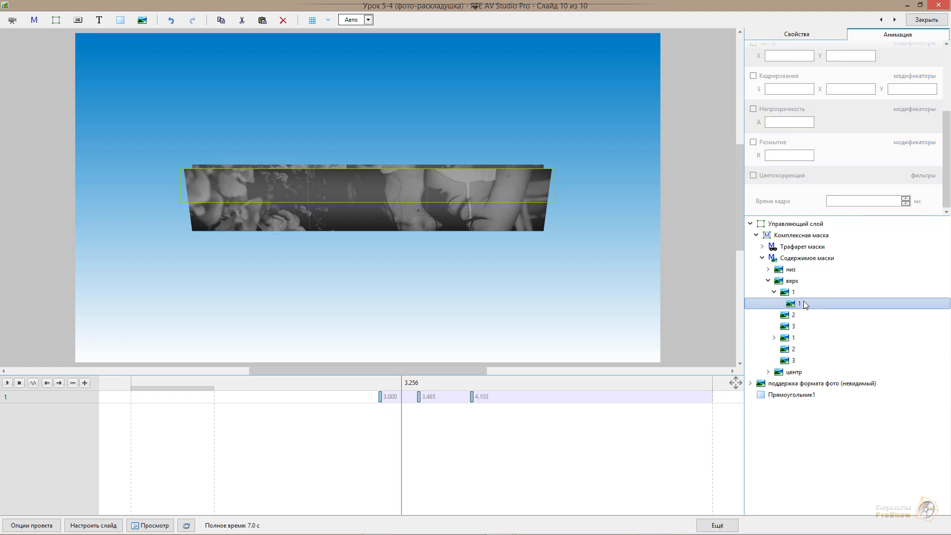
key(Delete)
- Remove the Тонирование: Чёрно-белая and Яркость / Контраст filters from the first layer 1 in the верх group
click(792, 293)
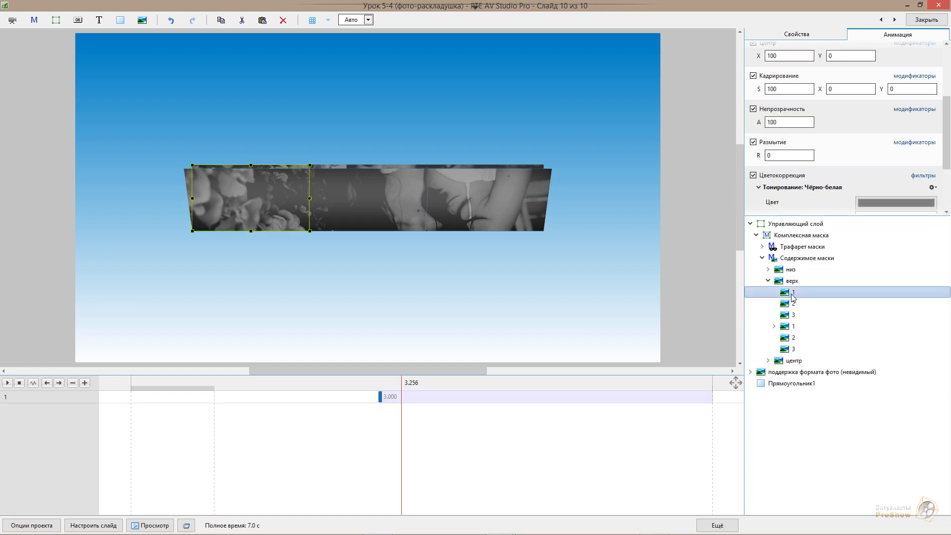
click(933, 188)
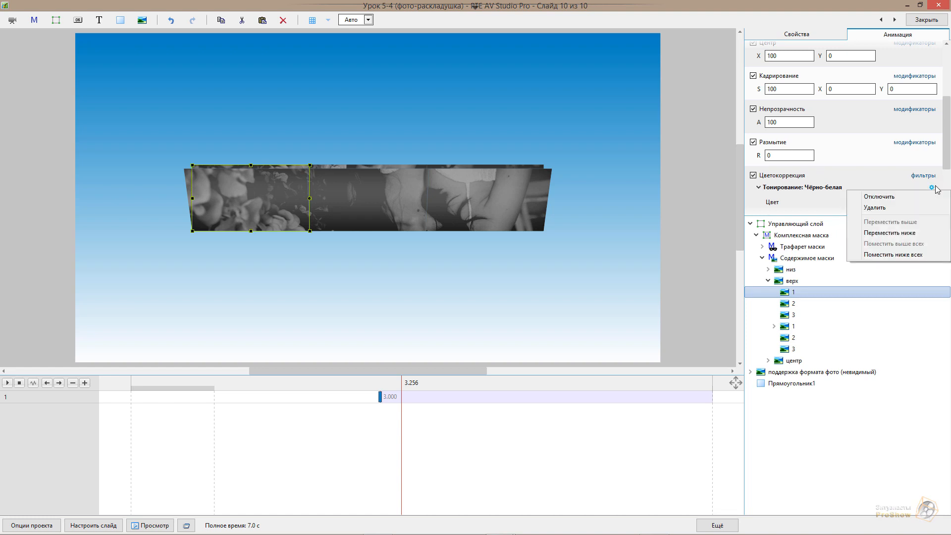
click(914, 208)
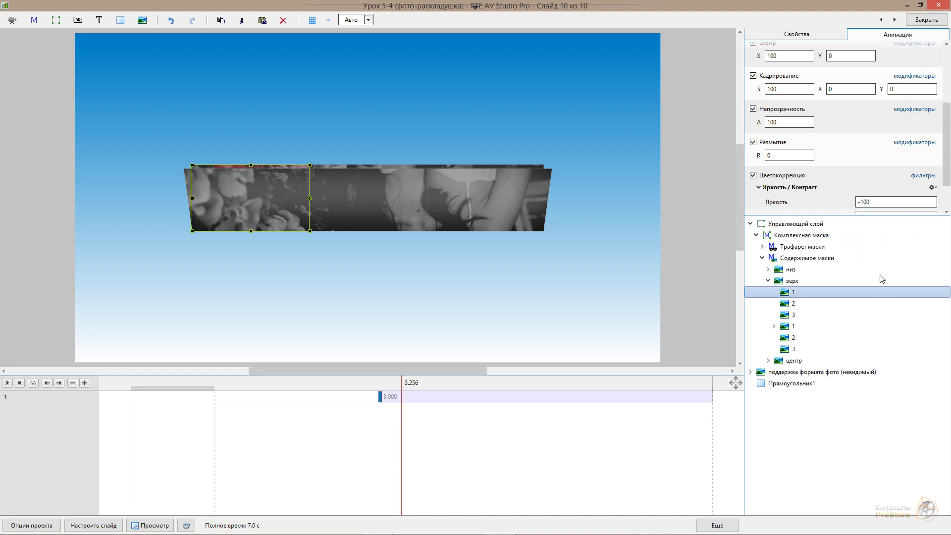
click(935, 188)
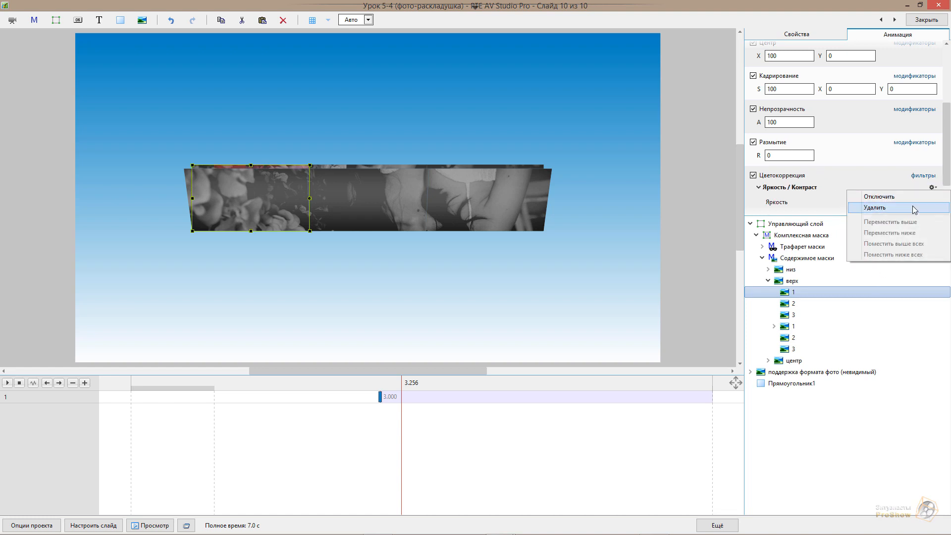
click(913, 206)
- Remove the Тонирование: Чёрно-белая and Яркость / Контраст filters from the first layer 2 in the верх group
click(836, 306)
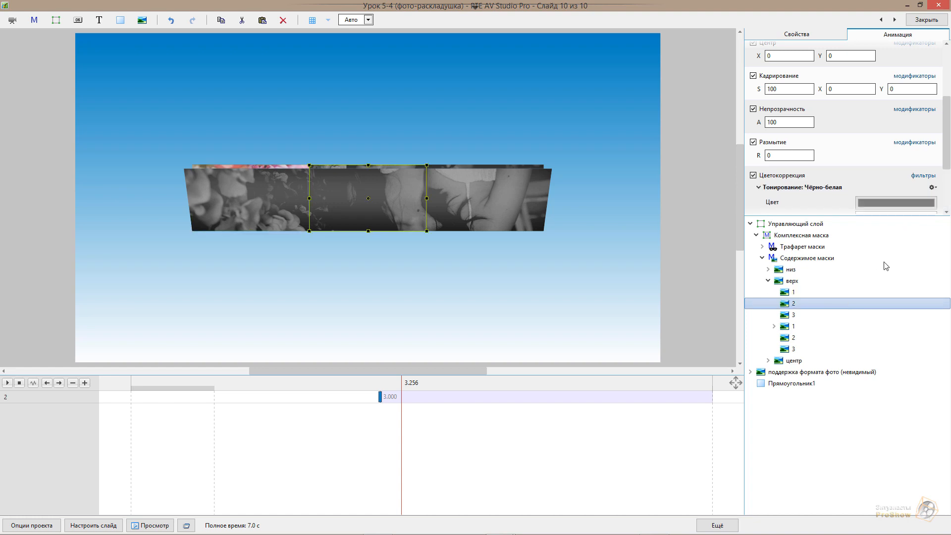
click(933, 188)
click(914, 207)
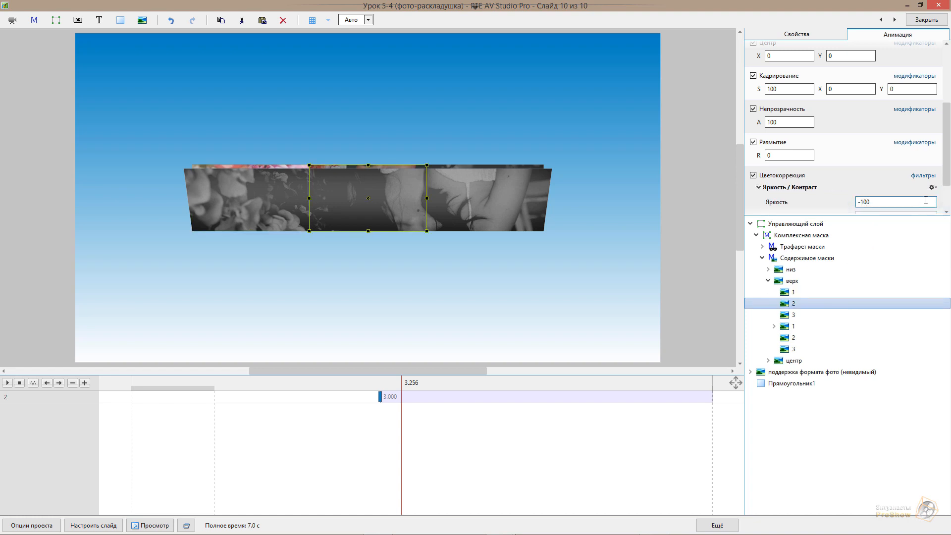
click(933, 188)
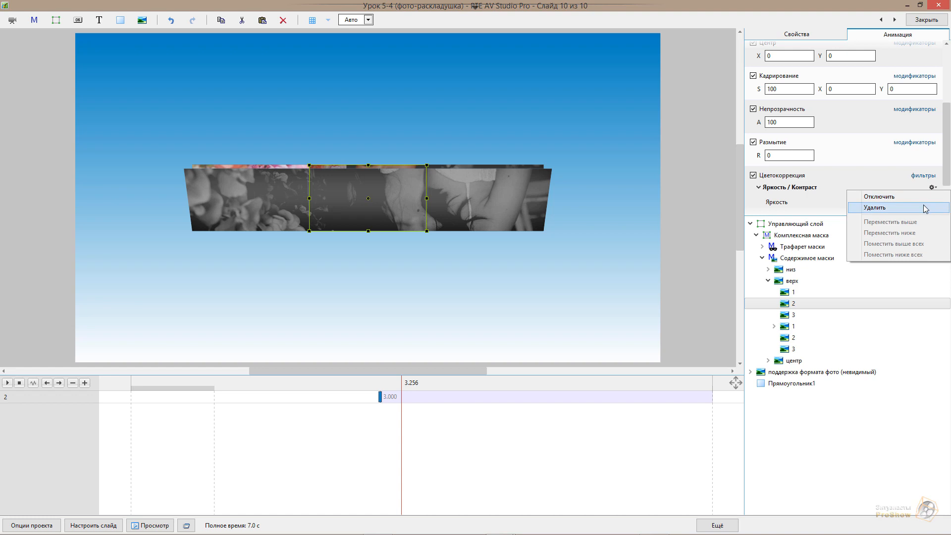
click(925, 208)
- Remove the Тонирование: Чёрно-белая filter from the first layer 3 in the верх group
click(801, 315)
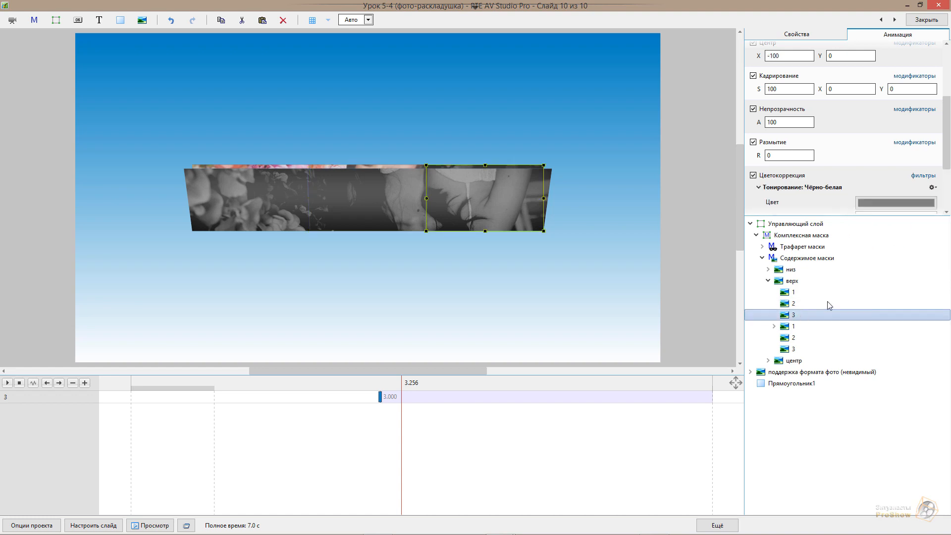
click(933, 187)
click(908, 206)
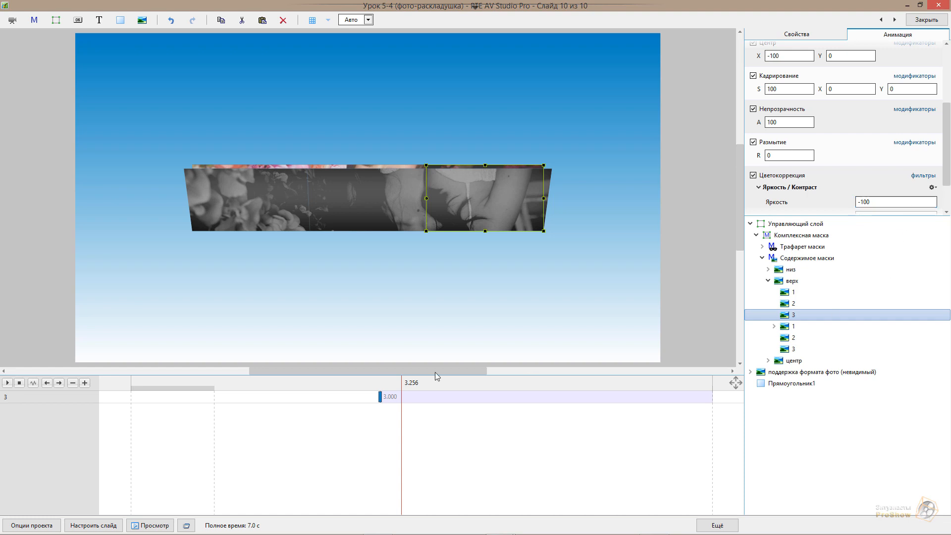
- Scrub through the unfolding up to about 5.2 s and back to about 3.9 s, checking the upper pieces and the first layer 1
drag(296, 392, 563, 375)
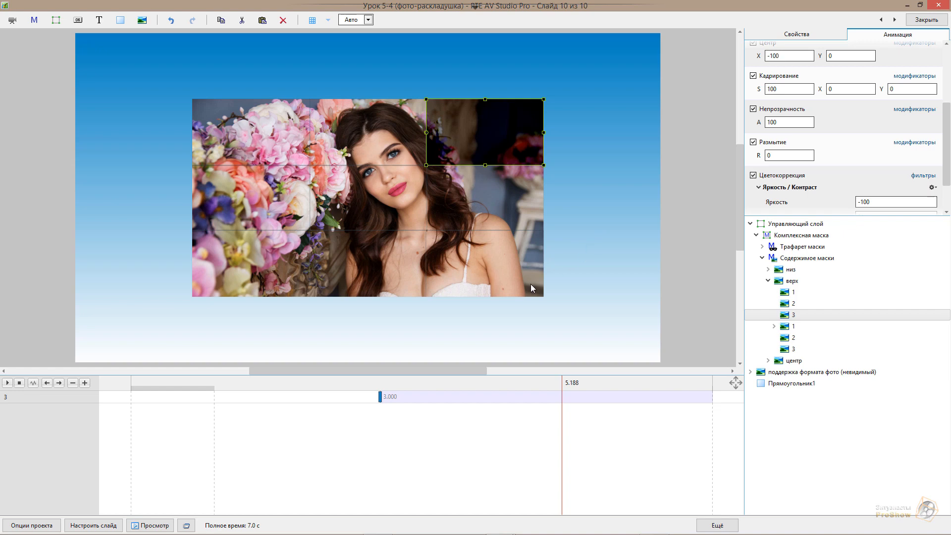
drag(547, 383, 454, 416)
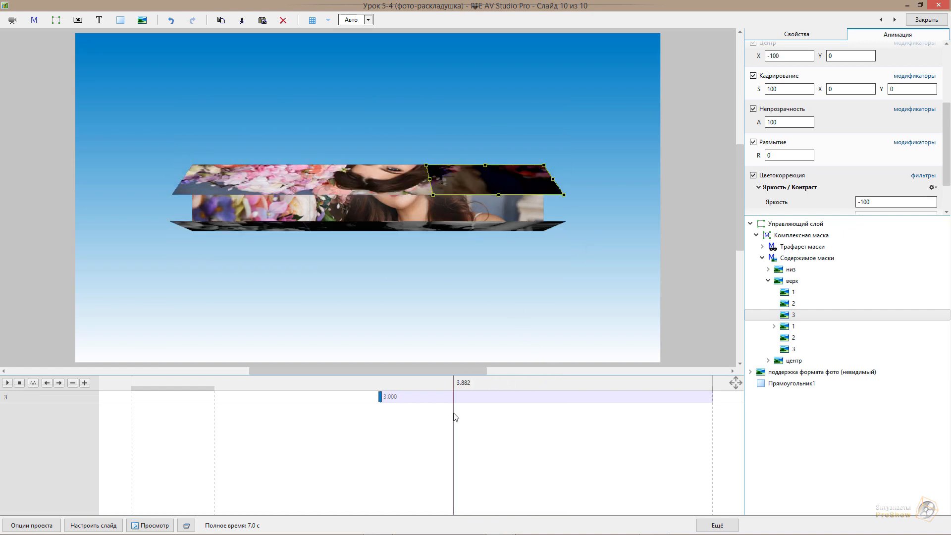
click(795, 295)
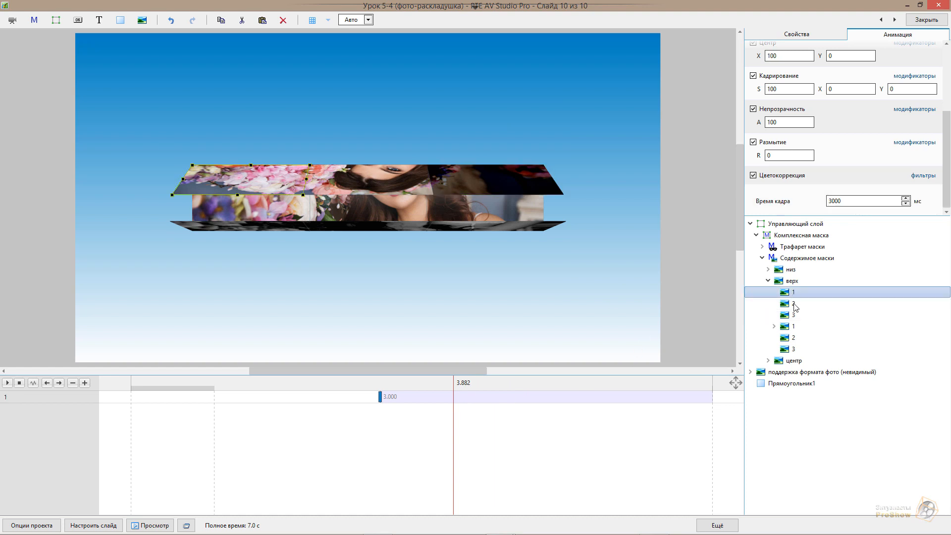
- Disable Обратная сторона for the first layers 1, 2 and 3 in the верх group, keeping Лицевая сторона enabled, and scrub to about 4.6 s
ctrl+click(794, 304)
ctrl+click(795, 315)
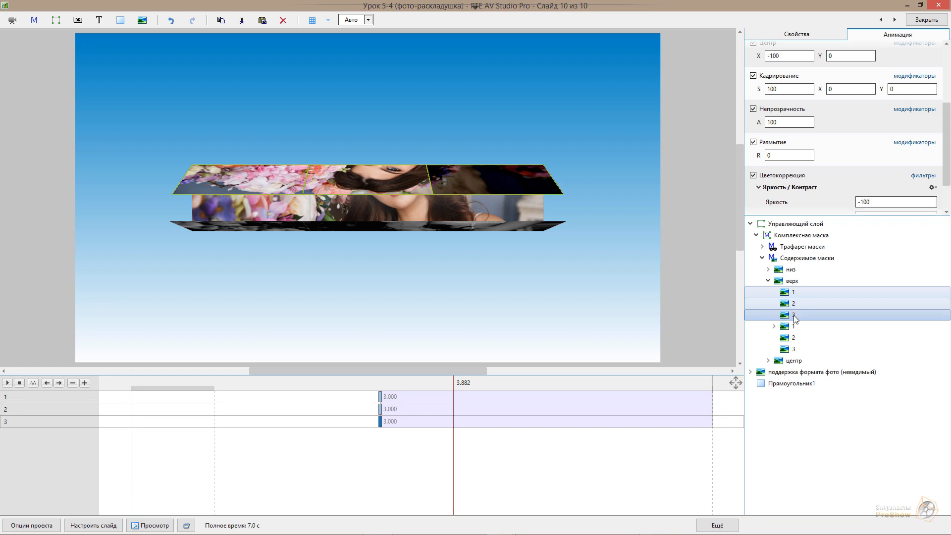
click(791, 37)
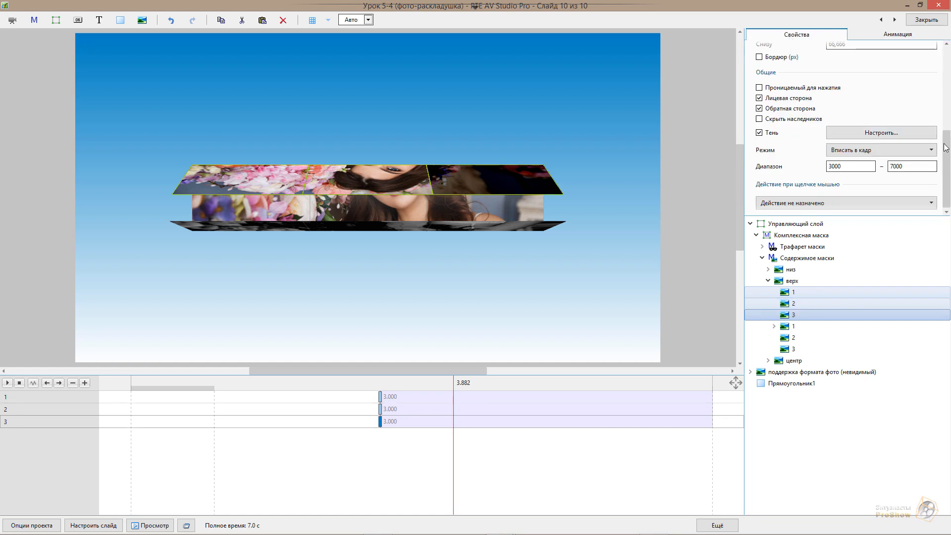
drag(947, 147, 946, 117)
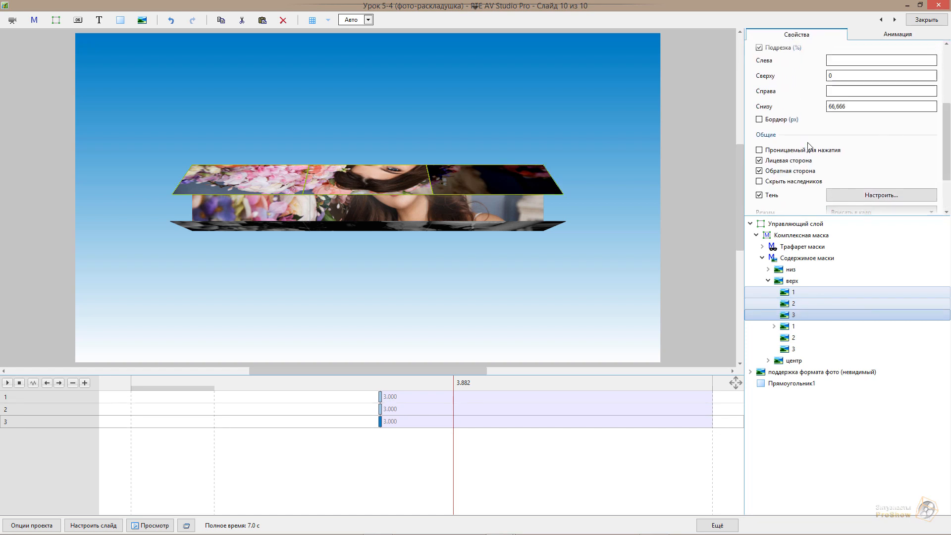
click(759, 161)
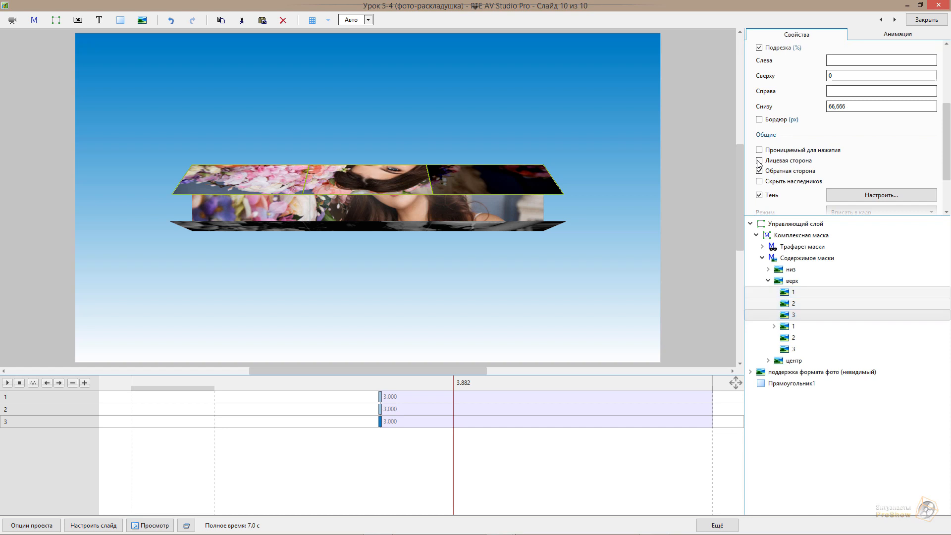
click(759, 161)
click(759, 171)
click(760, 172)
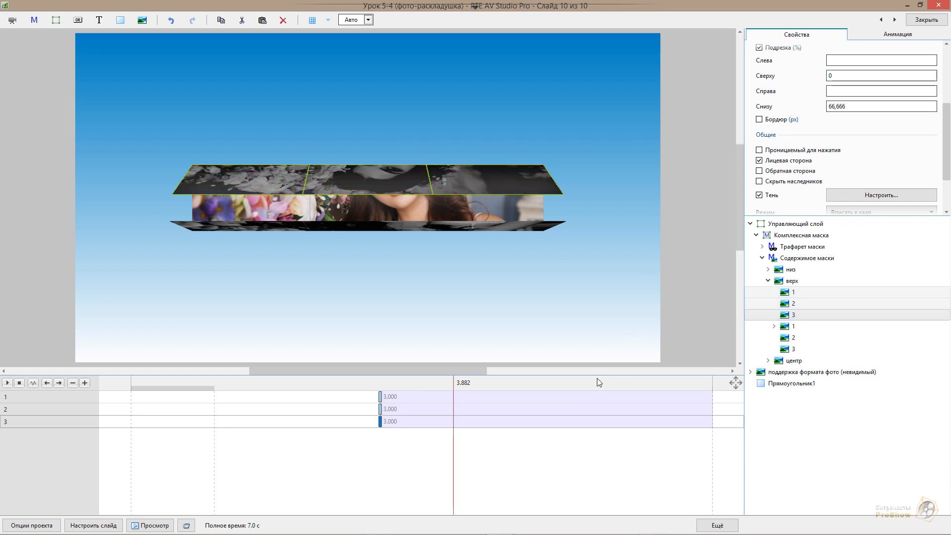
drag(442, 386, 518, 384)
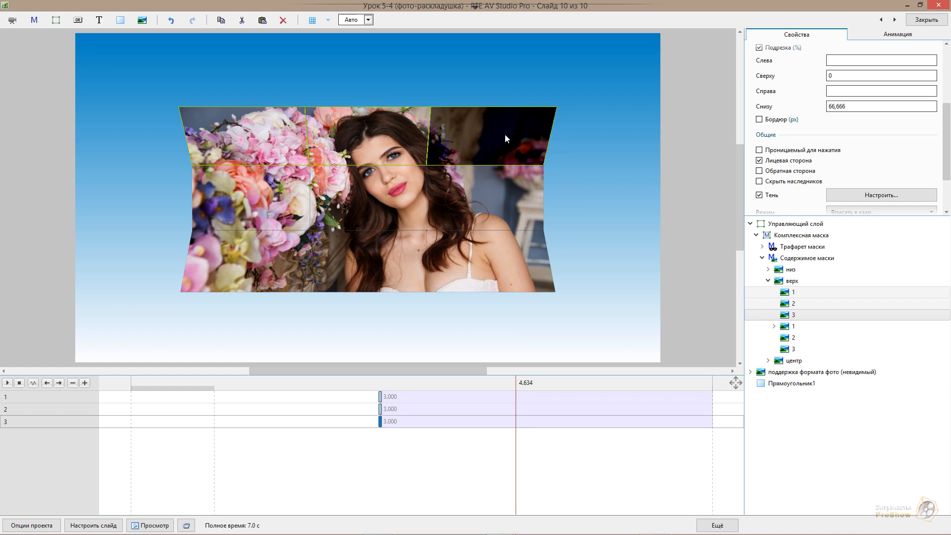
- Remove the Яркость / Контраст filter from the first layer 3 in the верх group and scrub to about 5.2 s to check it
click(845, 316)
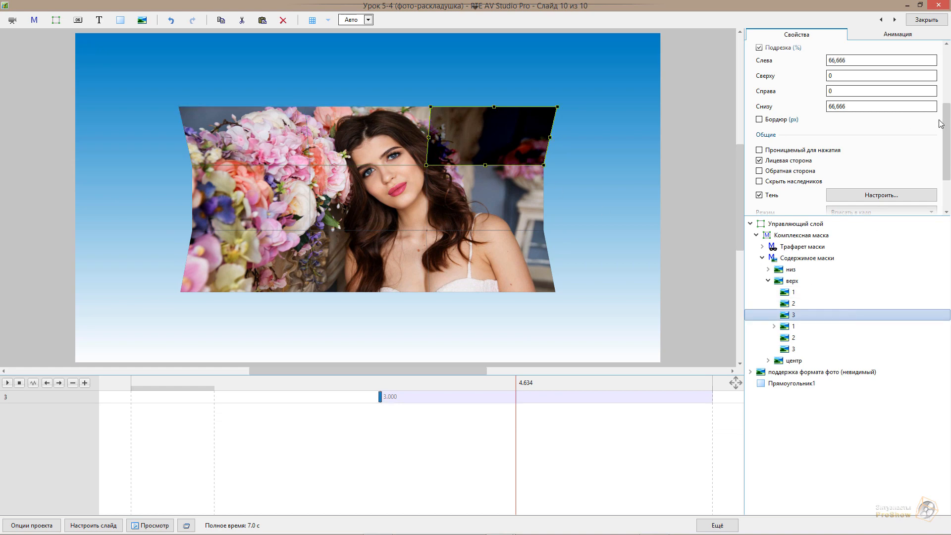
drag(948, 124, 948, 151)
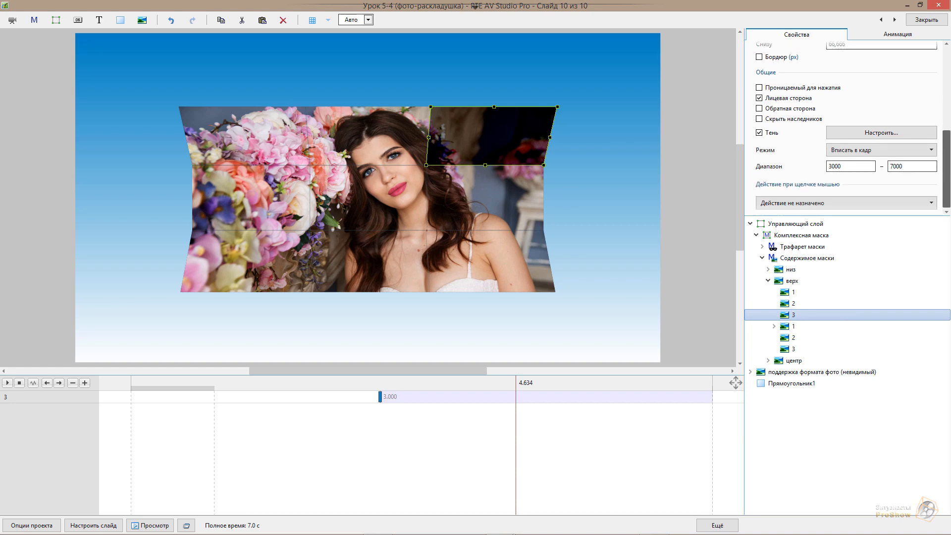
click(357, 382)
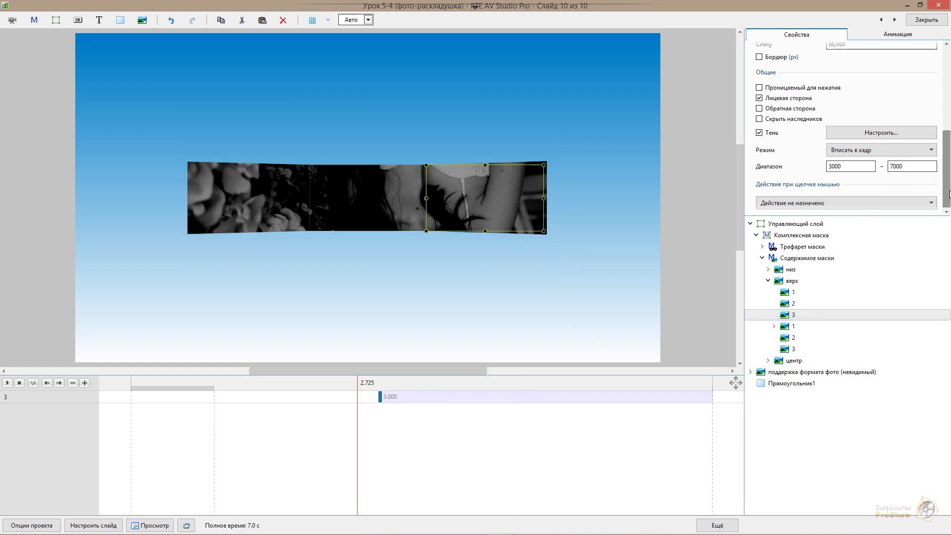
click(898, 40)
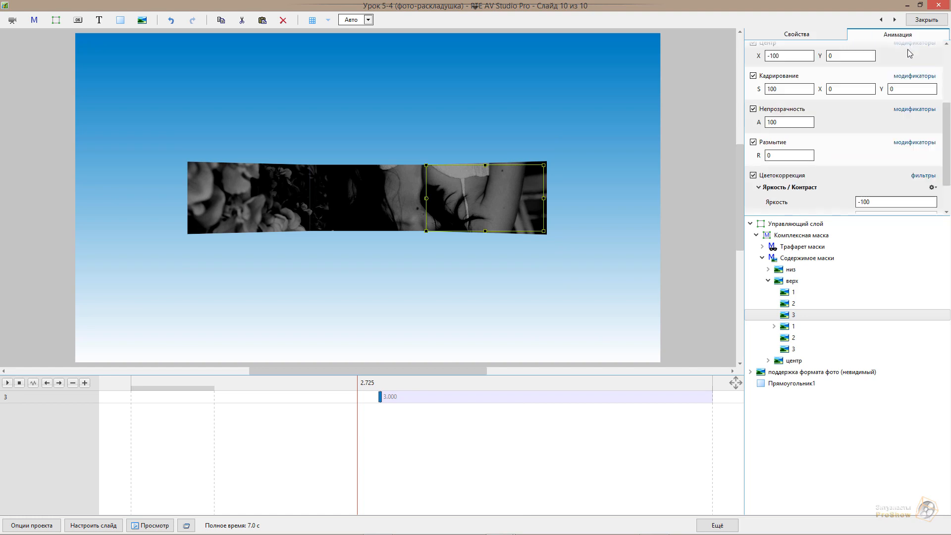
scroll(947, 133, down, 2)
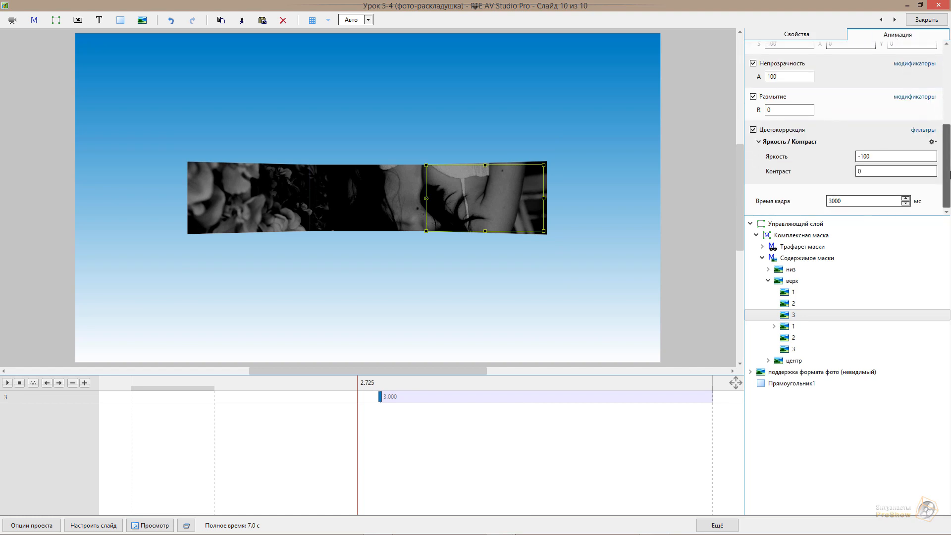
click(932, 142)
click(899, 161)
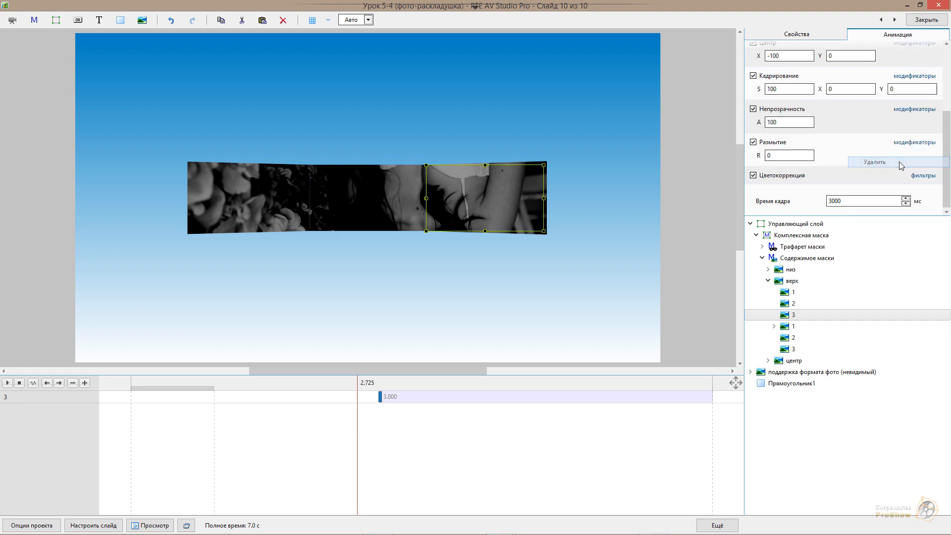
drag(401, 387, 562, 387)
mouse_move(563, 387)
mouse_down()
mouse_move(358, 416)
mouse_move(560, 406)
mouse_move(462, 429)
mouse_move(378, 433)
mouse_move(521, 436)
mouse_move(553, 426)
mouse_move(236, 422)
mouse_move(562, 405)
mouse_up()
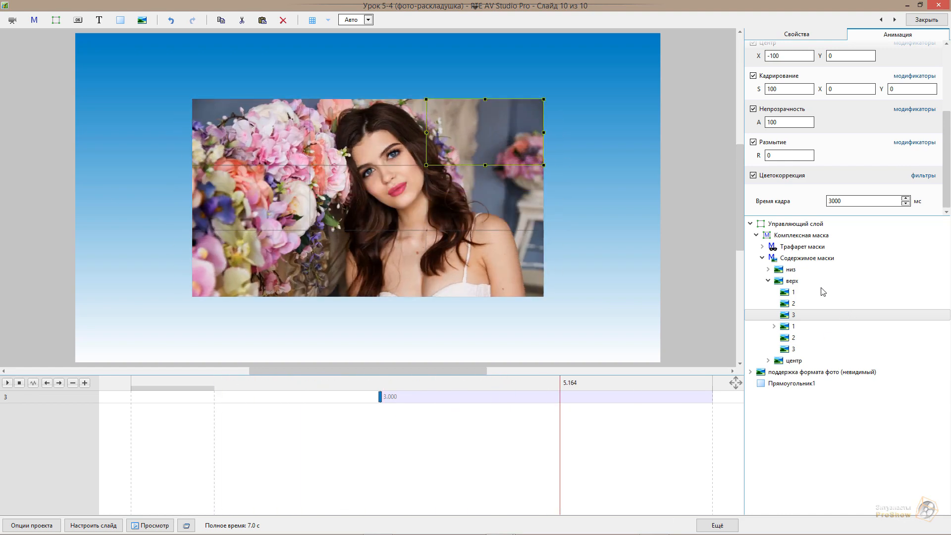
- Replace the main object's photo with Girl (2).jpg and scrub through the unfolding to test the replacement
click(805, 34)
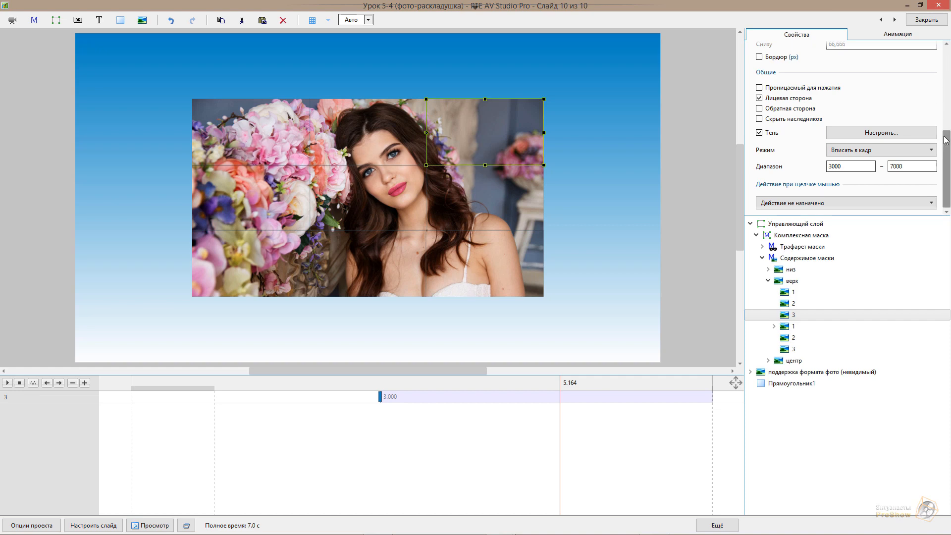
scroll(947, 65, up, 5)
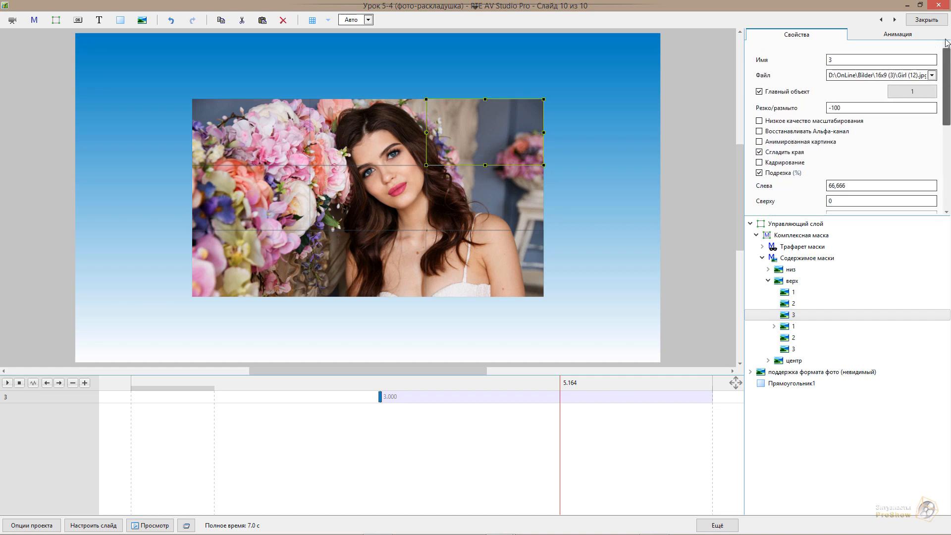
click(932, 75)
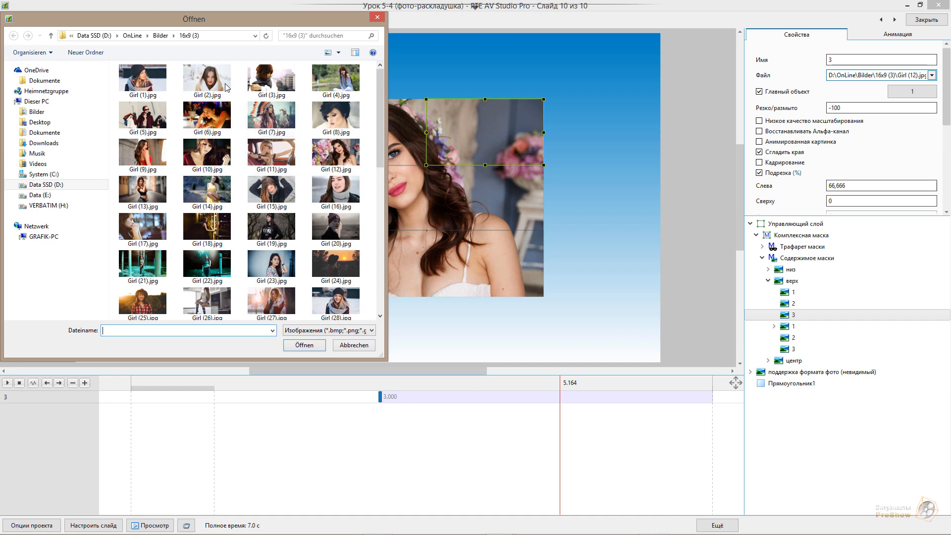
double_click(207, 80)
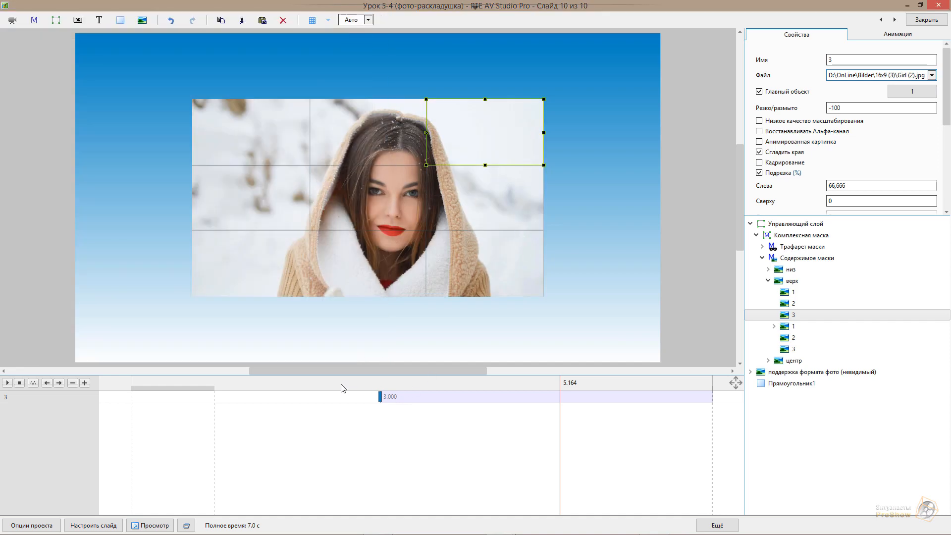
drag(150, 383, 210, 385)
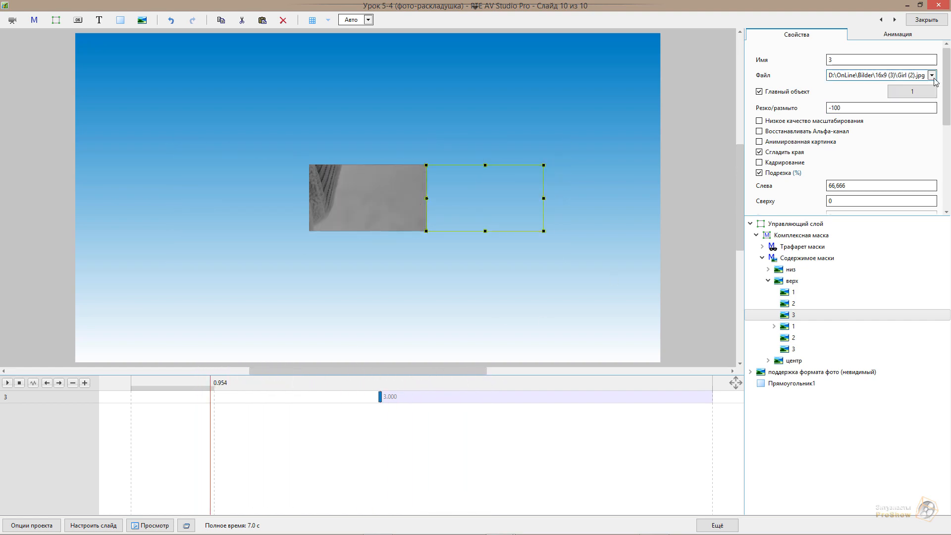
- Replace the main object's photo with Girl (19).jpg and scrub the unfolding to about 5.0 s
click(931, 76)
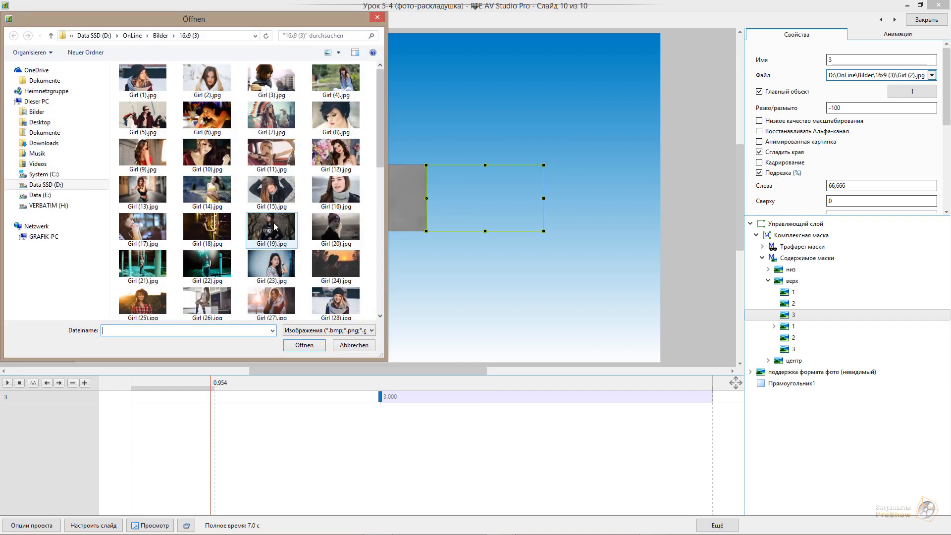
double_click(273, 228)
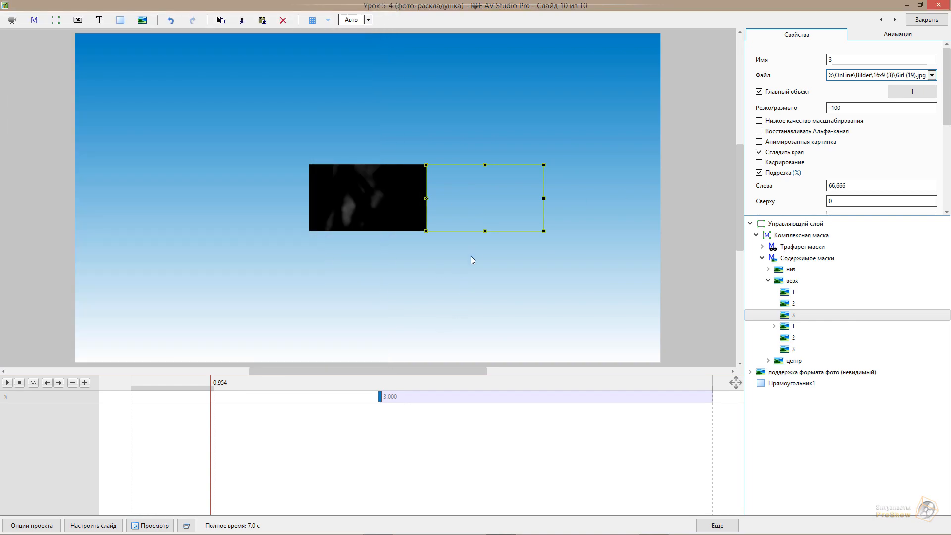
drag(272, 387, 551, 416)
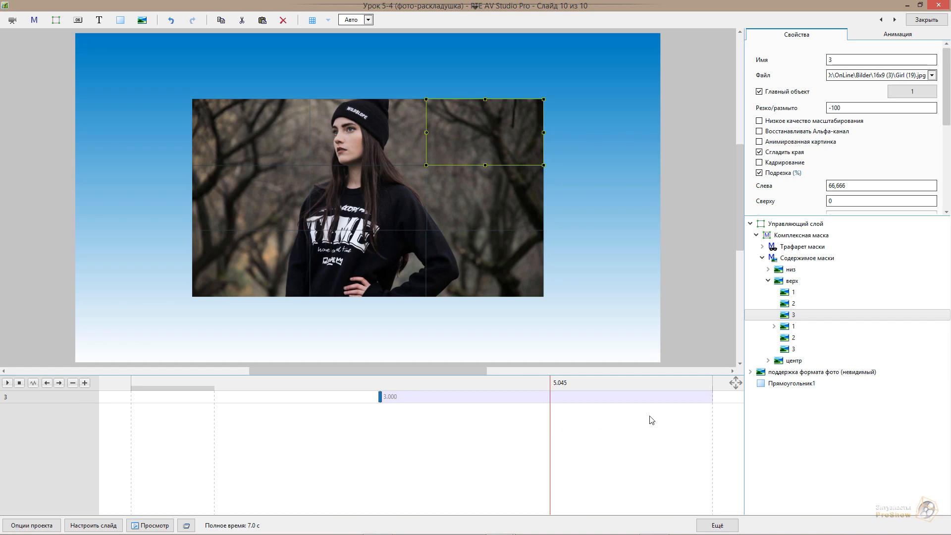
- Copy the заглушка layer from the поддержка формата фото (невидимый) group and paste it into Содержимое маски
click(751, 373)
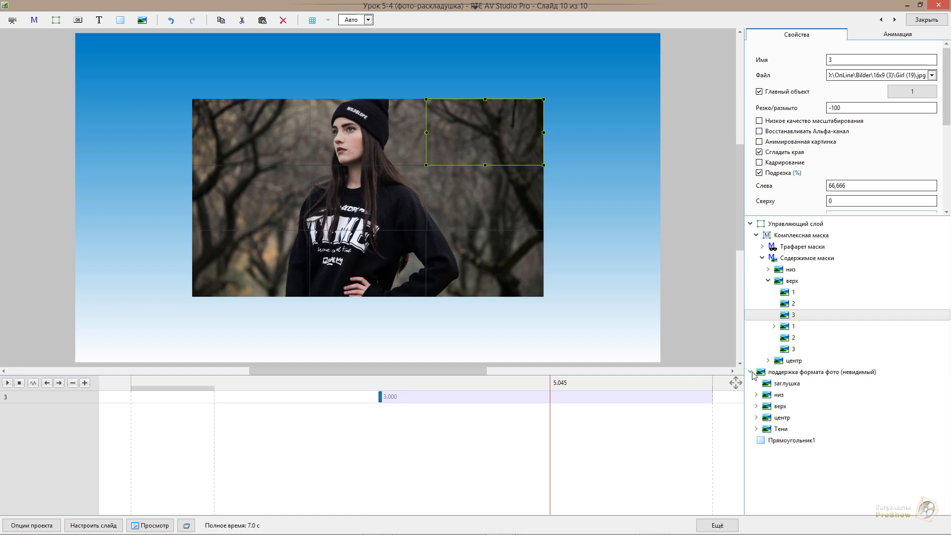
click(793, 385)
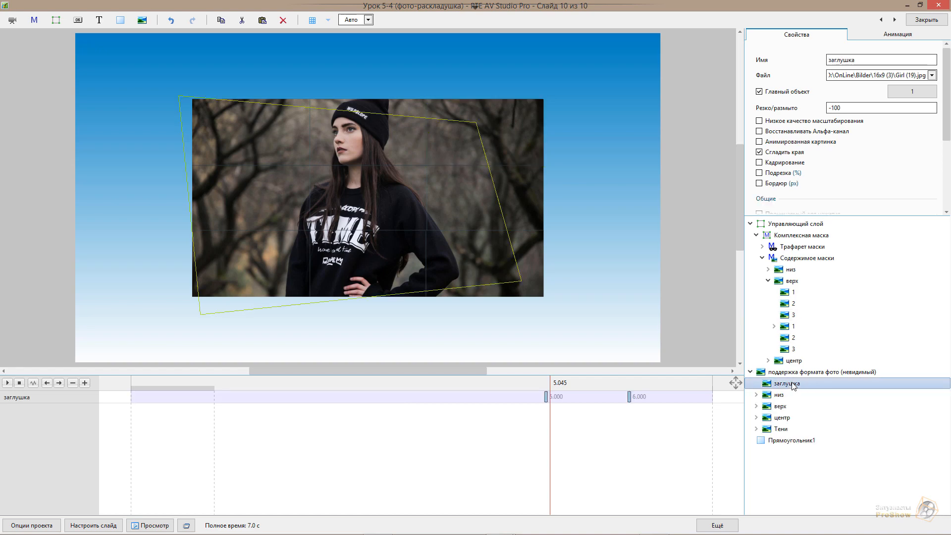
right_click(792, 385)
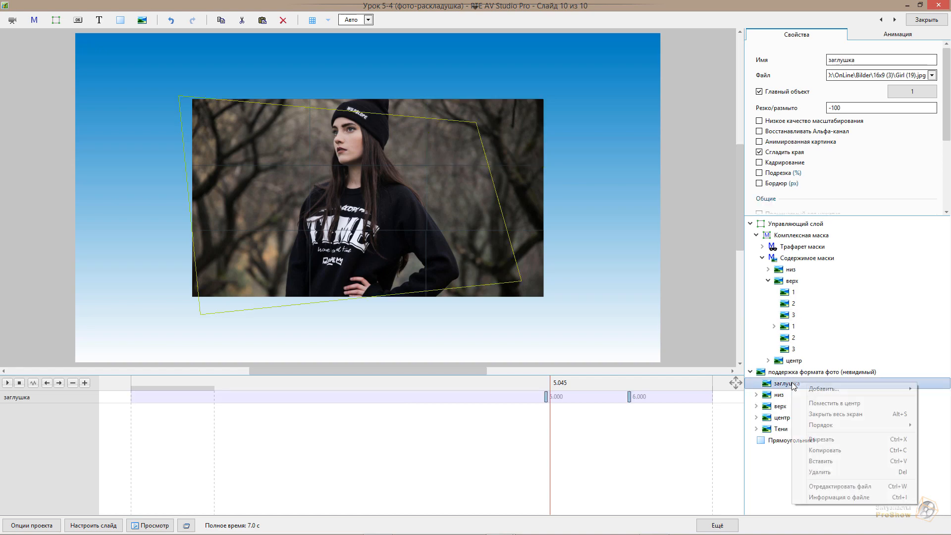
click(831, 451)
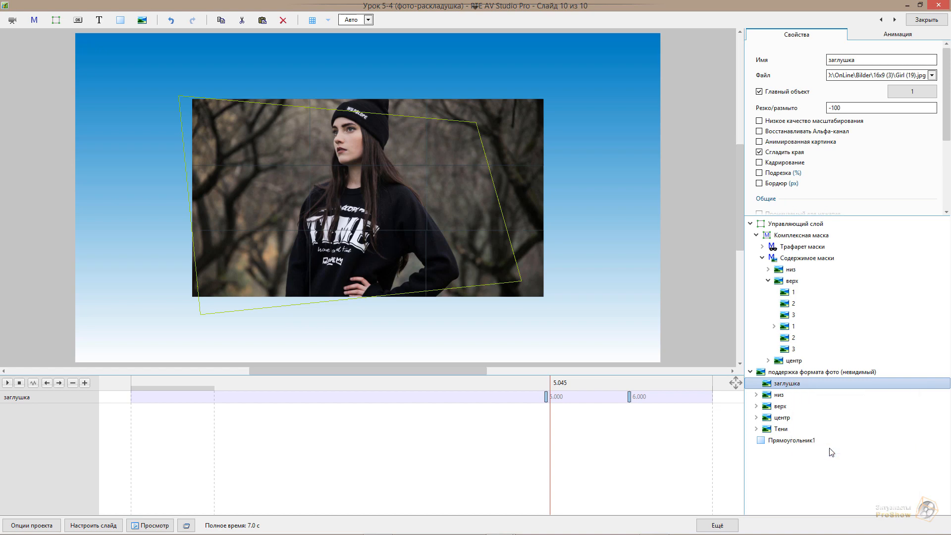
click(826, 260)
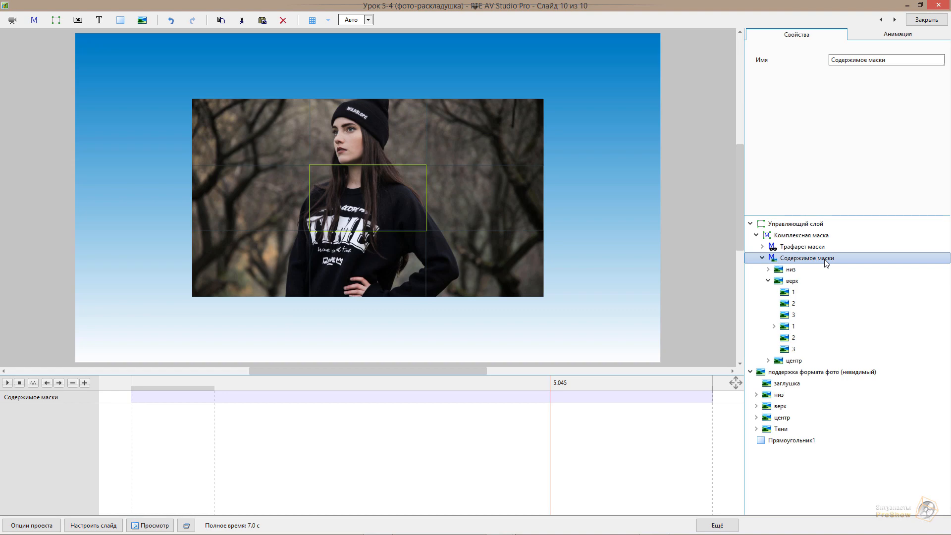
right_click(825, 262)
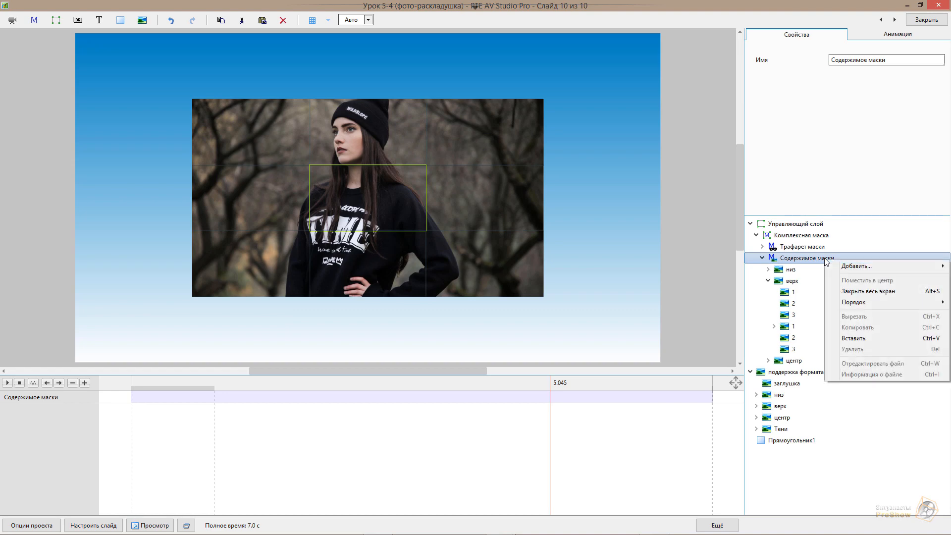
click(857, 338)
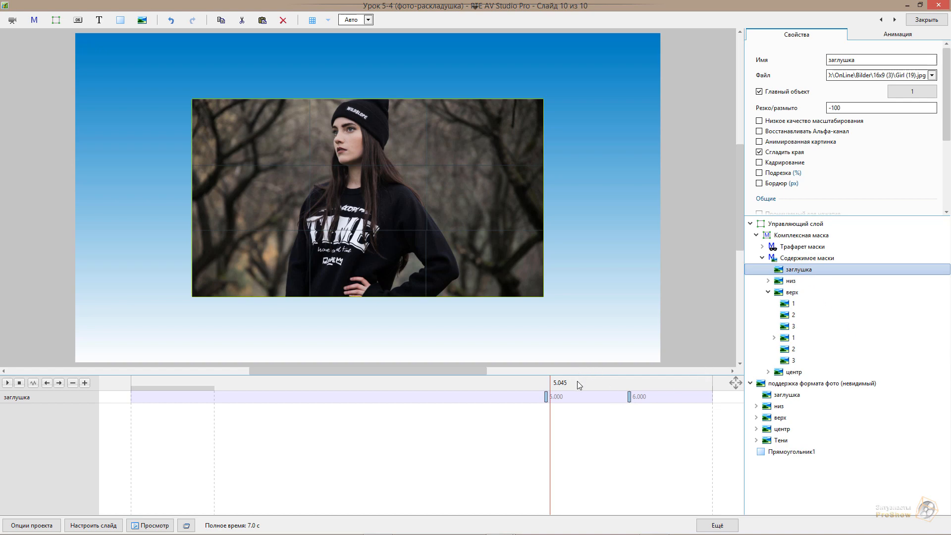
- Examine the pasted заглушка layer's properties and its opacity at the 5000 and 6000 ms keyframes, scrubbing to about 6.75 s
drag(580, 385, 689, 396)
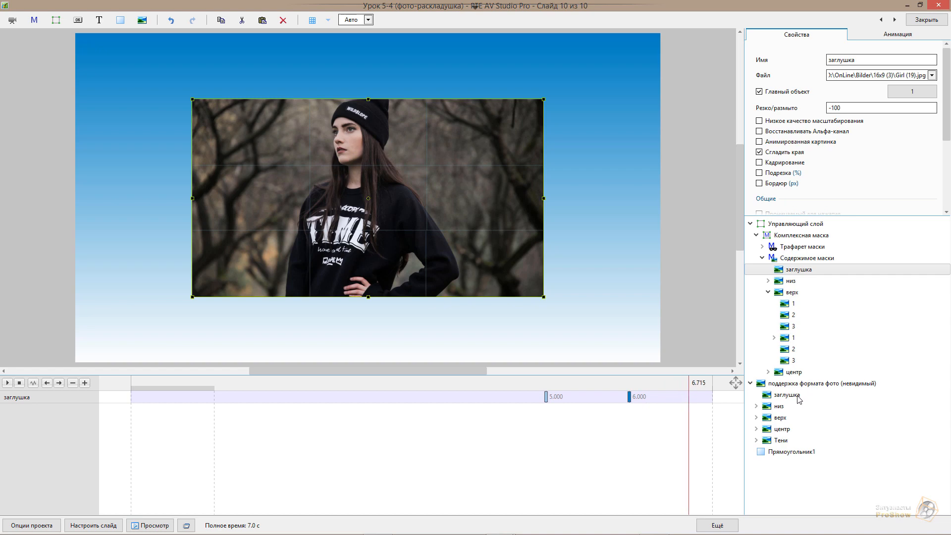
click(809, 273)
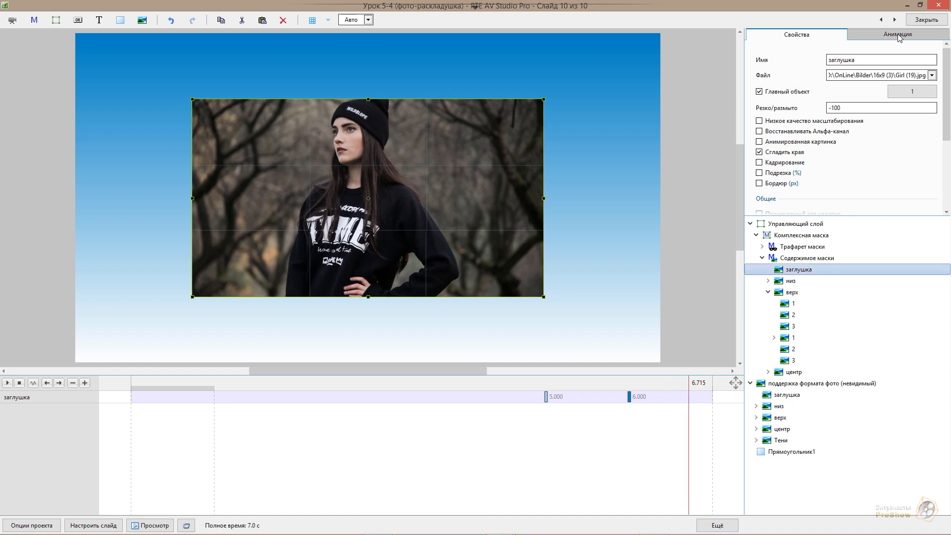
drag(947, 119, 950, 174)
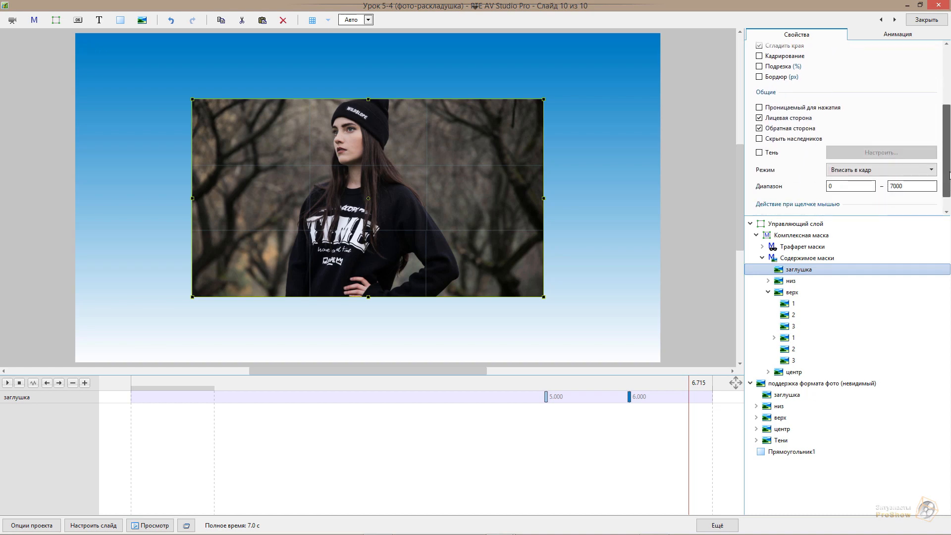
click(898, 36)
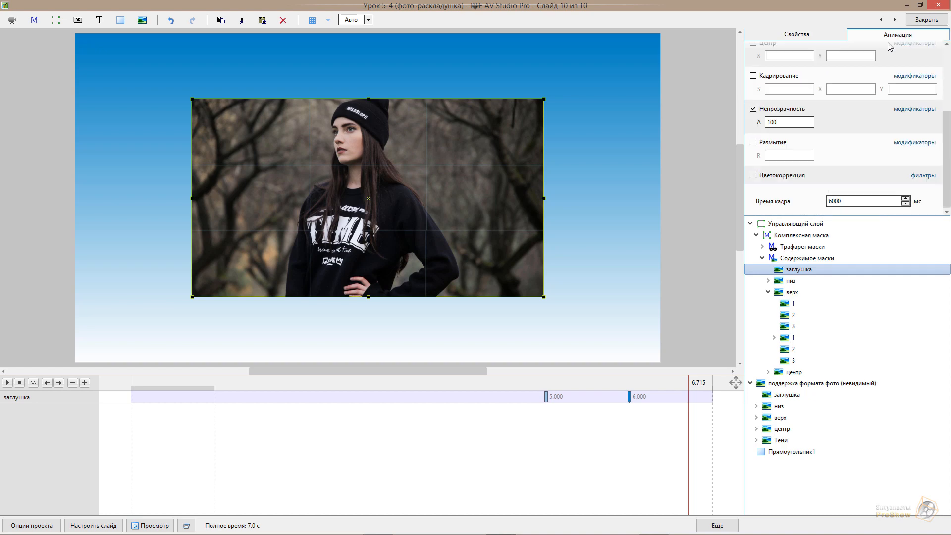
click(547, 397)
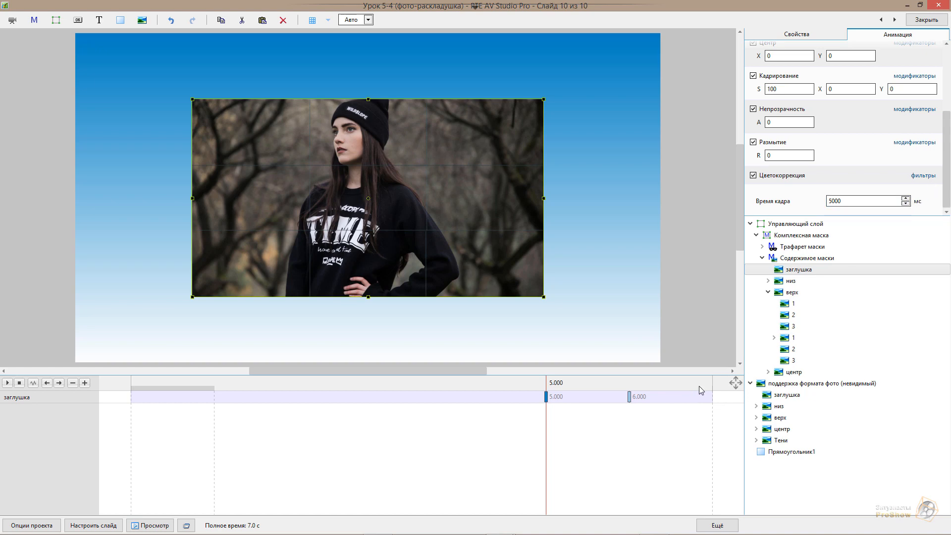
drag(527, 385, 692, 388)
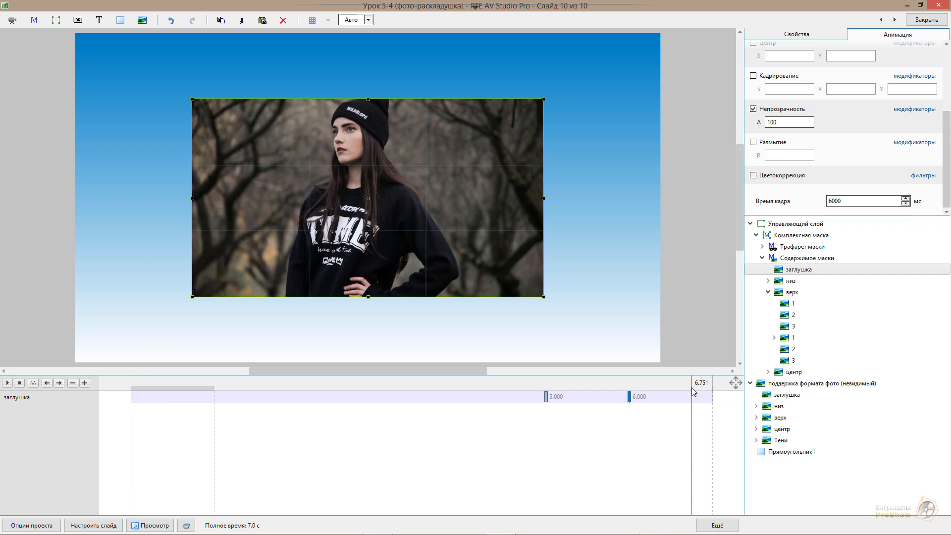
- Turn off the shadow (Тень) of layer 1 in the верх group of Трафарет маски
click(763, 247)
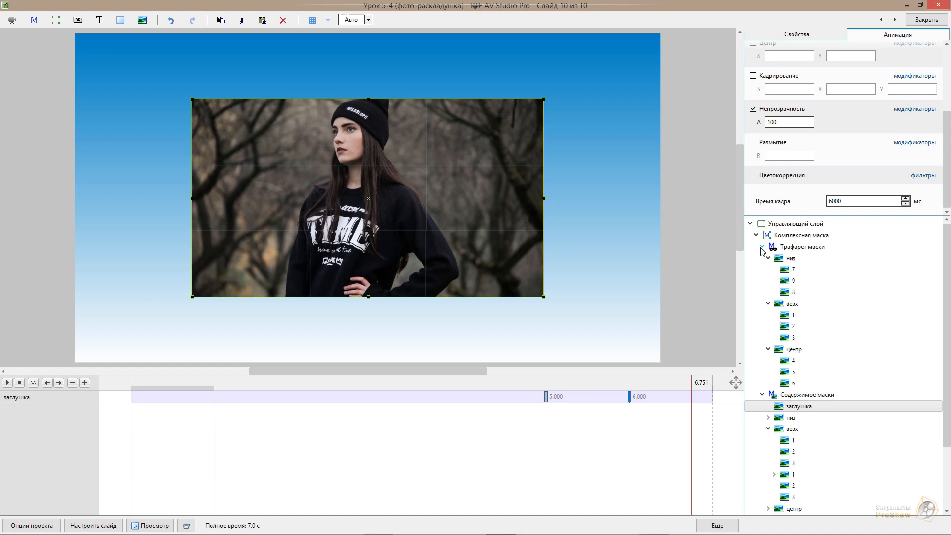
click(794, 270)
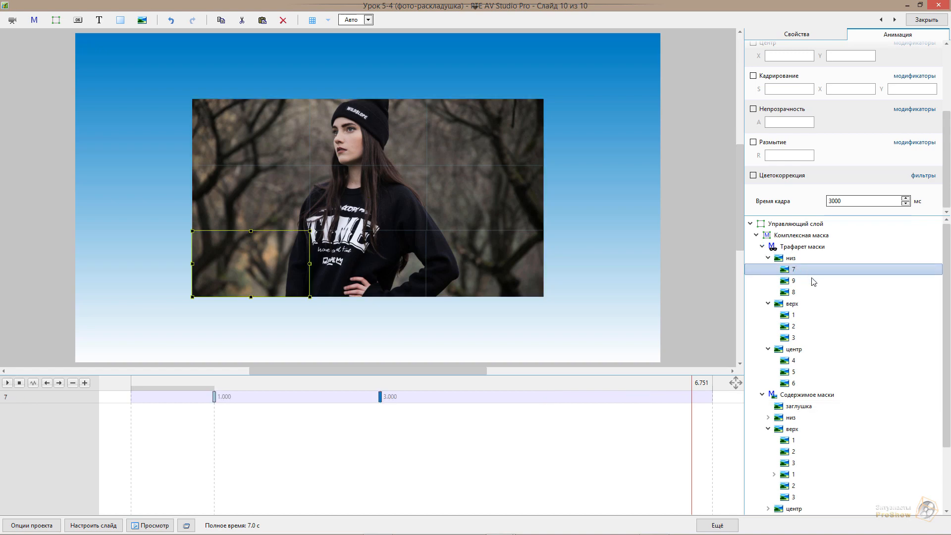
click(793, 316)
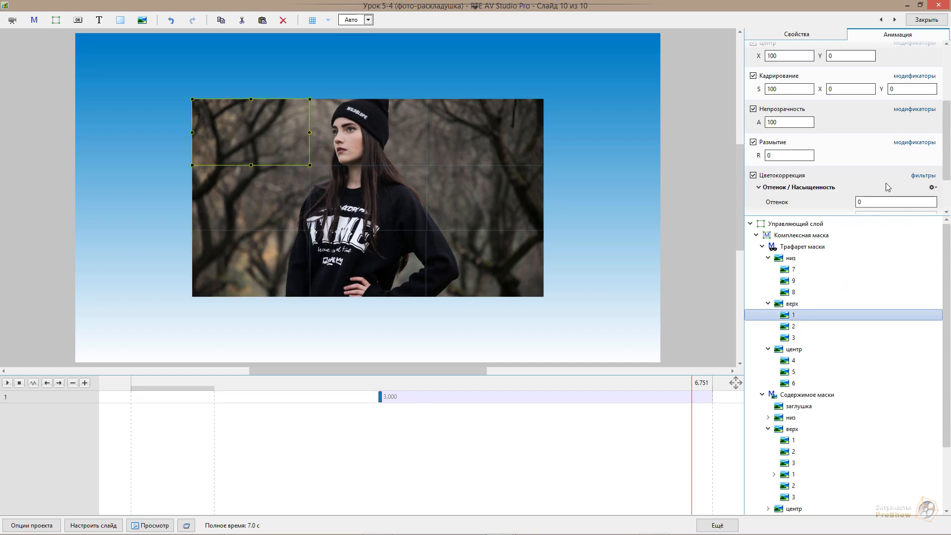
click(813, 35)
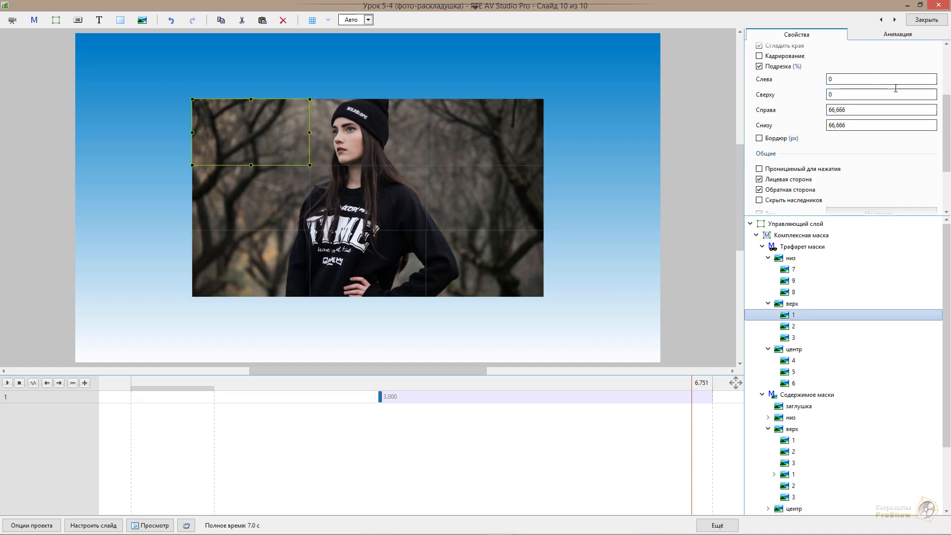
scroll(947, 131, down, 5)
scroll(949, 164, down, 2)
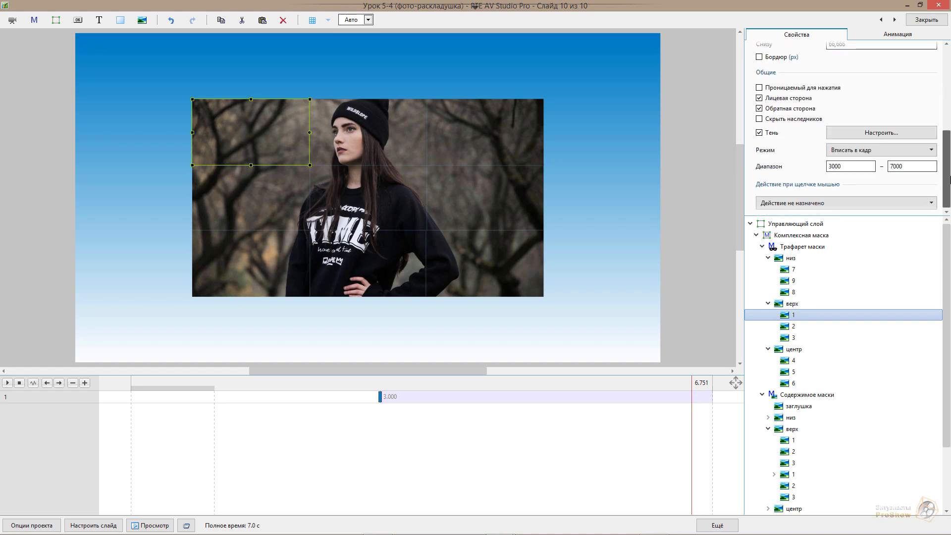
click(759, 133)
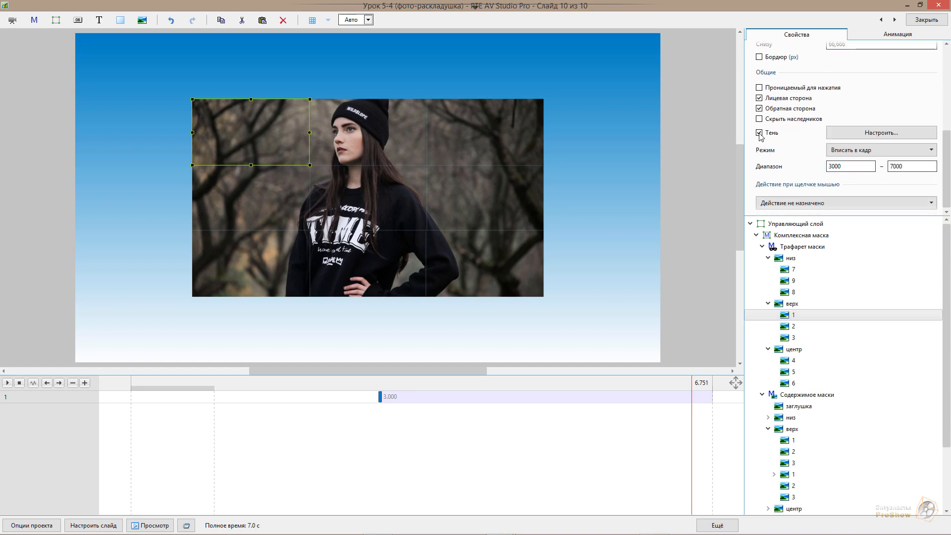
click(613, 209)
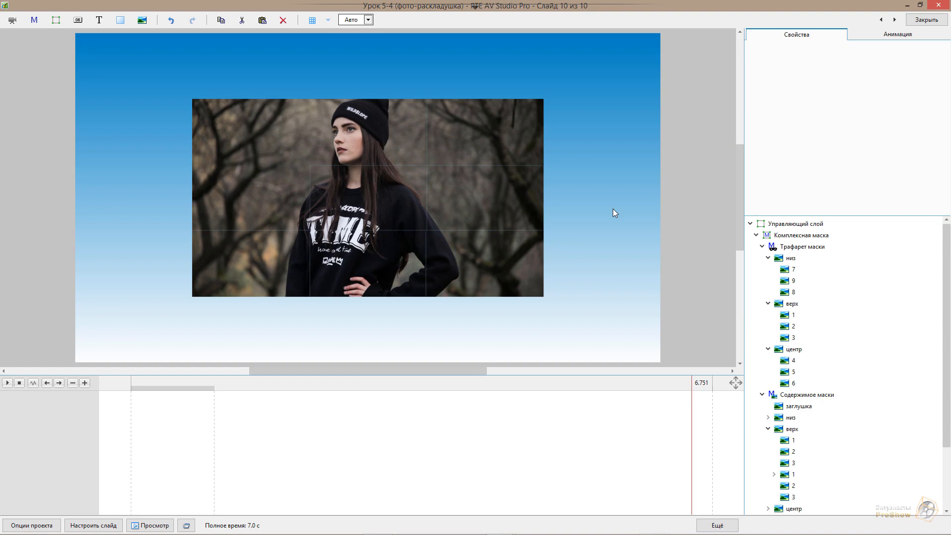
- Turn off the shadow for layers 7, 9 and 8 in the низ group of Трафарет маски
click(794, 270)
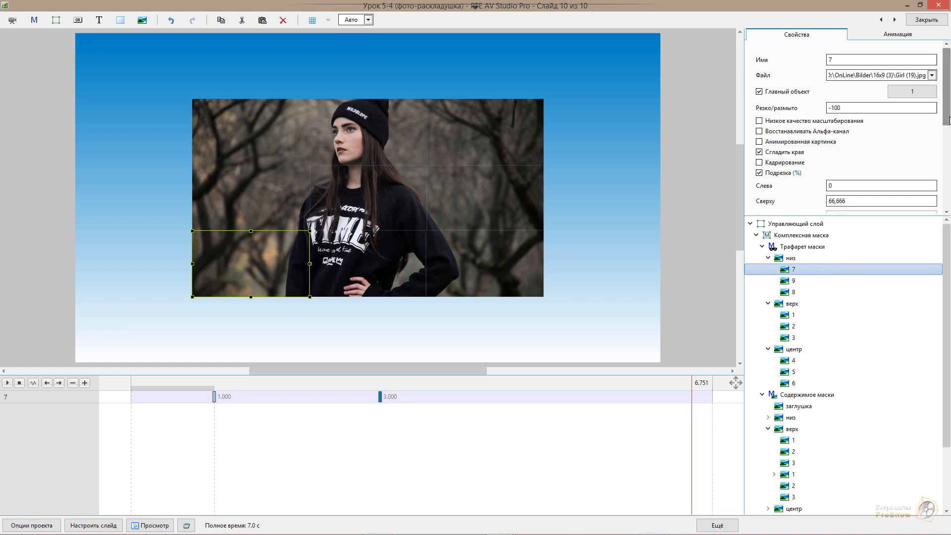
drag(948, 121, 944, 210)
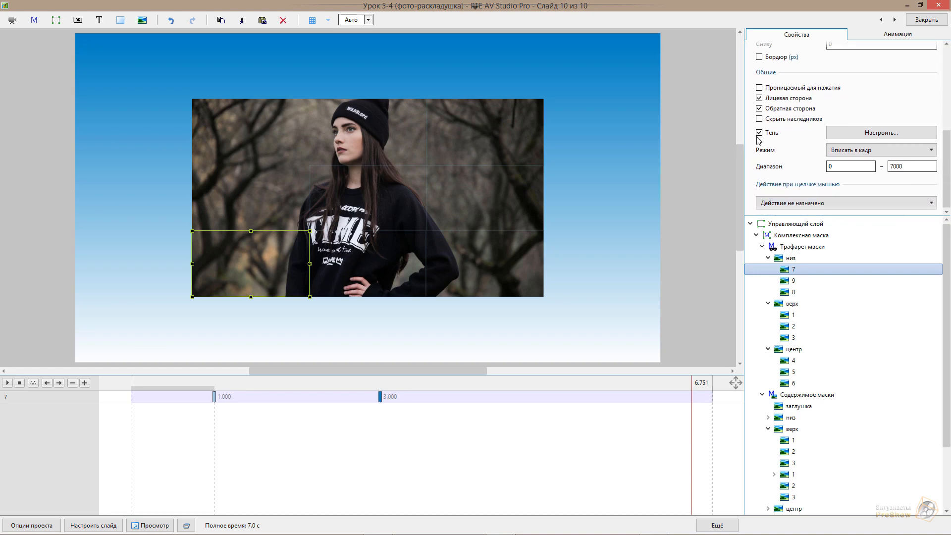
click(796, 279)
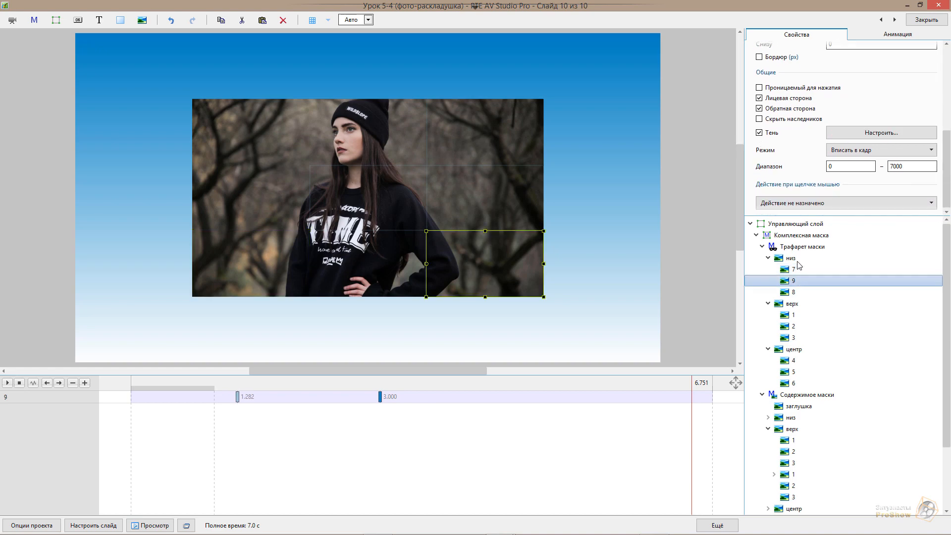
click(762, 133)
click(800, 293)
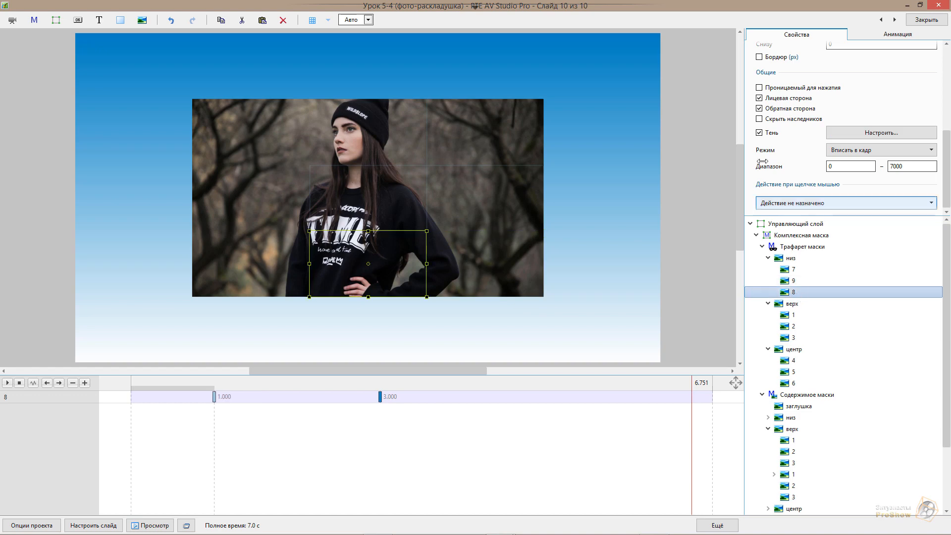
click(761, 132)
- Turn off the shadow for layers 2 and 3 in the верх group of Трафарет маски
click(792, 317)
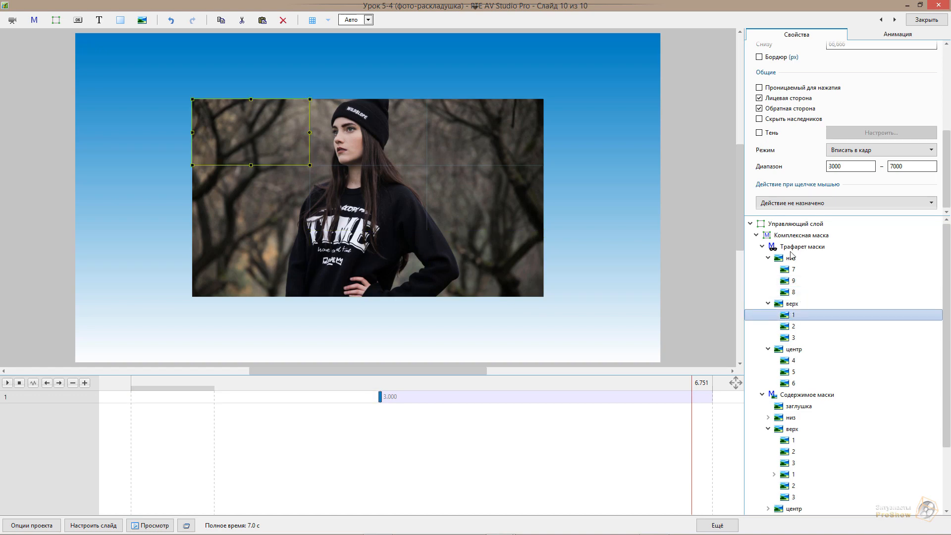
click(794, 328)
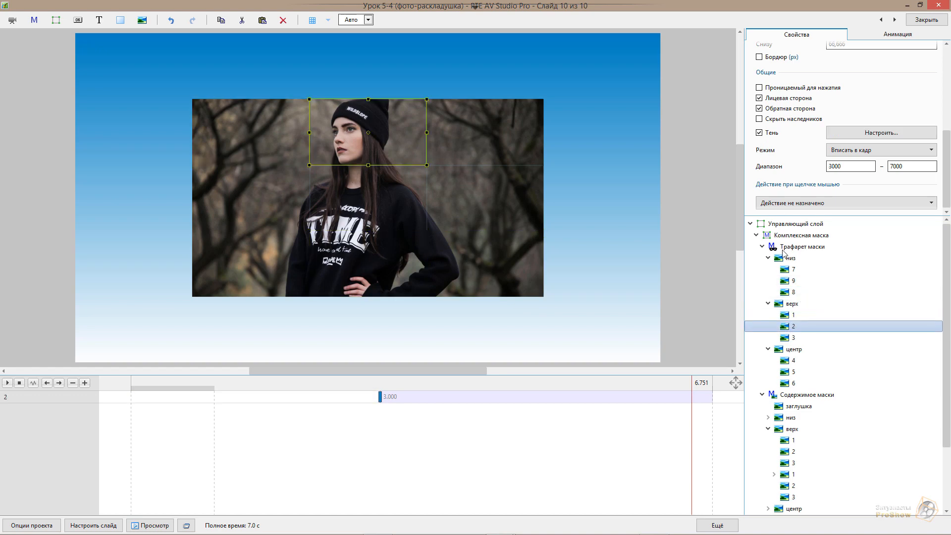
click(759, 132)
click(784, 339)
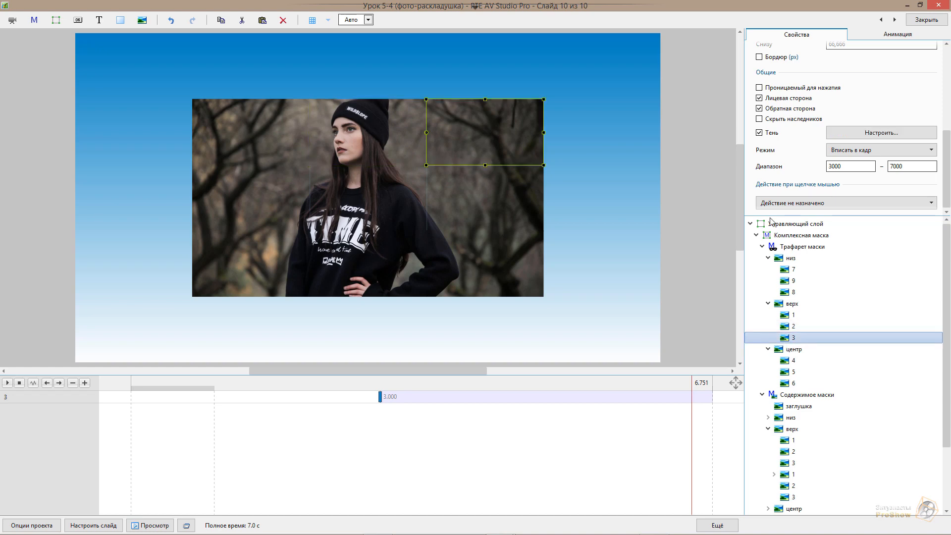
click(760, 132)
- Turn off the shadow for layers 4, 5 and 6 in the центр group of Трафарет маски
click(795, 362)
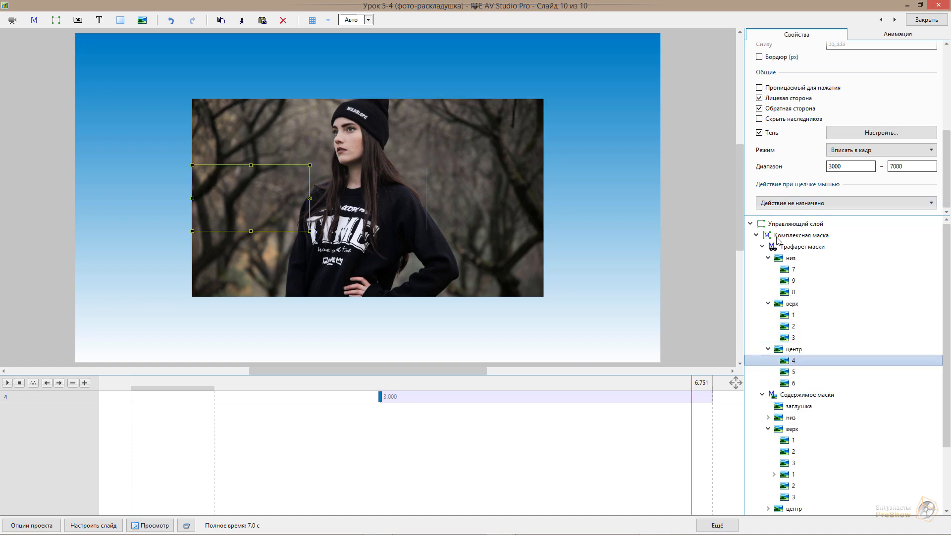
click(760, 133)
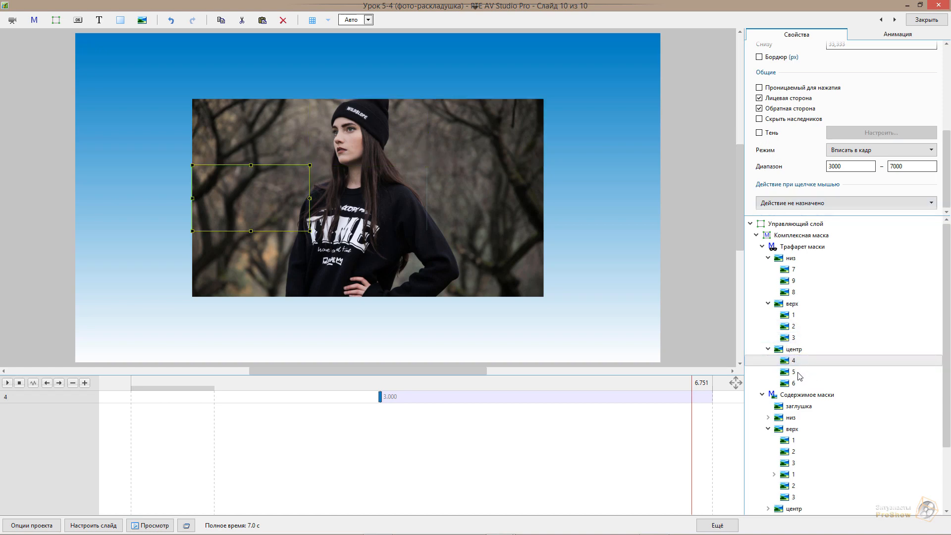
click(796, 373)
click(762, 138)
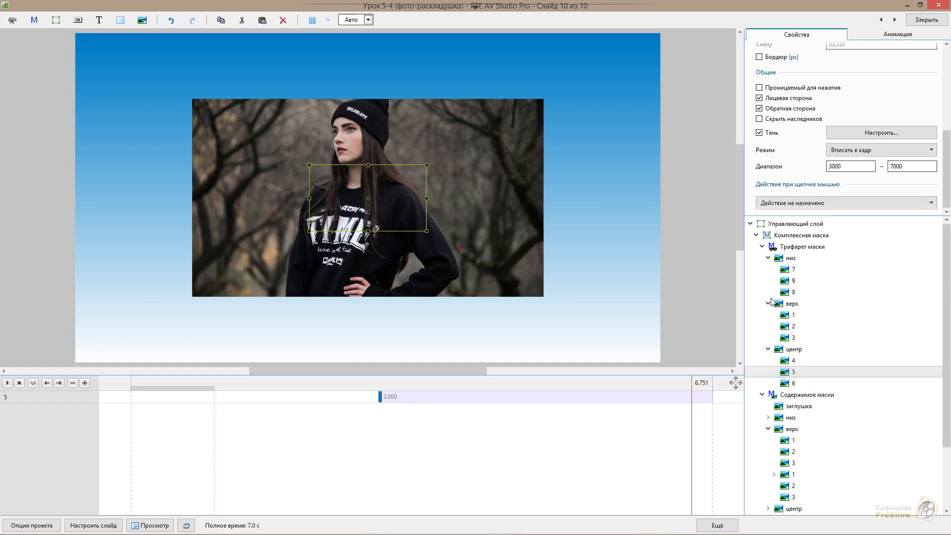
click(760, 133)
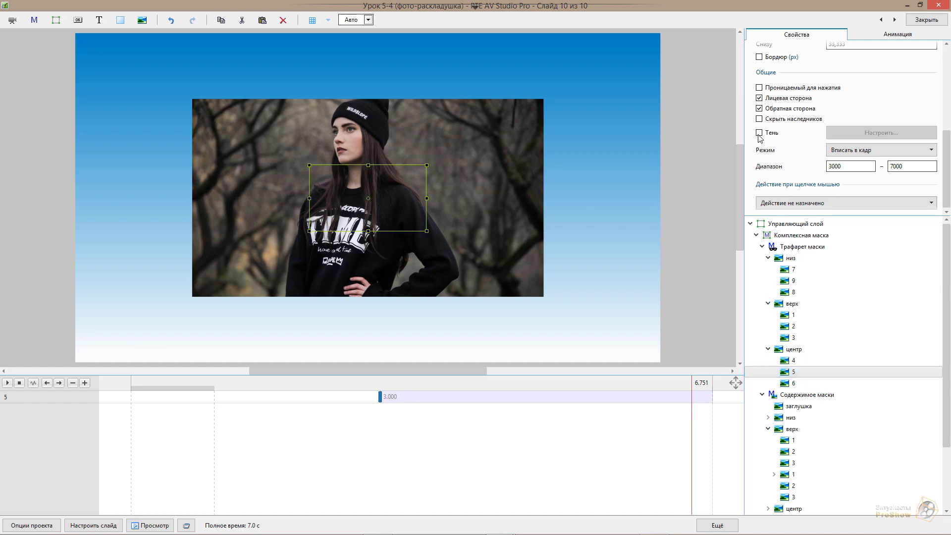
click(803, 385)
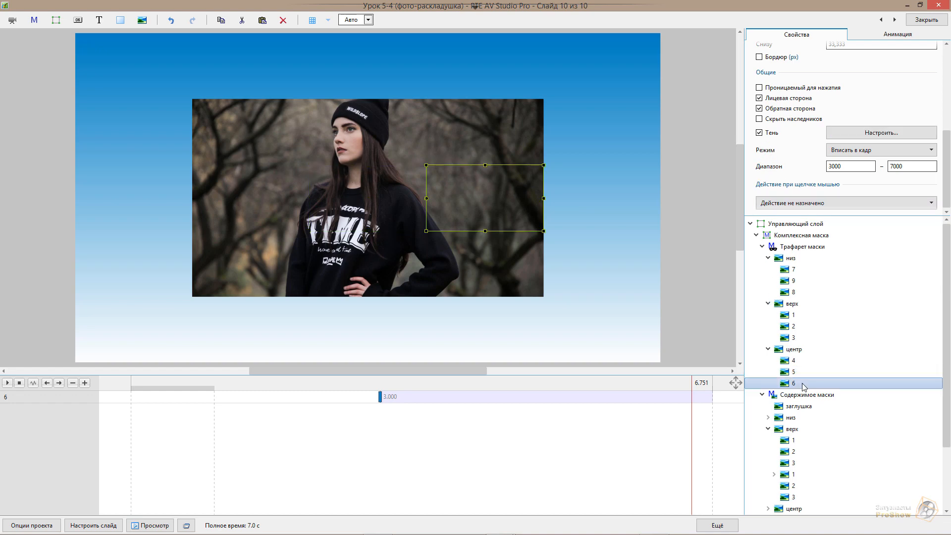
click(761, 136)
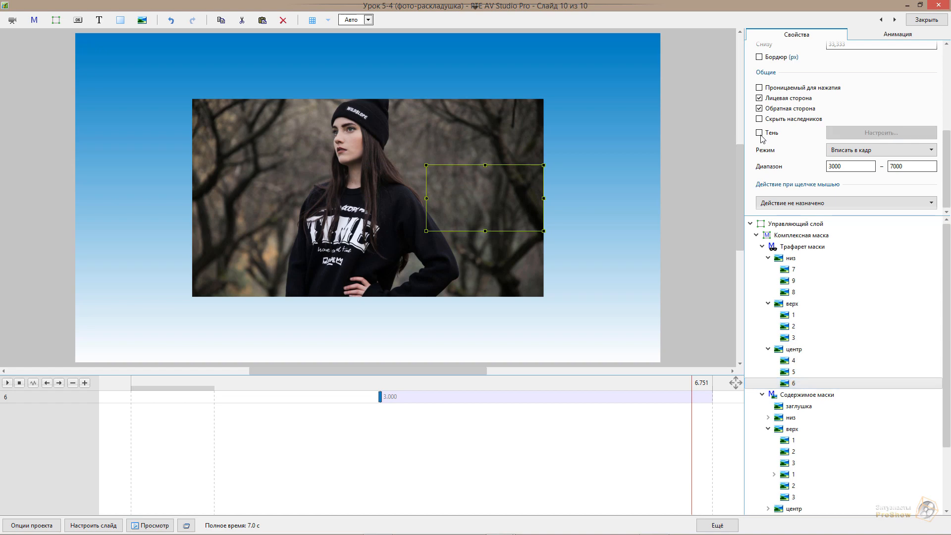
- Collapse Трафарет маски, deselect all layers and scrub to about 6.2 s to check the photo's seams
click(763, 247)
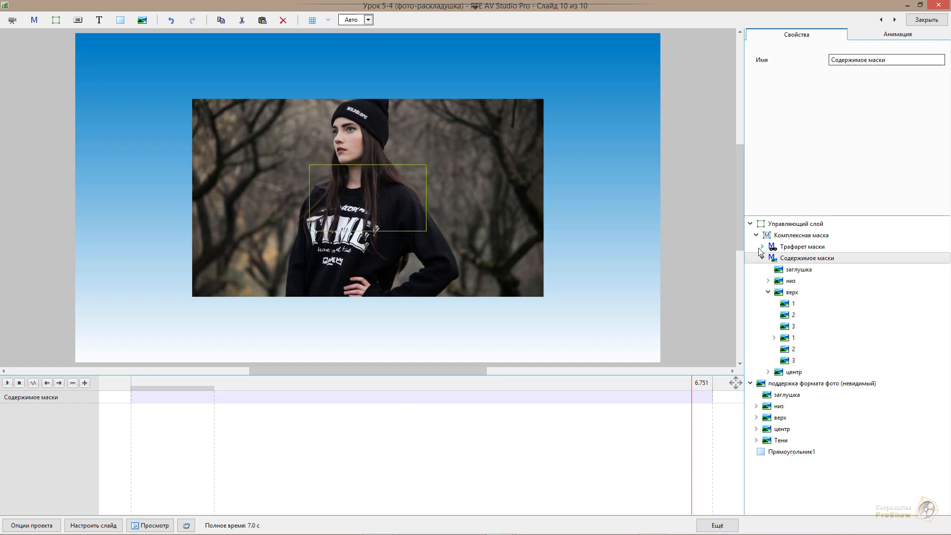
click(692, 260)
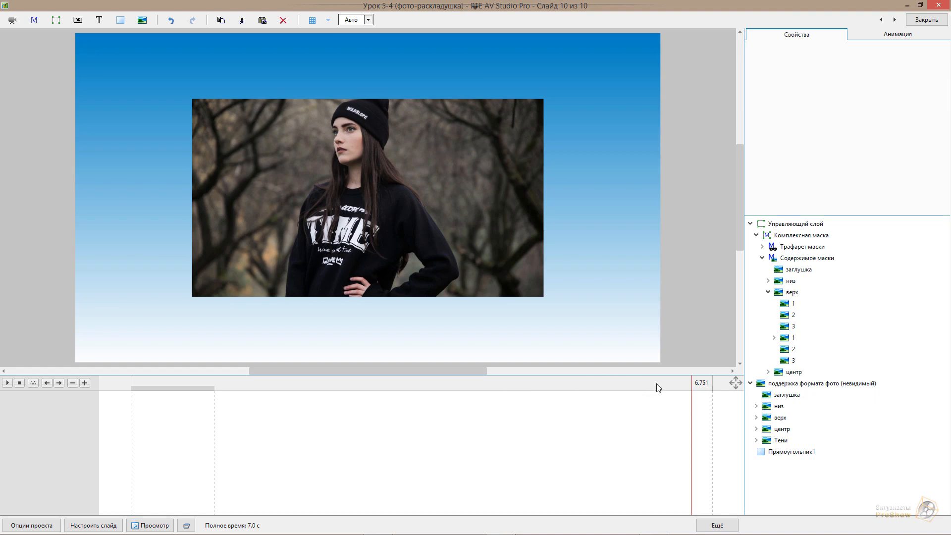
mouse_move(657, 385)
mouse_down()
mouse_move(486, 390)
mouse_move(651, 382)
mouse_up()
- Copy the Тени group from поддержка формата фото (невидимый), with Комплексная маска collapsed
click(782, 441)
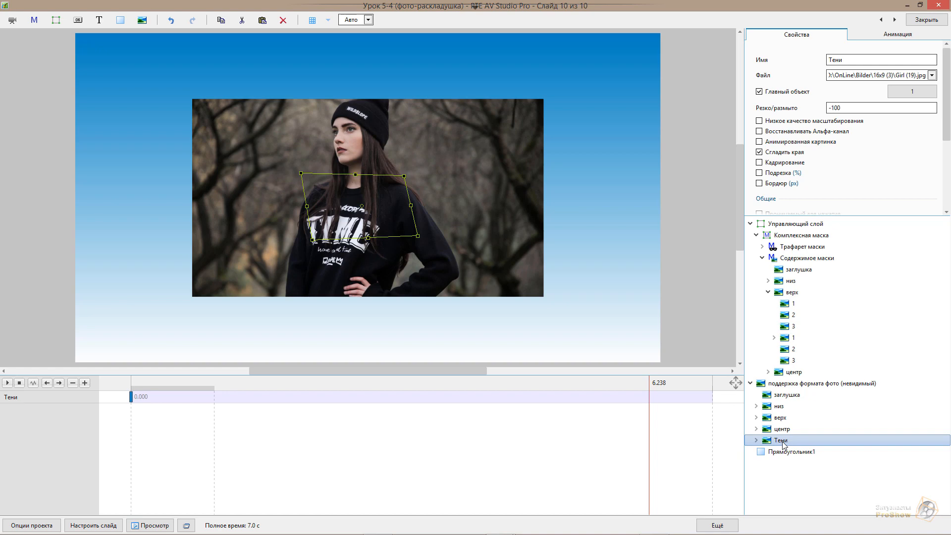
right_click(784, 443)
click(837, 390)
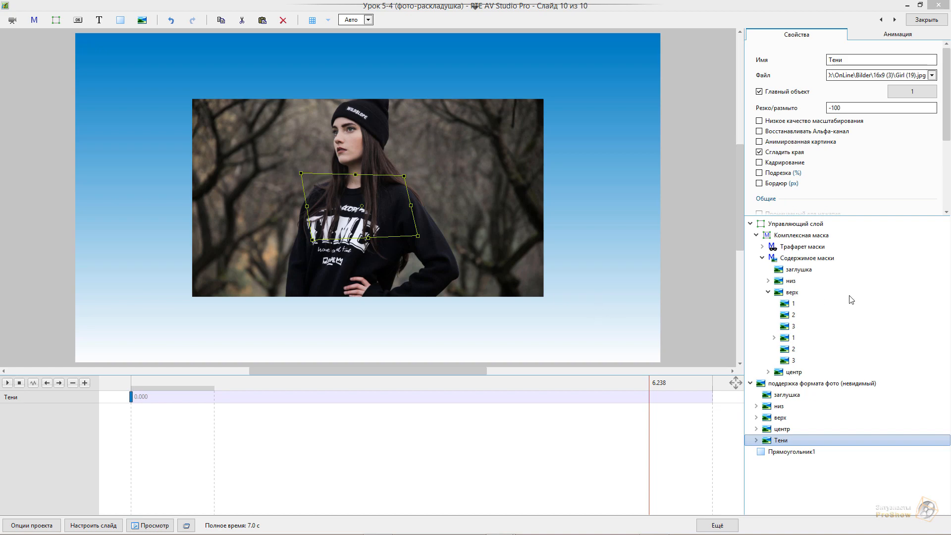
click(756, 236)
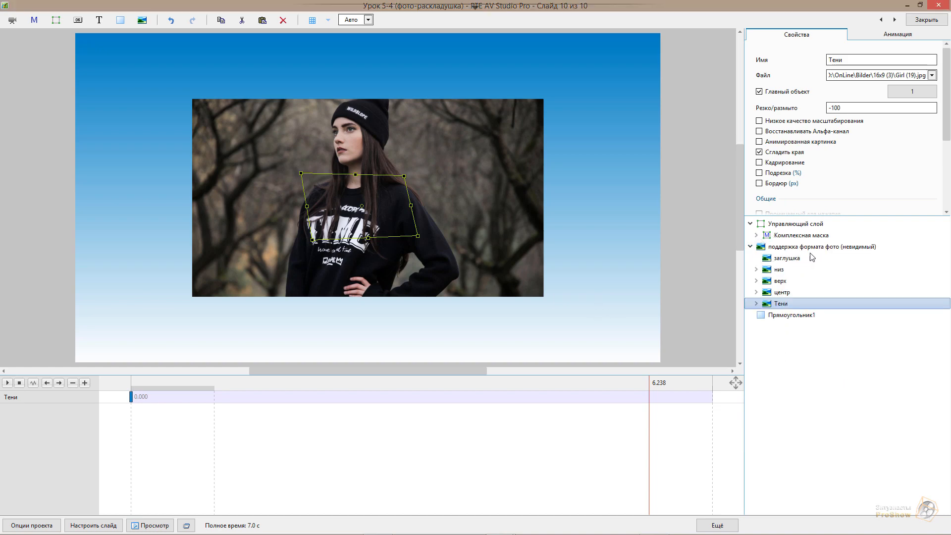
right_click(792, 308)
mouse_move(794, 313)
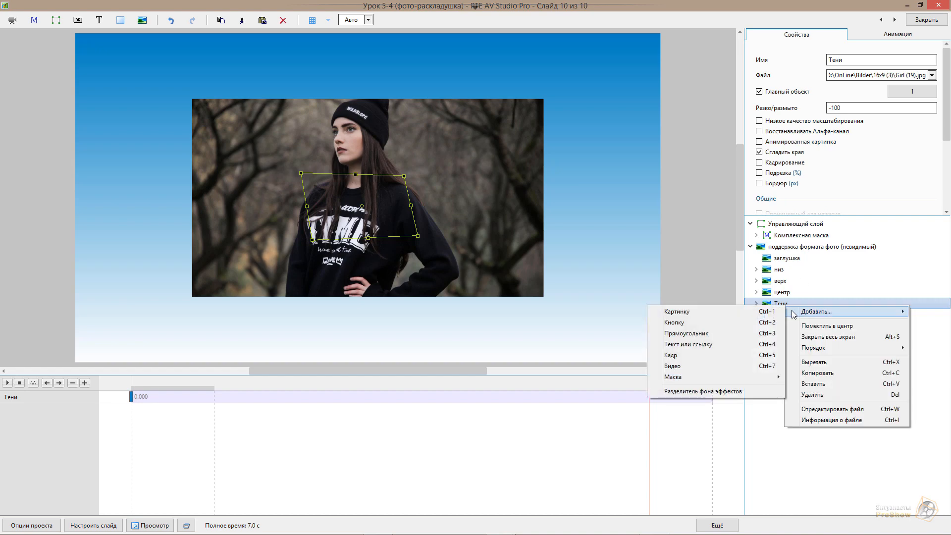
click(828, 376)
- Paste the Тени group into Управляющий слой and move it below Комплексная маска
click(798, 225)
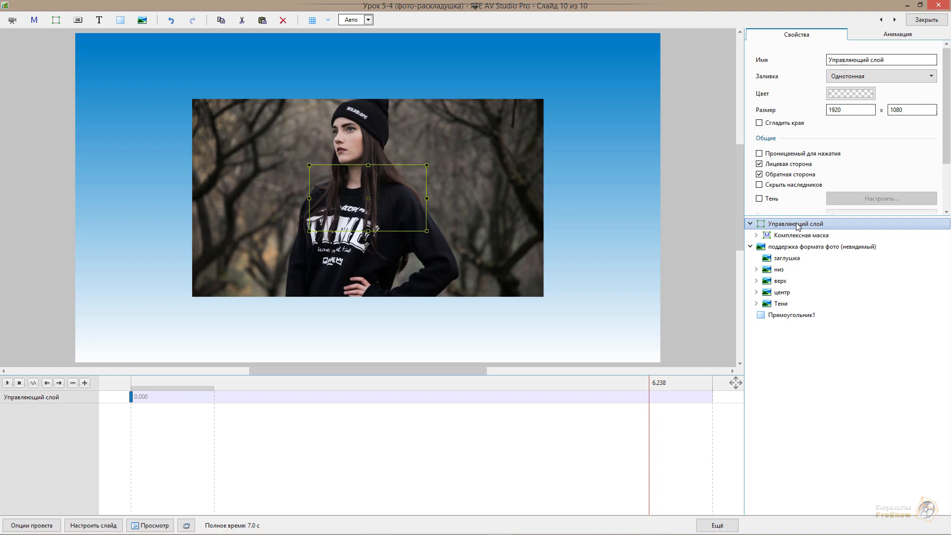
right_click(797, 226)
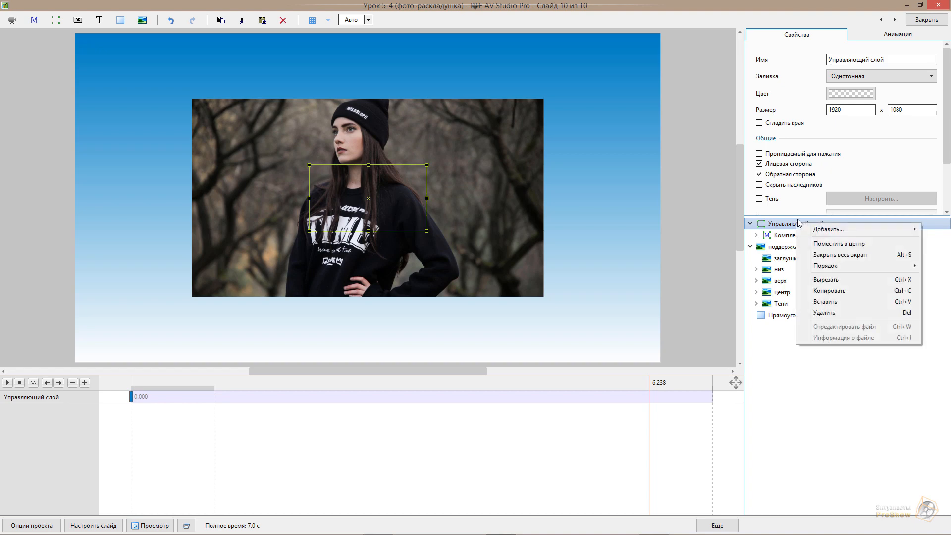
click(825, 302)
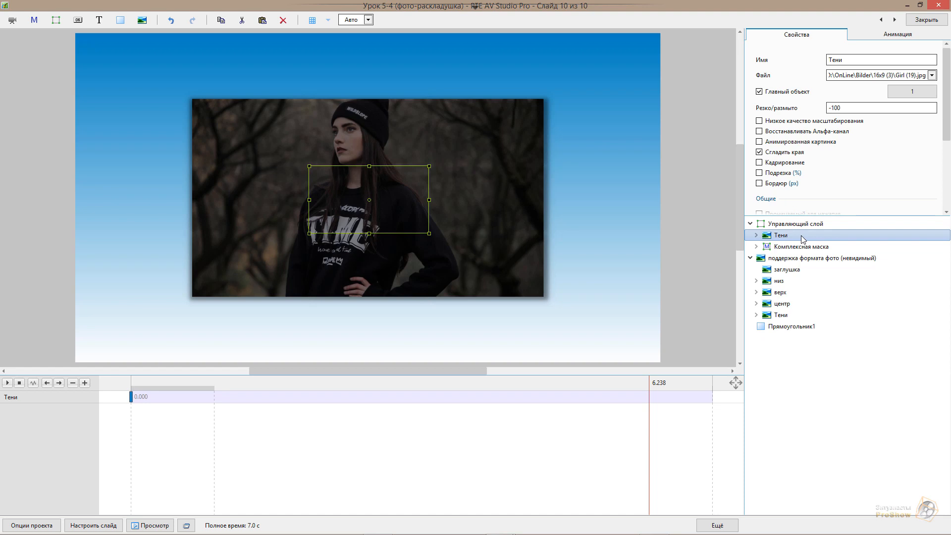
key(ctrl+Page_Down)
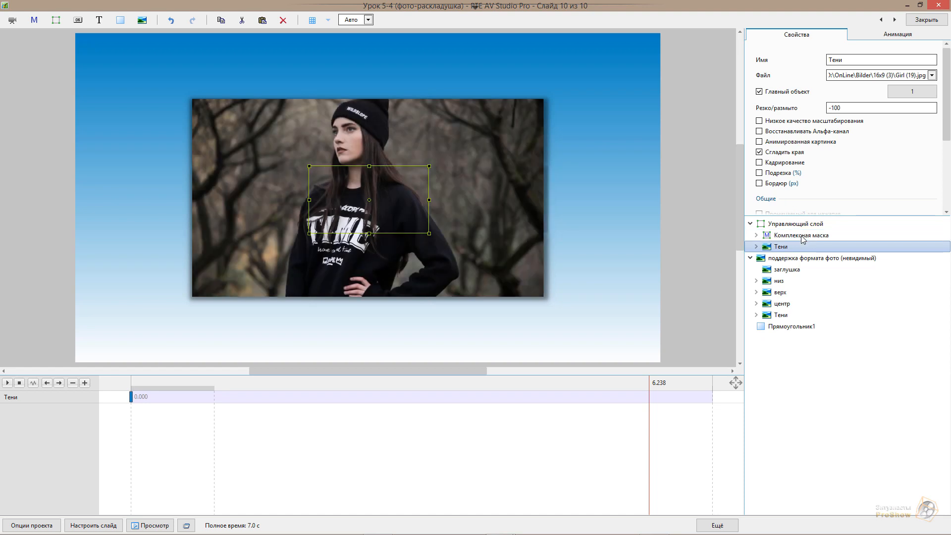
- Delete the поддержка формата фото (невидимый) group with all its layers and collapse Управляющий слой
click(750, 258)
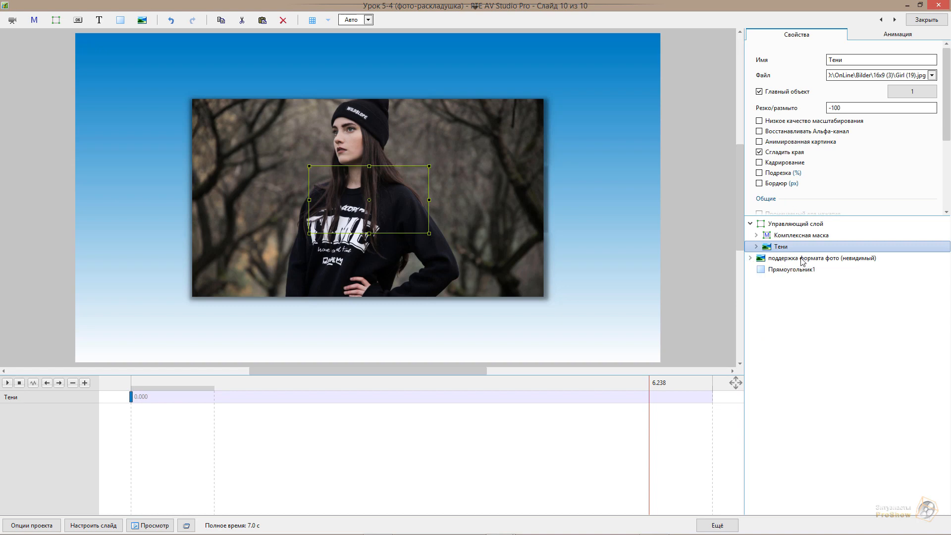
click(803, 260)
click(750, 258)
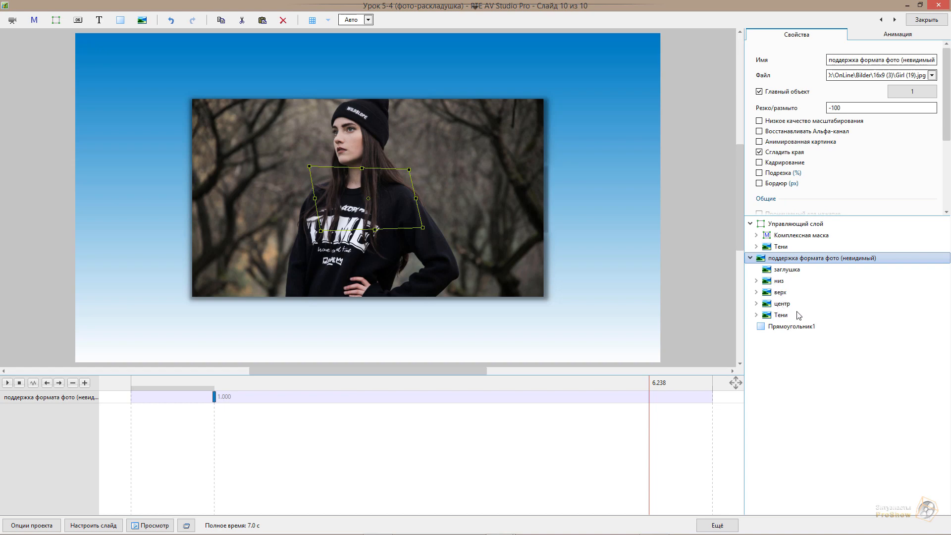
click(750, 258)
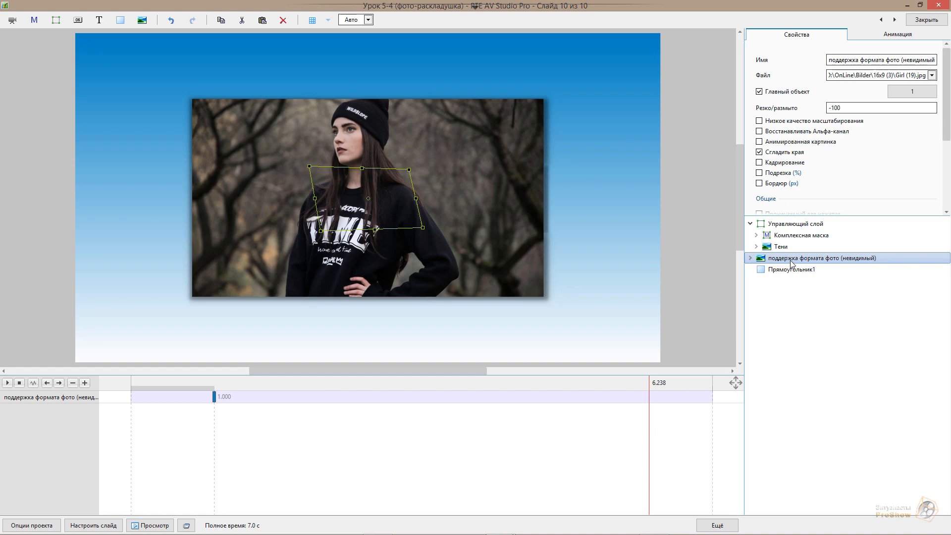
key(Delete)
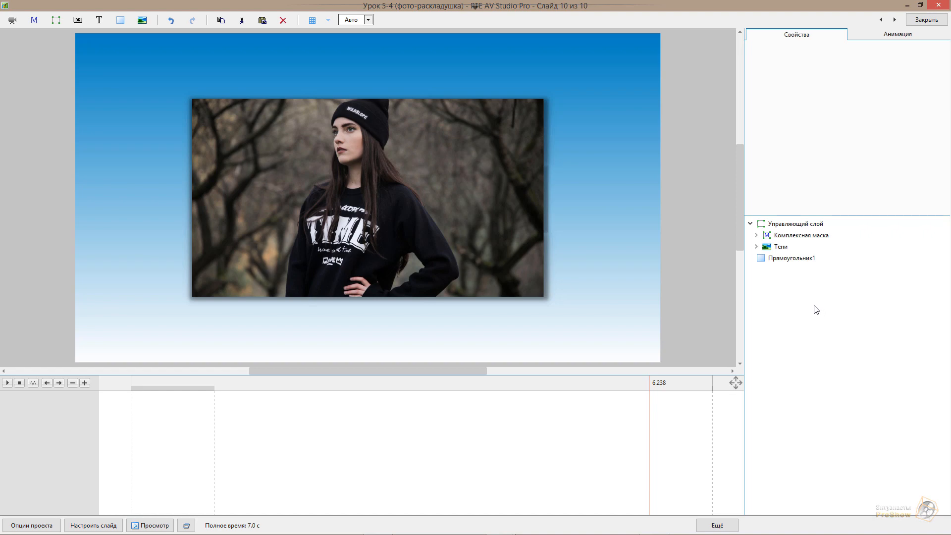
click(750, 224)
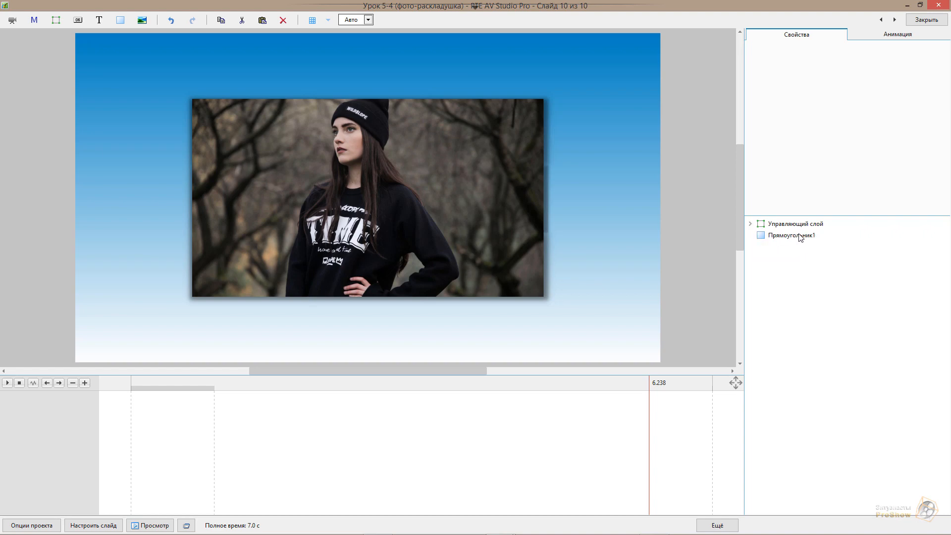
- Insert Paper (2)_cr.jpg from the Bumaga folder as a top-level background layer and move it below Управляющий слой
click(140, 21)
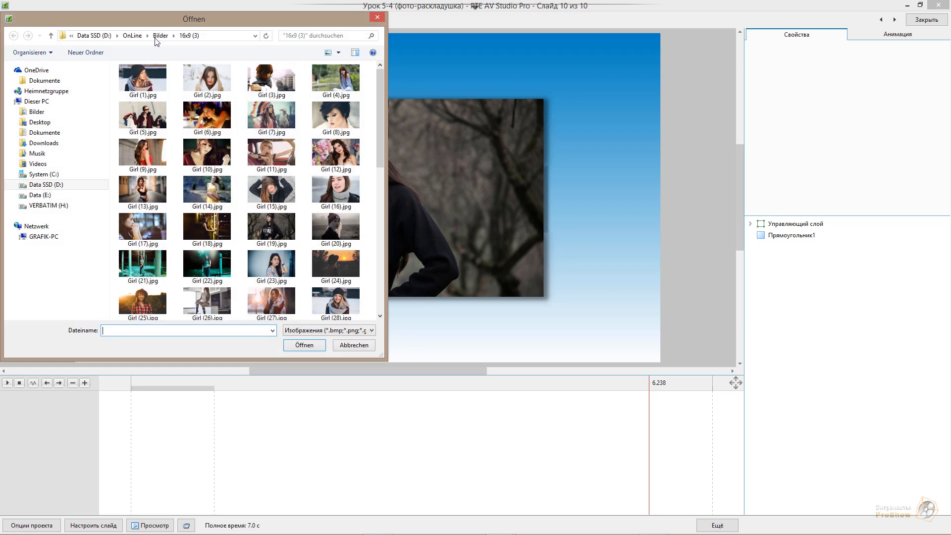
click(155, 38)
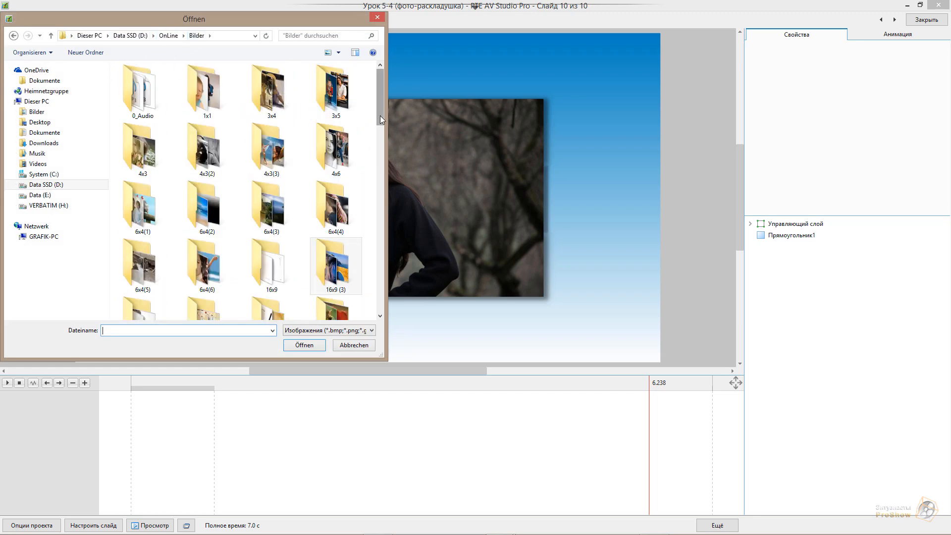
drag(381, 119, 405, 146)
double_click(298, 185)
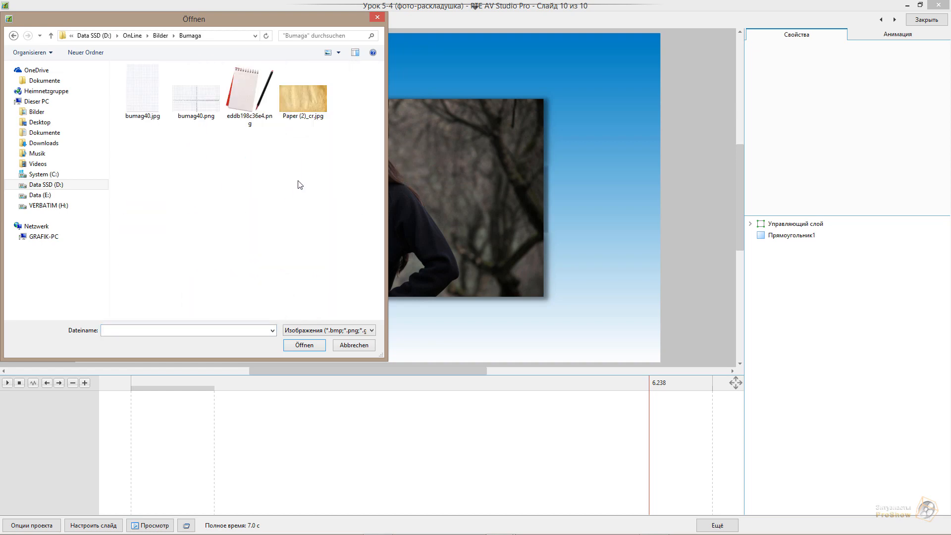
double_click(315, 104)
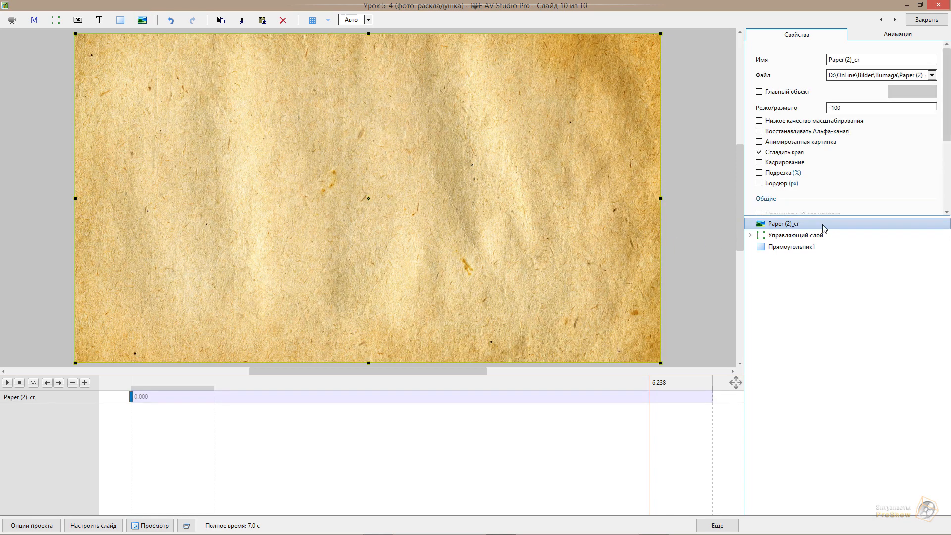
key(shift+Page_Down)
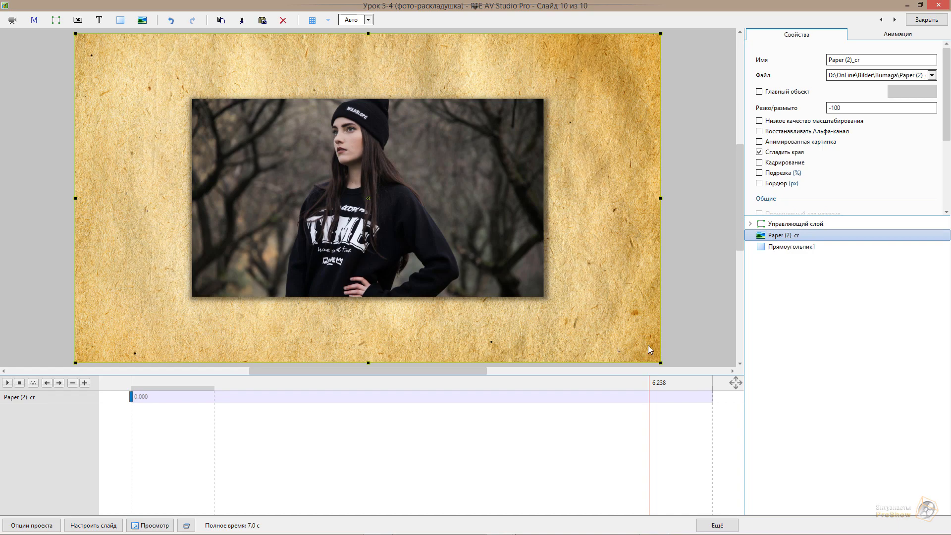
- Examine the shift and size animation values of Управляющий слой, leaving all layers deselected
click(793, 226)
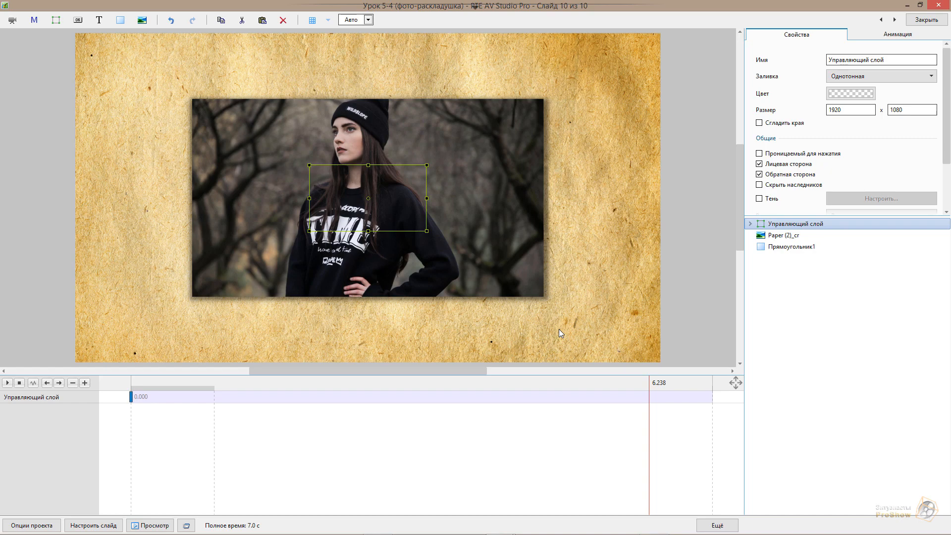
click(881, 36)
drag(948, 131, 949, 50)
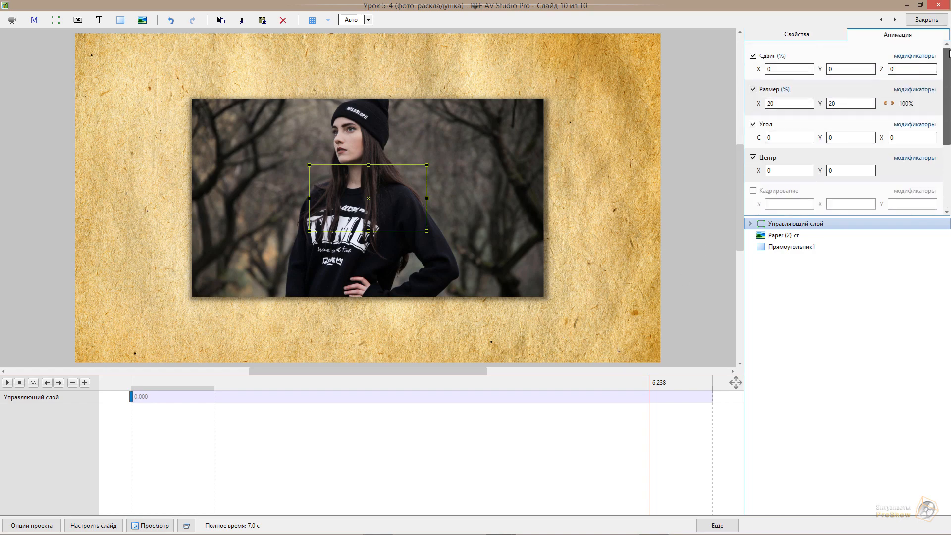
mouse_move(757, 71)
mouse_down()
mouse_move(792, 71)
mouse_move(724, 84)
mouse_move(758, 81)
mouse_move(752, 71)
mouse_up()
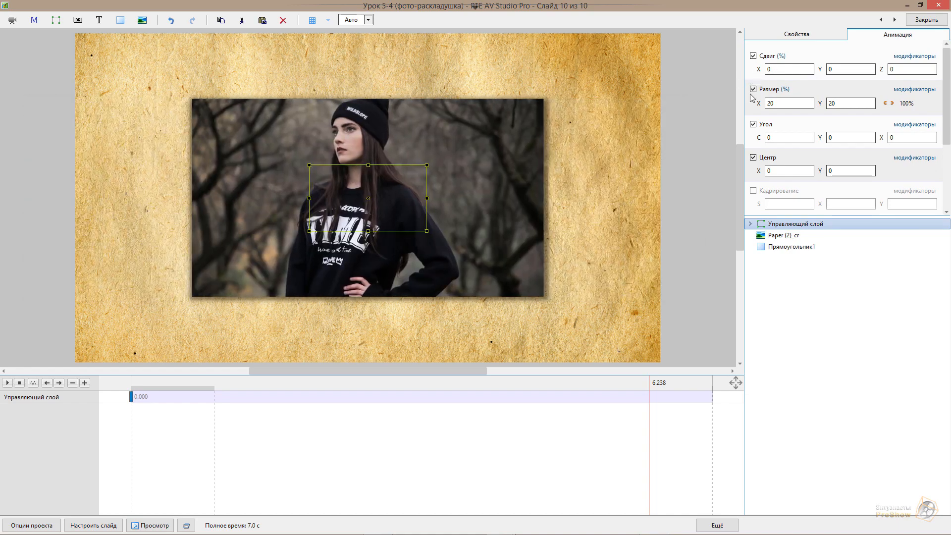
click(779, 286)
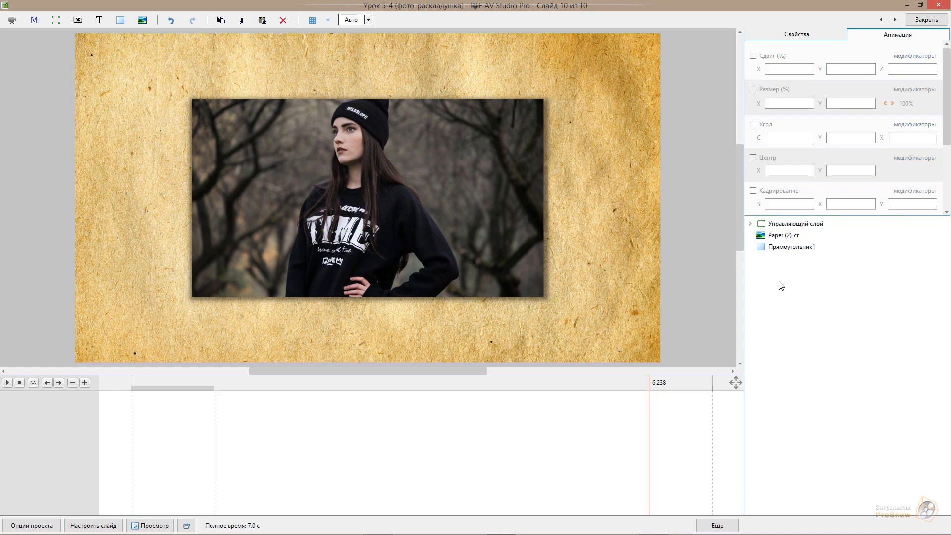
- Expand Управляющий слой and turn off Лицевая сторона for the top-level Paper (2)_cr and Прямоугольник1 layers
click(782, 243)
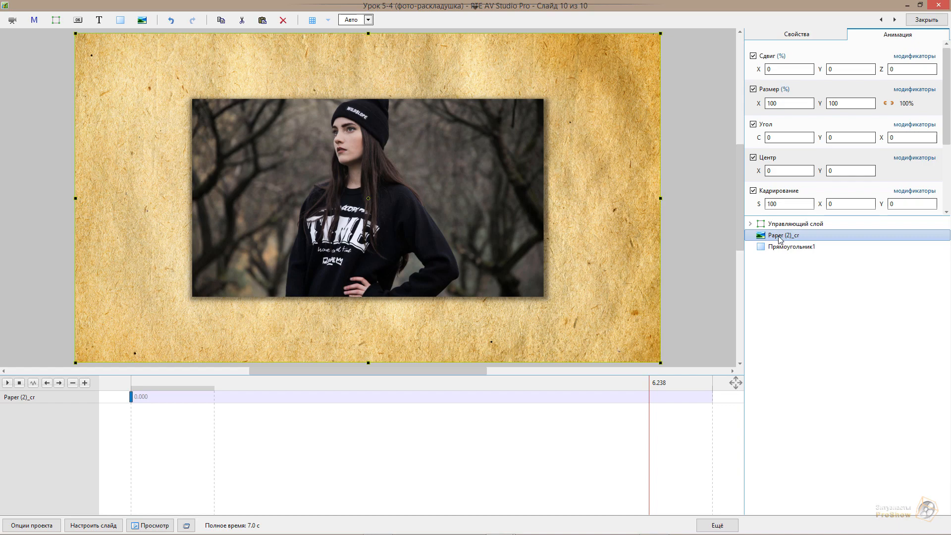
click(751, 224)
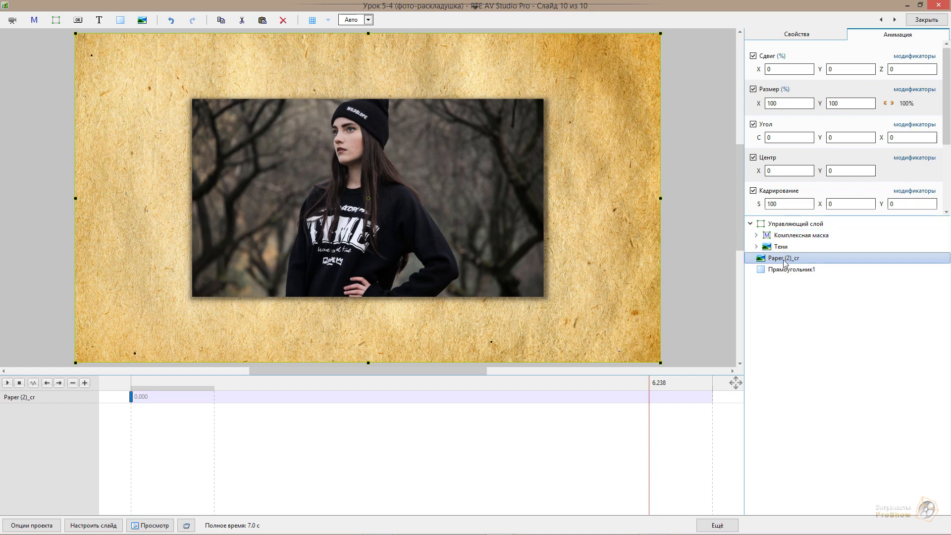
click(792, 44)
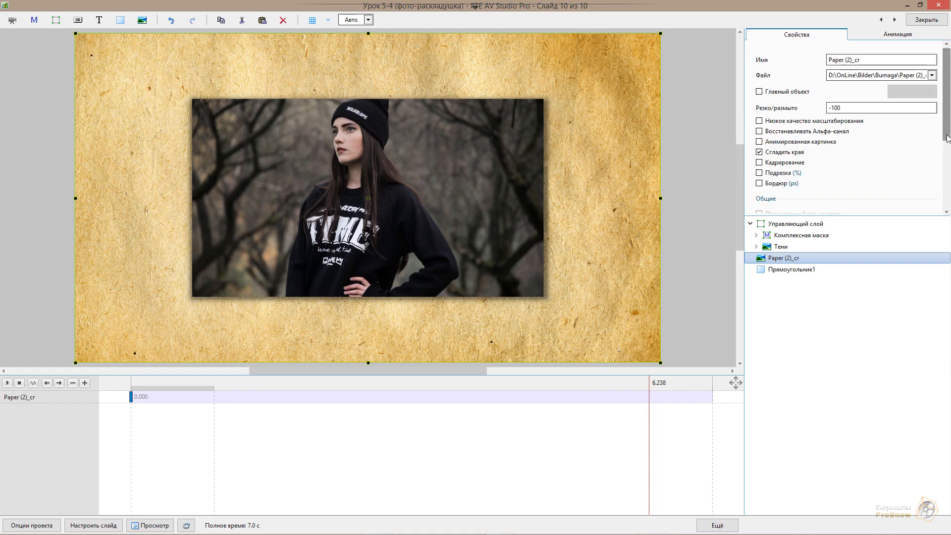
drag(948, 141, 949, 204)
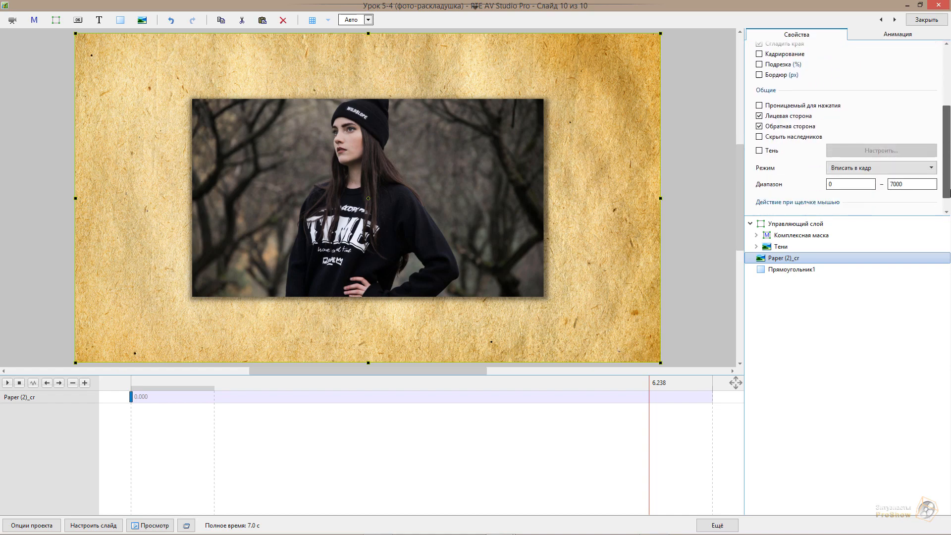
click(759, 115)
click(797, 270)
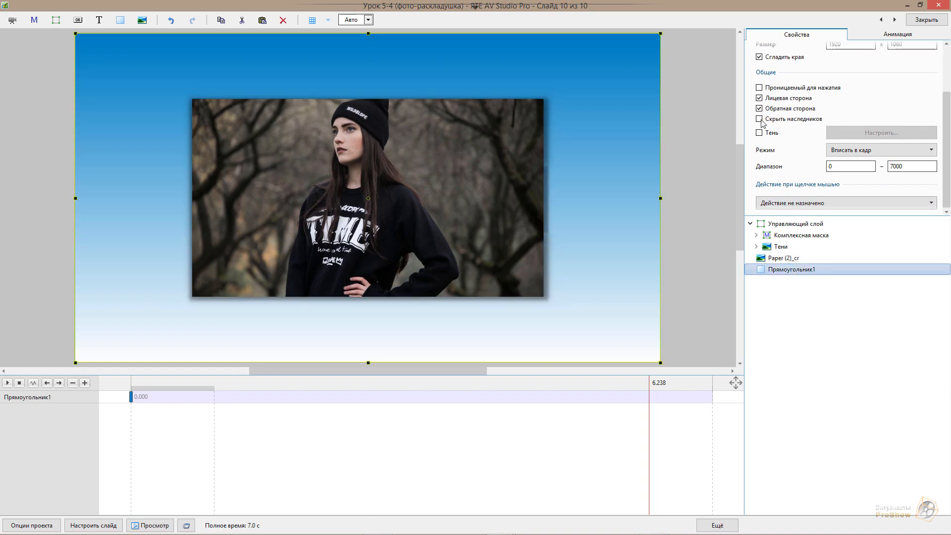
click(759, 98)
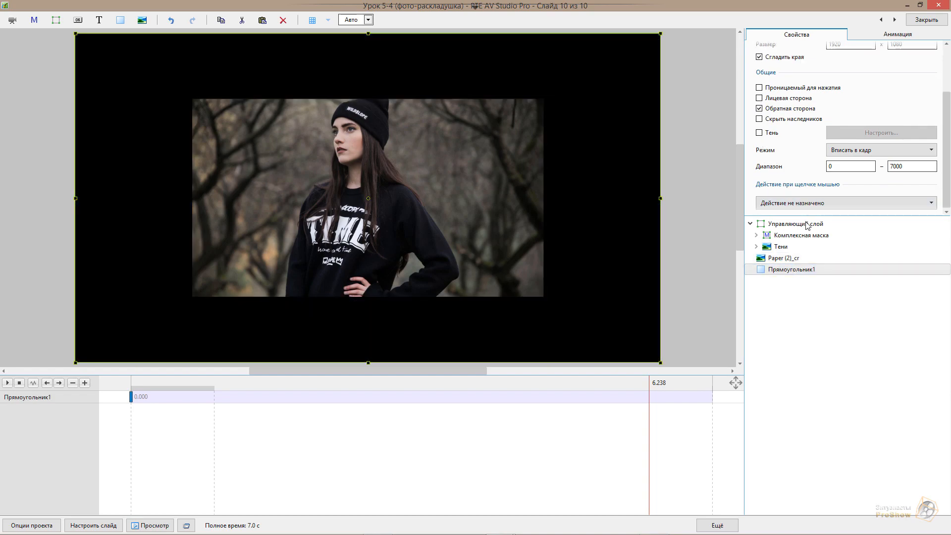
- Insert Paper (2)_cr.jpg from the Bumaga folder as a child layer of Управляющий слой
click(806, 225)
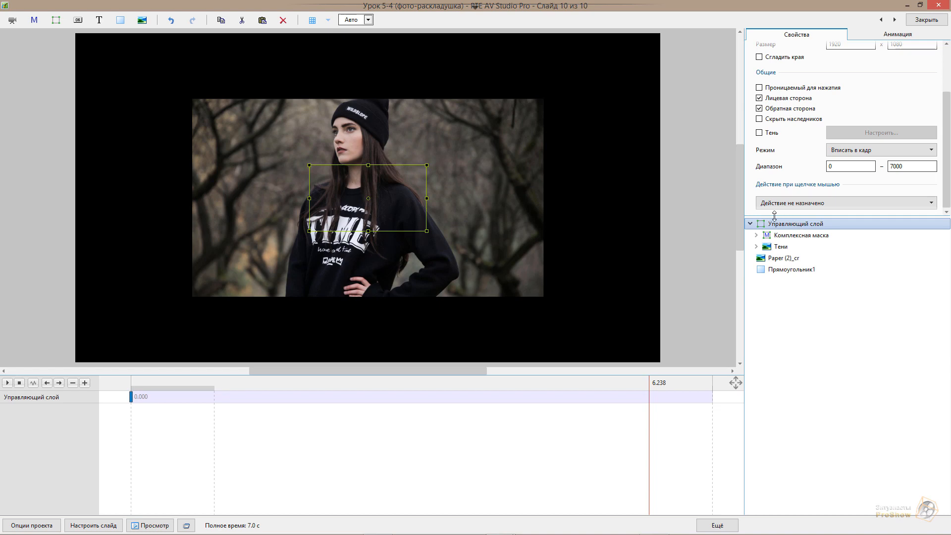
click(142, 20)
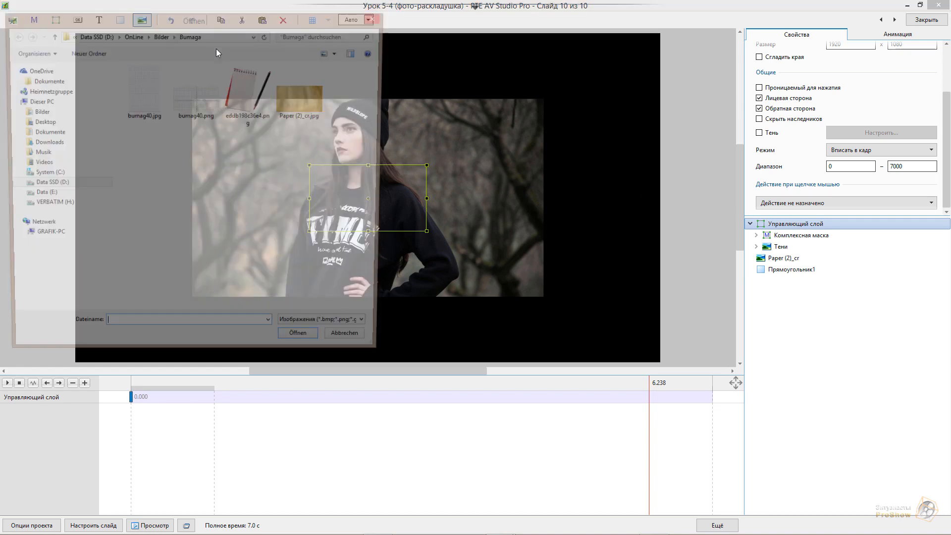
double_click(302, 96)
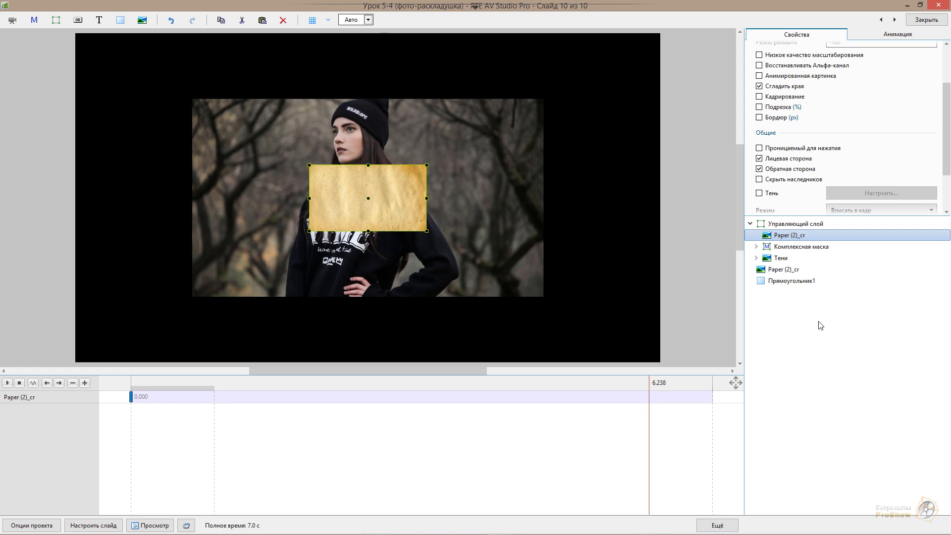
- Scale the nested Paper (2)_cr layer to 922% in X and Y and place it between Комплексная маска and Тени
click(817, 224)
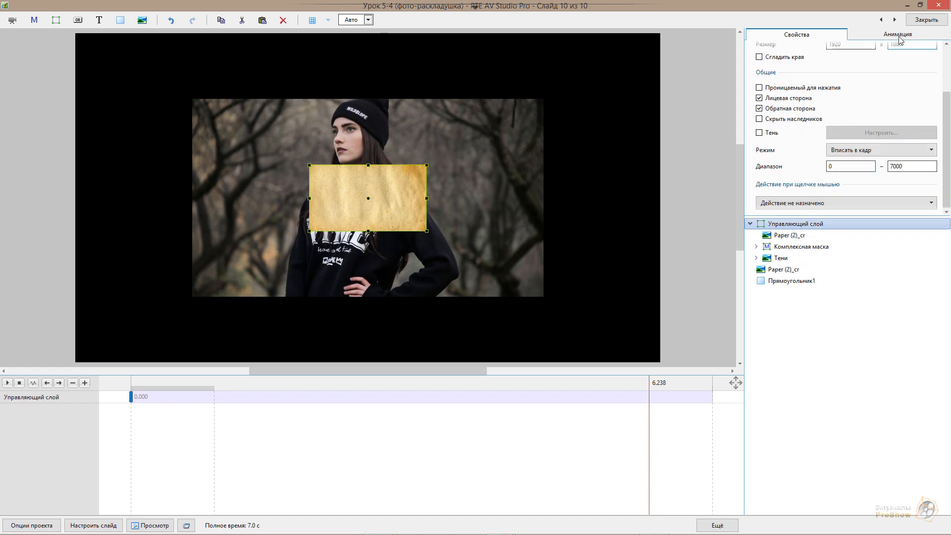
click(899, 37)
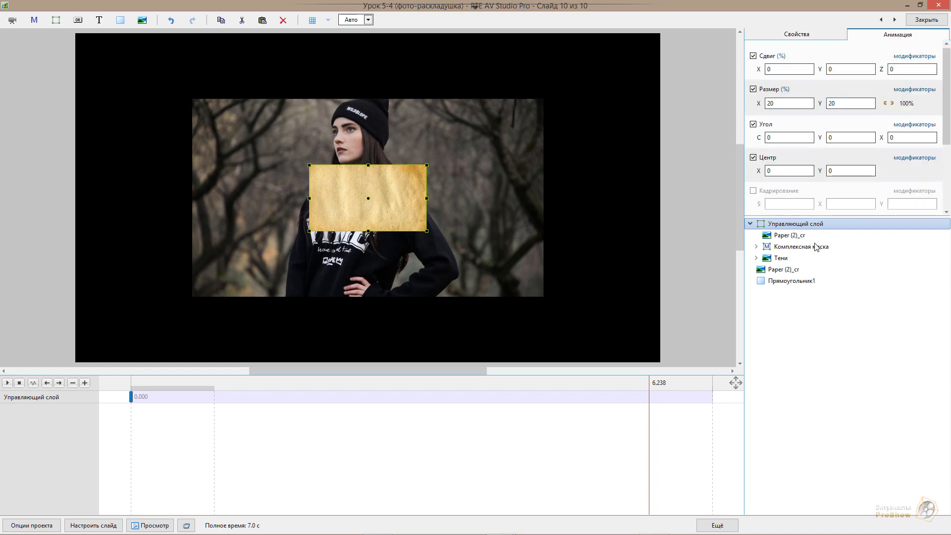
click(791, 236)
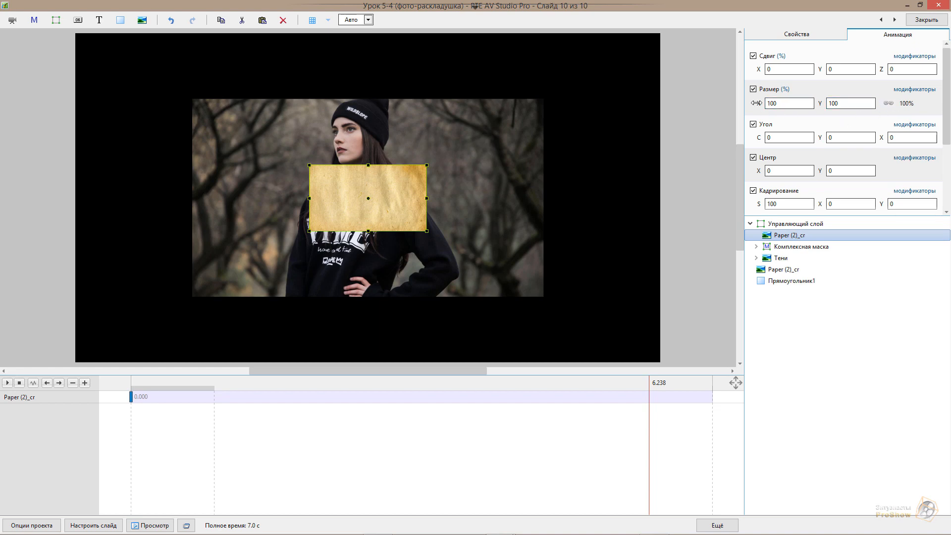
drag(753, 103, 793, 103)
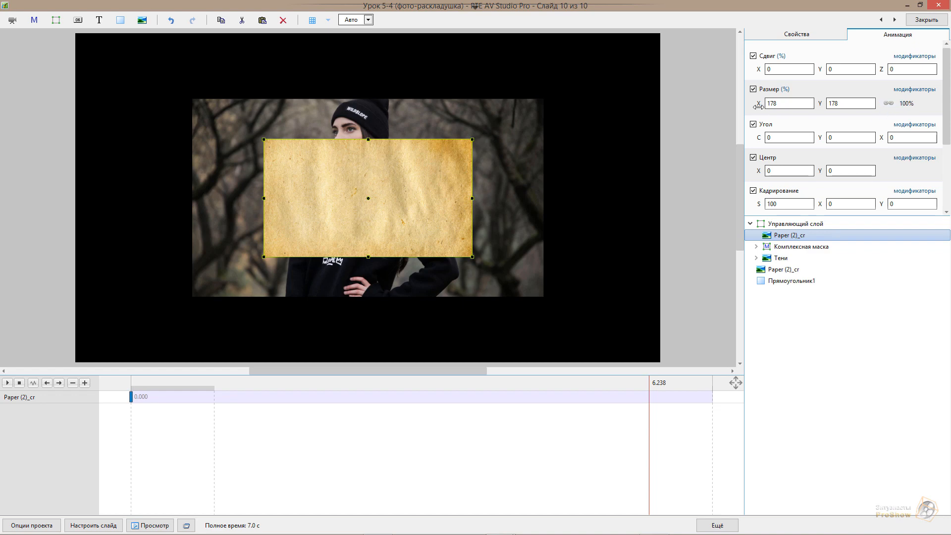
drag(759, 106, 762, 105)
drag(782, 103, 892, 106)
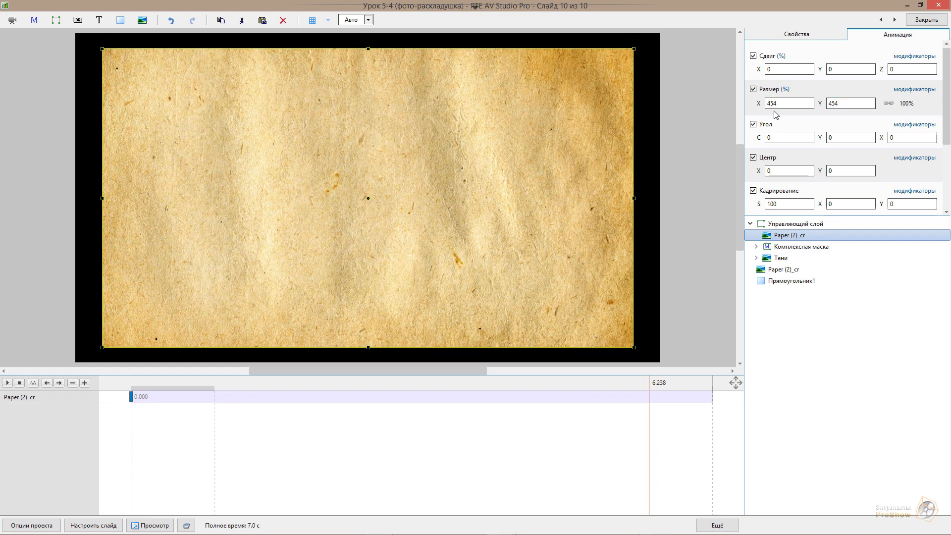
drag(763, 104, 910, 94)
drag(757, 103, 837, 102)
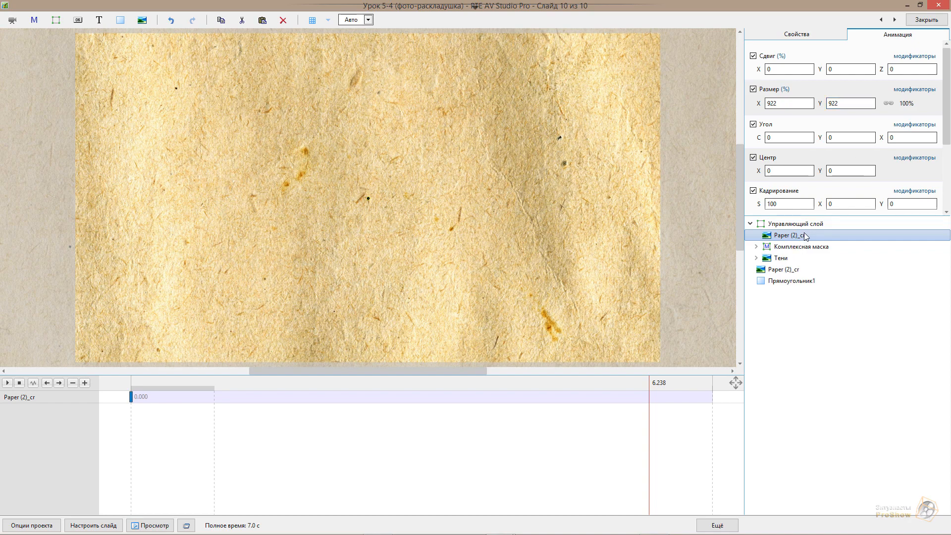
drag(805, 236, 805, 237)
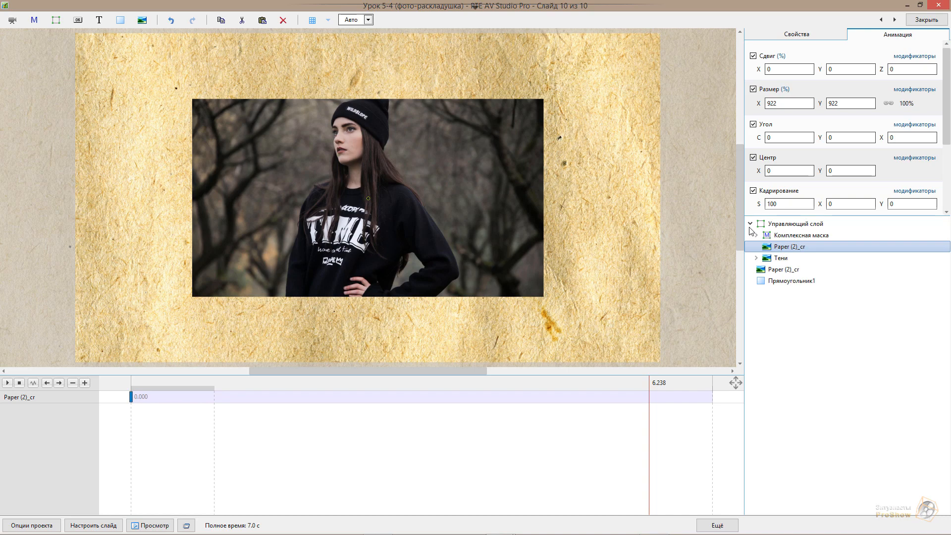
- Collapse Управляющий слой and set its Сдвиг X to -12 and its Угол X to 36
click(751, 225)
click(792, 226)
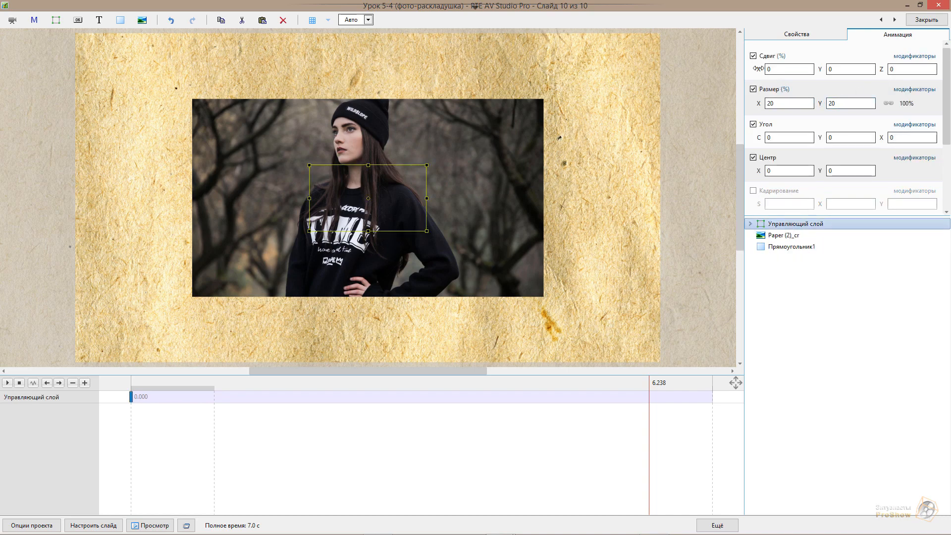
mouse_move(758, 68)
mouse_down()
mouse_move(788, 70)
mouse_move(752, 77)
mouse_up()
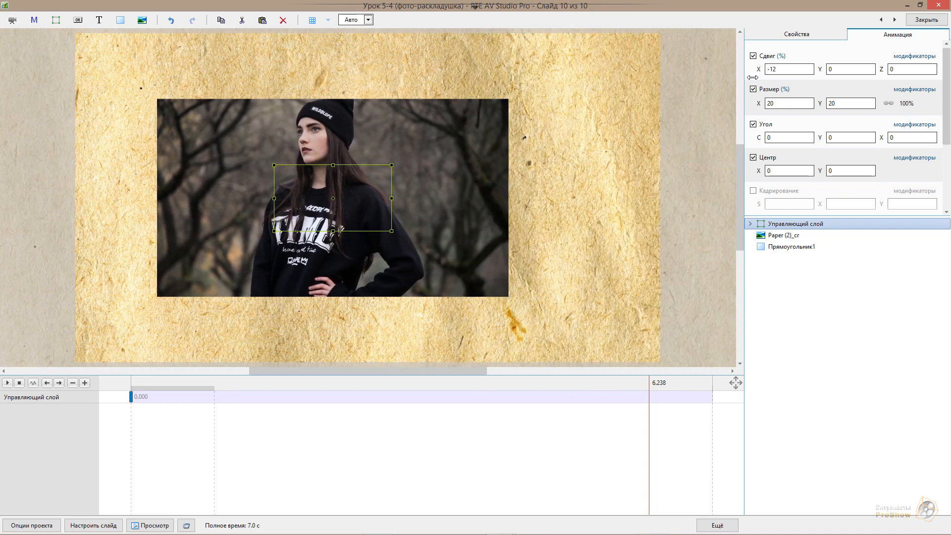
drag(881, 139, 891, 137)
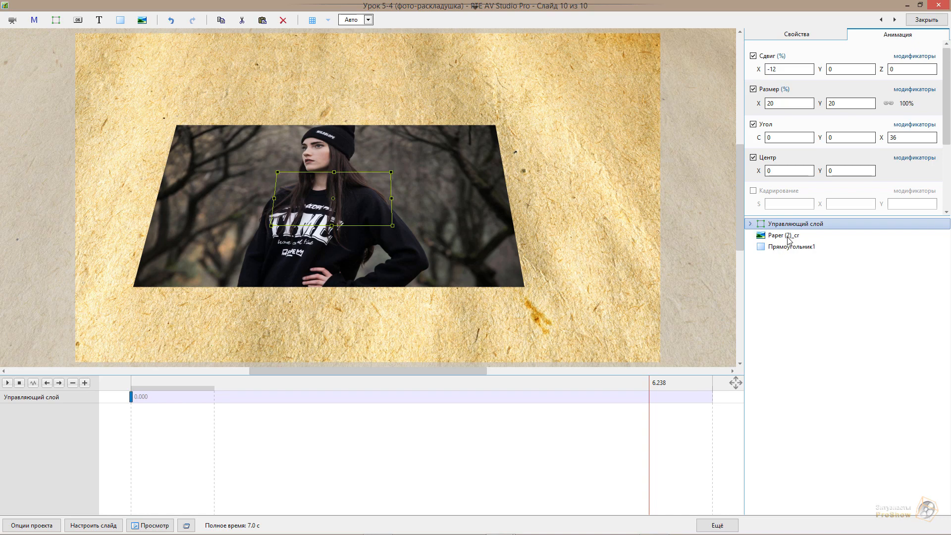
- Expand Управляющий слой and the Тени group inside it, and select Тени
click(750, 223)
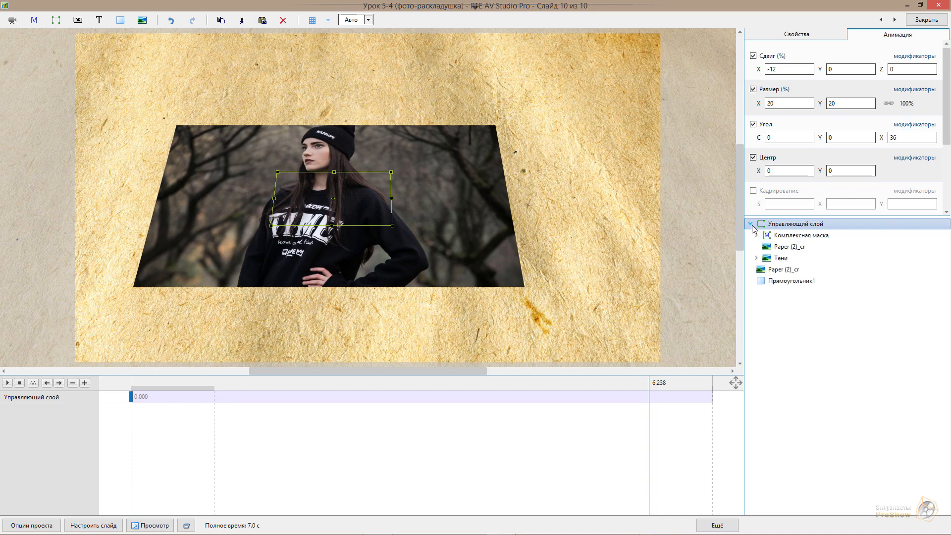
click(756, 259)
click(785, 260)
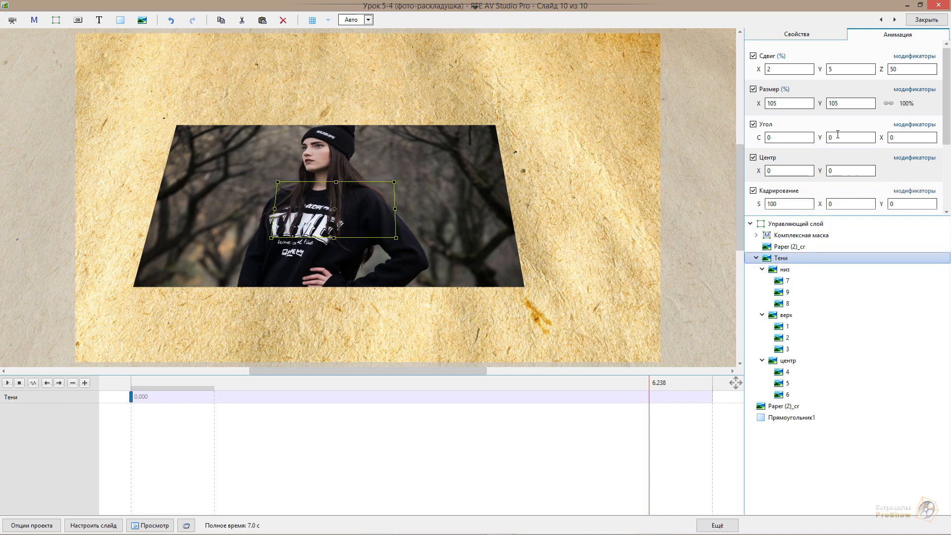
- Try switching Лицевая сторона and Обратная сторона on and off for the Тени layer
click(792, 36)
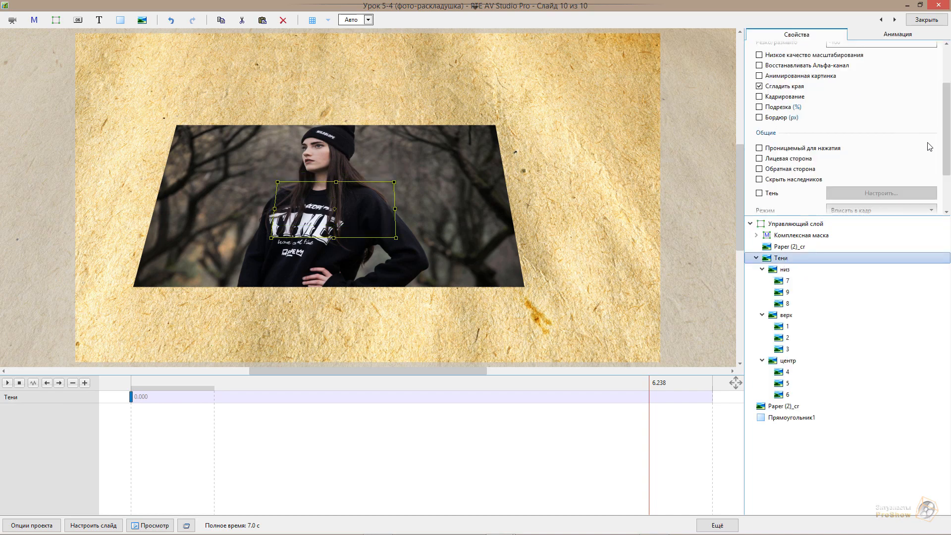
scroll(945, 144, down, 1)
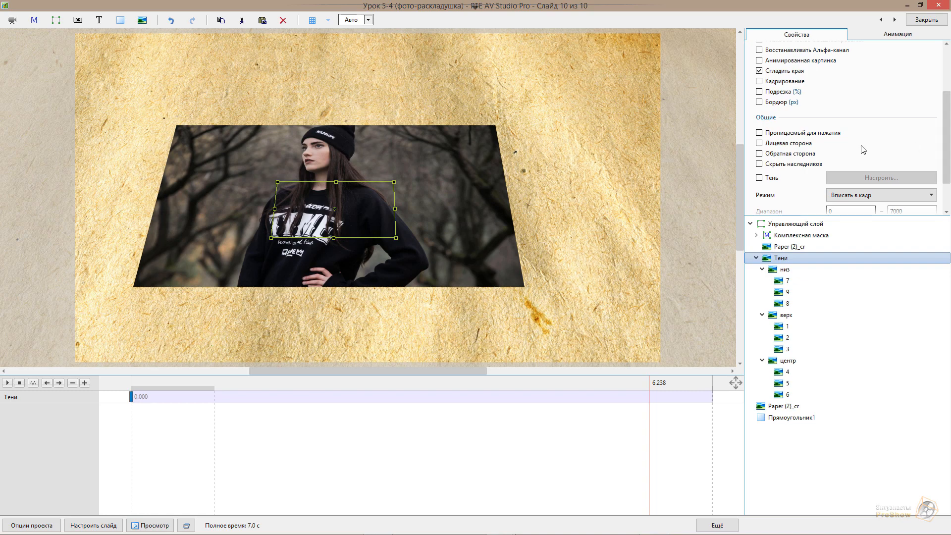
click(759, 143)
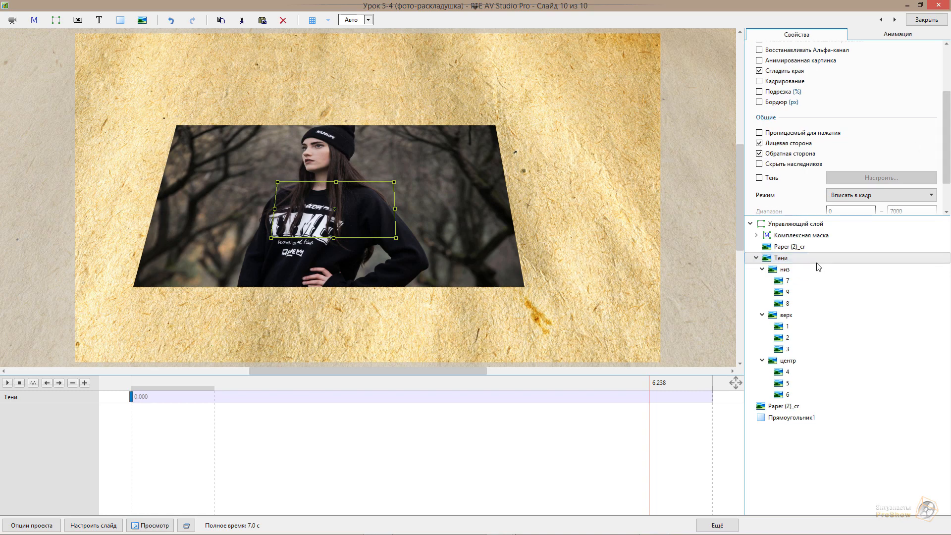
click(760, 153)
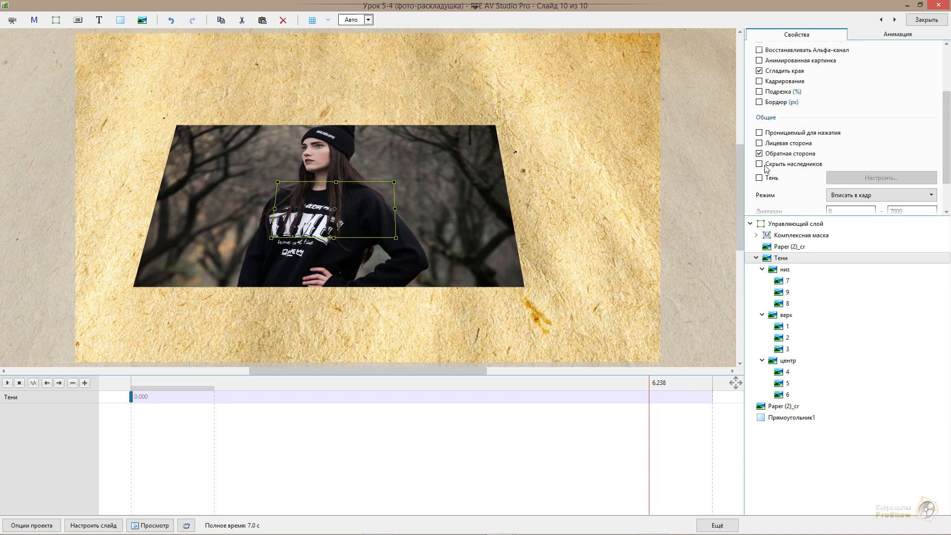
- Check the side and Тень settings of layers низ and 7, and move the collapsed Тени group above the nested Paper (2)_cr
click(785, 270)
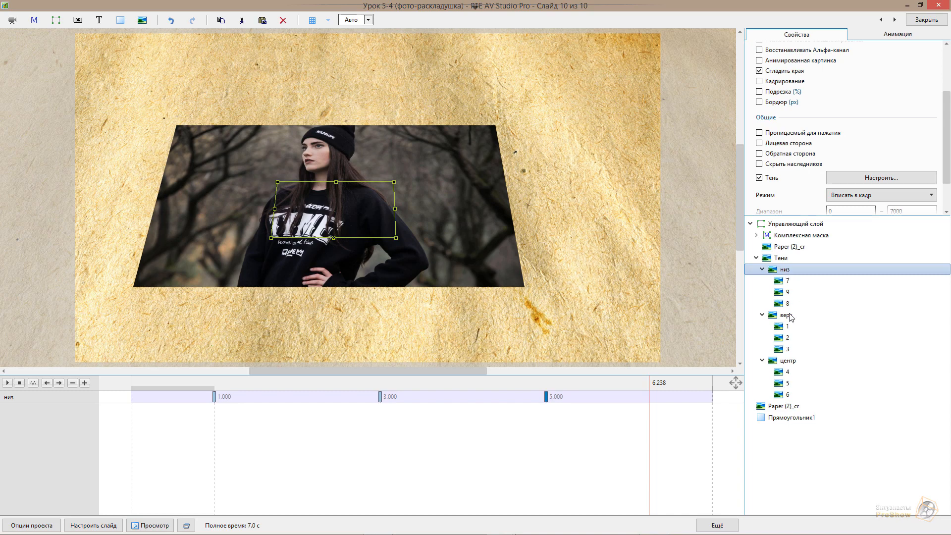
click(787, 286)
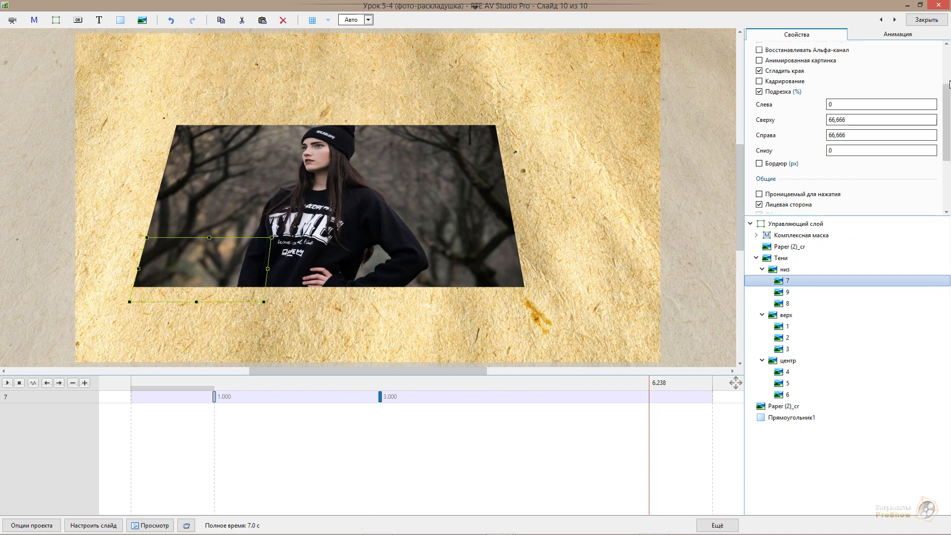
drag(948, 83, 949, 45)
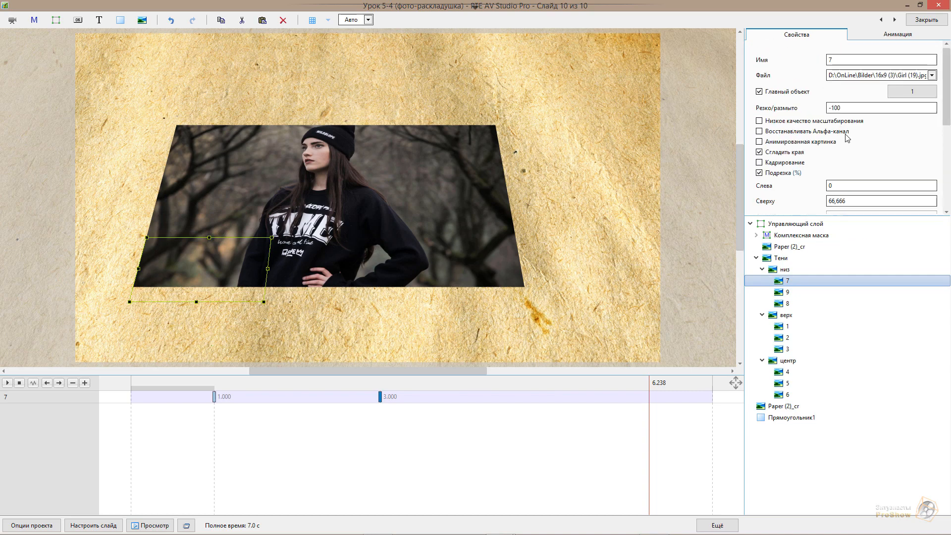
click(811, 272)
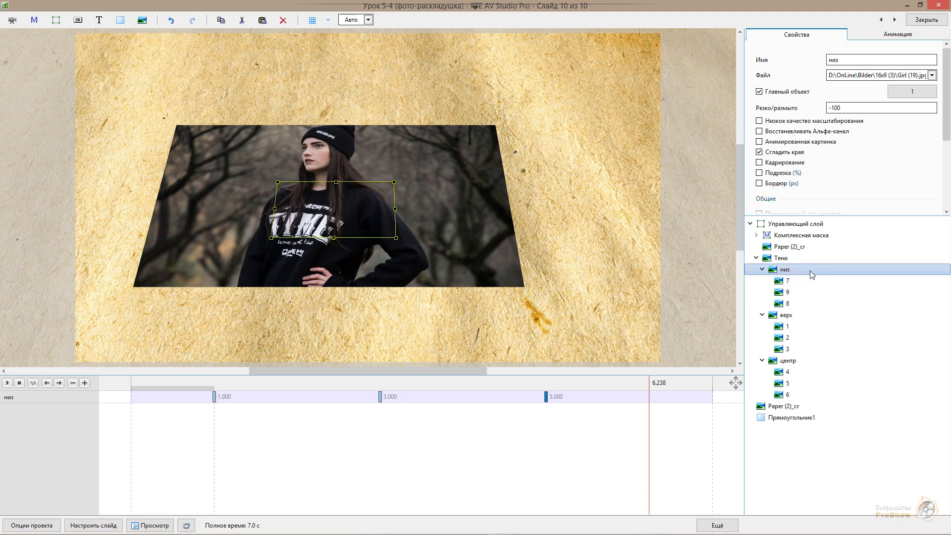
drag(946, 109, 944, 157)
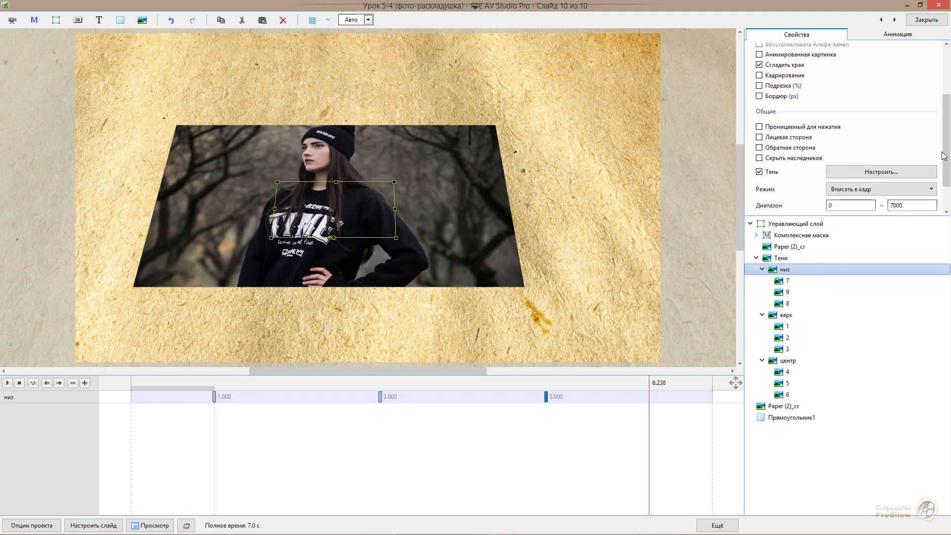
click(786, 260)
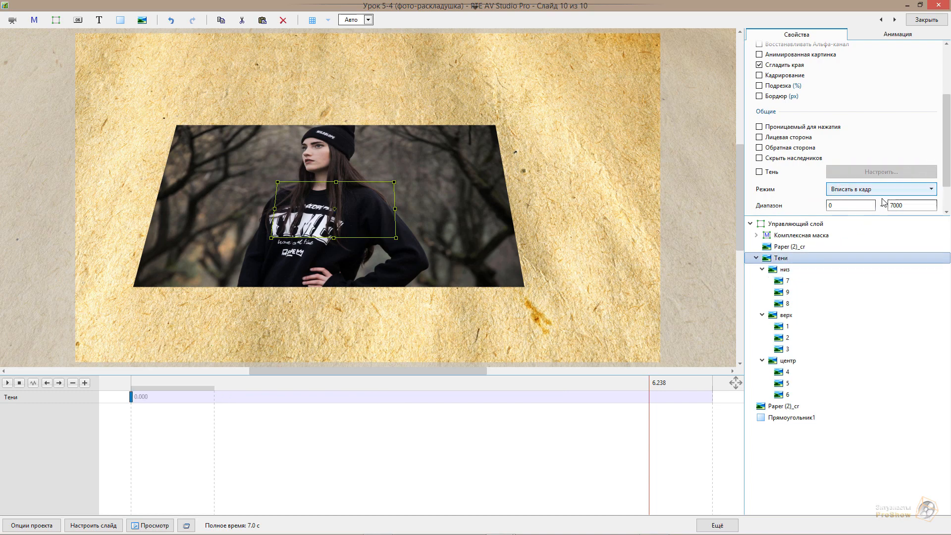
click(757, 258)
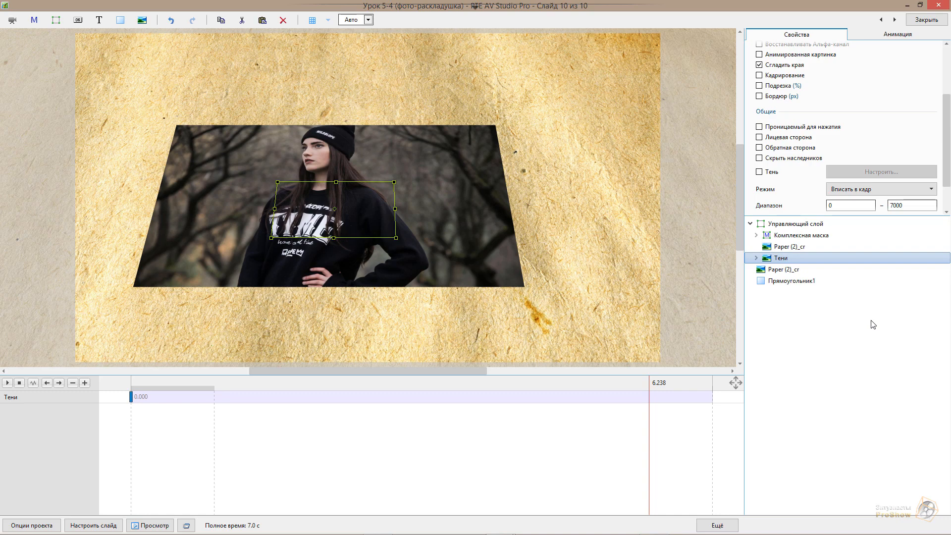
key(ctrl+Page_Up)
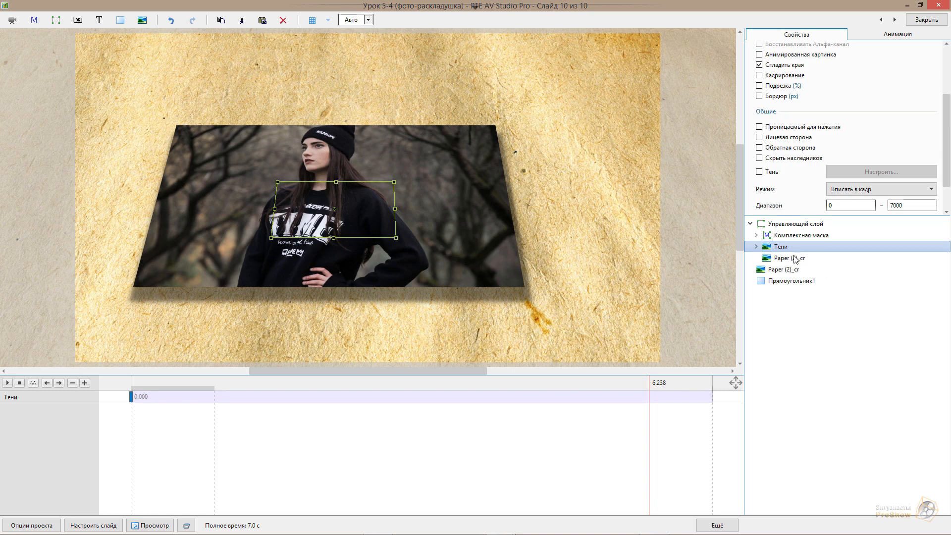
- Test Управляющий слой in perspective with Сдвиг X at 32 and Угол Y at -42
click(799, 227)
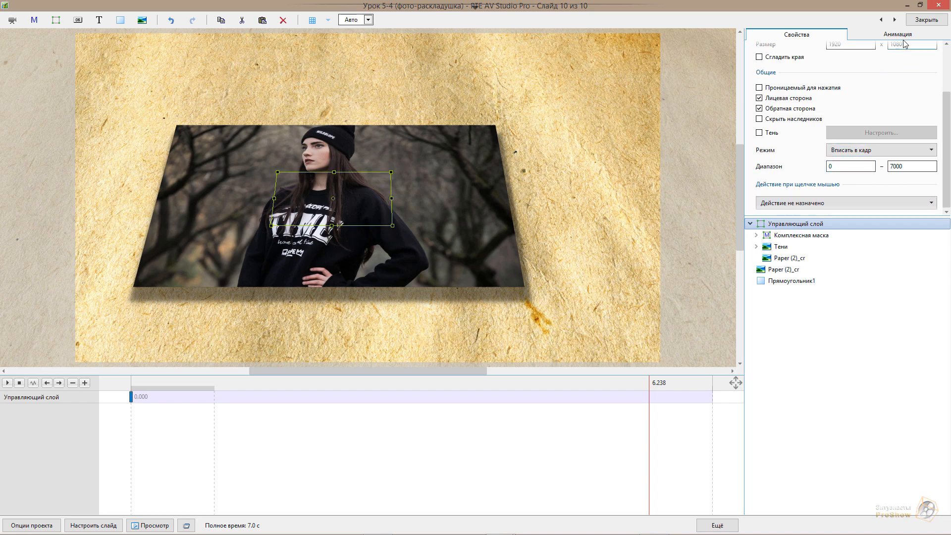
click(907, 37)
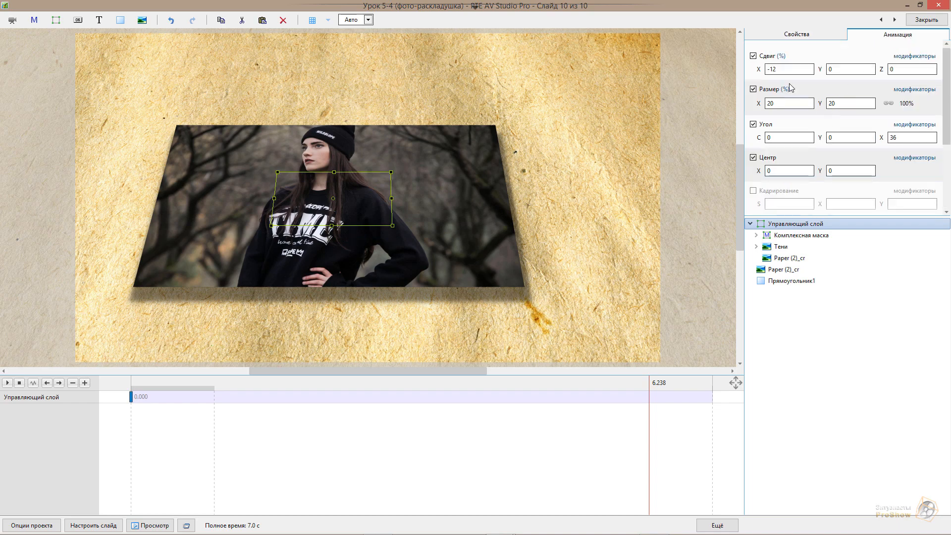
drag(758, 70, 827, 72)
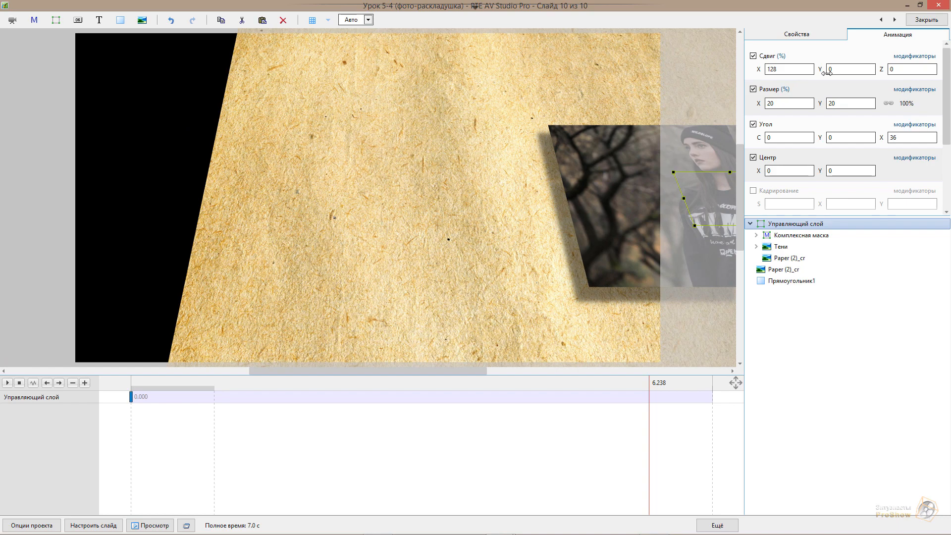
drag(828, 72, 779, 119)
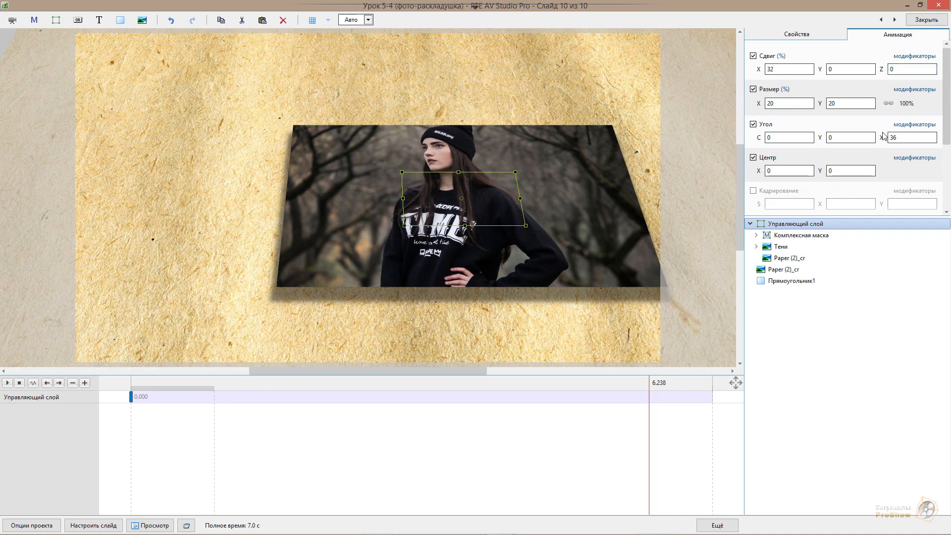
drag(837, 140, 800, 158)
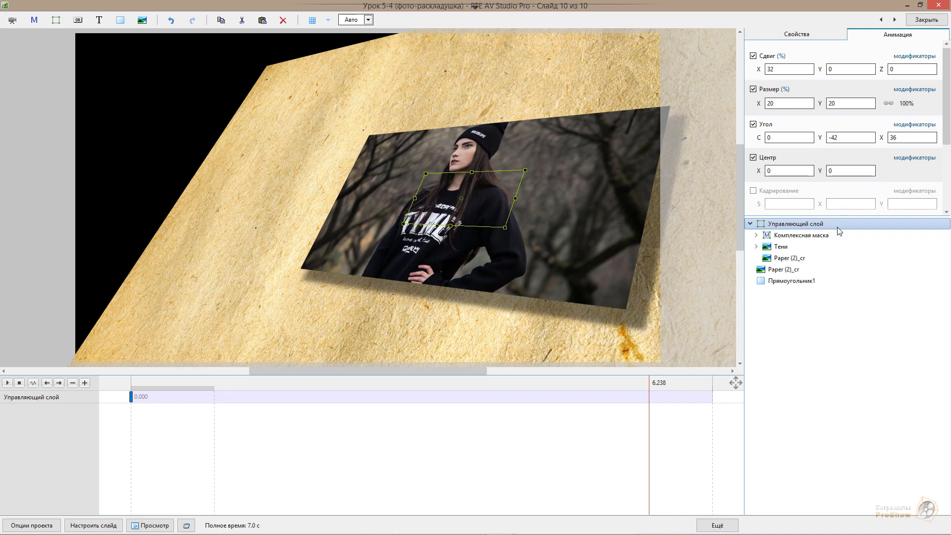
- Enlarge the nested Paper (2)_cr layer to 2490% in X and Y
click(791, 258)
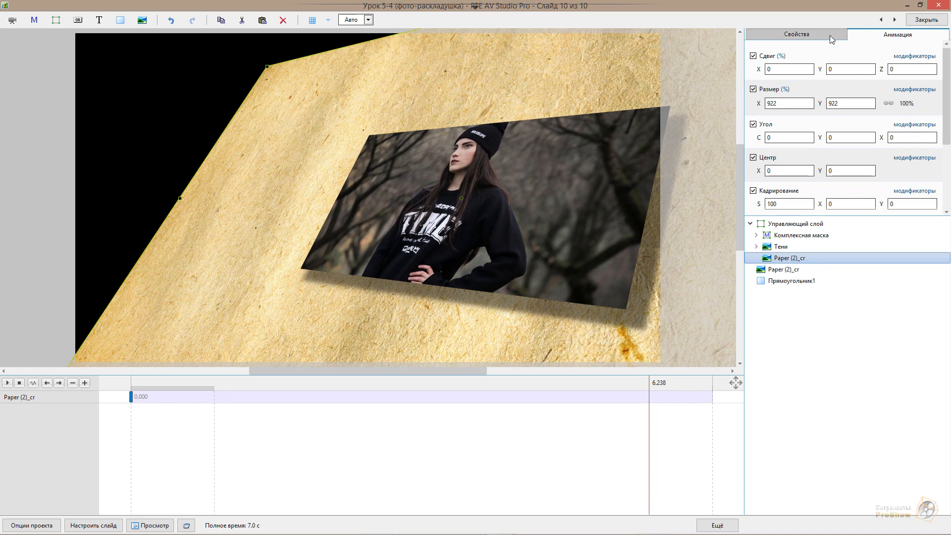
drag(763, 103, 947, 114)
drag(758, 103, 844, 123)
drag(758, 103, 906, 102)
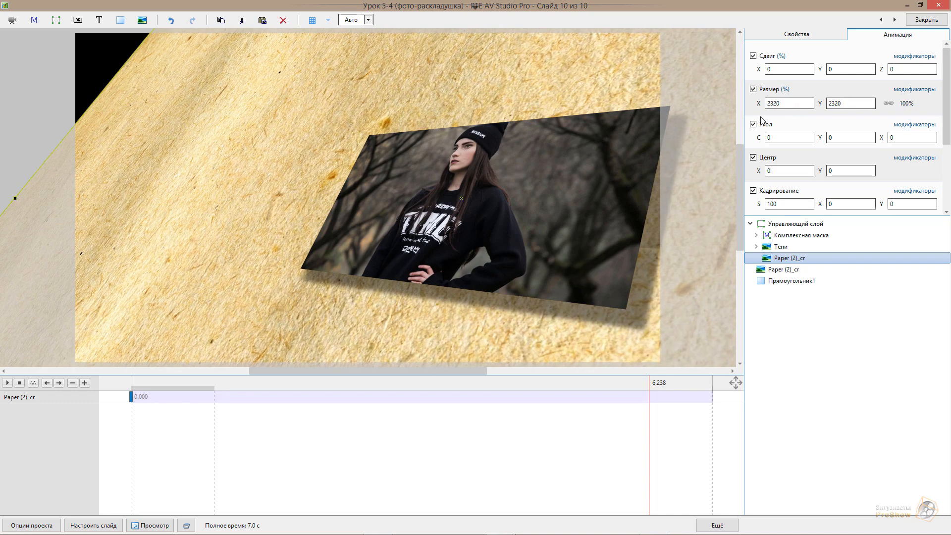
drag(758, 103, 877, 102)
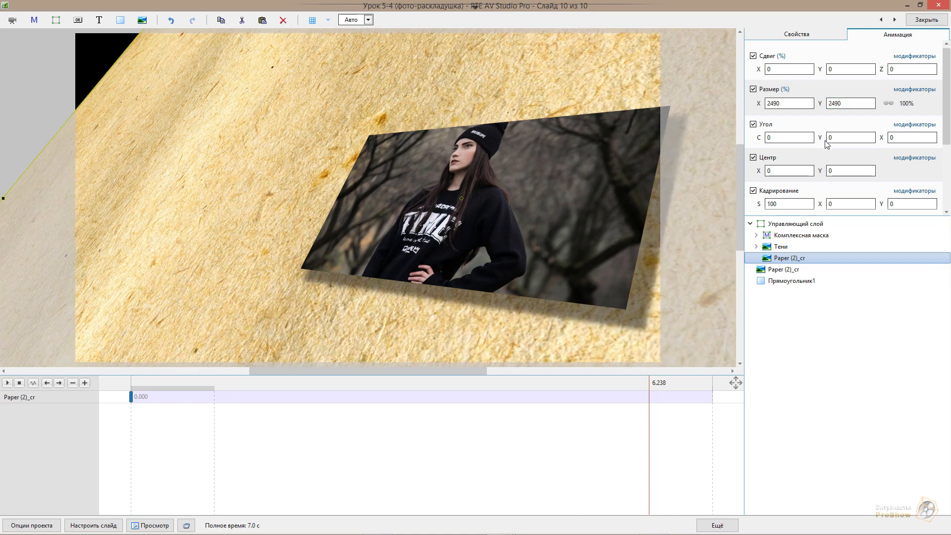
- Reset the Угол Y, Угол X and Сдвиг X values of Управляющий слой to 0
click(811, 226)
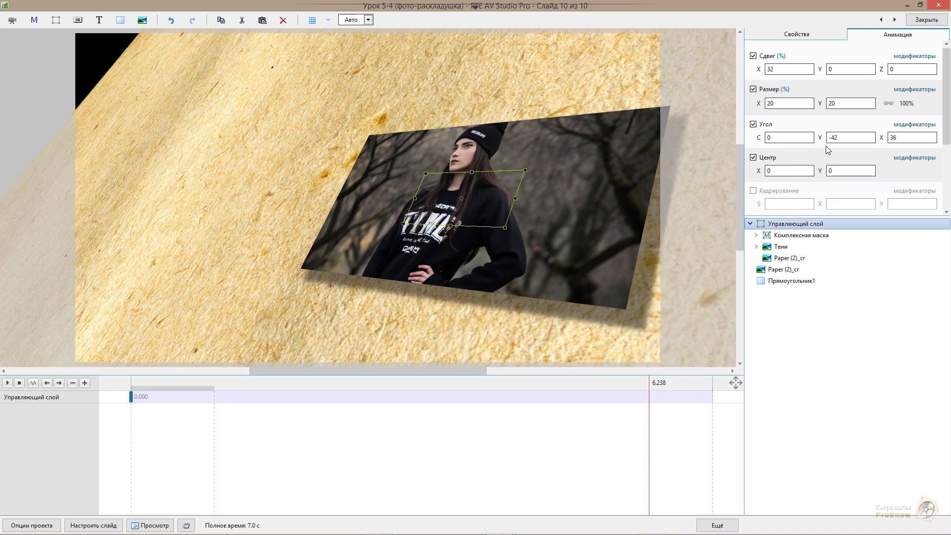
mouse_move(822, 140)
mouse_down()
mouse_move(810, 139)
mouse_move(870, 120)
mouse_move(828, 132)
mouse_up()
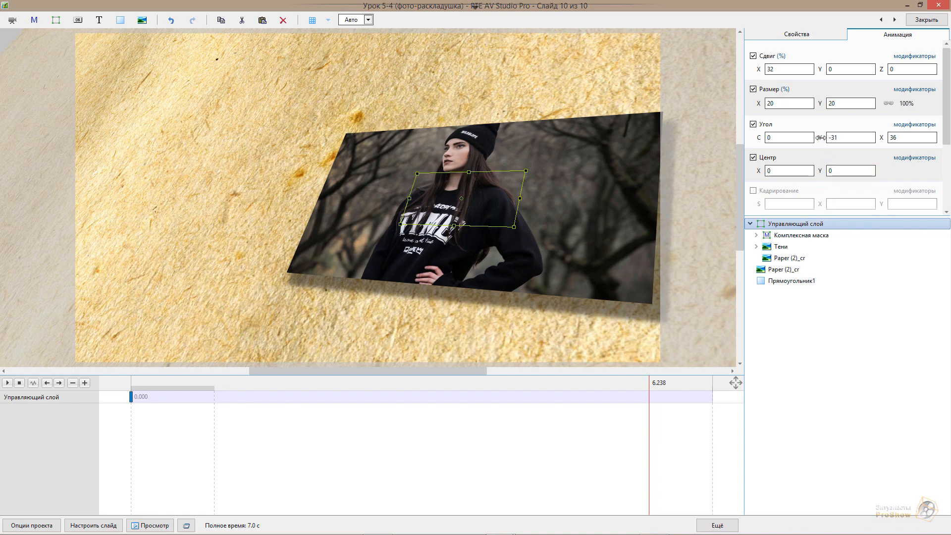
double_click(820, 139)
double_click(882, 138)
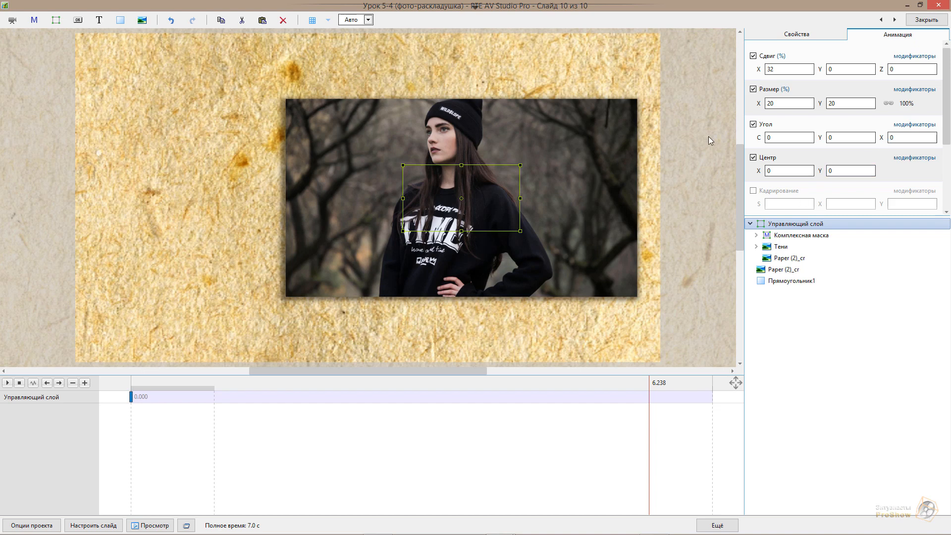
double_click(758, 71)
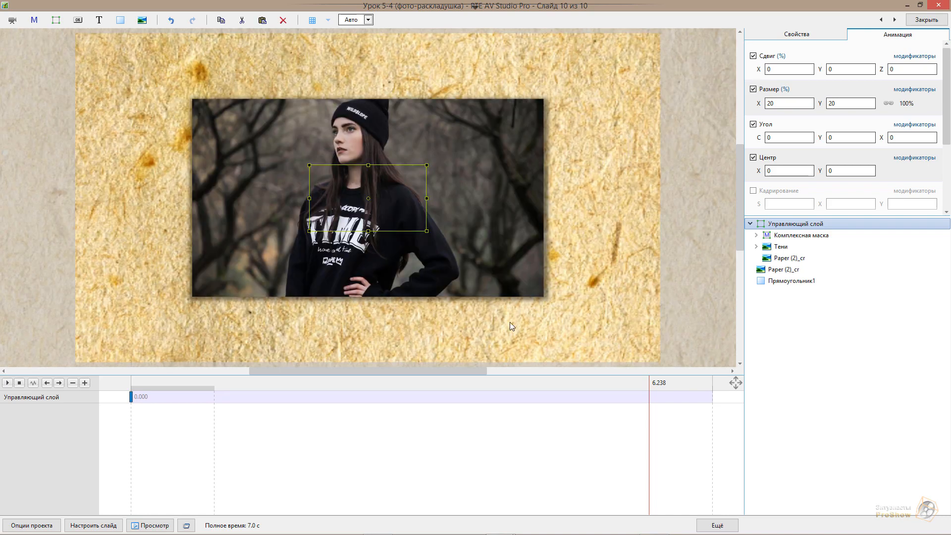
- Scrub the slide timeline back to about 1.8 s and forward to about 5.5 s with the layers deselected to check the unfolding
drag(405, 387, 287, 420)
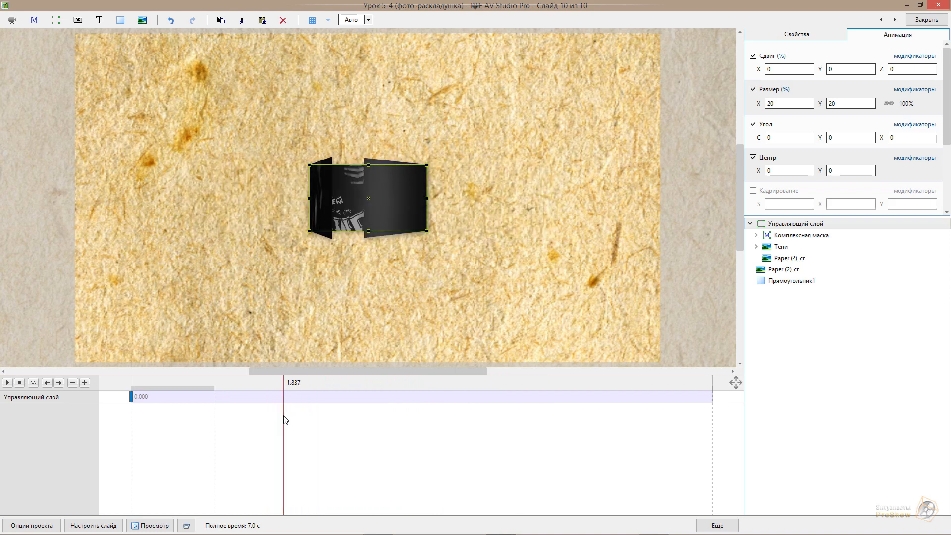
click(785, 396)
drag(251, 385, 592, 397)
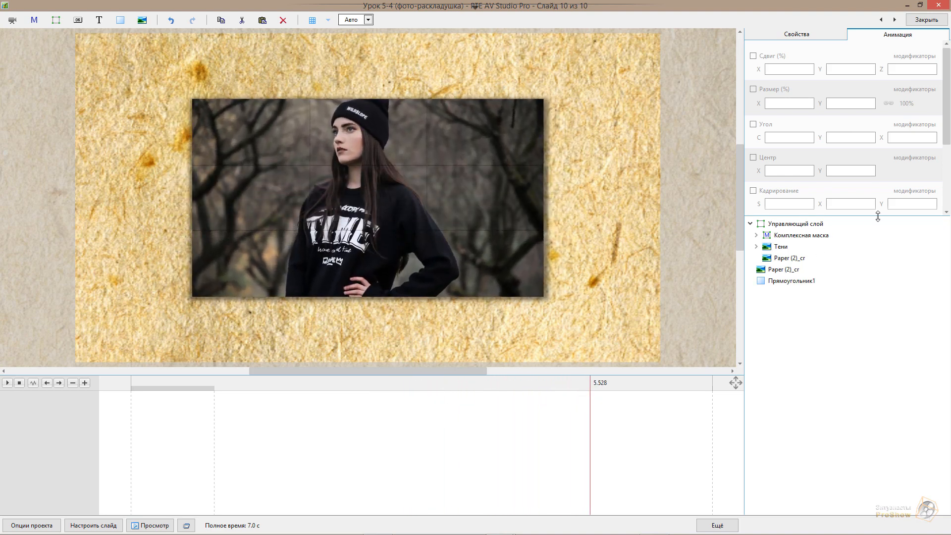
- Replace the main image of layer 1 in the верх group of Содержимое маски with Girl (27).jpg, and scrub through the animation
click(756, 235)
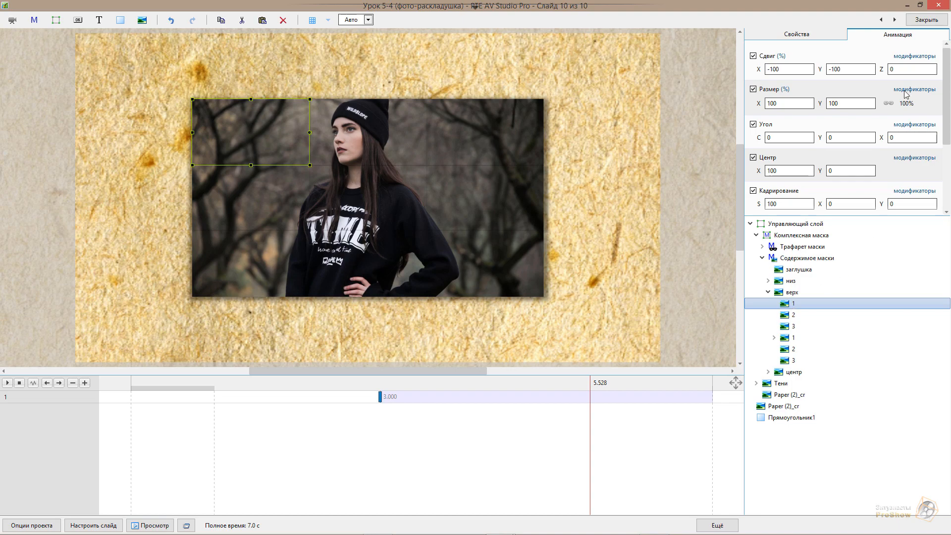
click(818, 33)
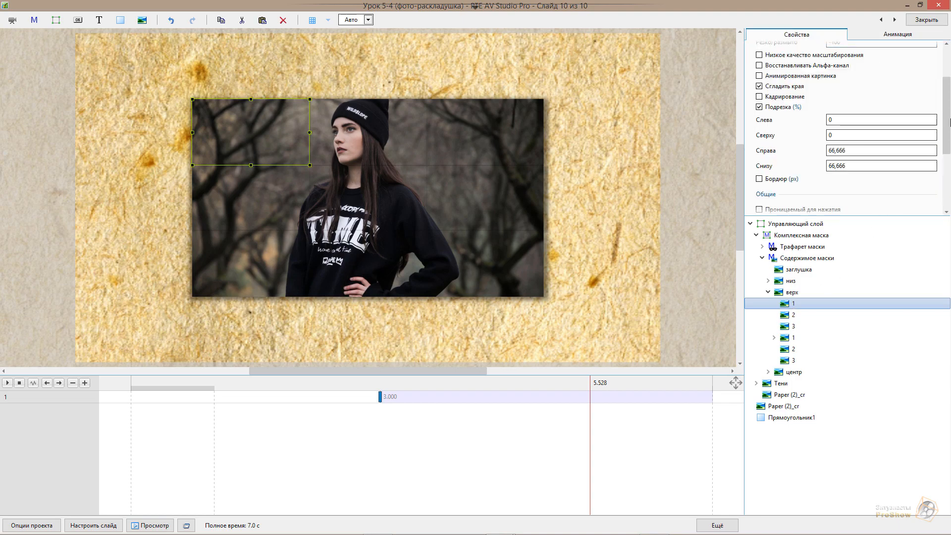
scroll(947, 56, up, 3)
click(932, 75)
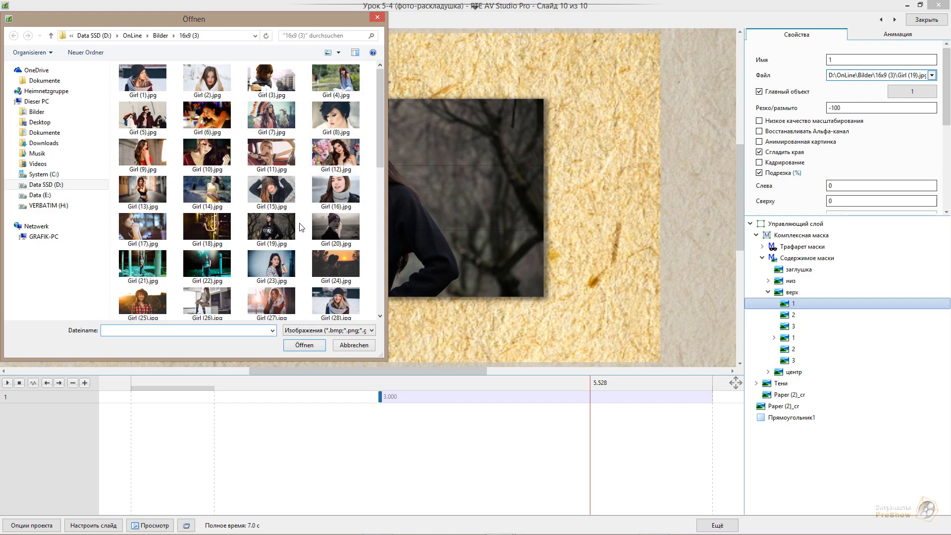
double_click(268, 306)
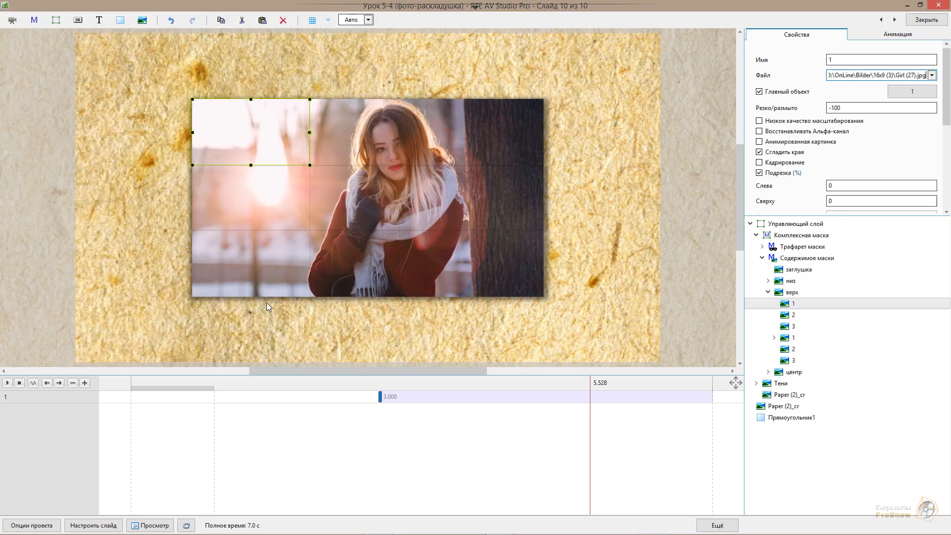
drag(312, 384, 217, 409)
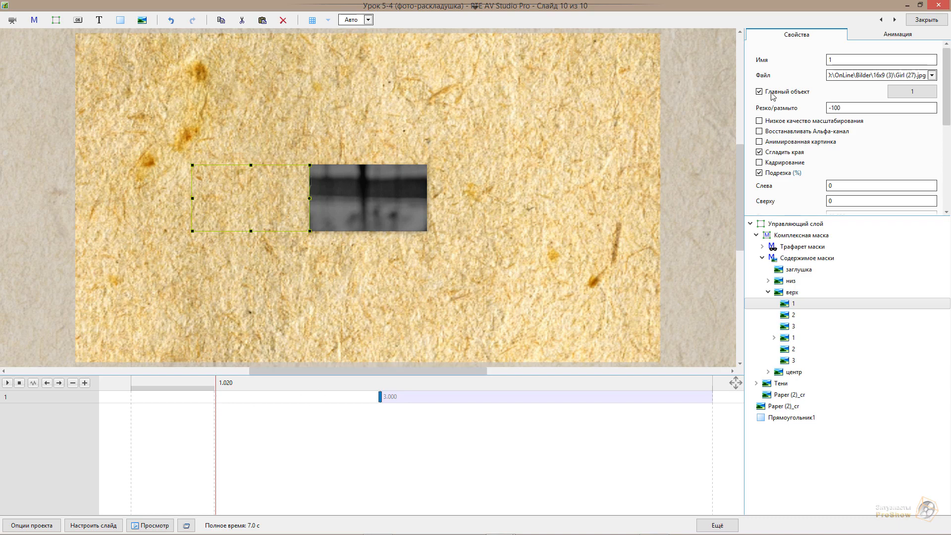
- Close slide 10, open slide 2 for editing and scrub its timeline to about 4 s
click(935, 23)
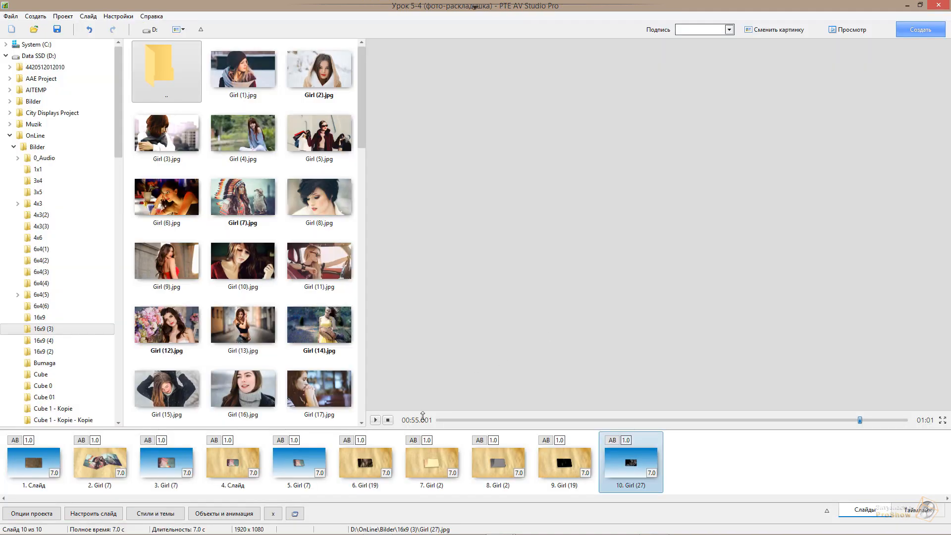
double_click(106, 458)
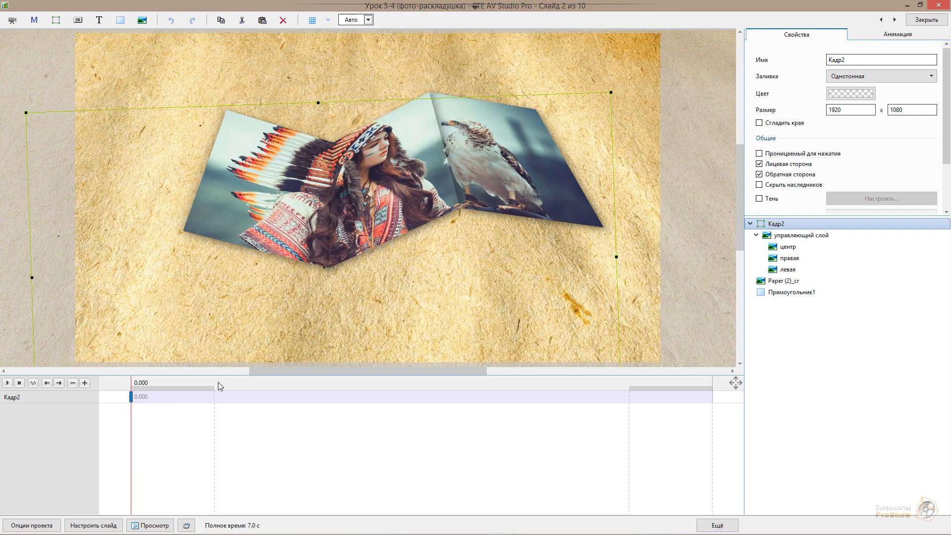
drag(217, 382, 466, 392)
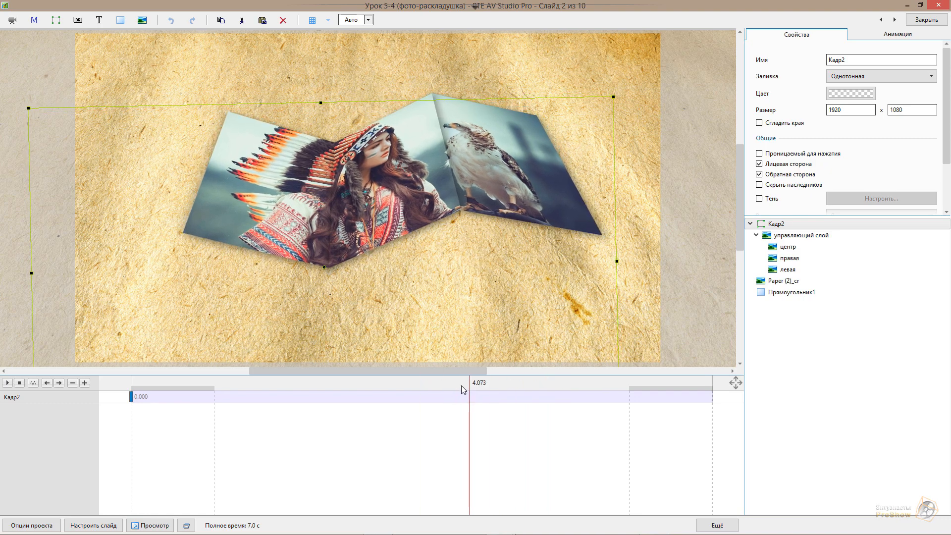